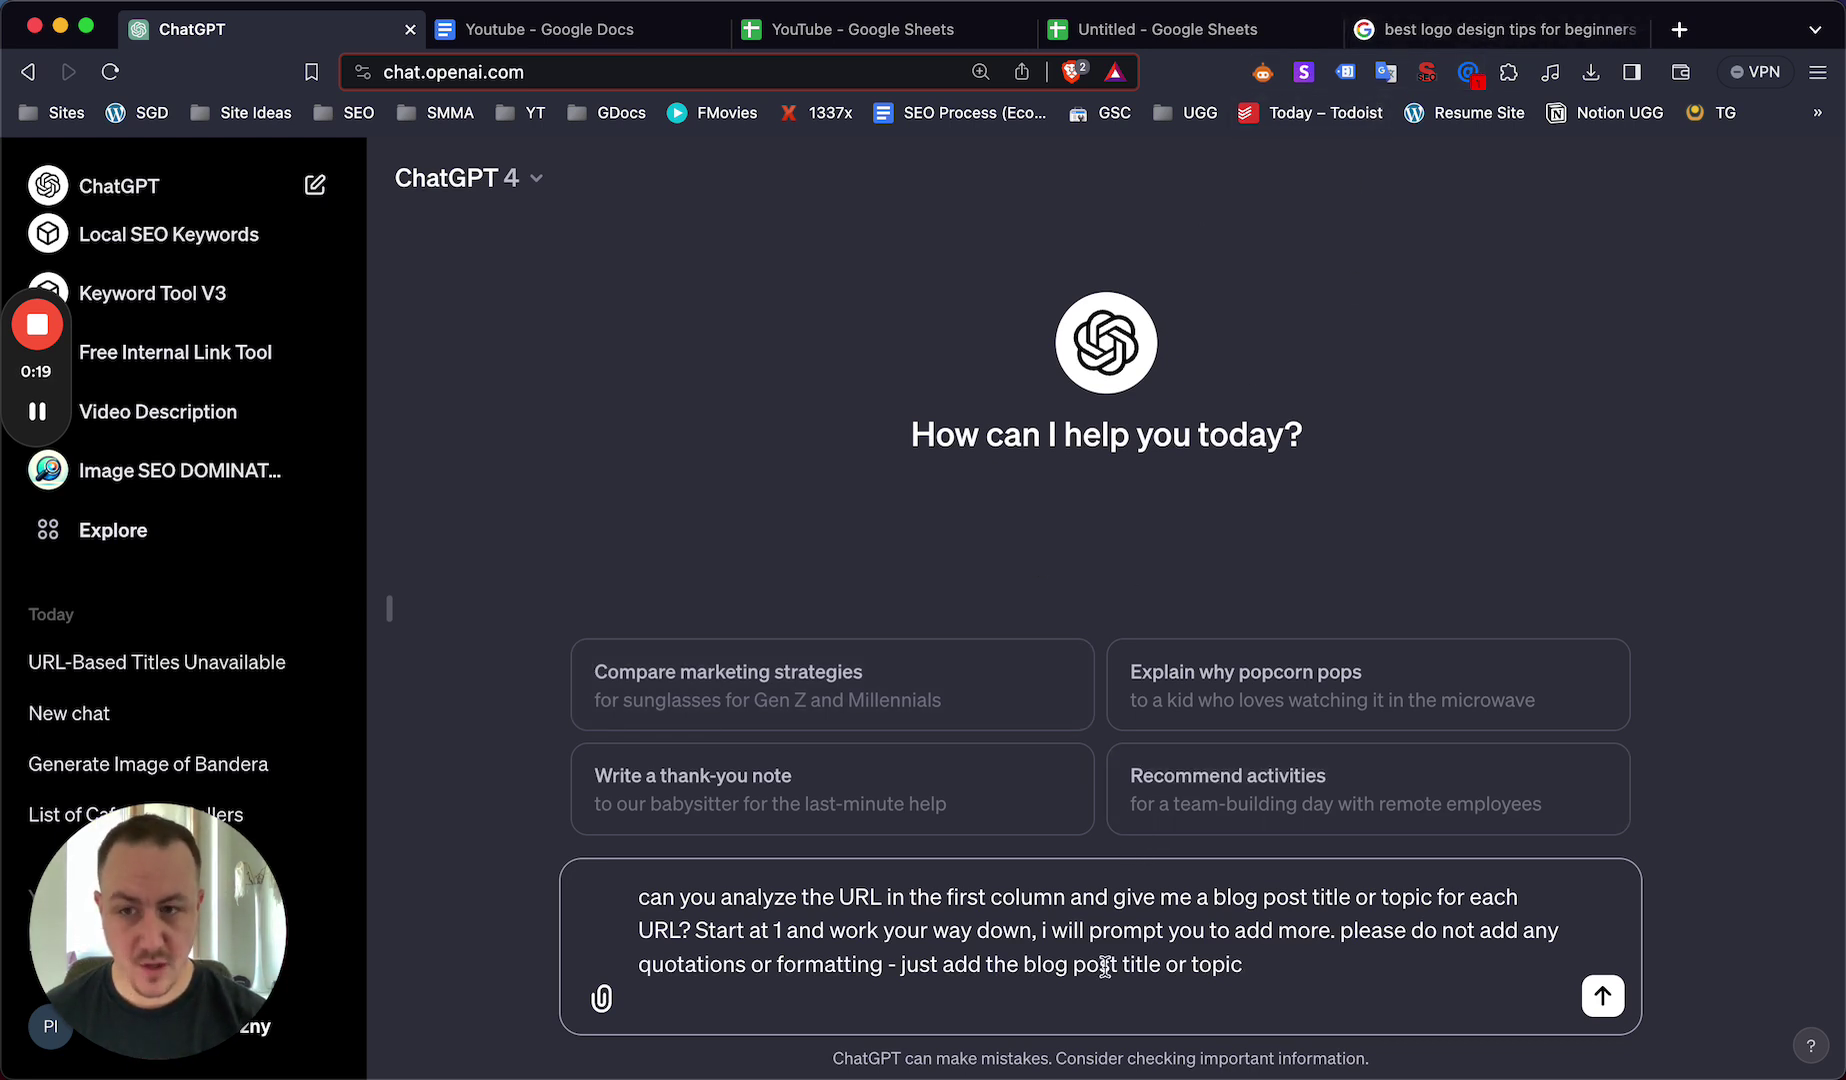
# - Switch to the Google results for 'best logo design tips for beginners'
pyautogui.click(1461, 40)
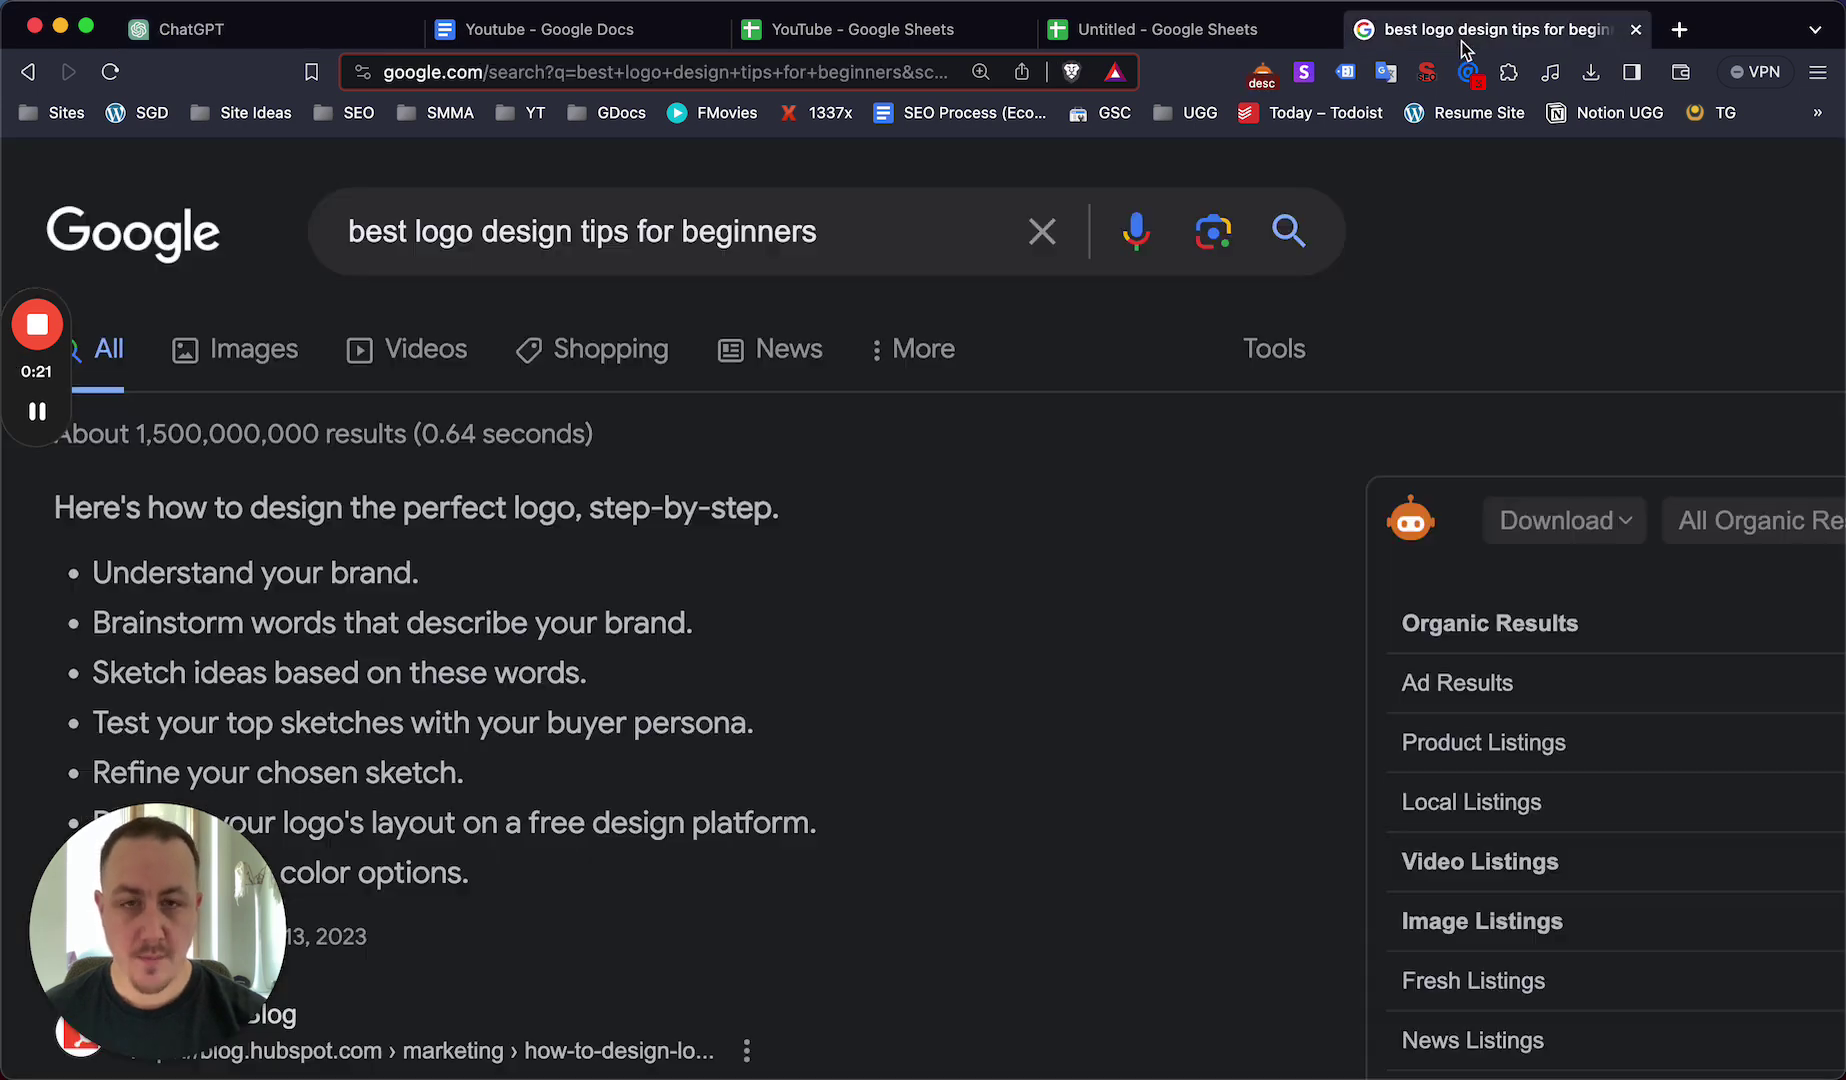
pyautogui.click(795, 232)
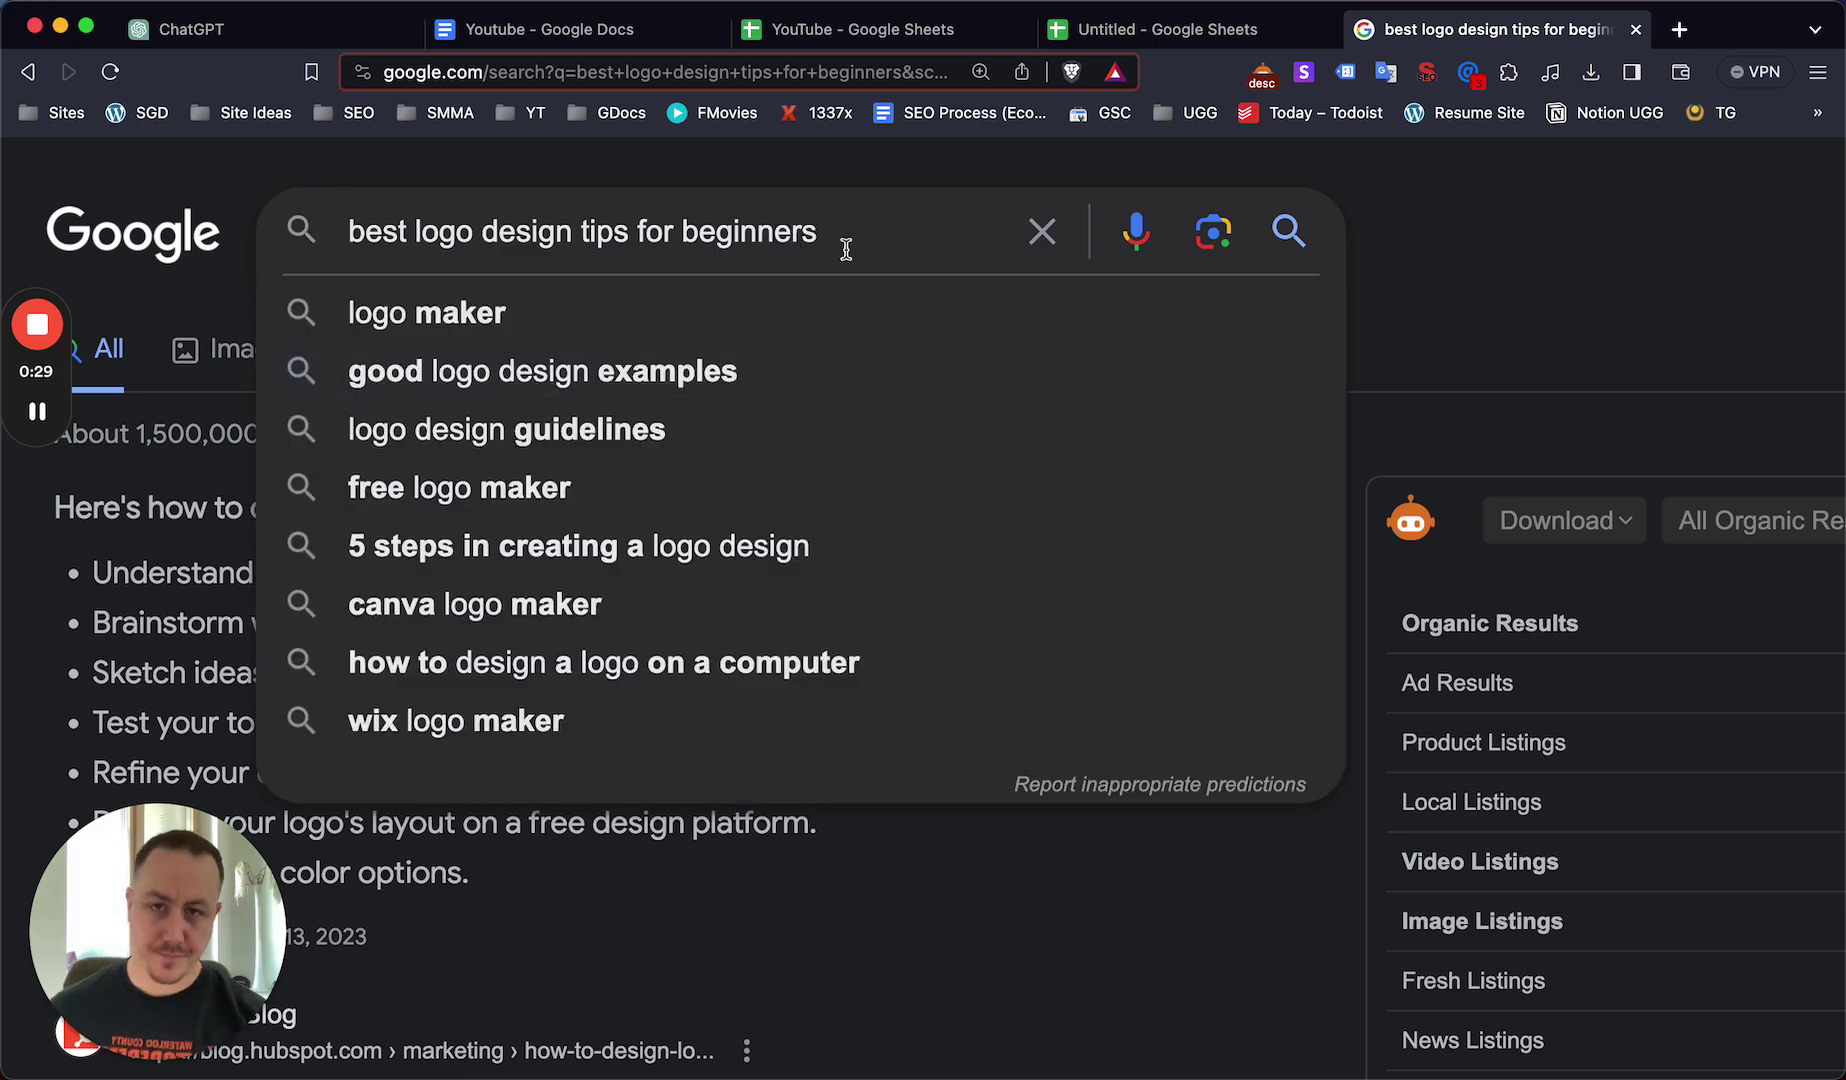
pyautogui.click(1490, 248)
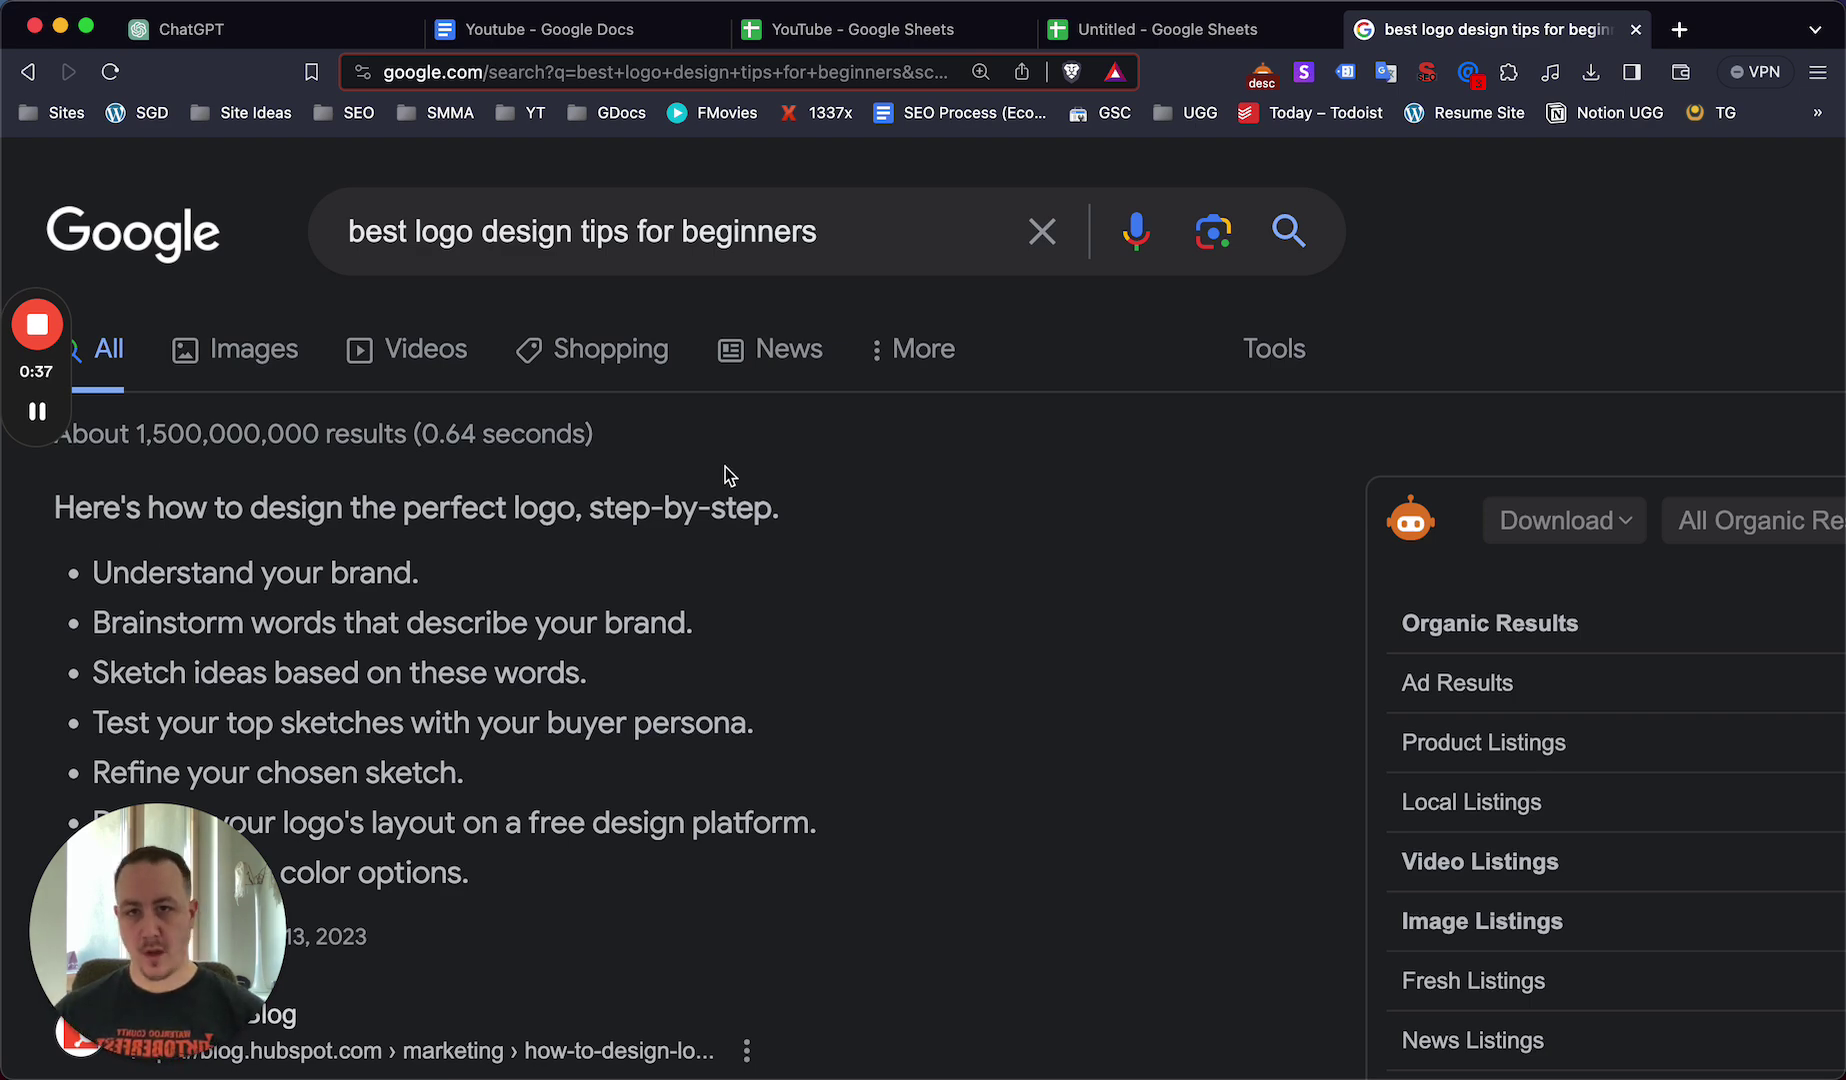
pyautogui.scroll(-10, 795, 487)
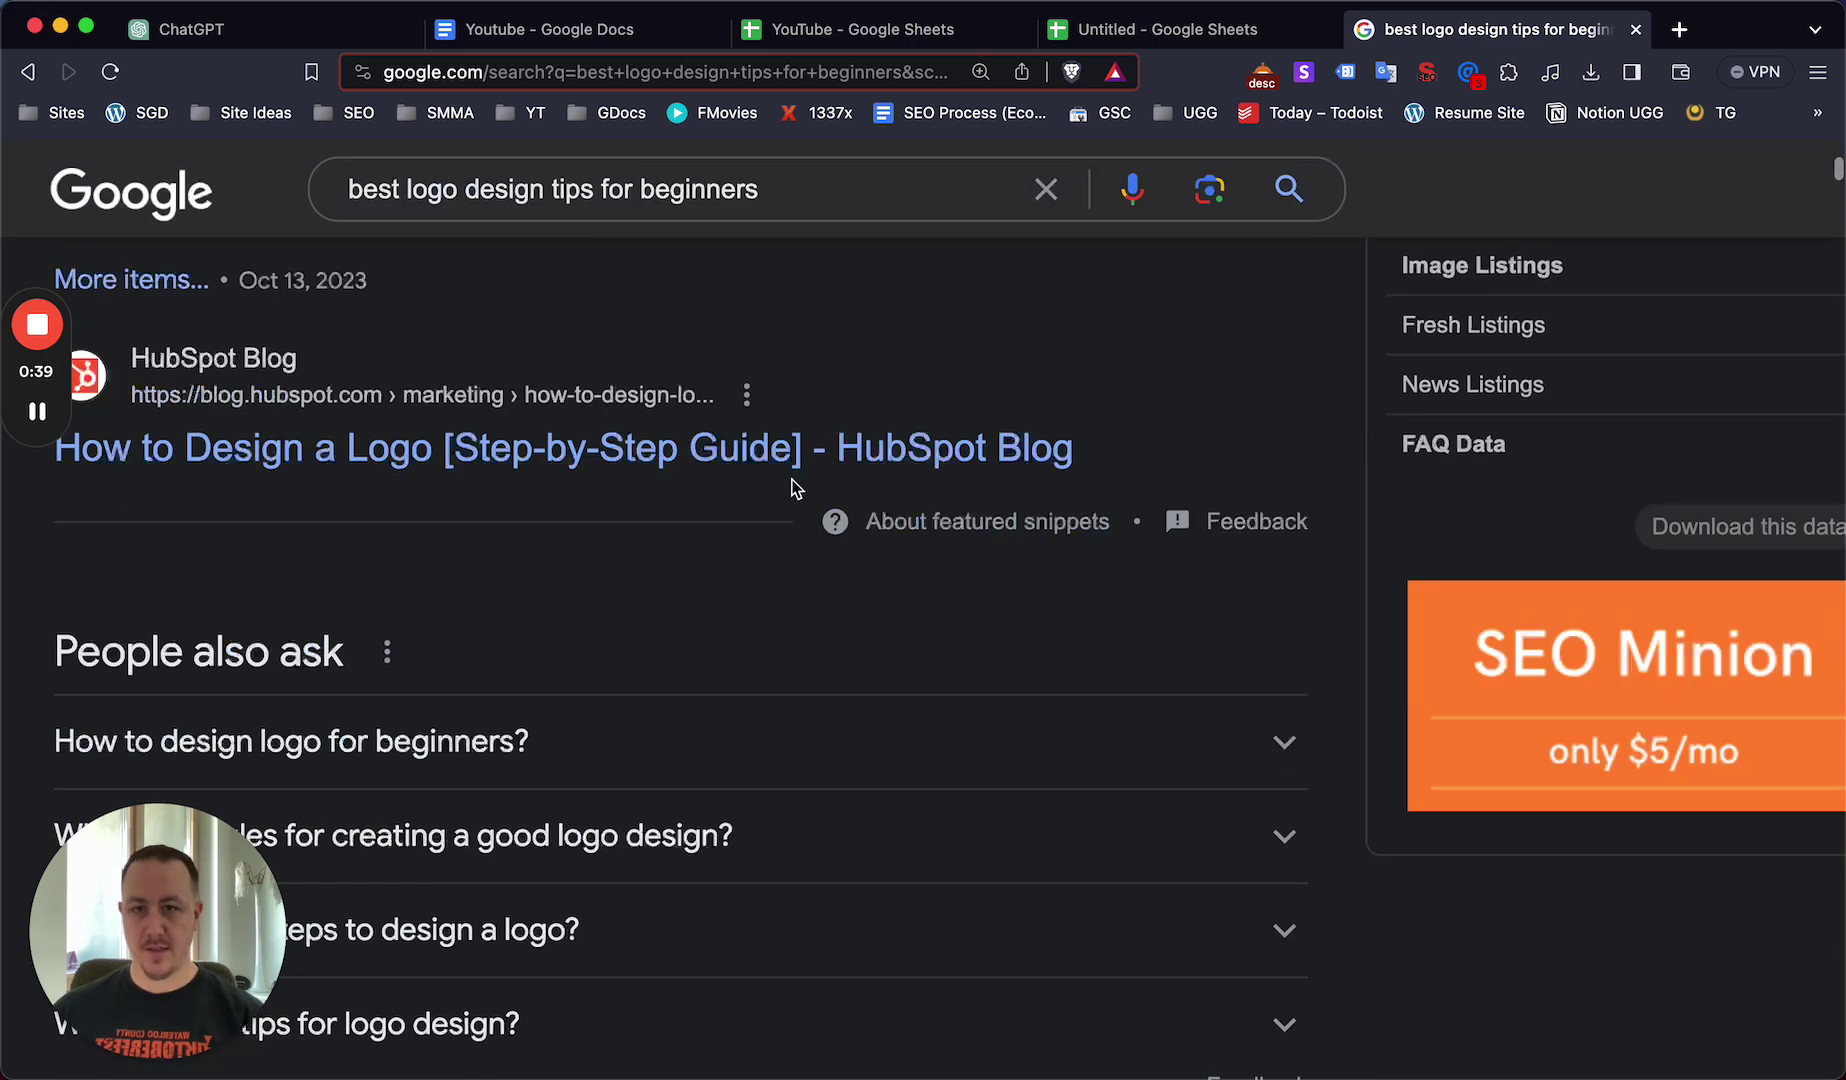
pyautogui.scroll(-3, 795, 487)
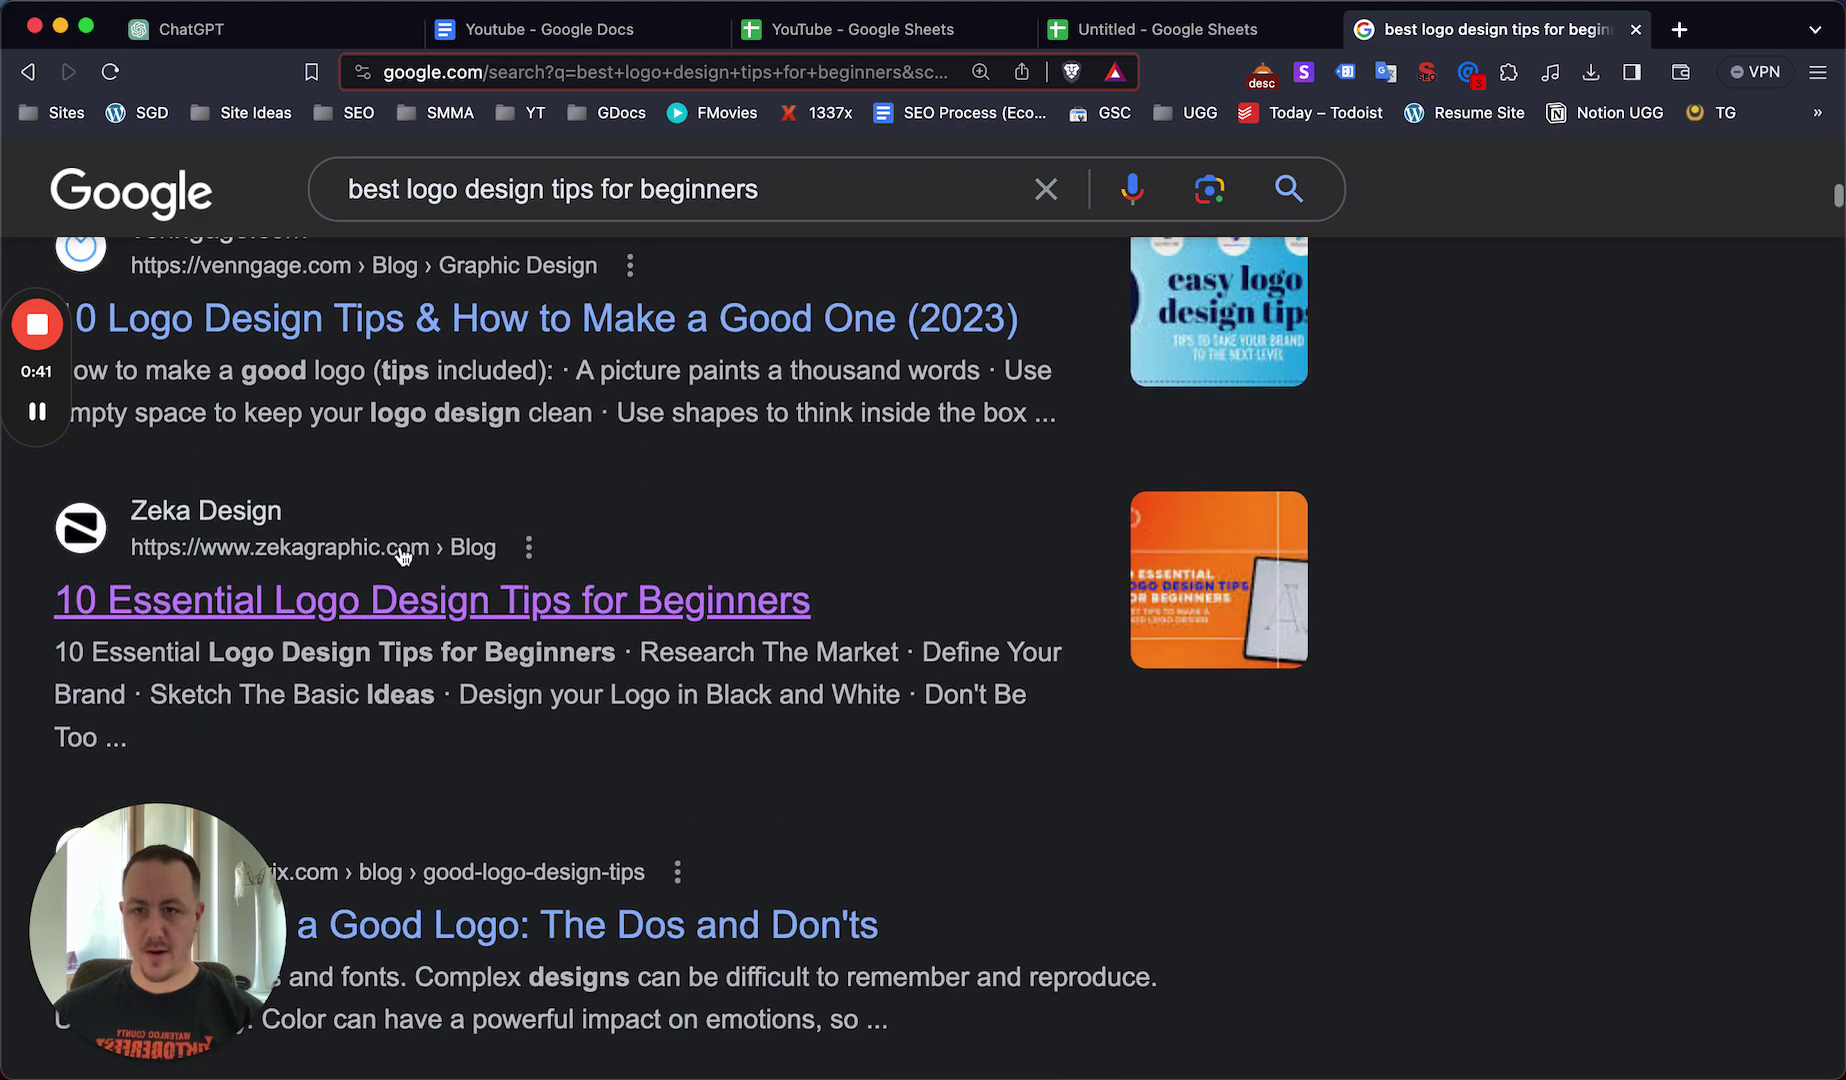
pyautogui.scroll(6, 400, 545)
pyautogui.scroll(10, 400, 550)
pyautogui.scroll(-3, 400, 550)
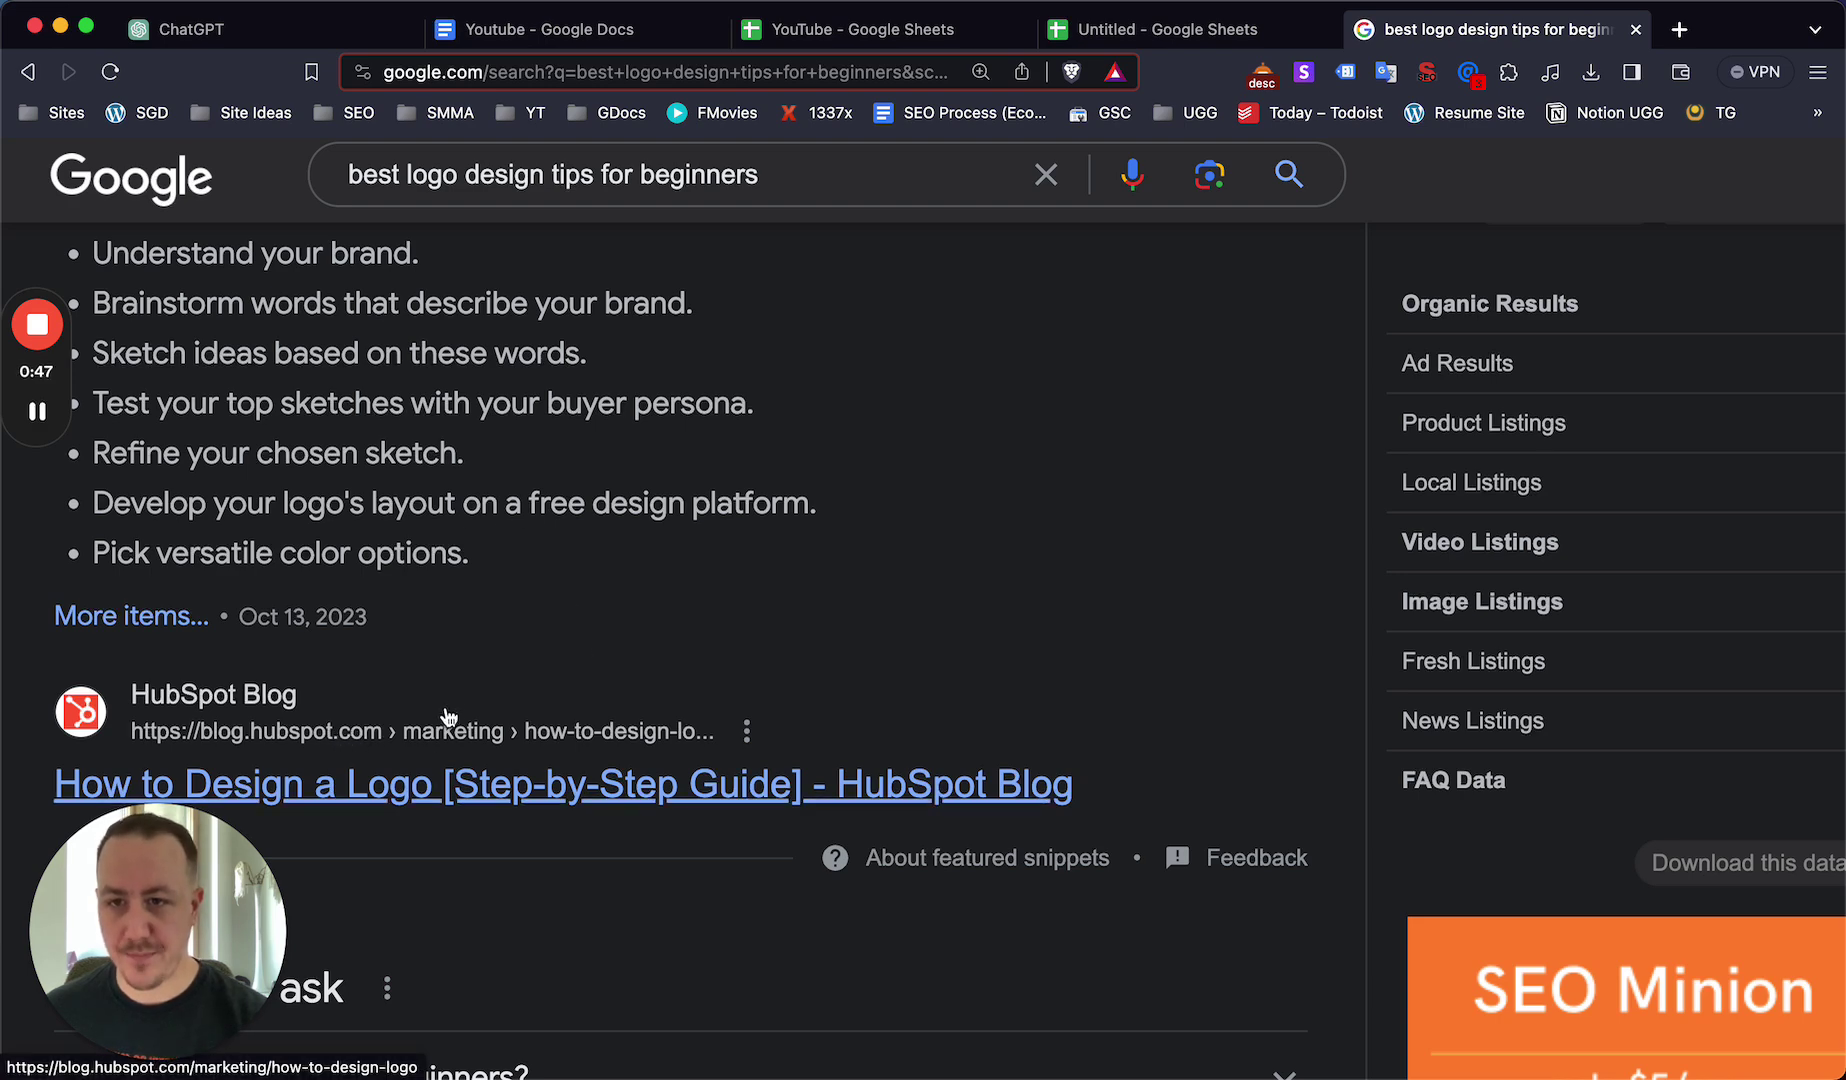
pyautogui.scroll(-2, 456, 710)
pyautogui.scroll(-1, 456, 710)
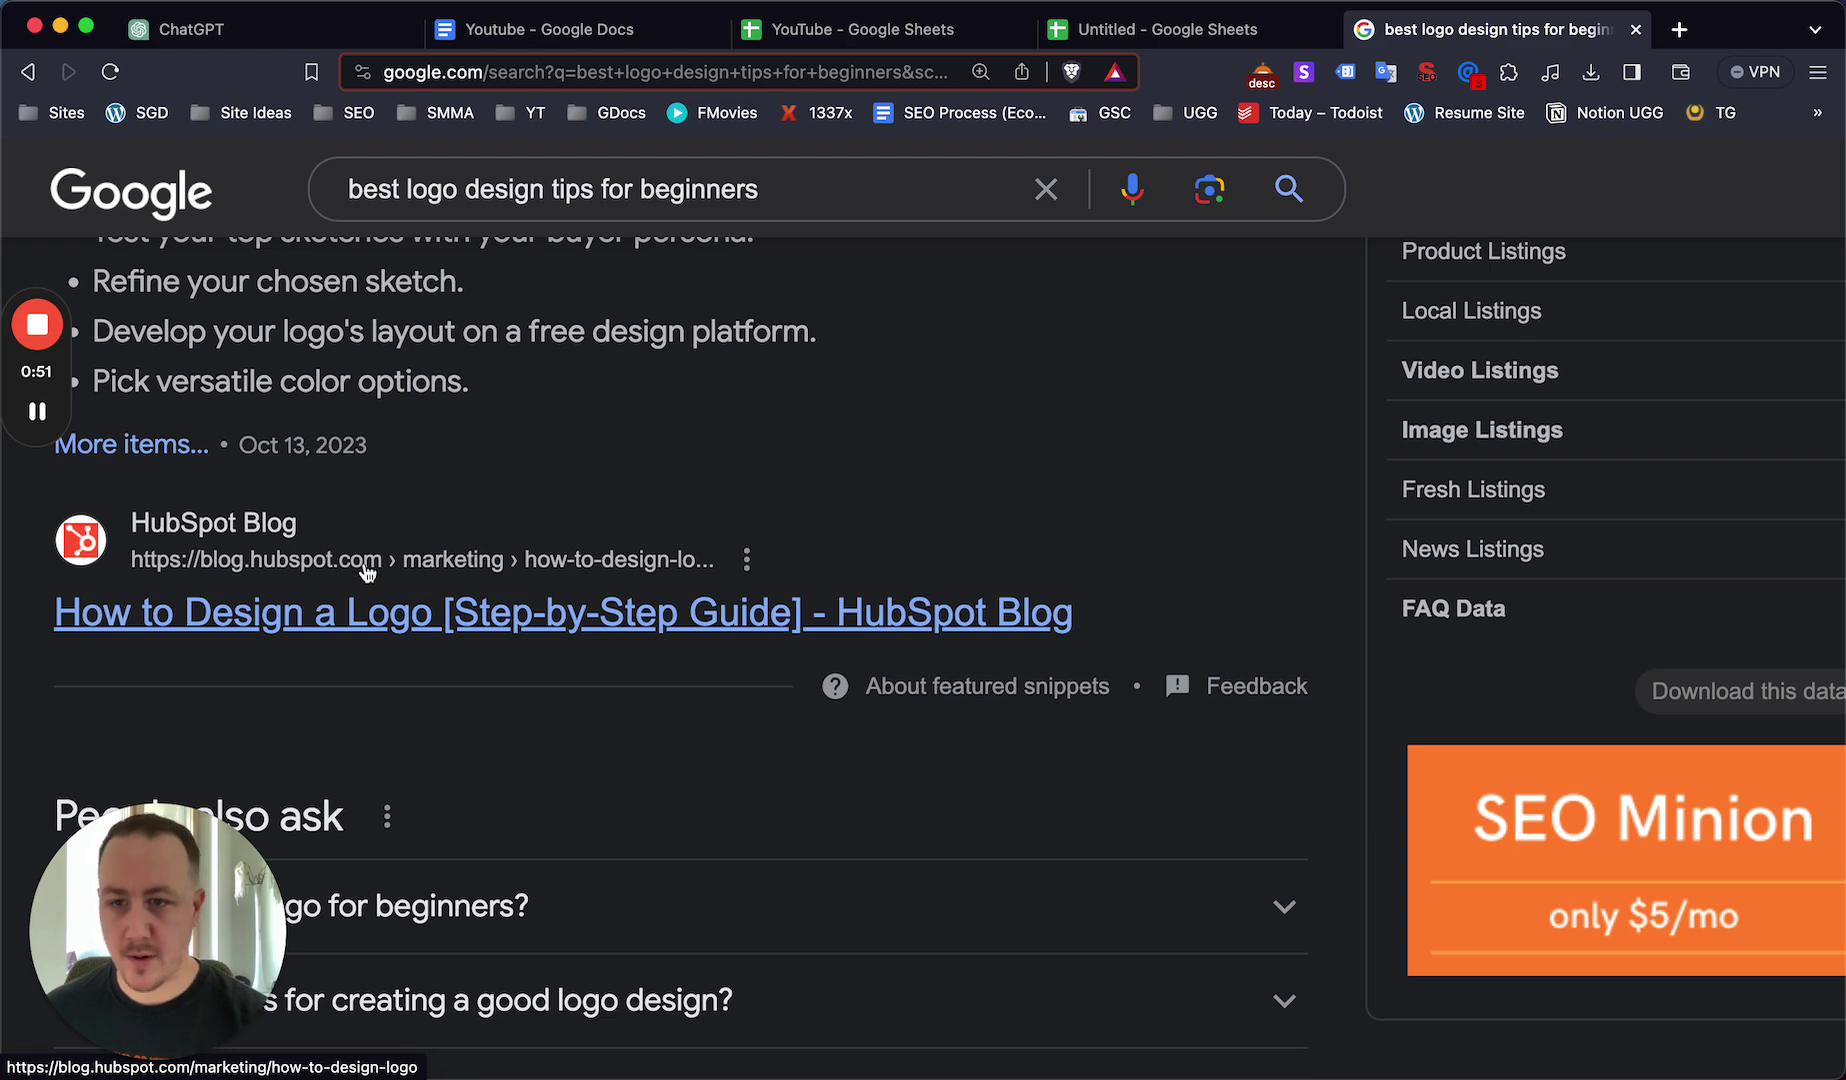
pyautogui.scroll(-7, 363, 570)
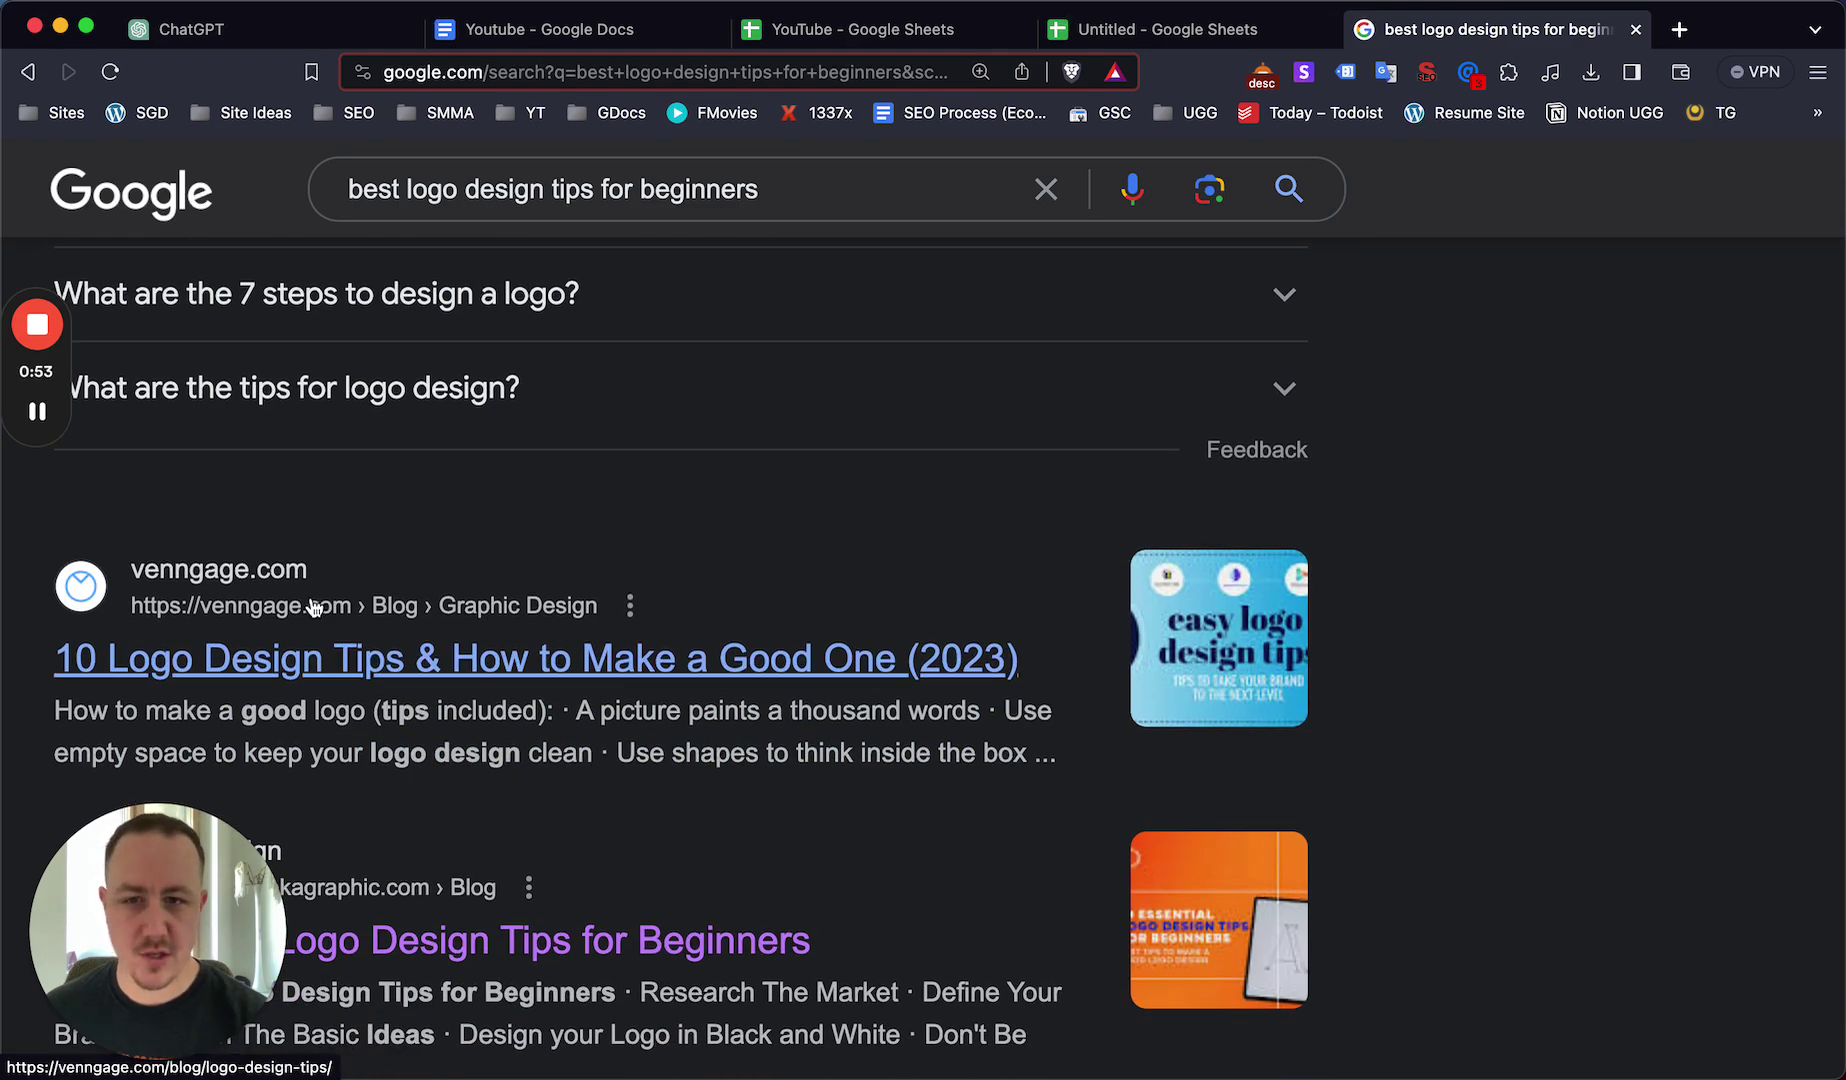
pyautogui.scroll(-1, 316, 604)
pyautogui.scroll(-8, 313, 608)
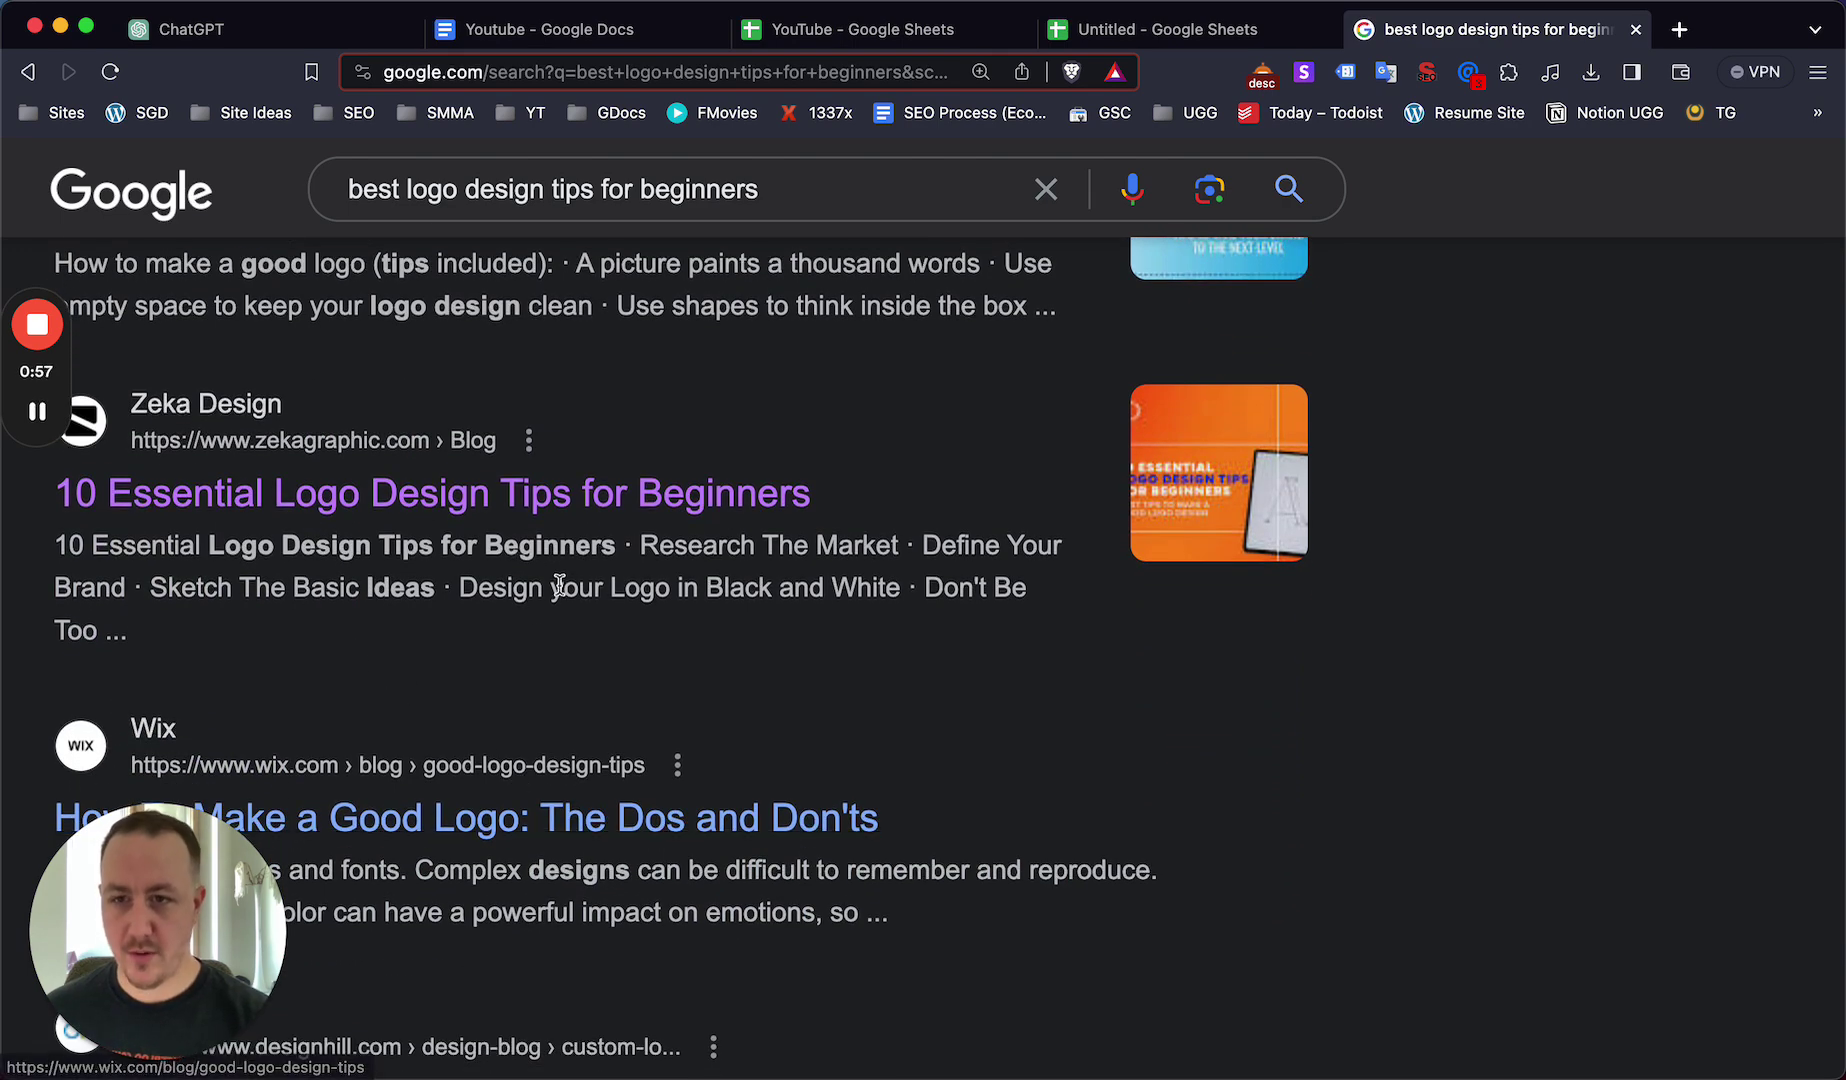
# - Open and skim the Zeka Design logo tips article, then go to the zekagraphic.com homepage
pyautogui.click(285, 497)
pyautogui.scroll(-1, 1388, 388)
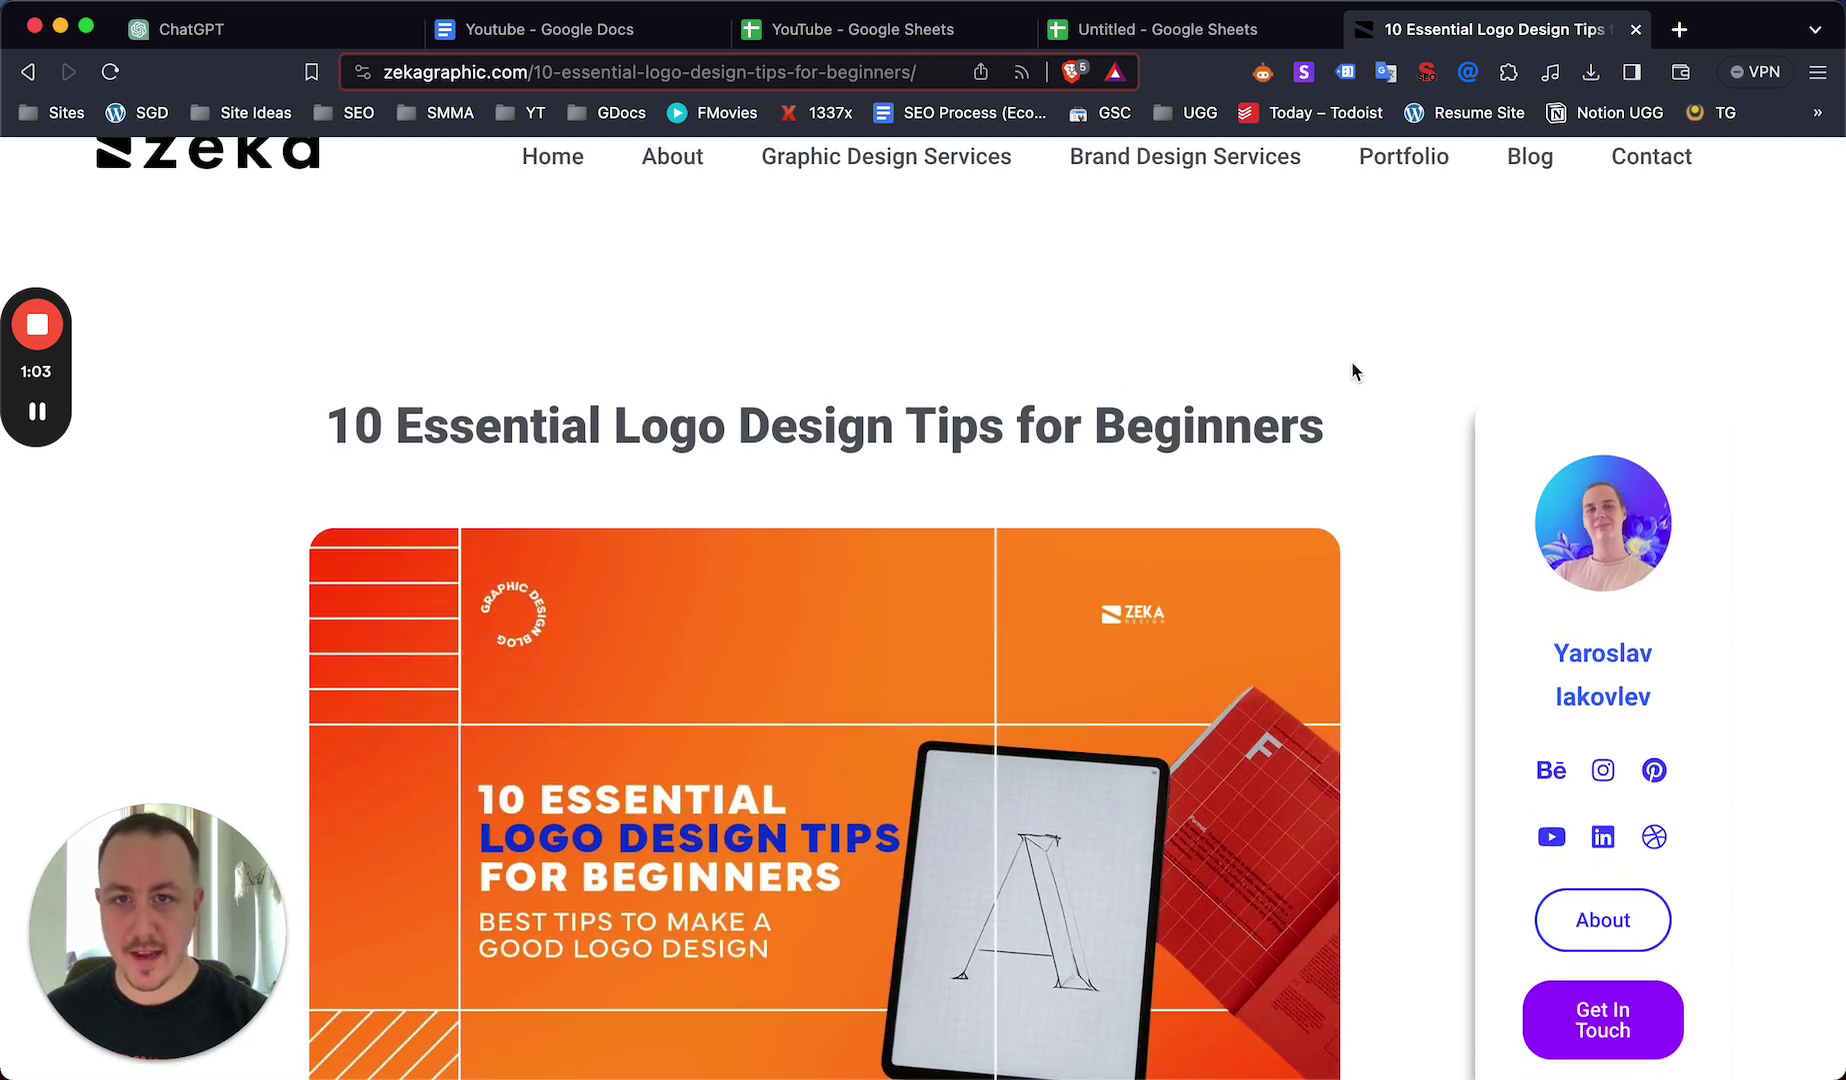
pyautogui.scroll(1, 1352, 370)
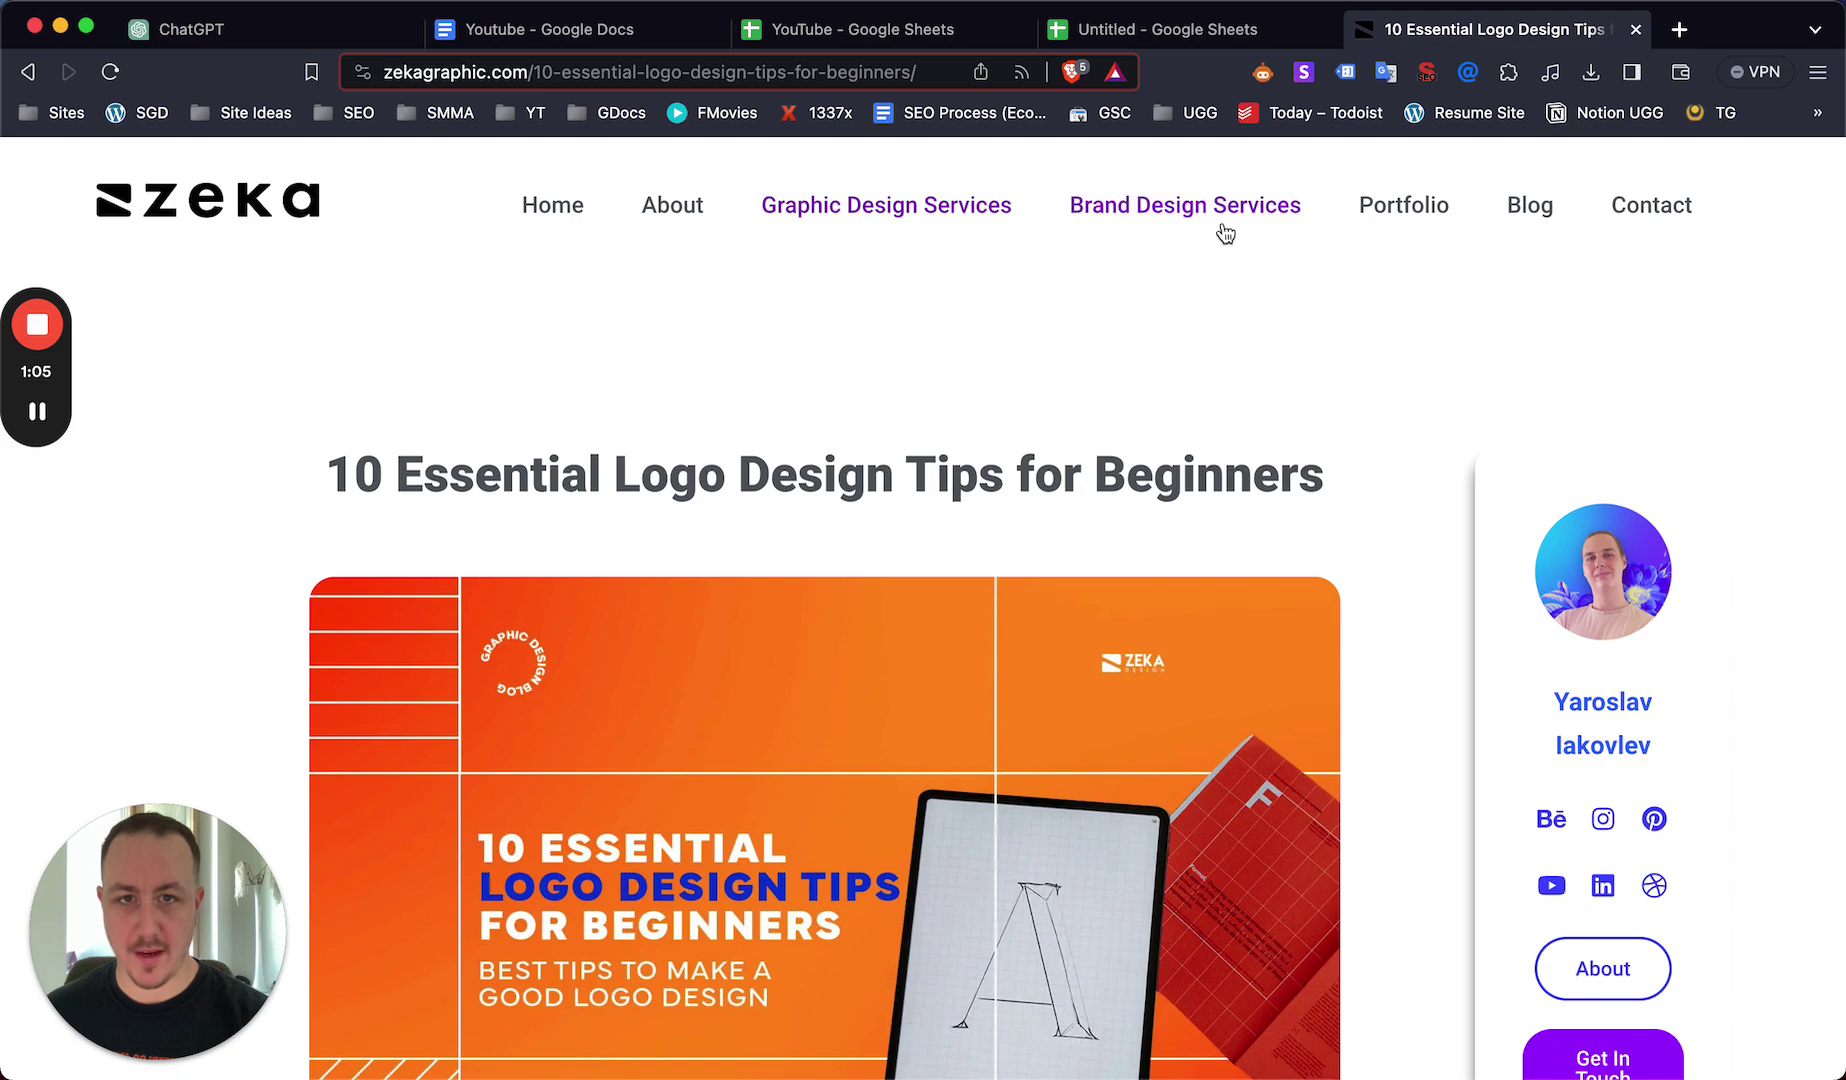
pyautogui.scroll(-15, 1367, 381)
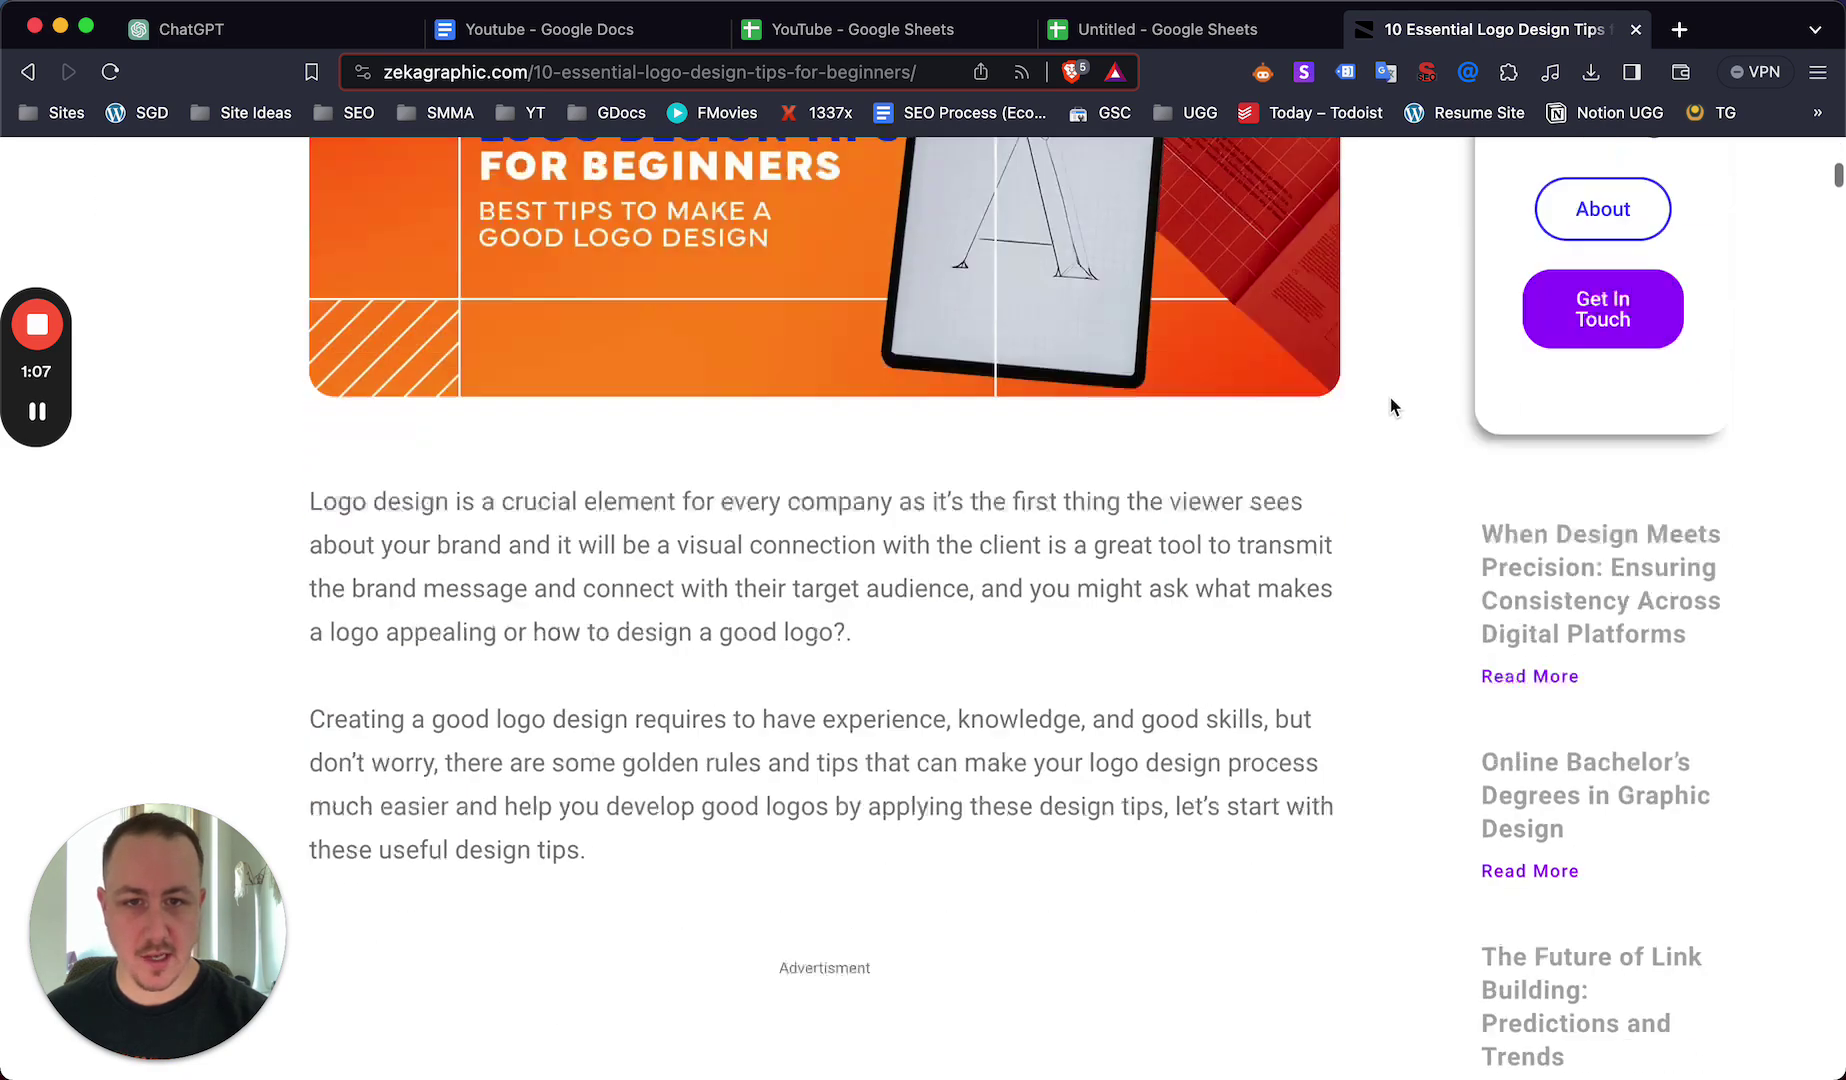
pyautogui.scroll(13, 1390, 404)
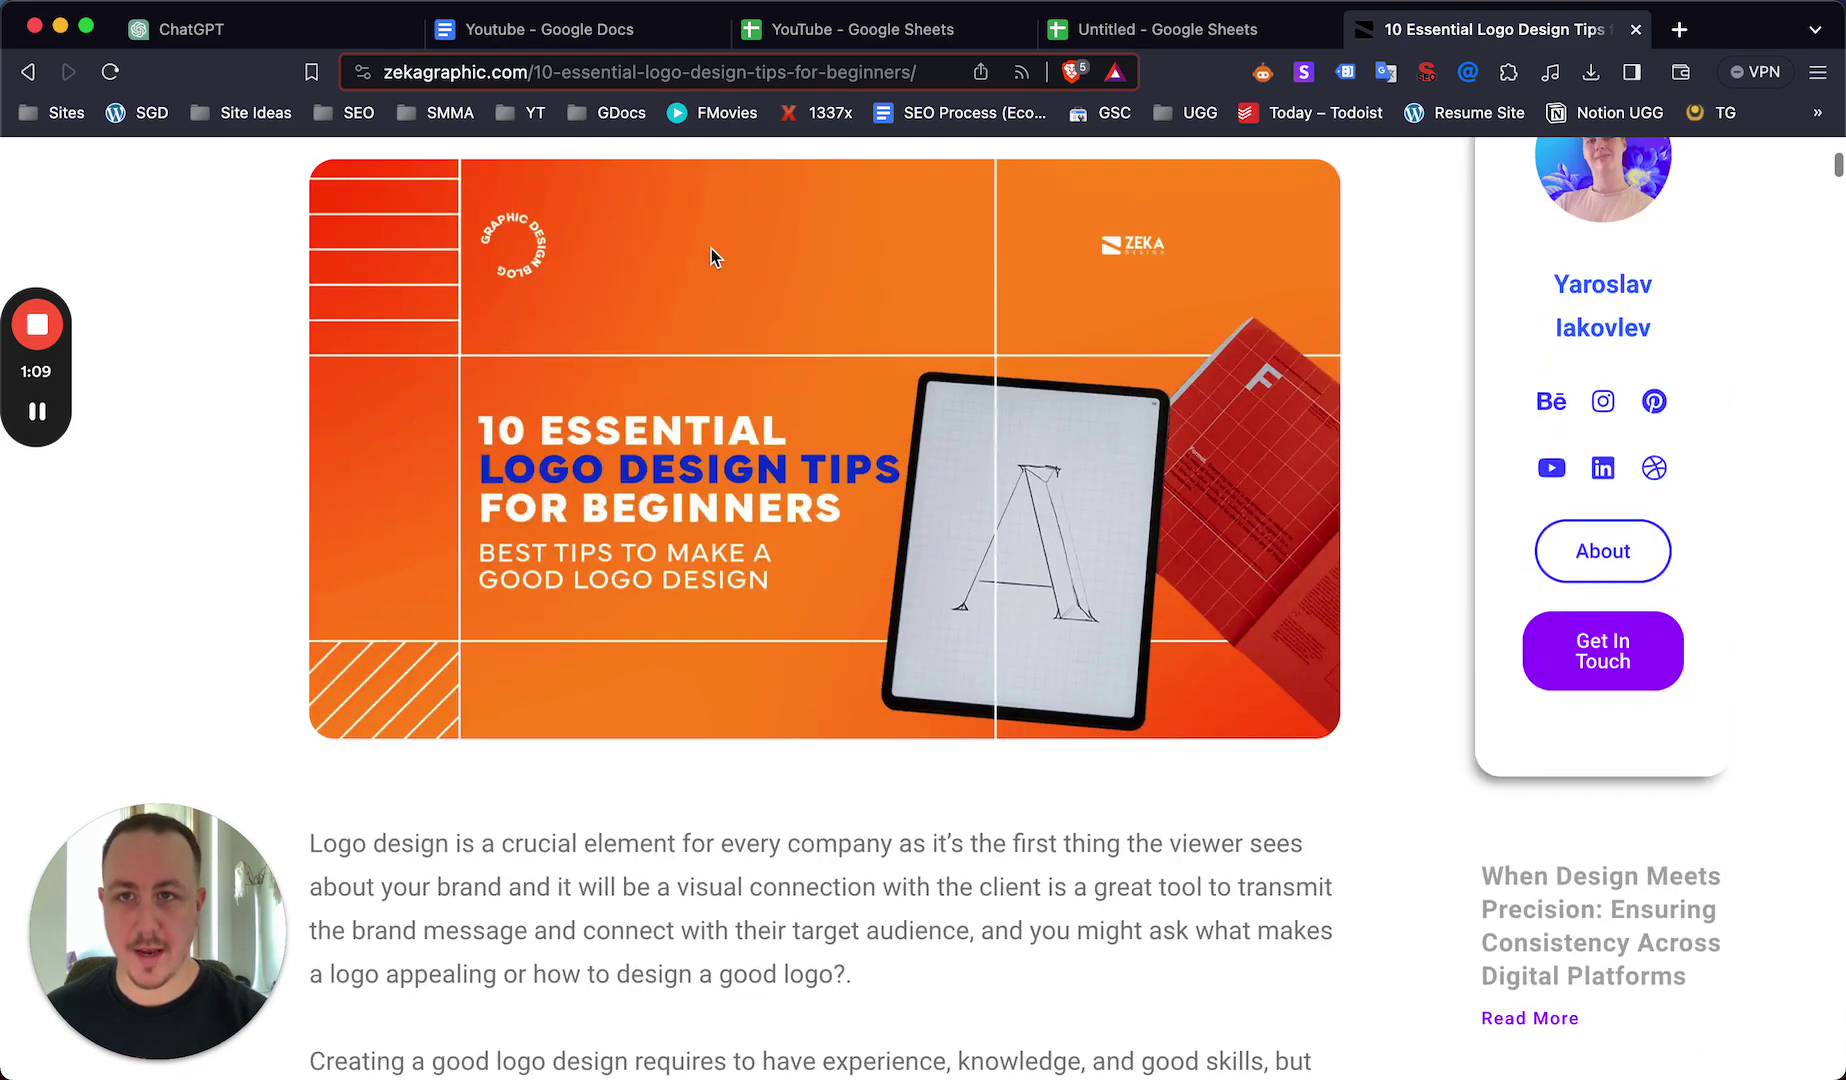
pyautogui.scroll(4, 711, 257)
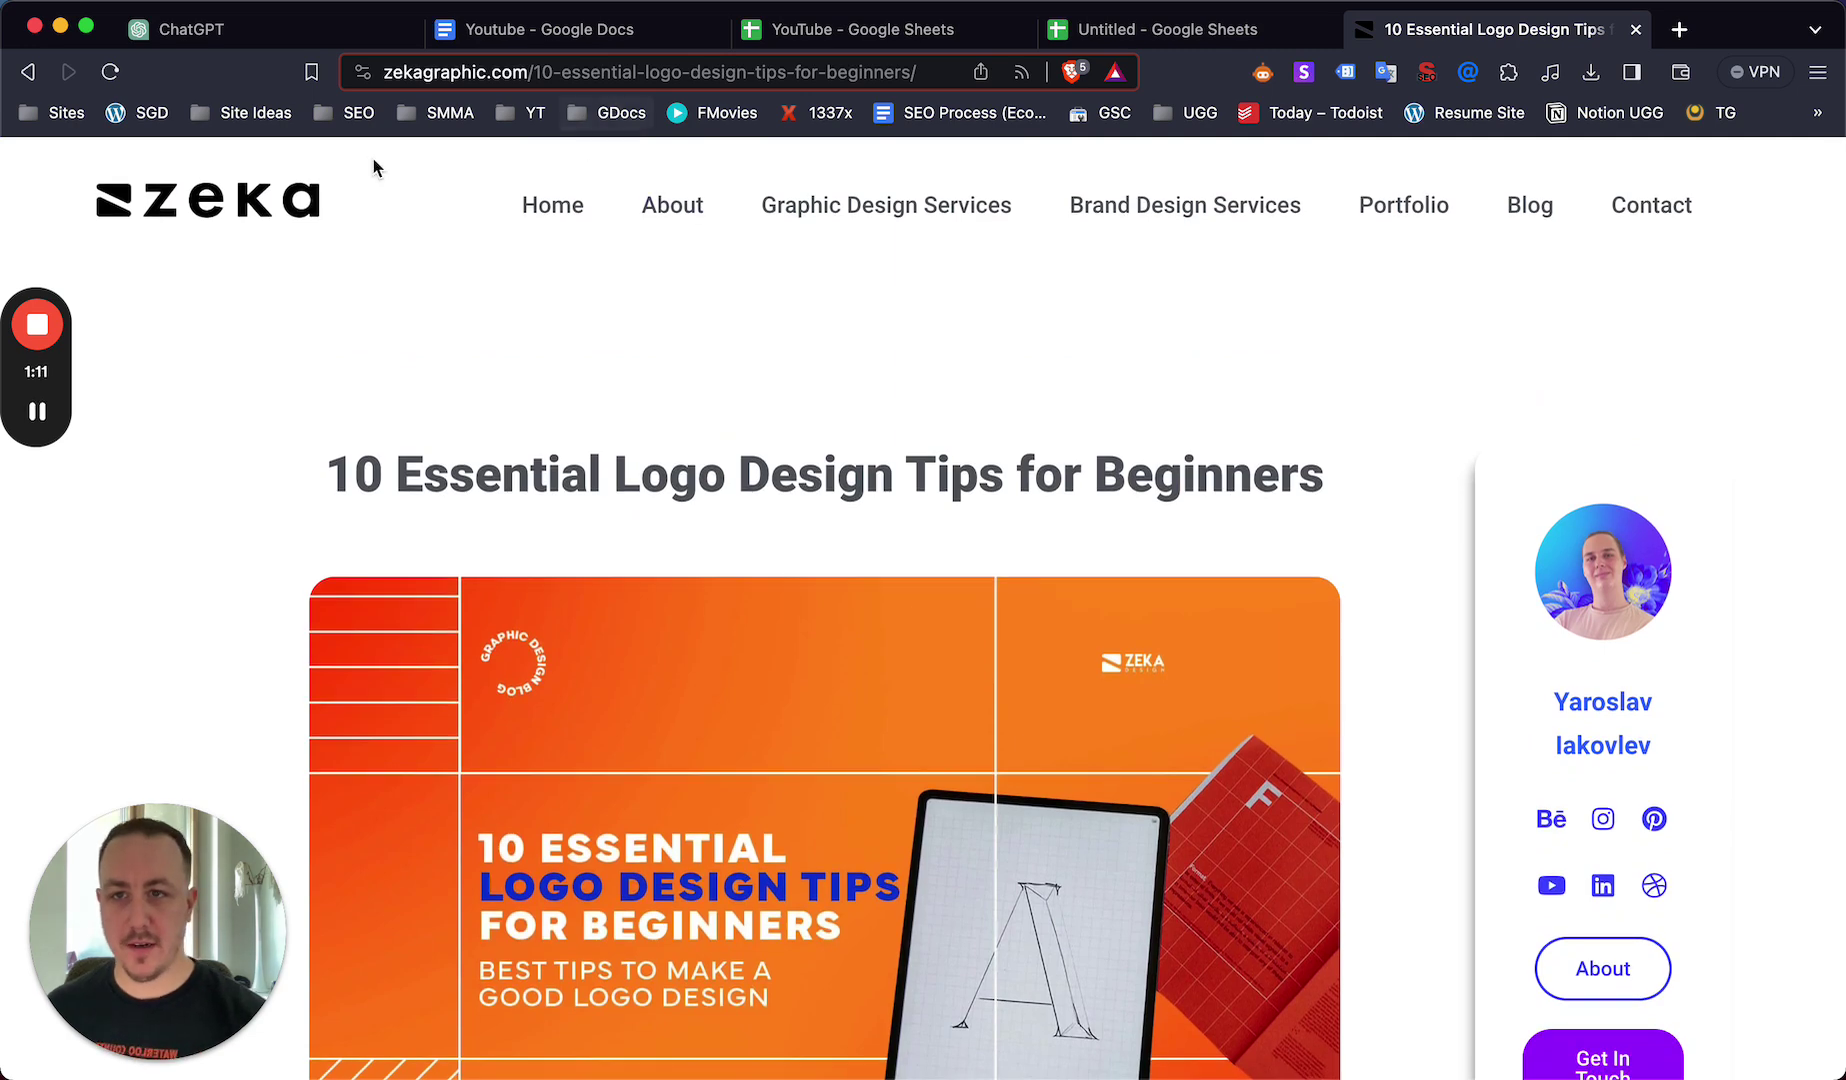
pyautogui.click(281, 214)
# - Load zekagraphic.com/sitemap.xml to show the site's sitemap index
pyautogui.click(630, 68)
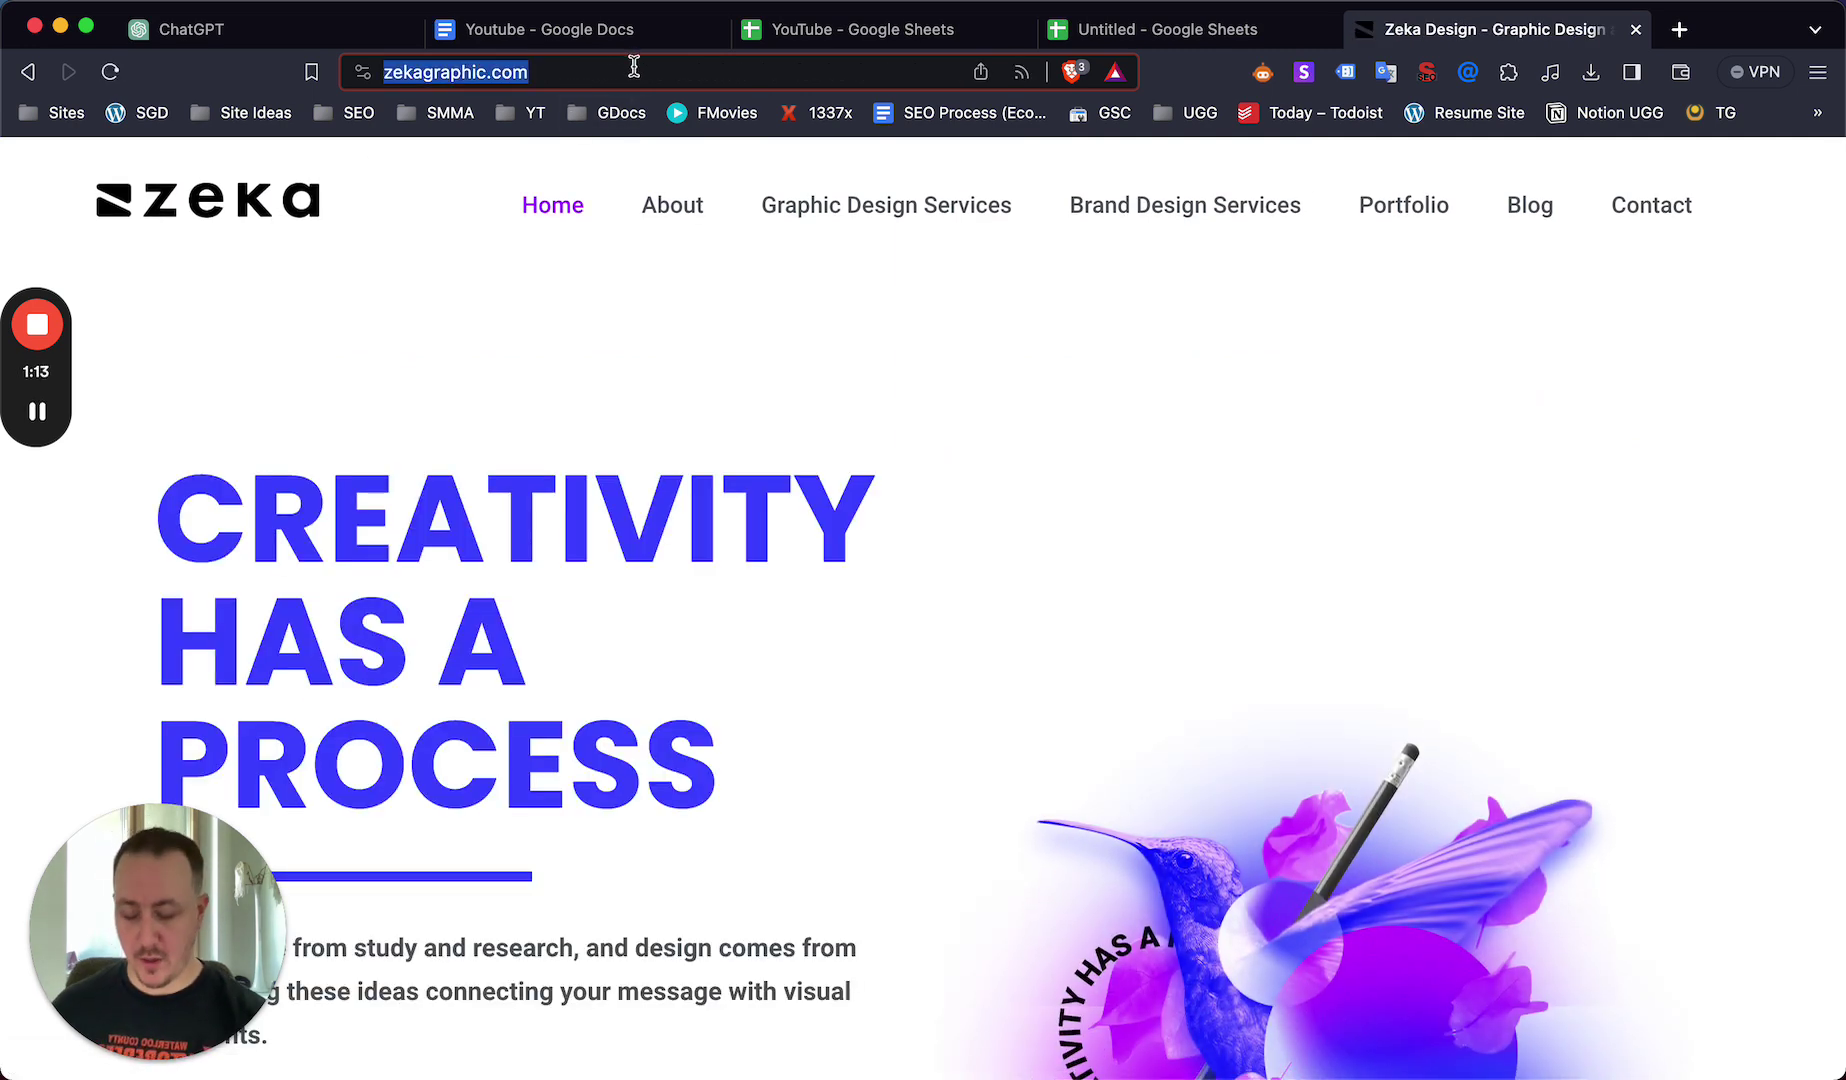
pyautogui.click(634, 68)
pyautogui.write('/sitemap.xml')
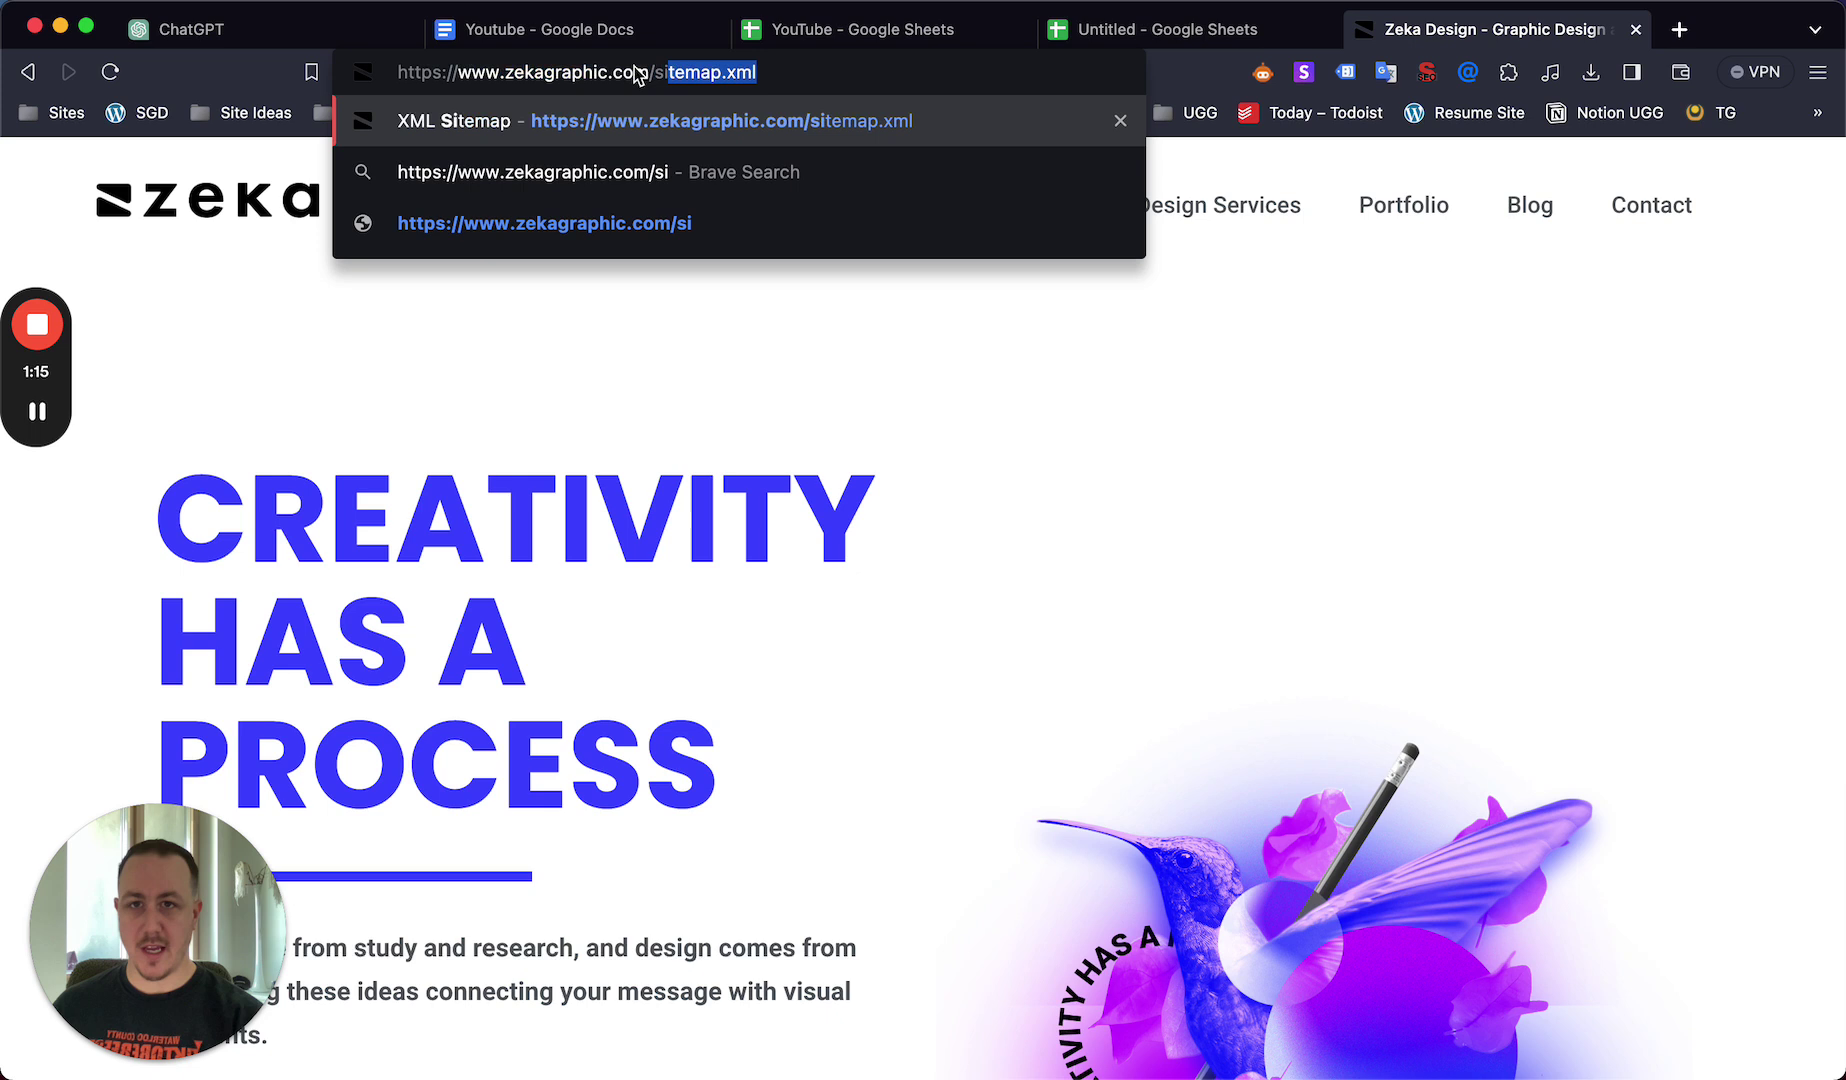
pyautogui.click(847, 128)
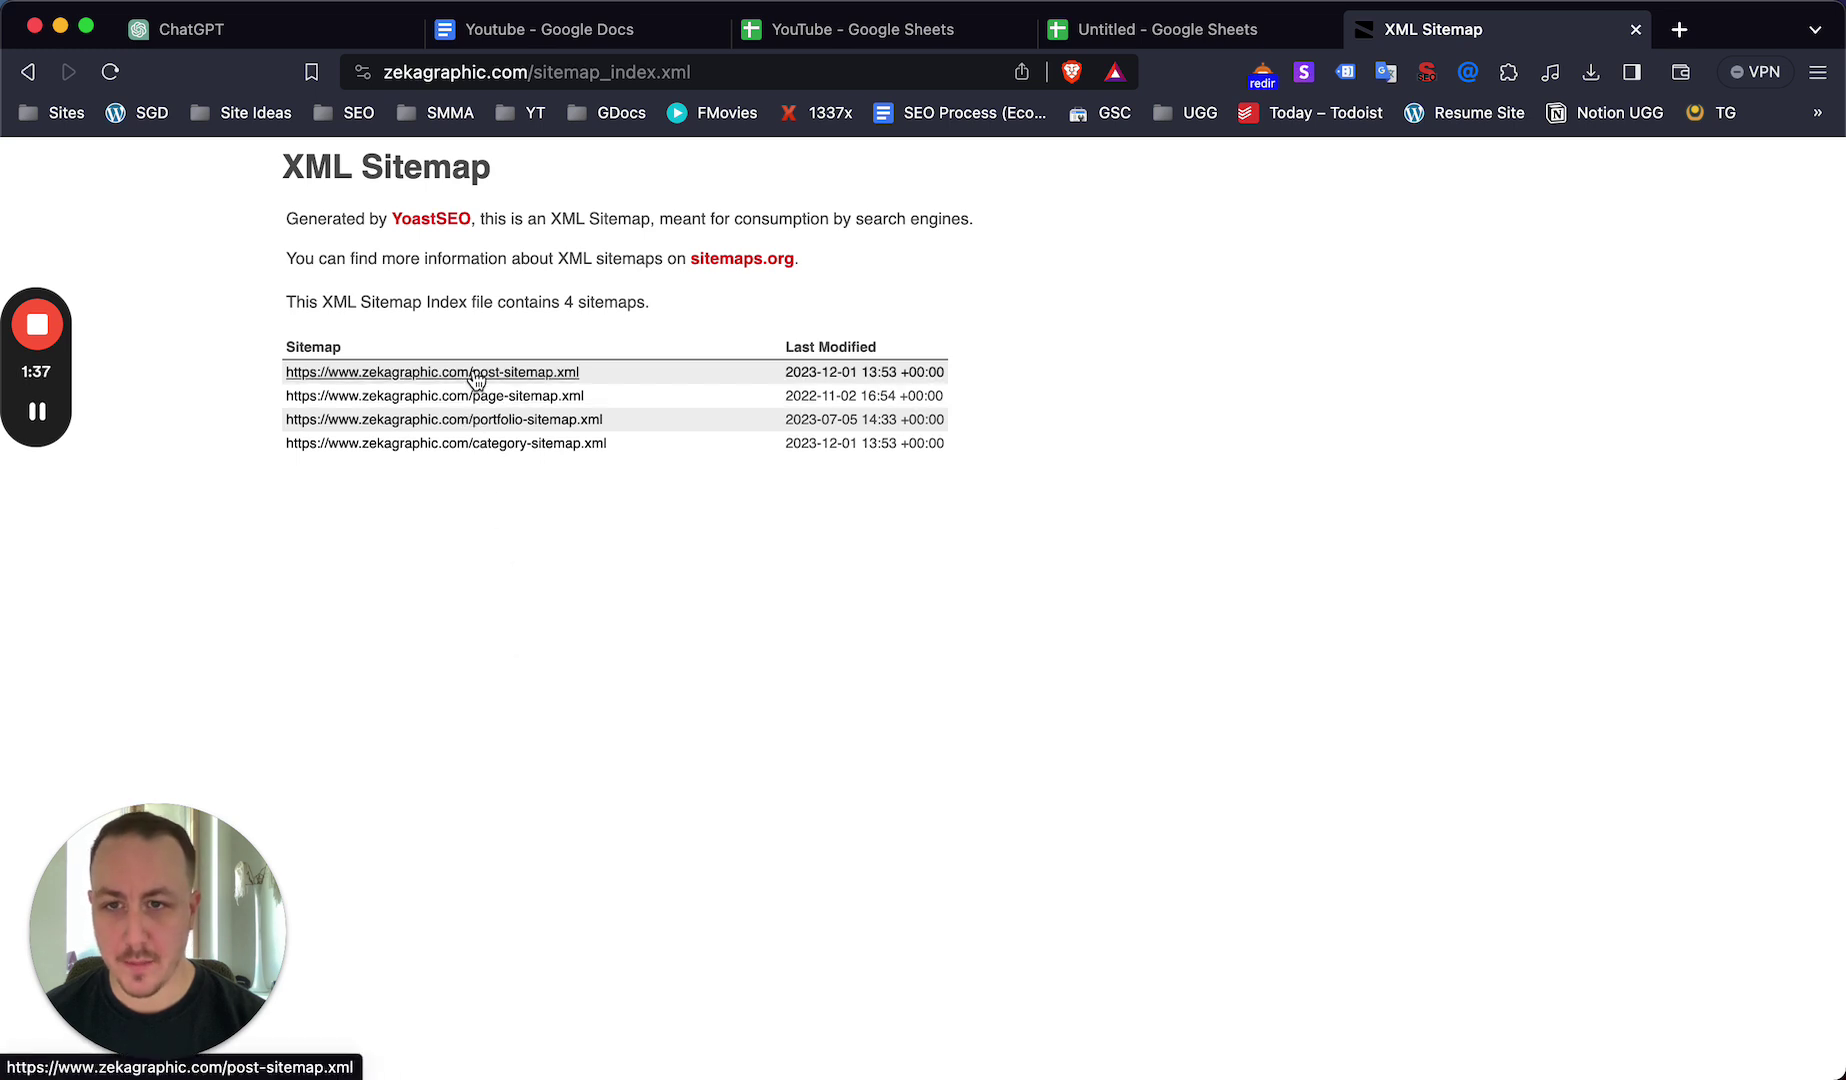
# - Open post-sitemap.xml and copy its full table of 243 post URLs
pyautogui.click(606, 457)
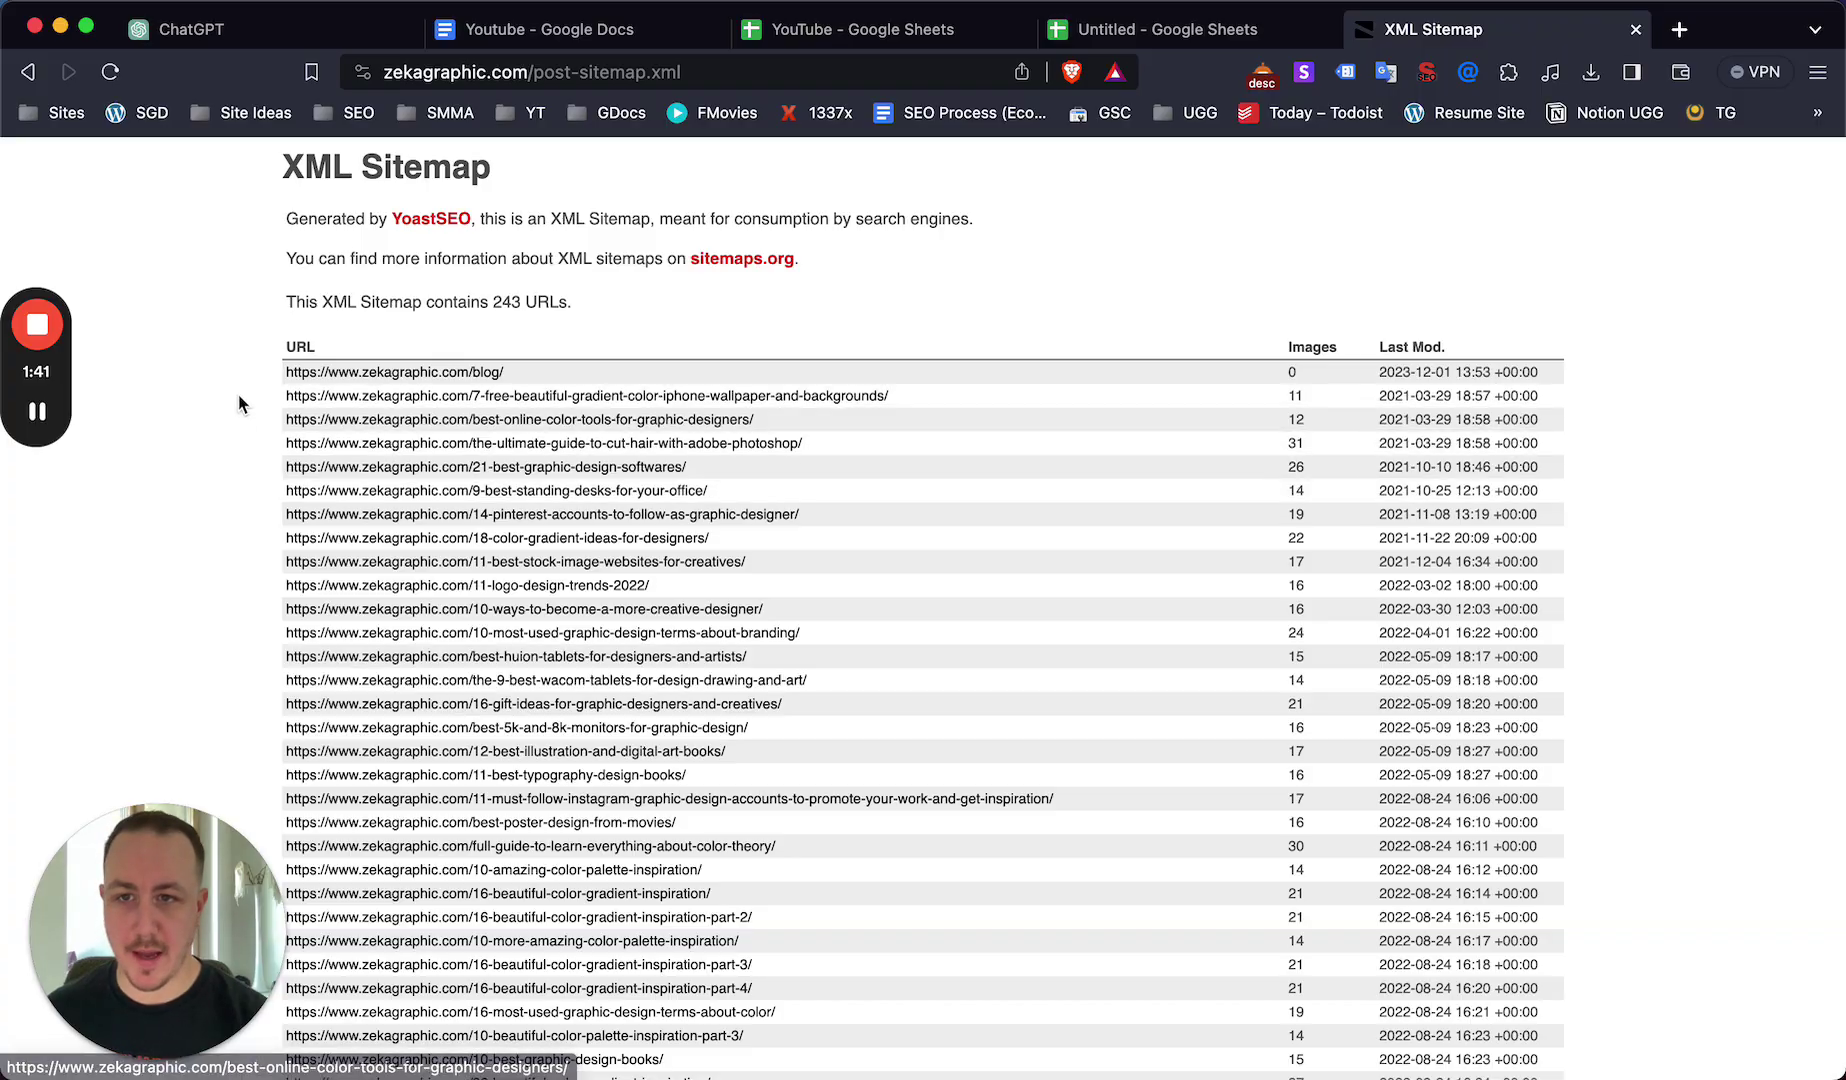
pyautogui.moveTo(241, 381); pyautogui.dragTo(1545, 1063)
pyautogui.scroll(-15, 802, 760)
pyautogui.scroll(-15, 803, 762)
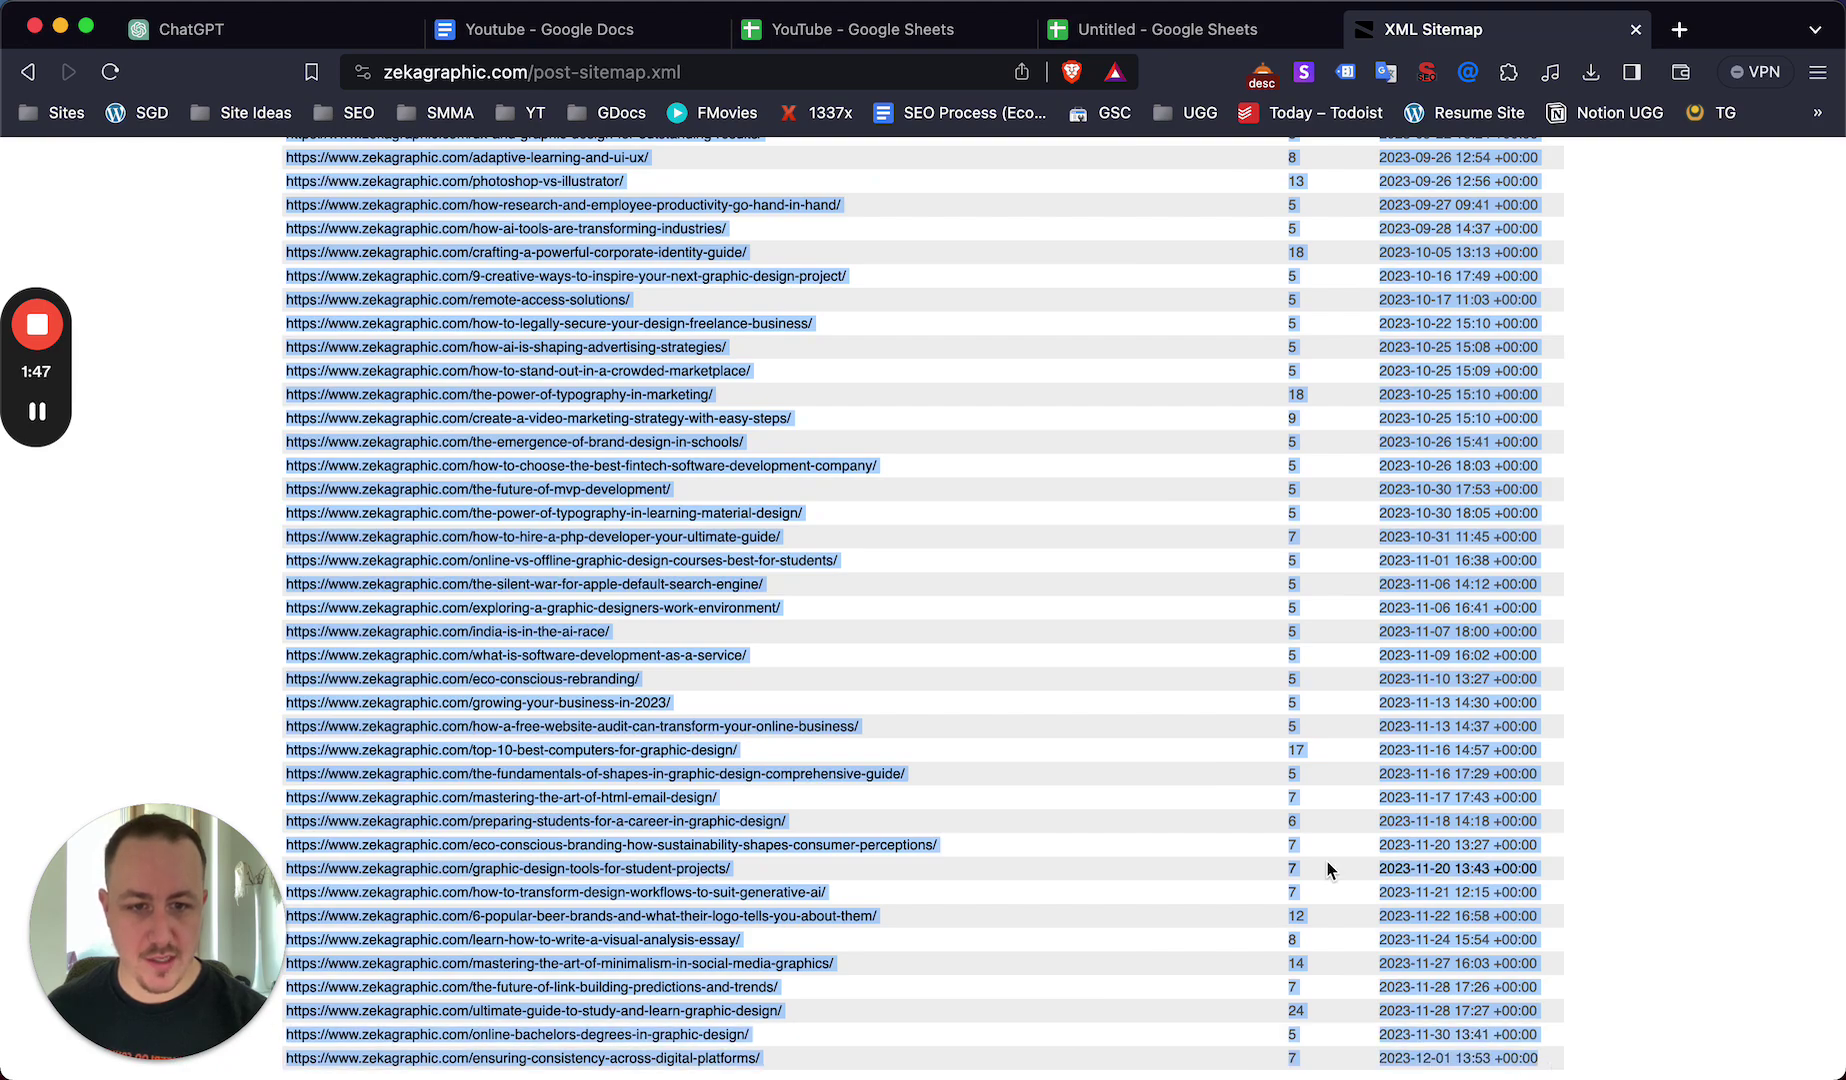
pyautogui.scroll(20, 1335, 868)
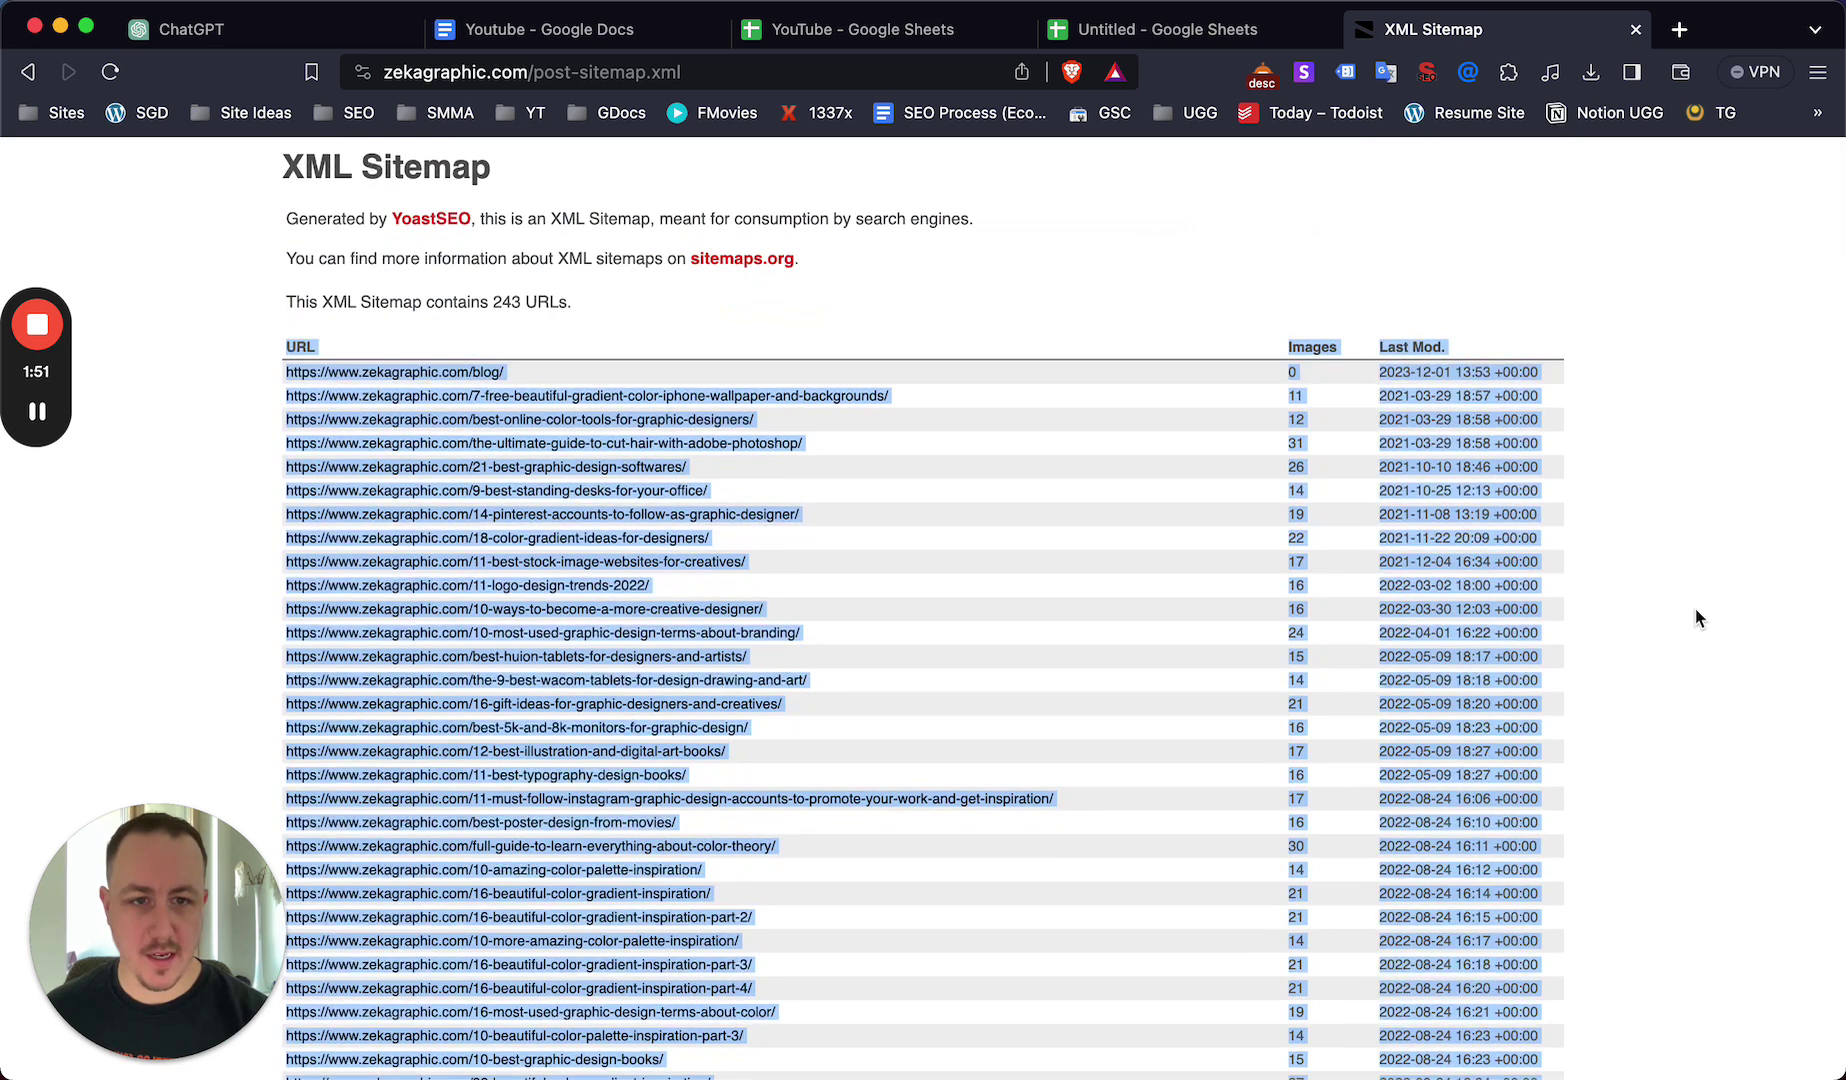
pyautogui.click(1458, 646)
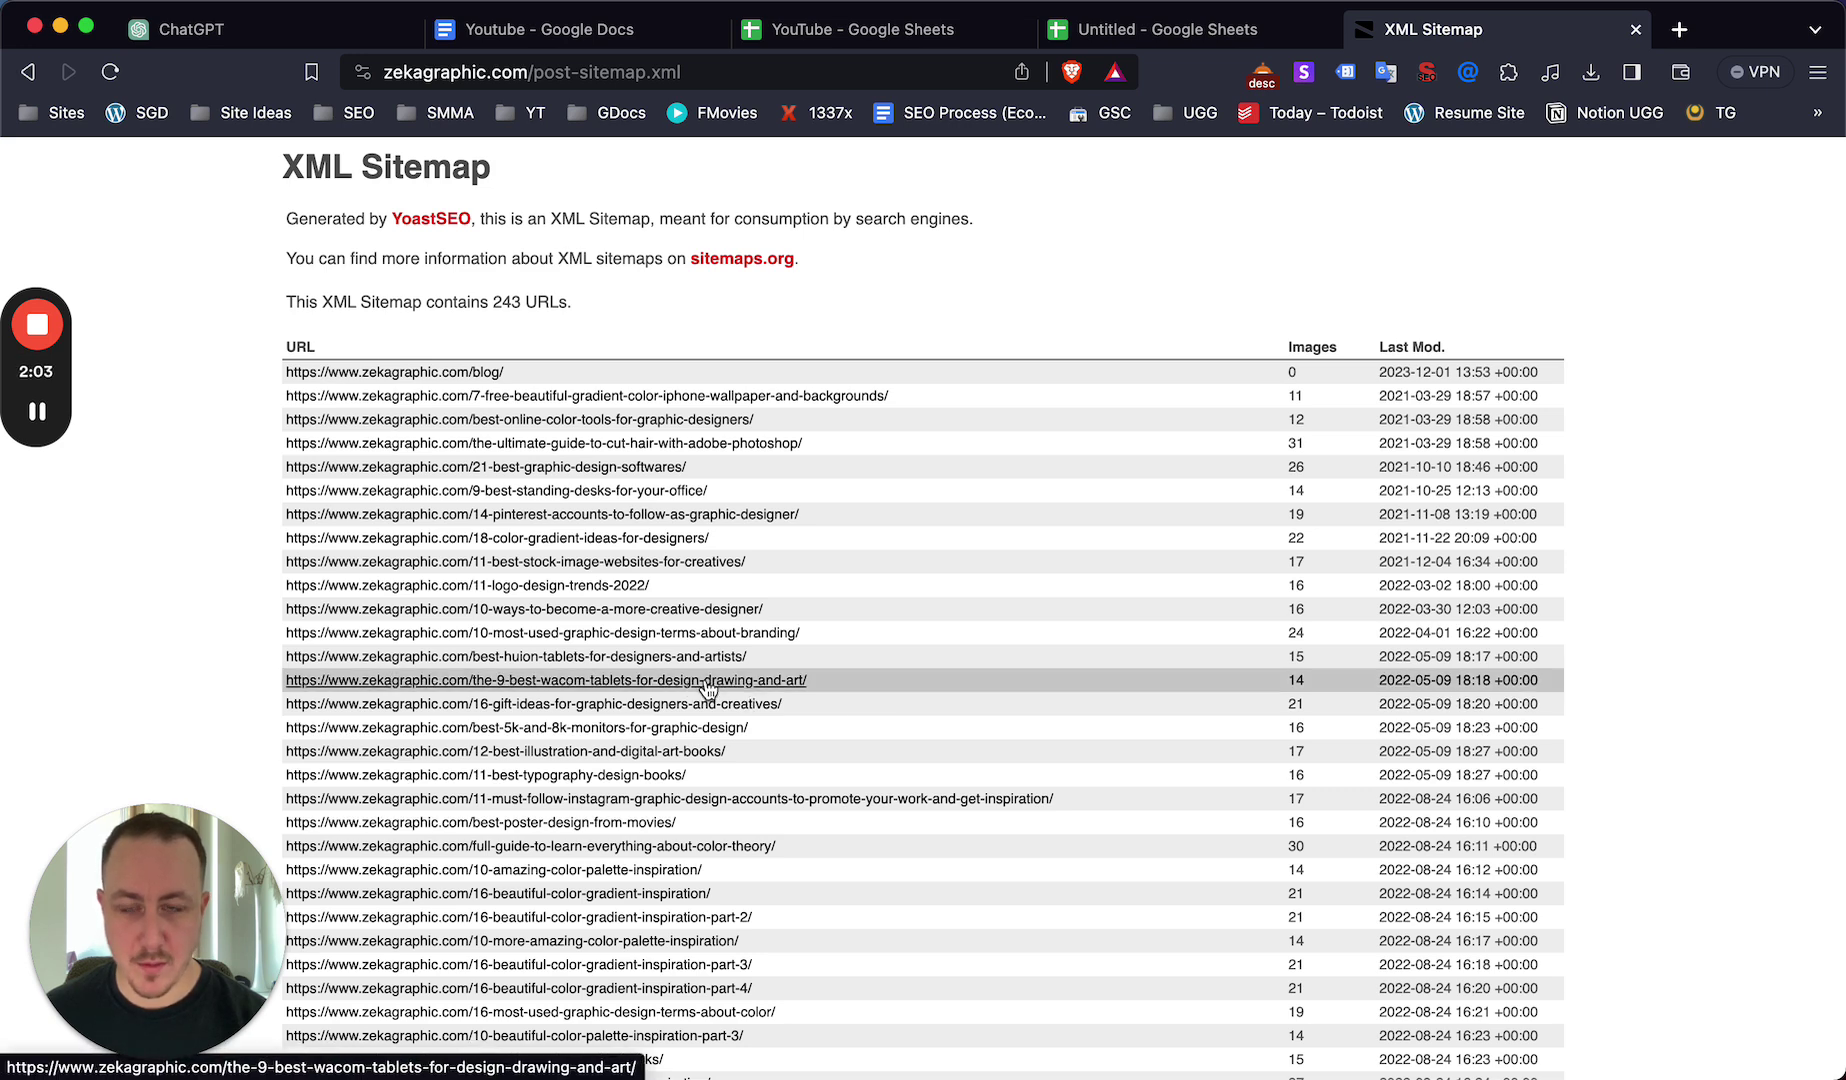
# - Paste the sitemap table into A1 of a new spreadsheet, widen column A, and name it zekablogurls
pyautogui.click(1158, 44)
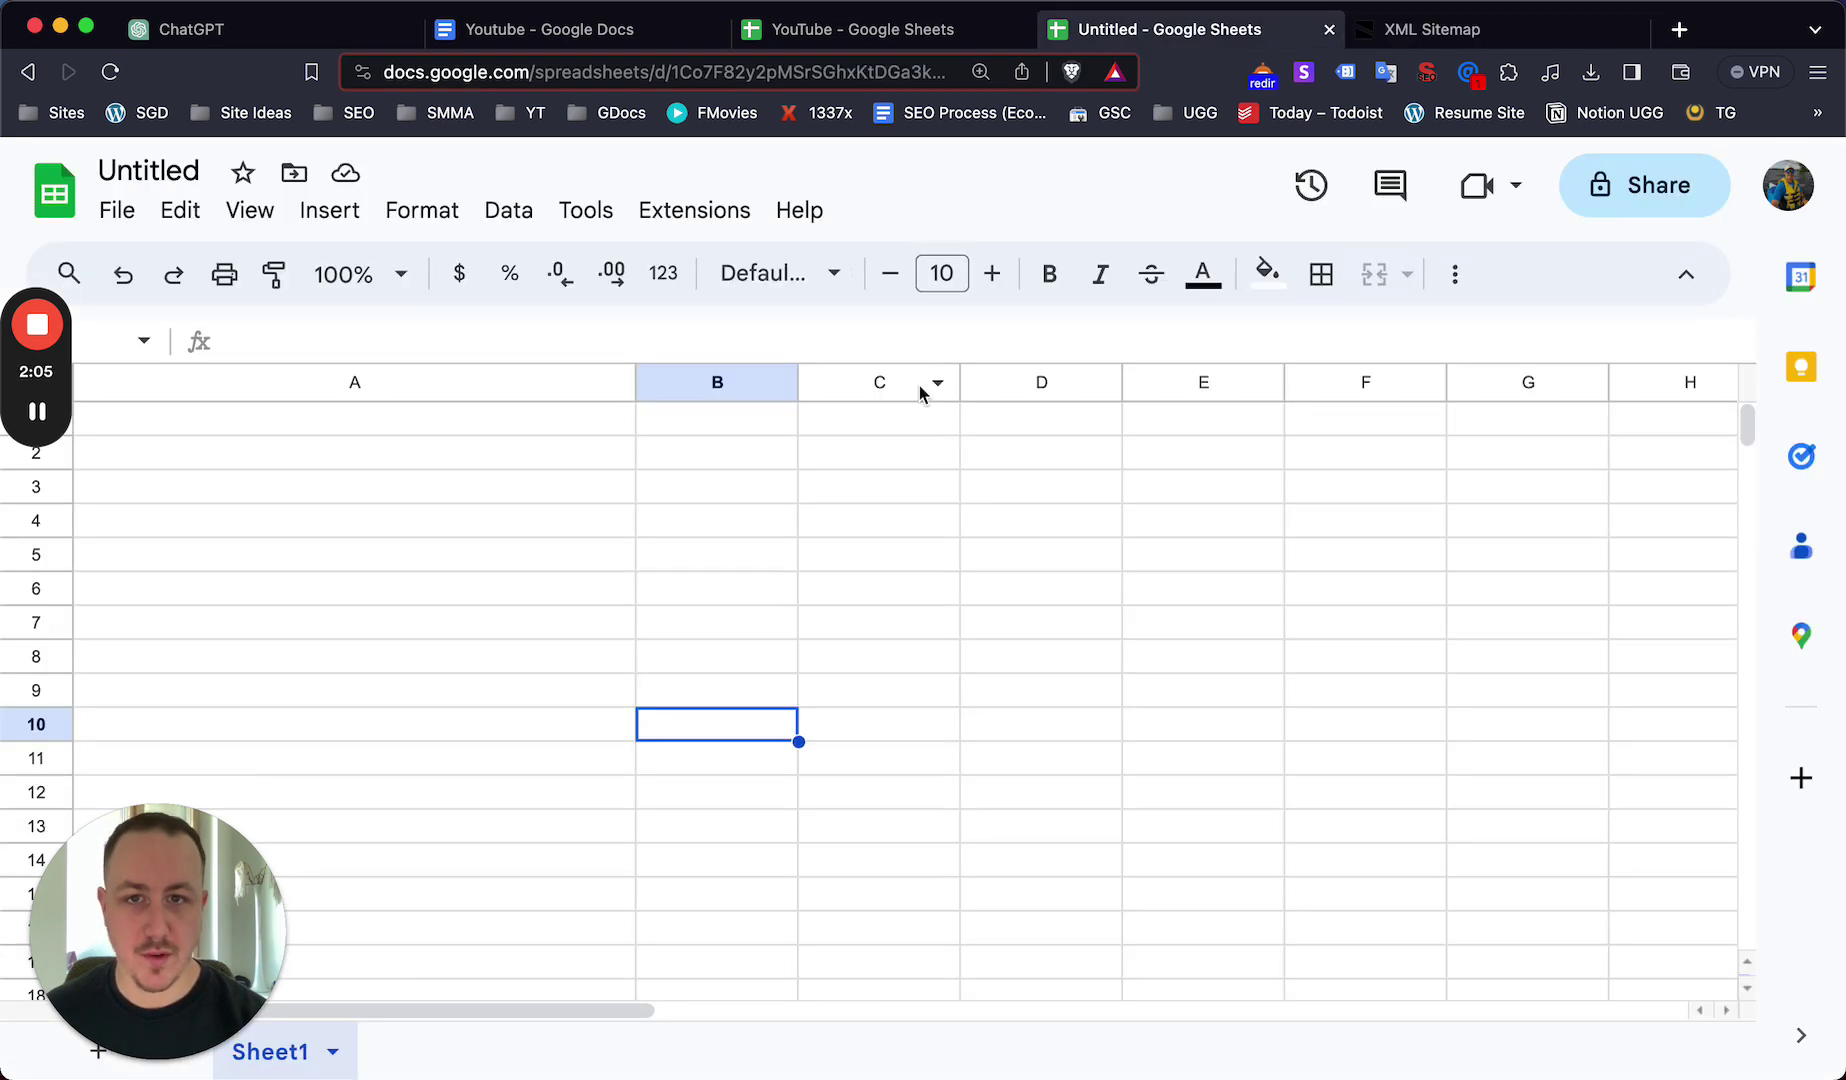
pyautogui.click(330, 430)
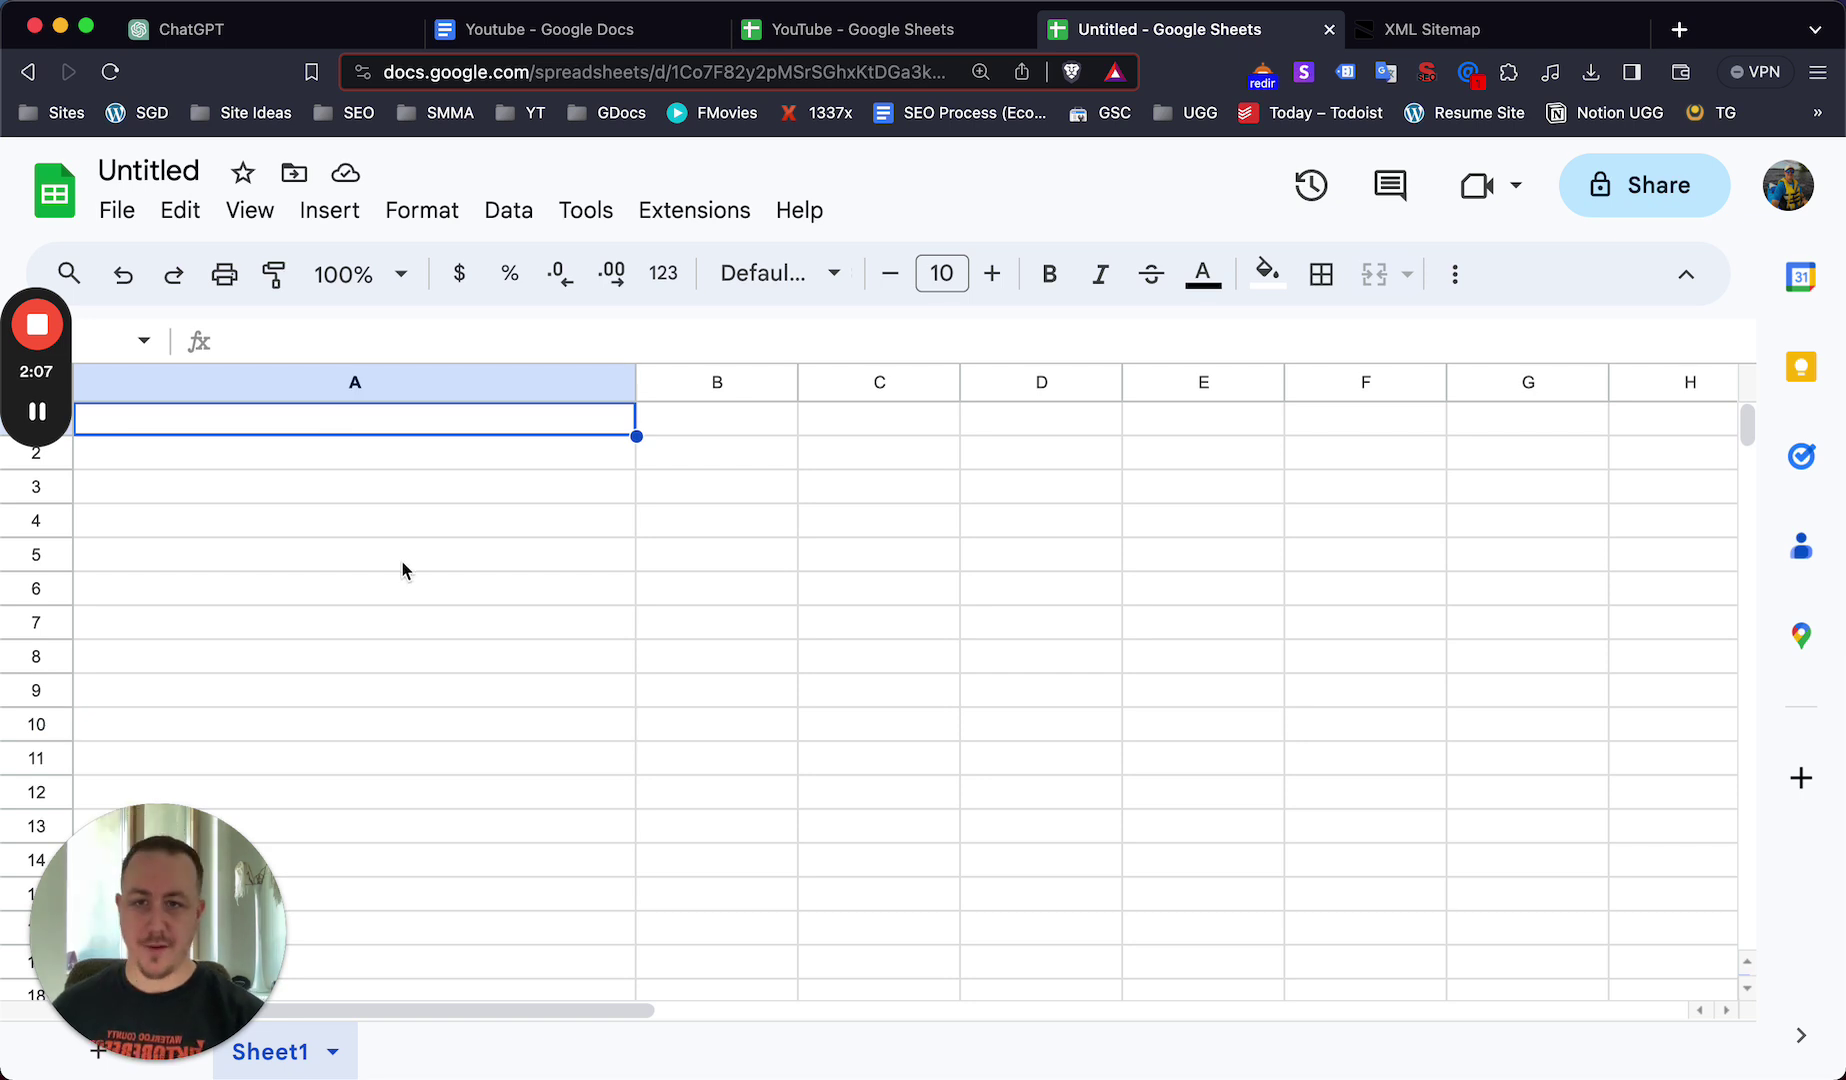
pyautogui.press('super+v')
pyautogui.click(1107, 592)
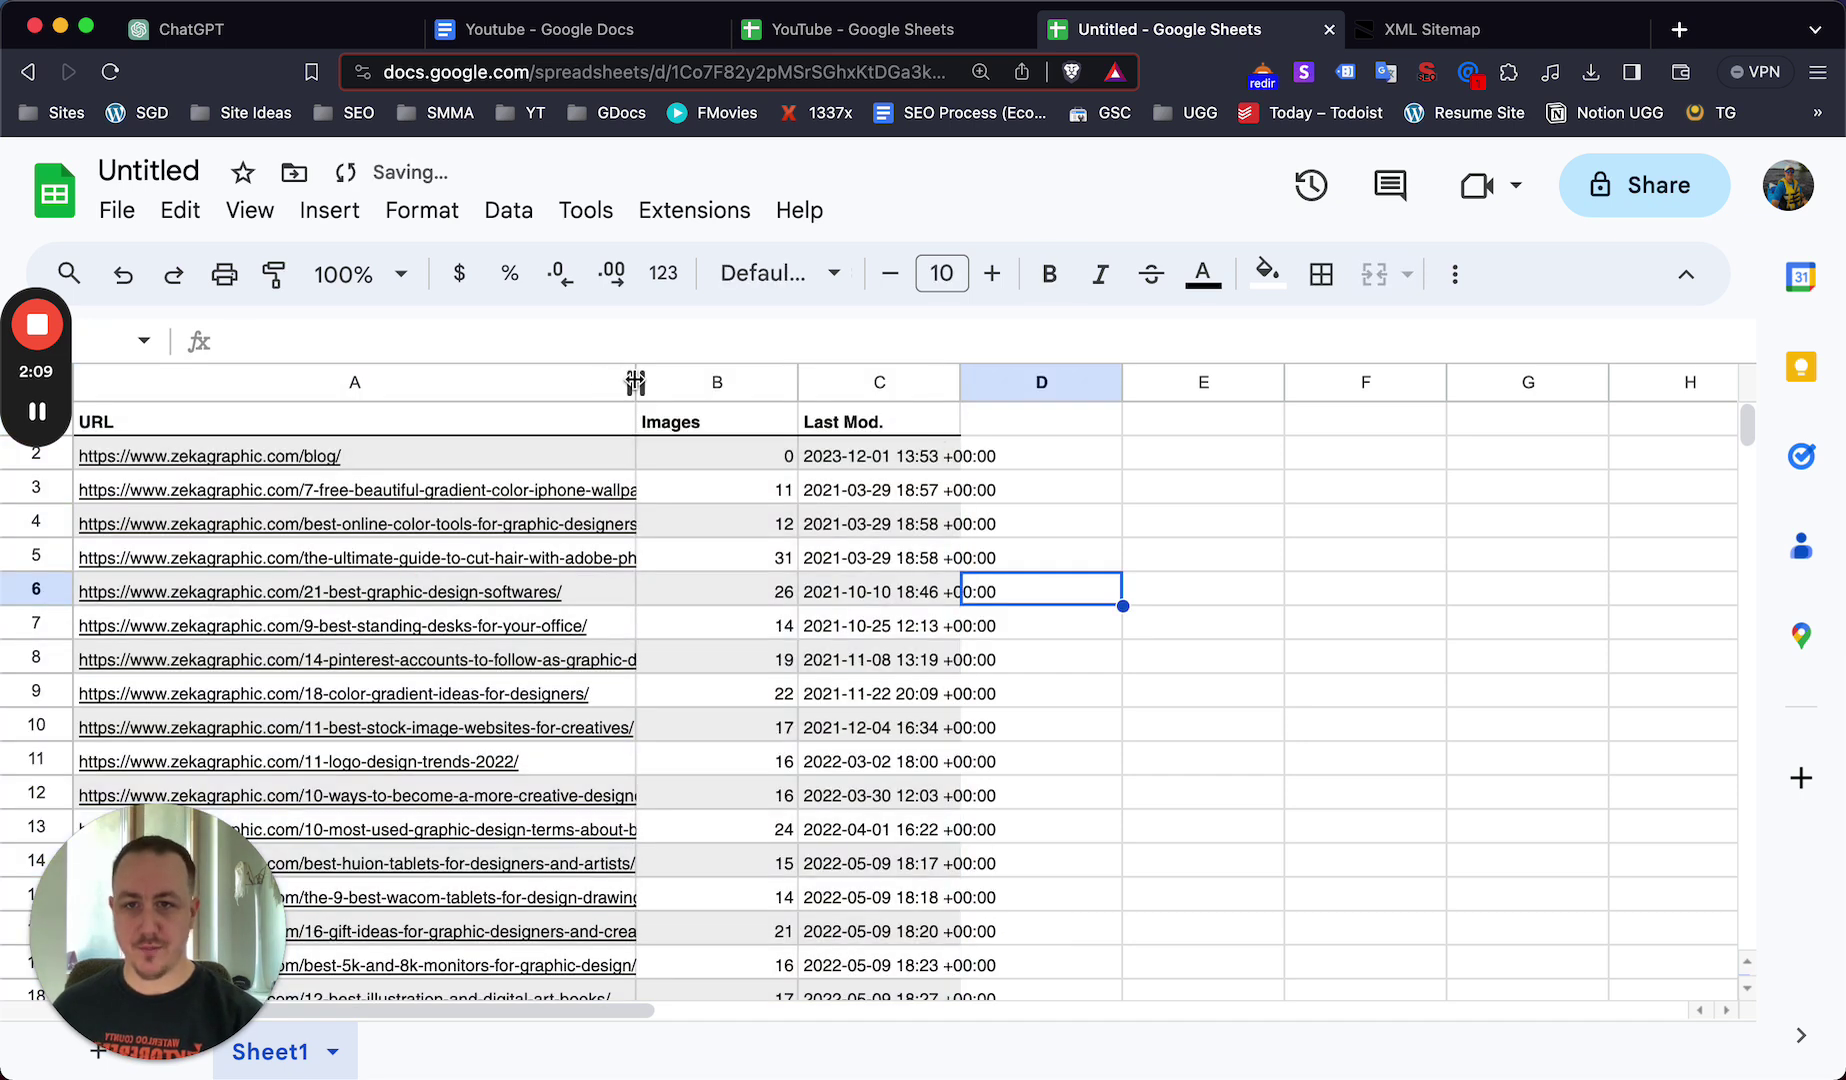
pyautogui.moveTo(645, 386); pyautogui.dragTo(838, 384)
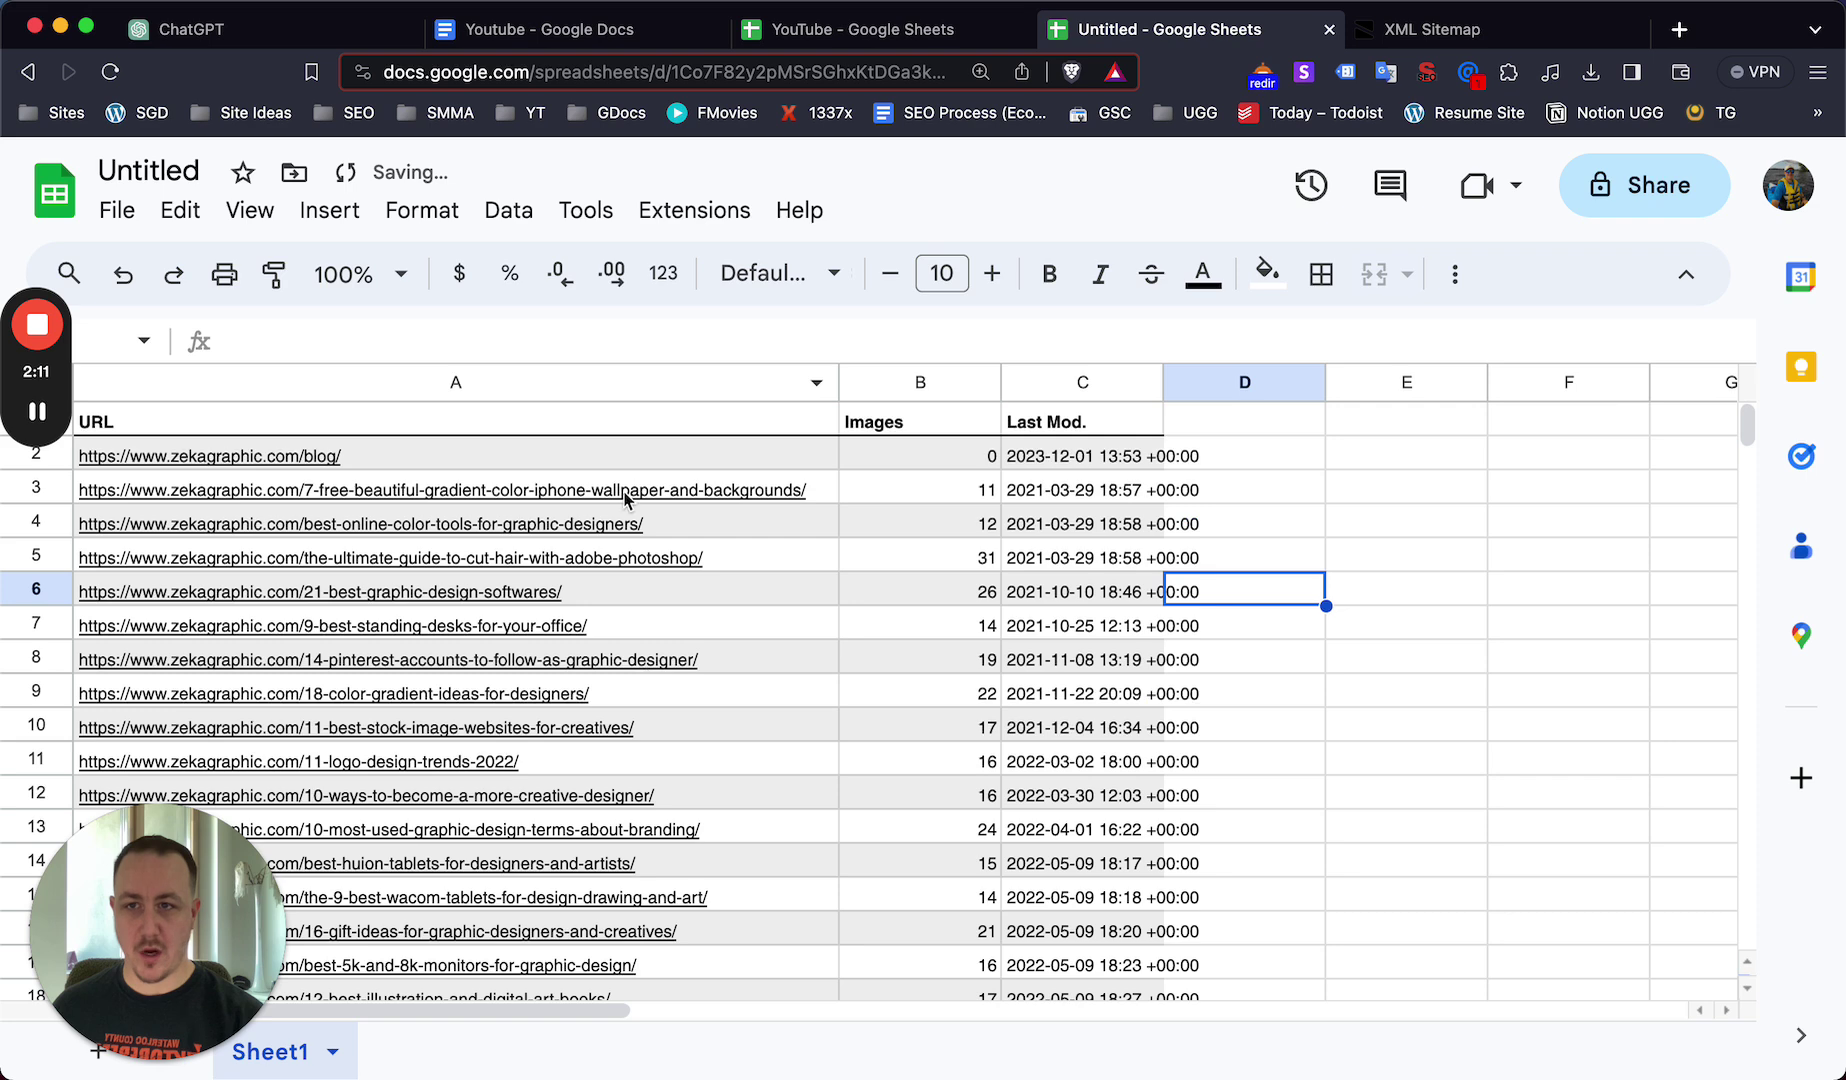
pyautogui.click(172, 172)
pyautogui.write('zekablog')
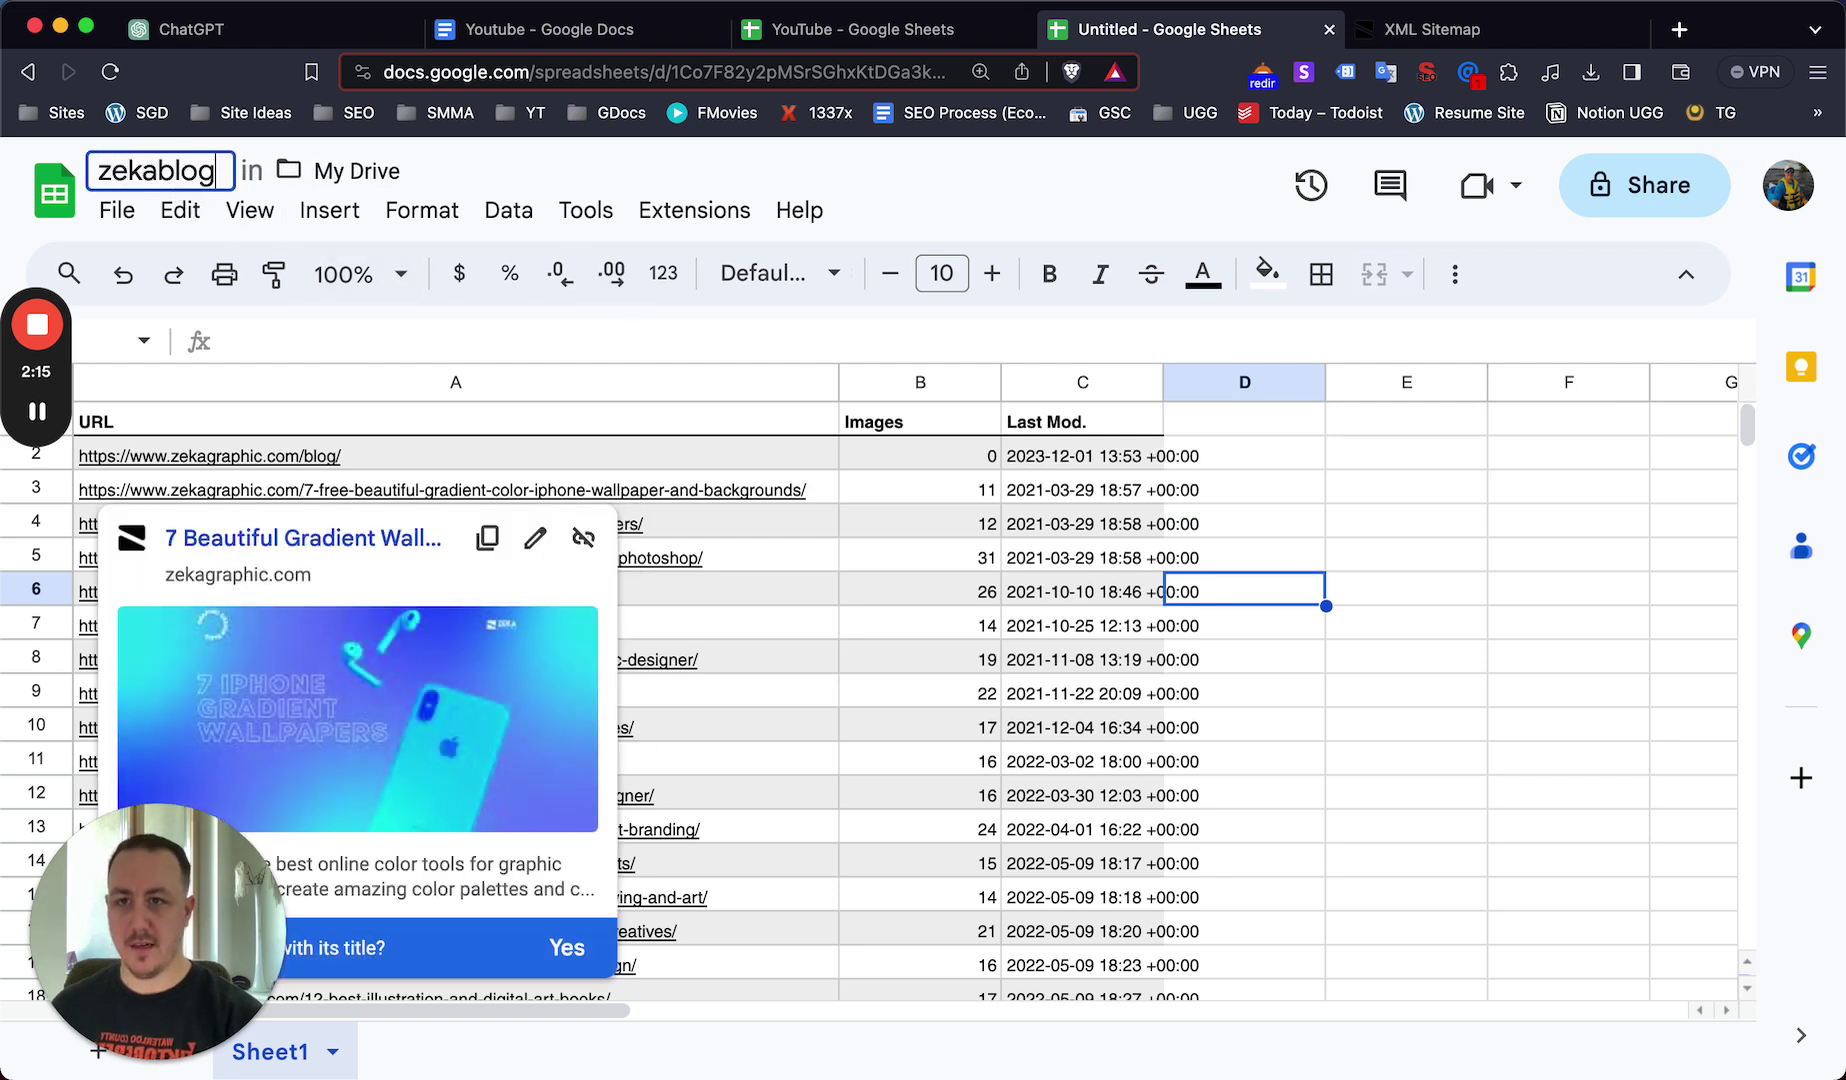
pyautogui.write('urls')
pyautogui.press('Return')
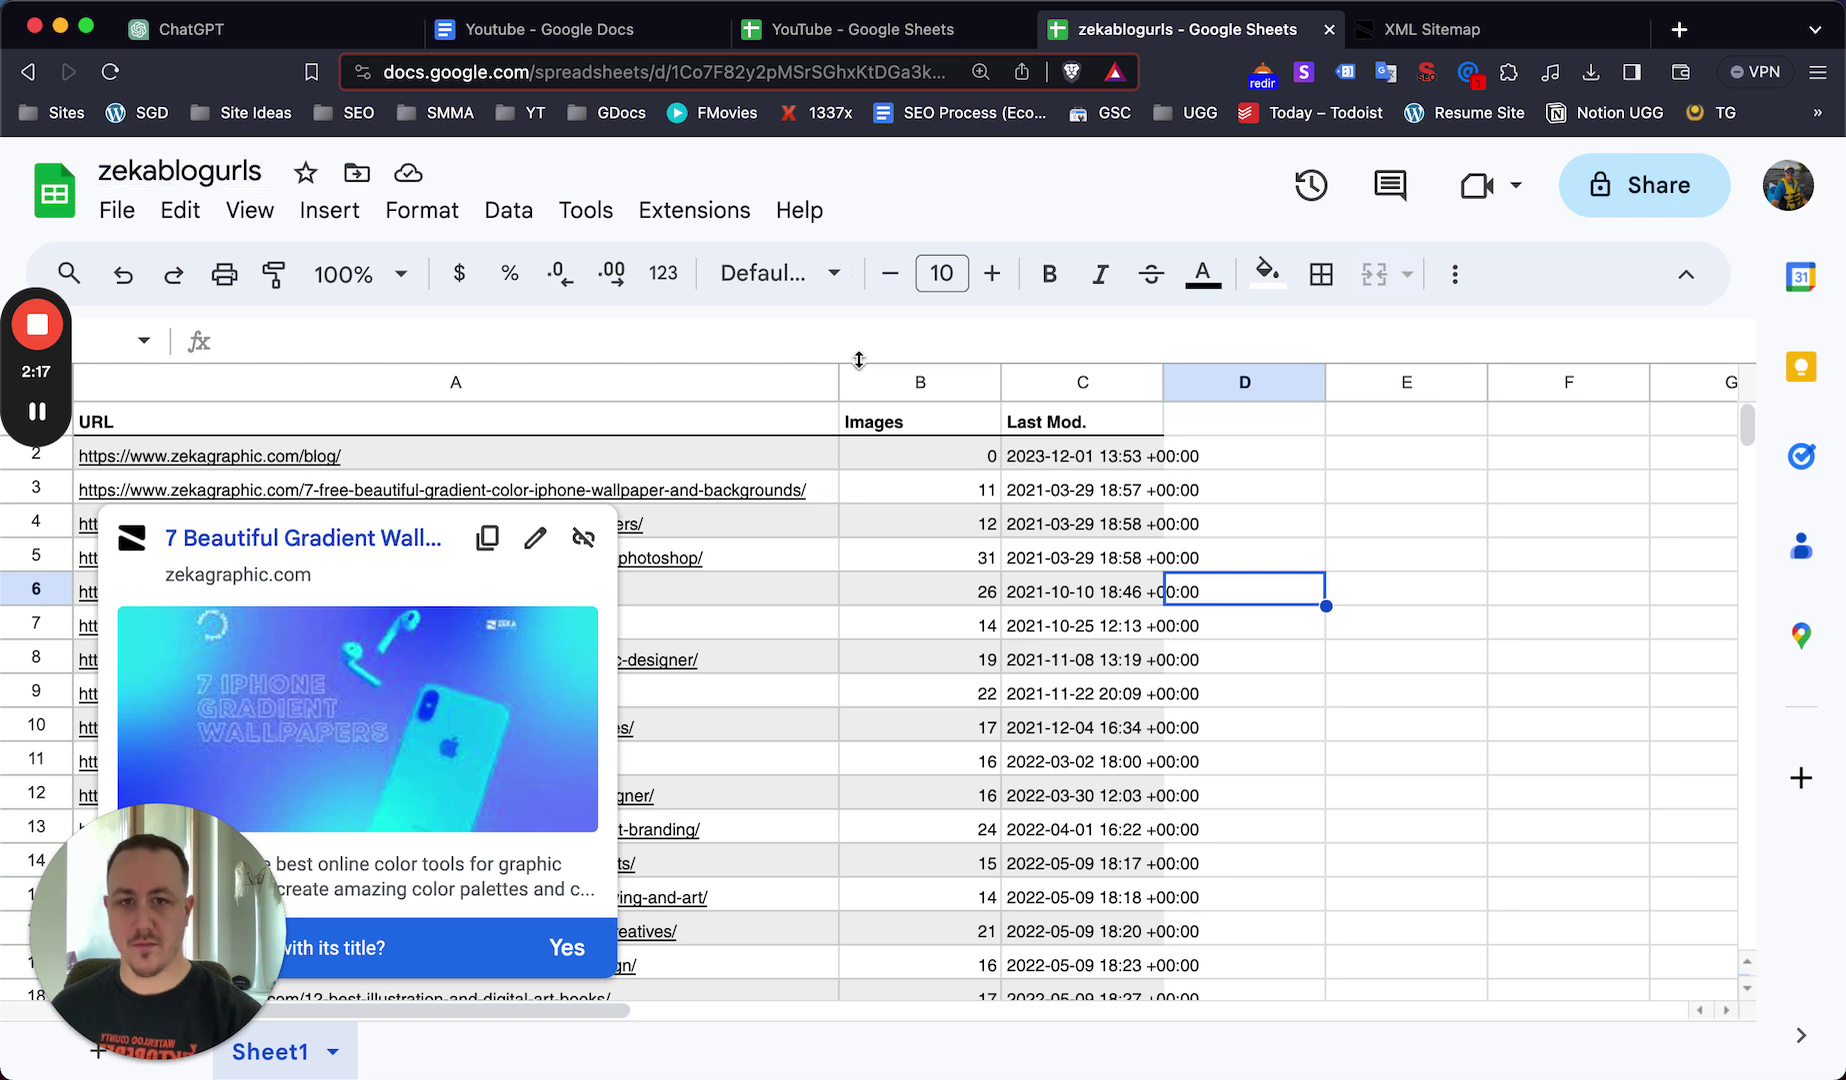
# - Download the sheet as 'zekablogurls - Sheet1.csv' into Downloads
pyautogui.click(1337, 528)
pyautogui.click(117, 210)
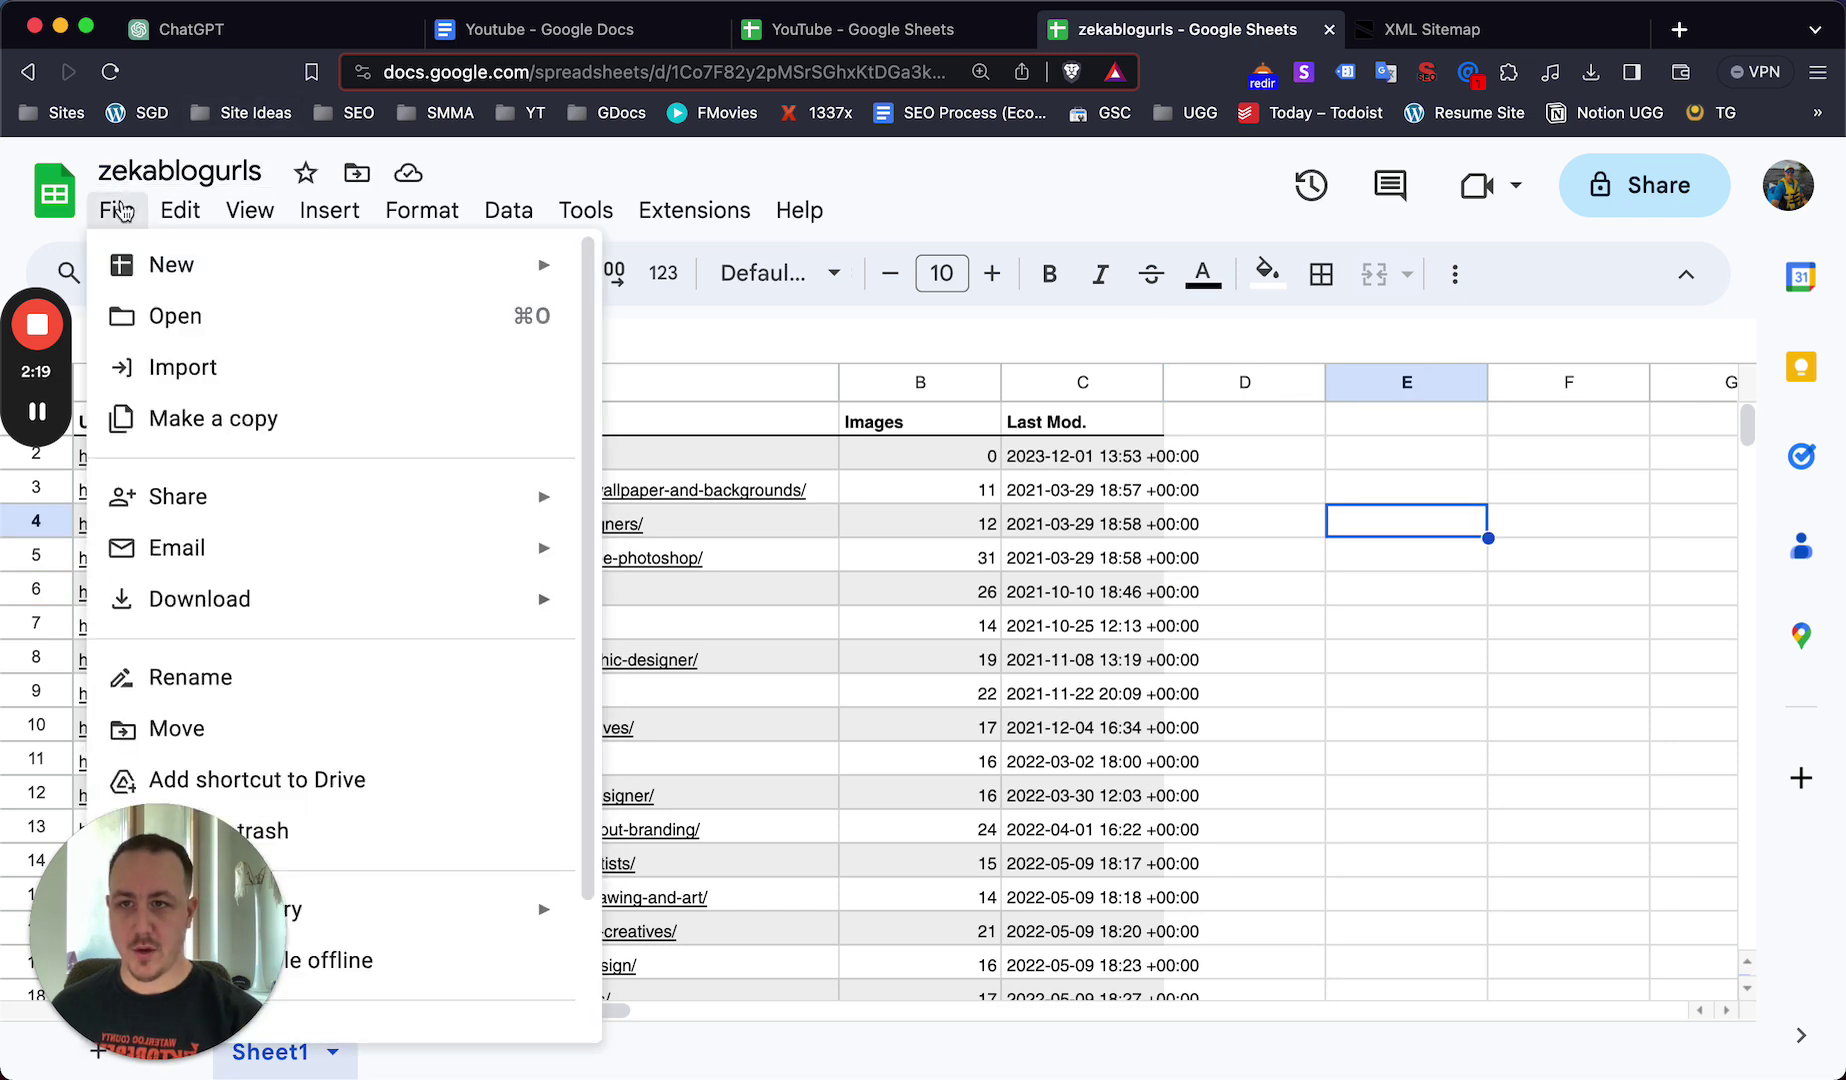
pyautogui.moveTo(363, 594)
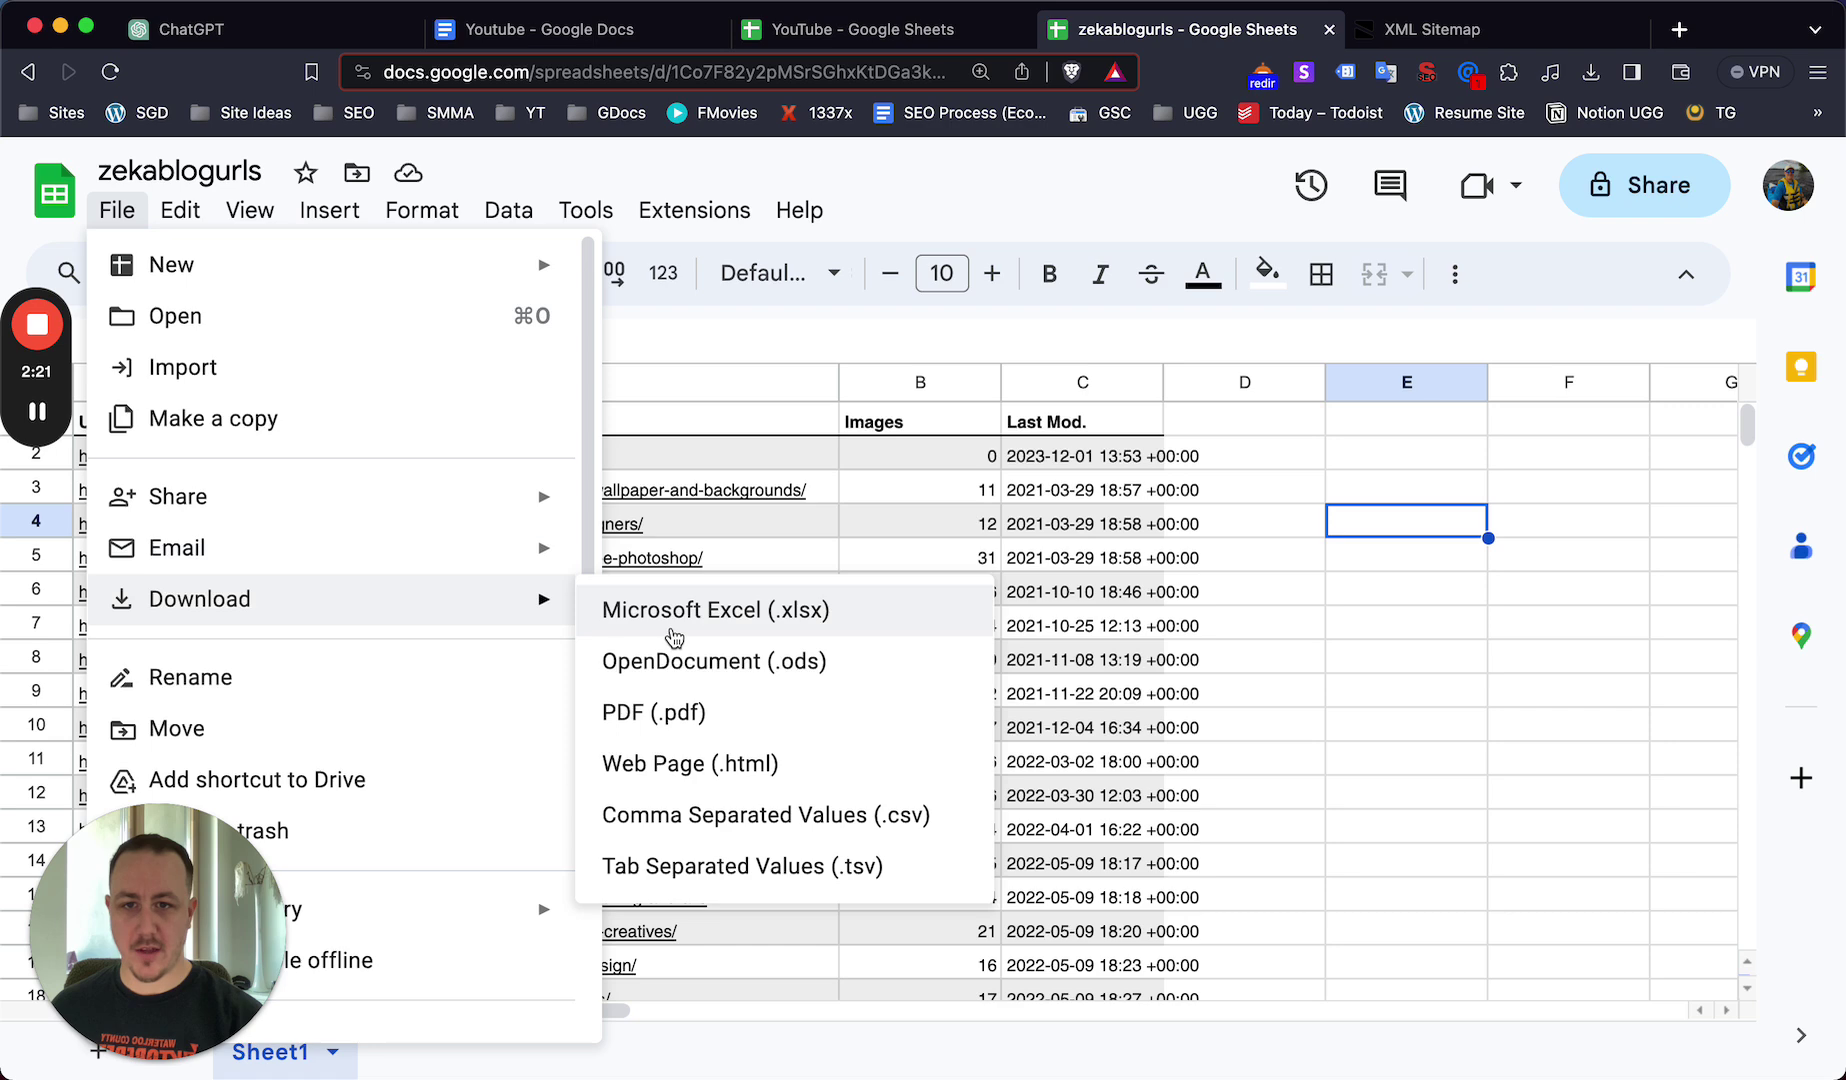
pyautogui.click(753, 830)
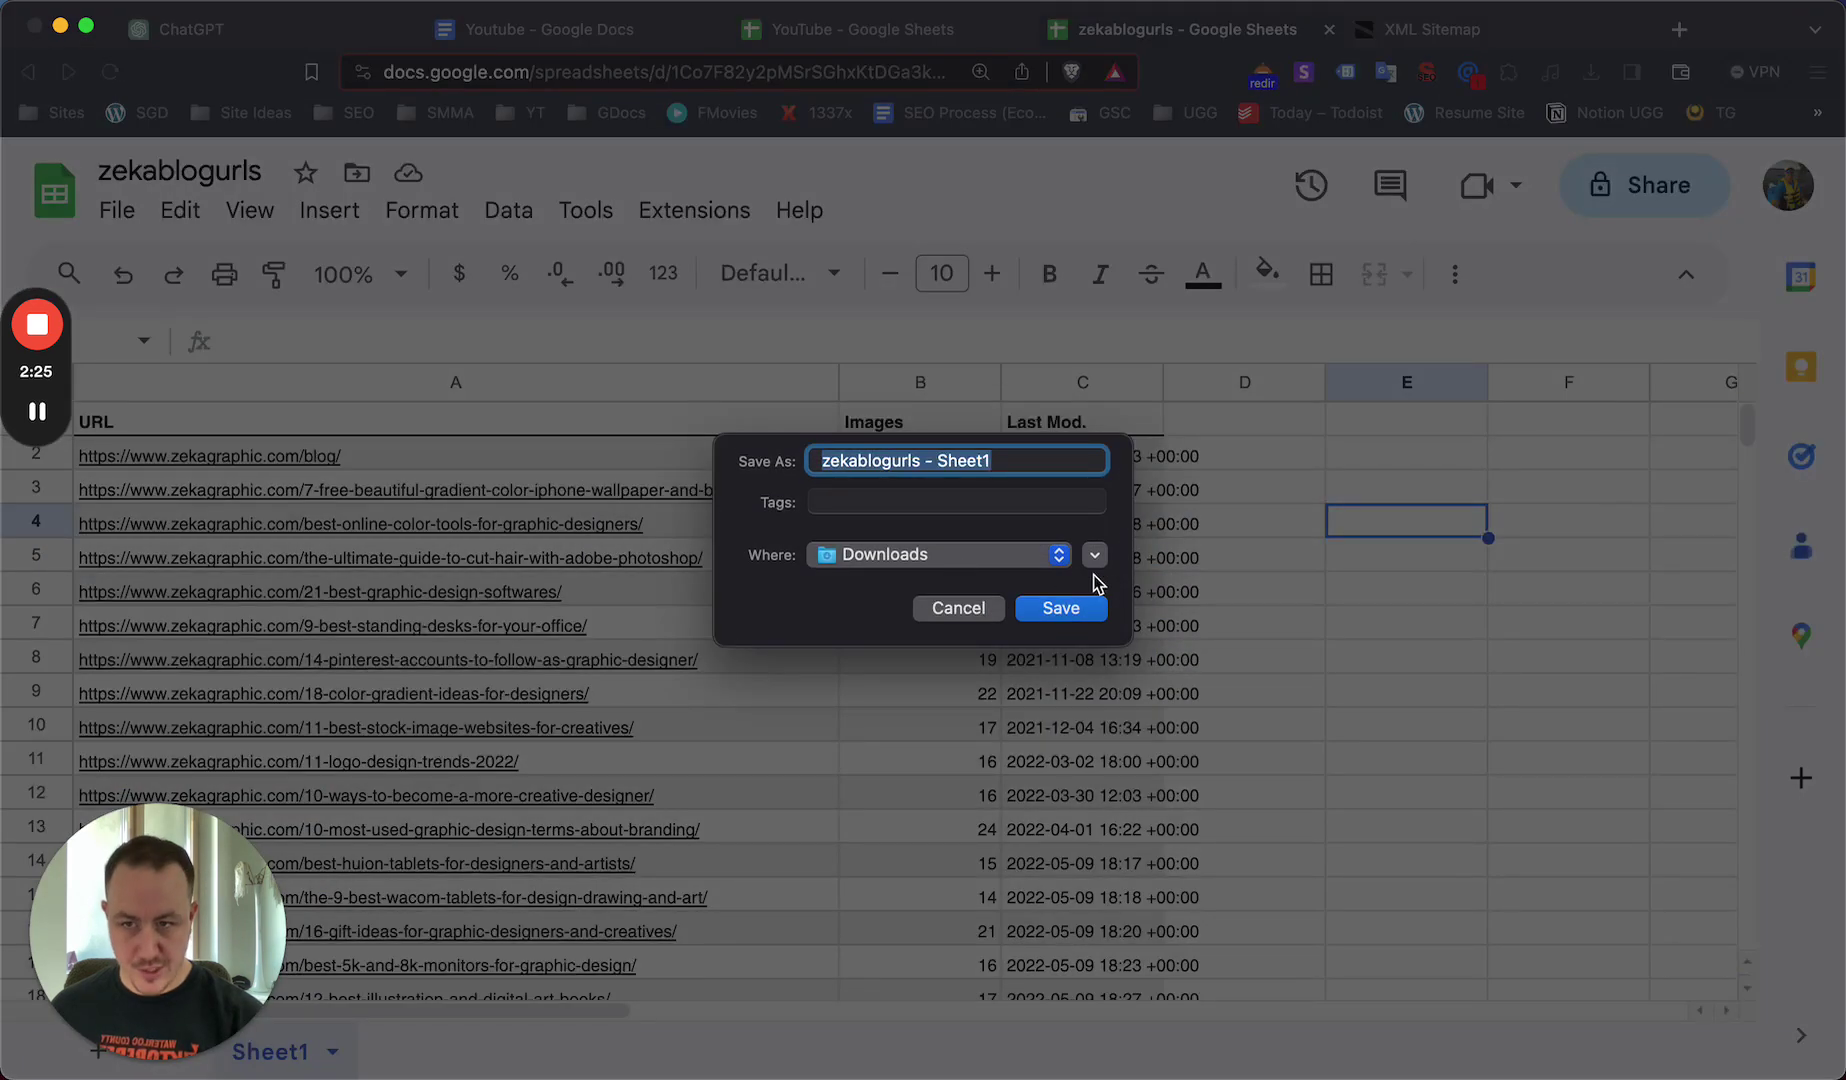
pyautogui.click(1046, 608)
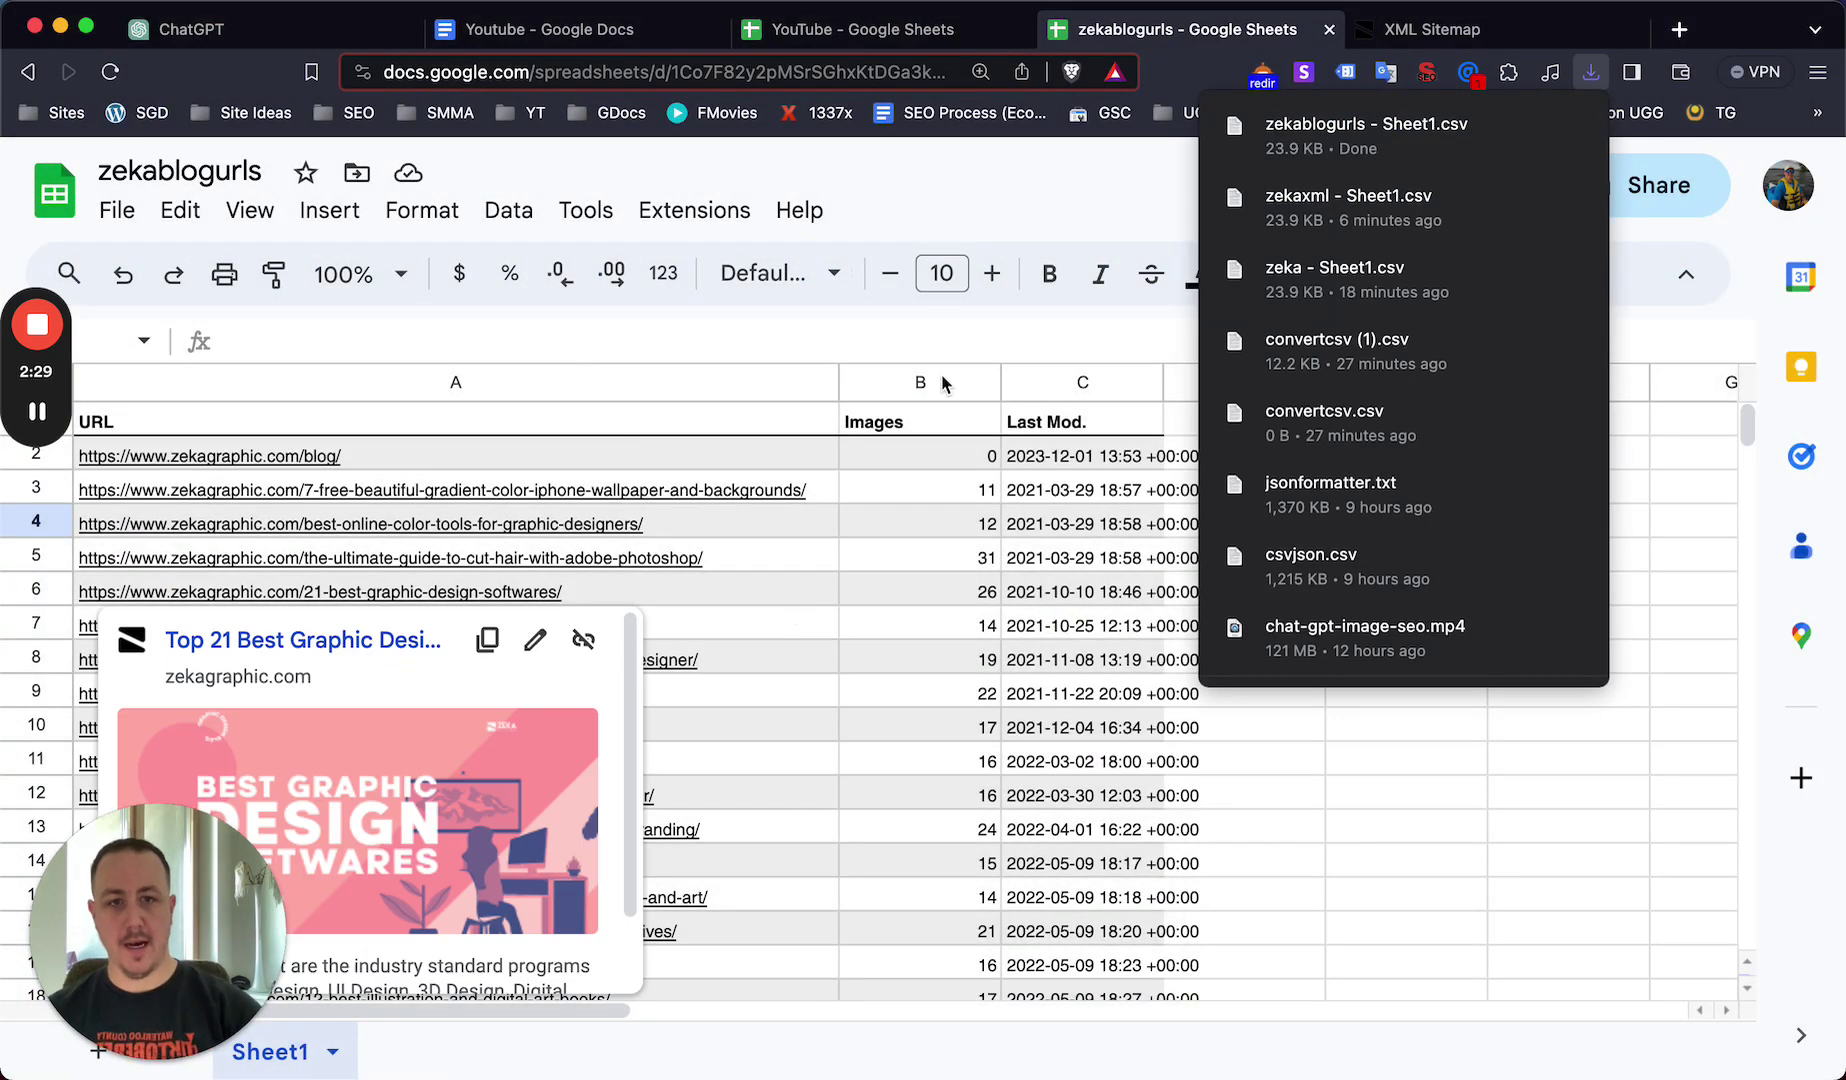
# - Bring up the ChatGPT tab holding the drafted blog-title prompt
pyautogui.click(828, 30)
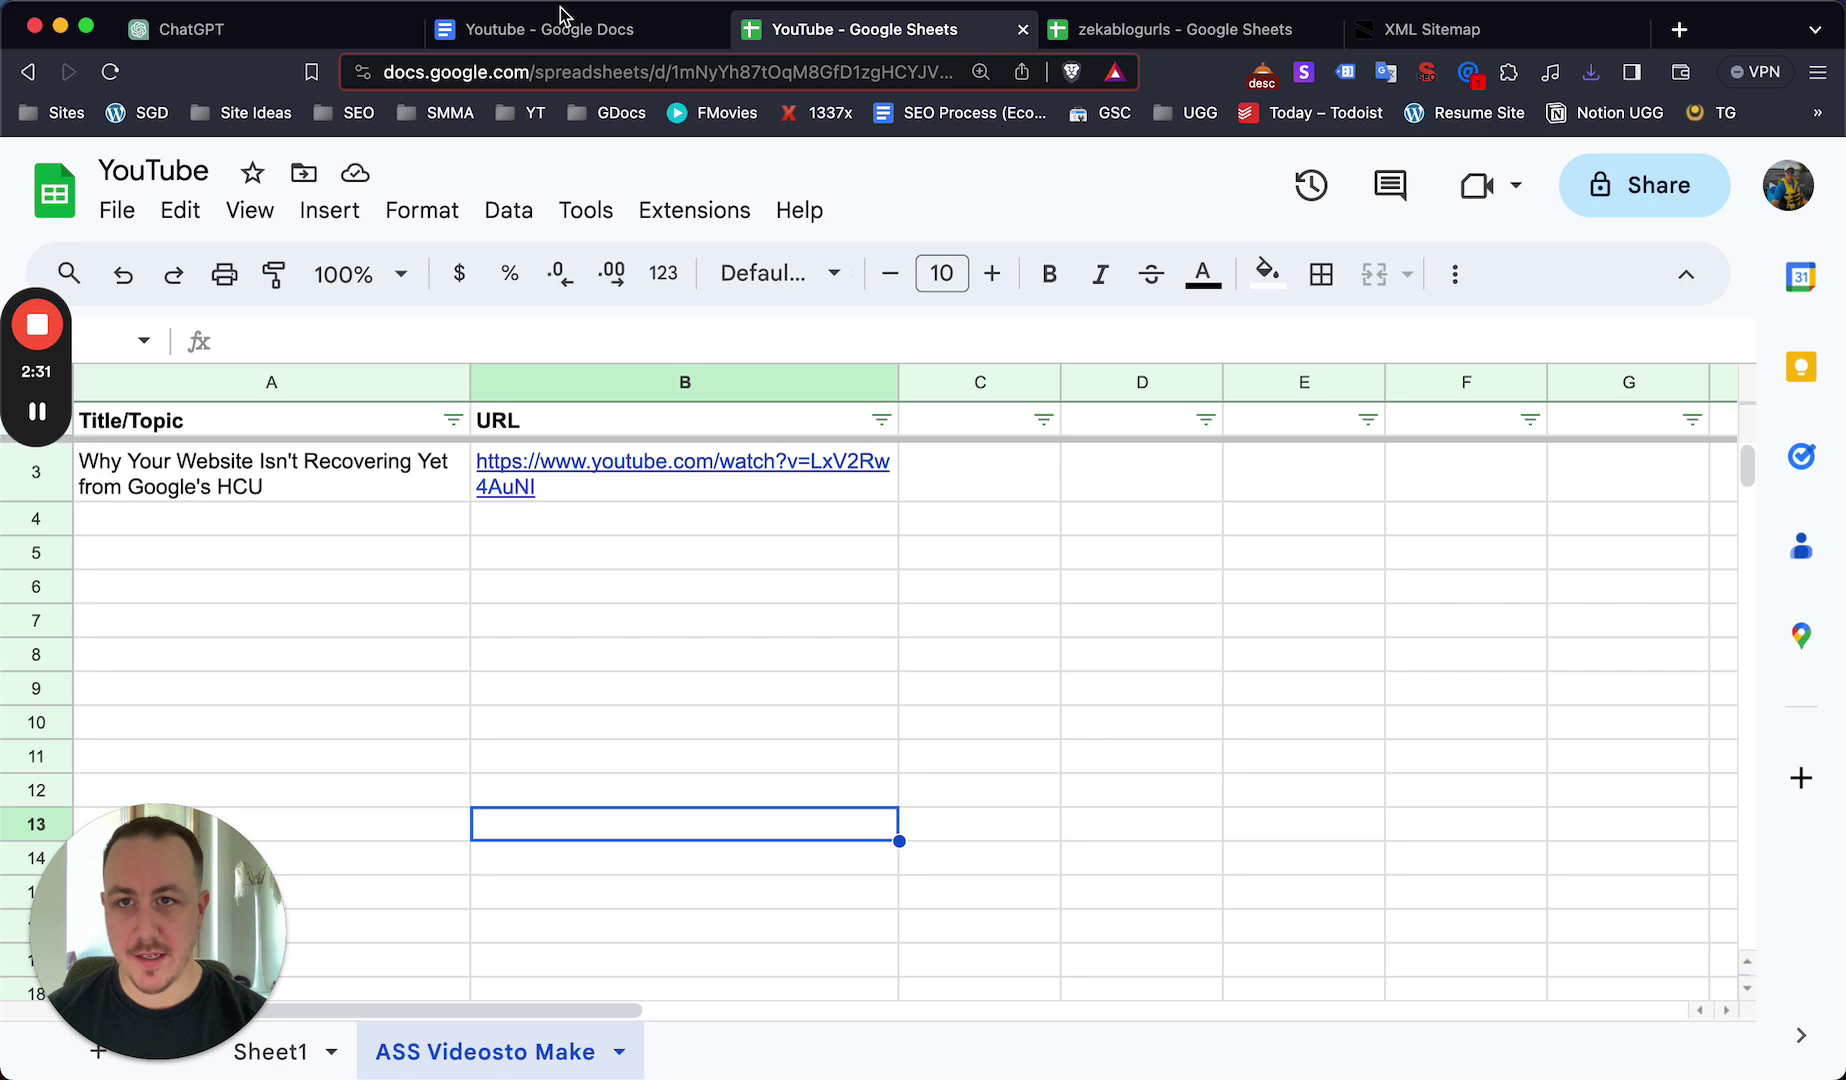
pyautogui.click(200, 29)
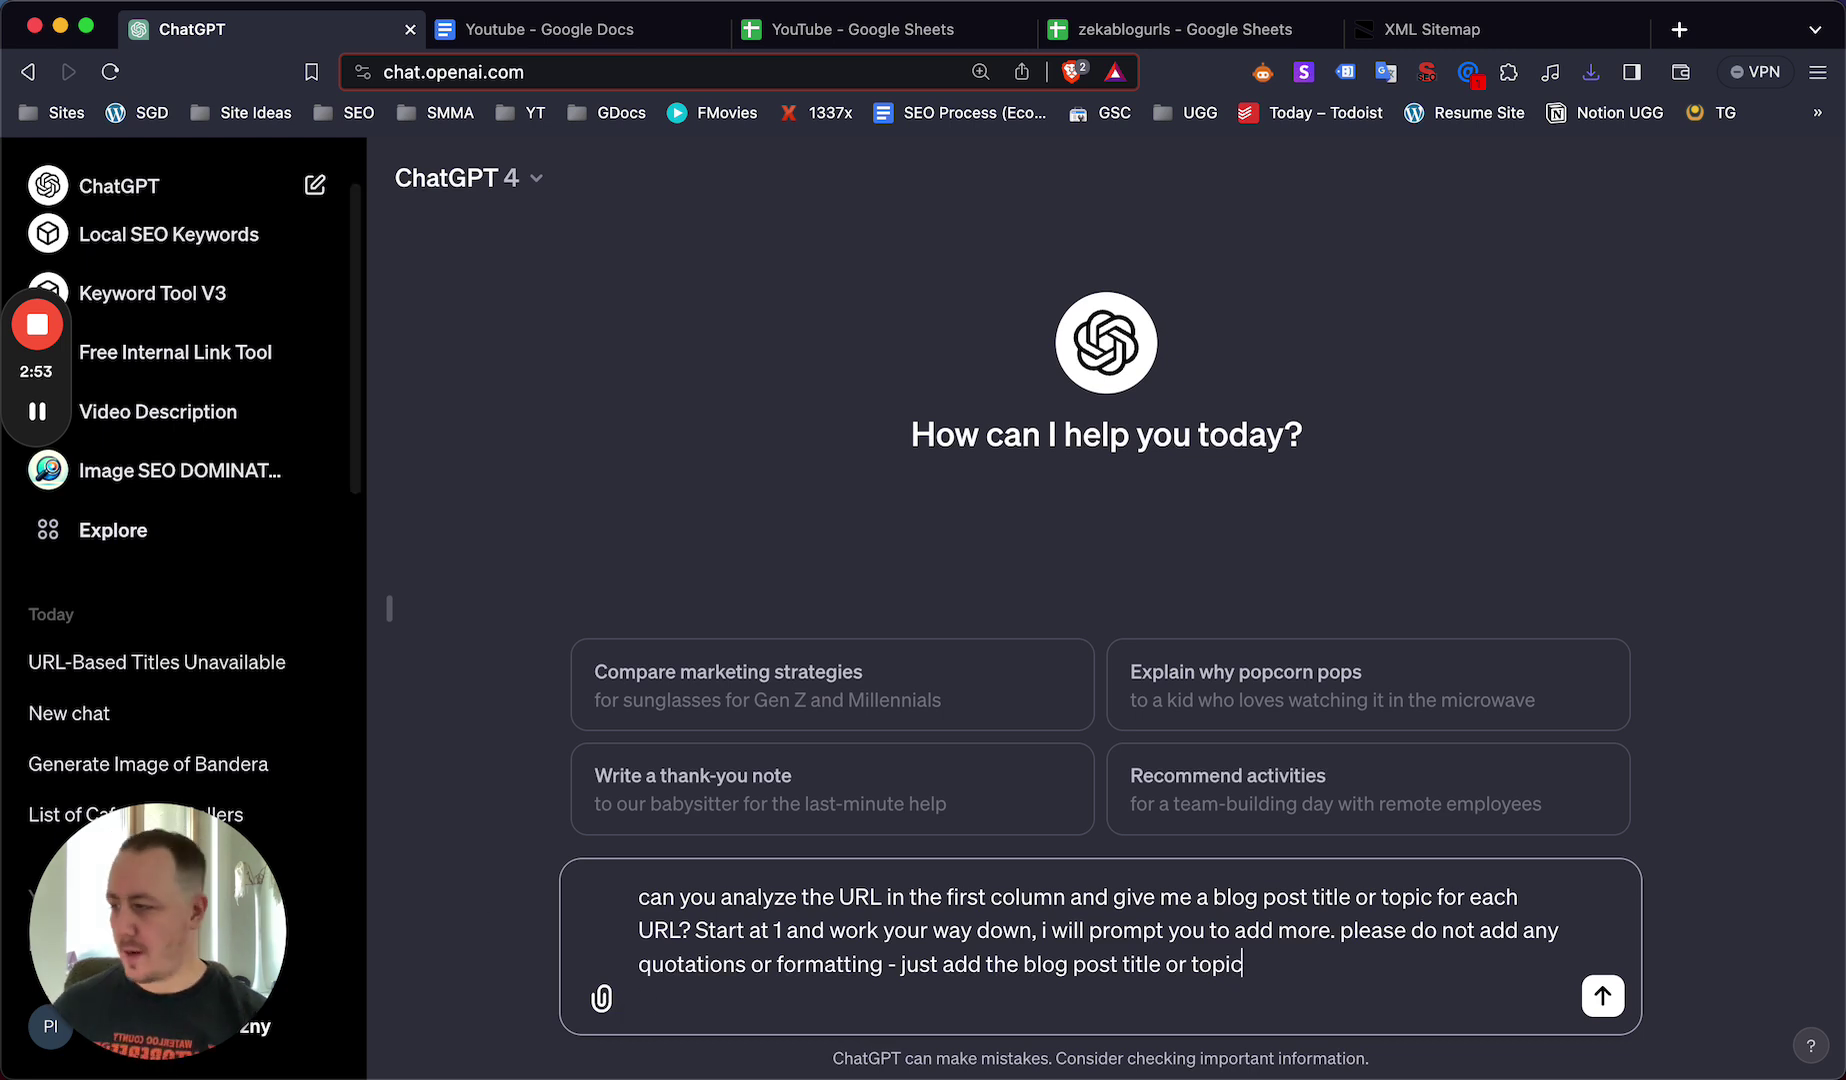
# - Attach zekablogurls - Sheet1.csv from Finder and send the blog-title prompt
pyautogui.press('super+Tab')
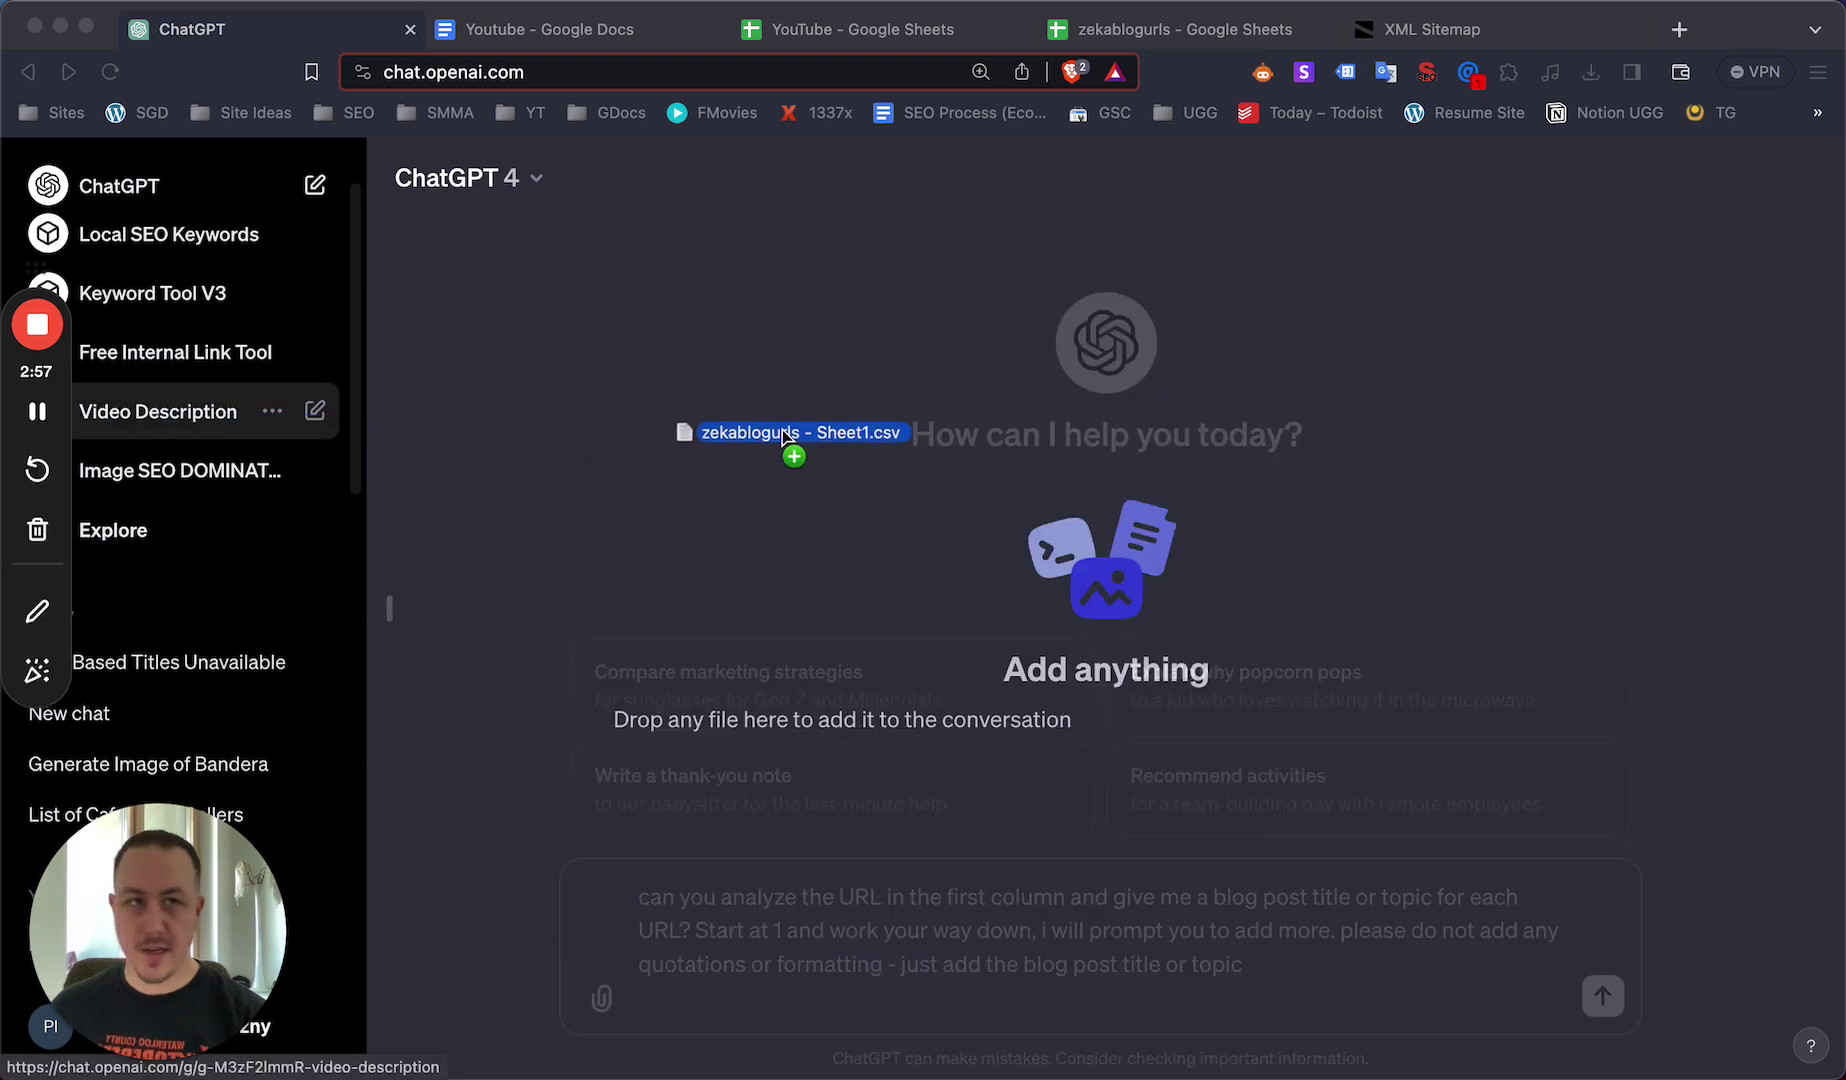
pyautogui.moveTo(782, 428); pyautogui.dragTo(840, 910)
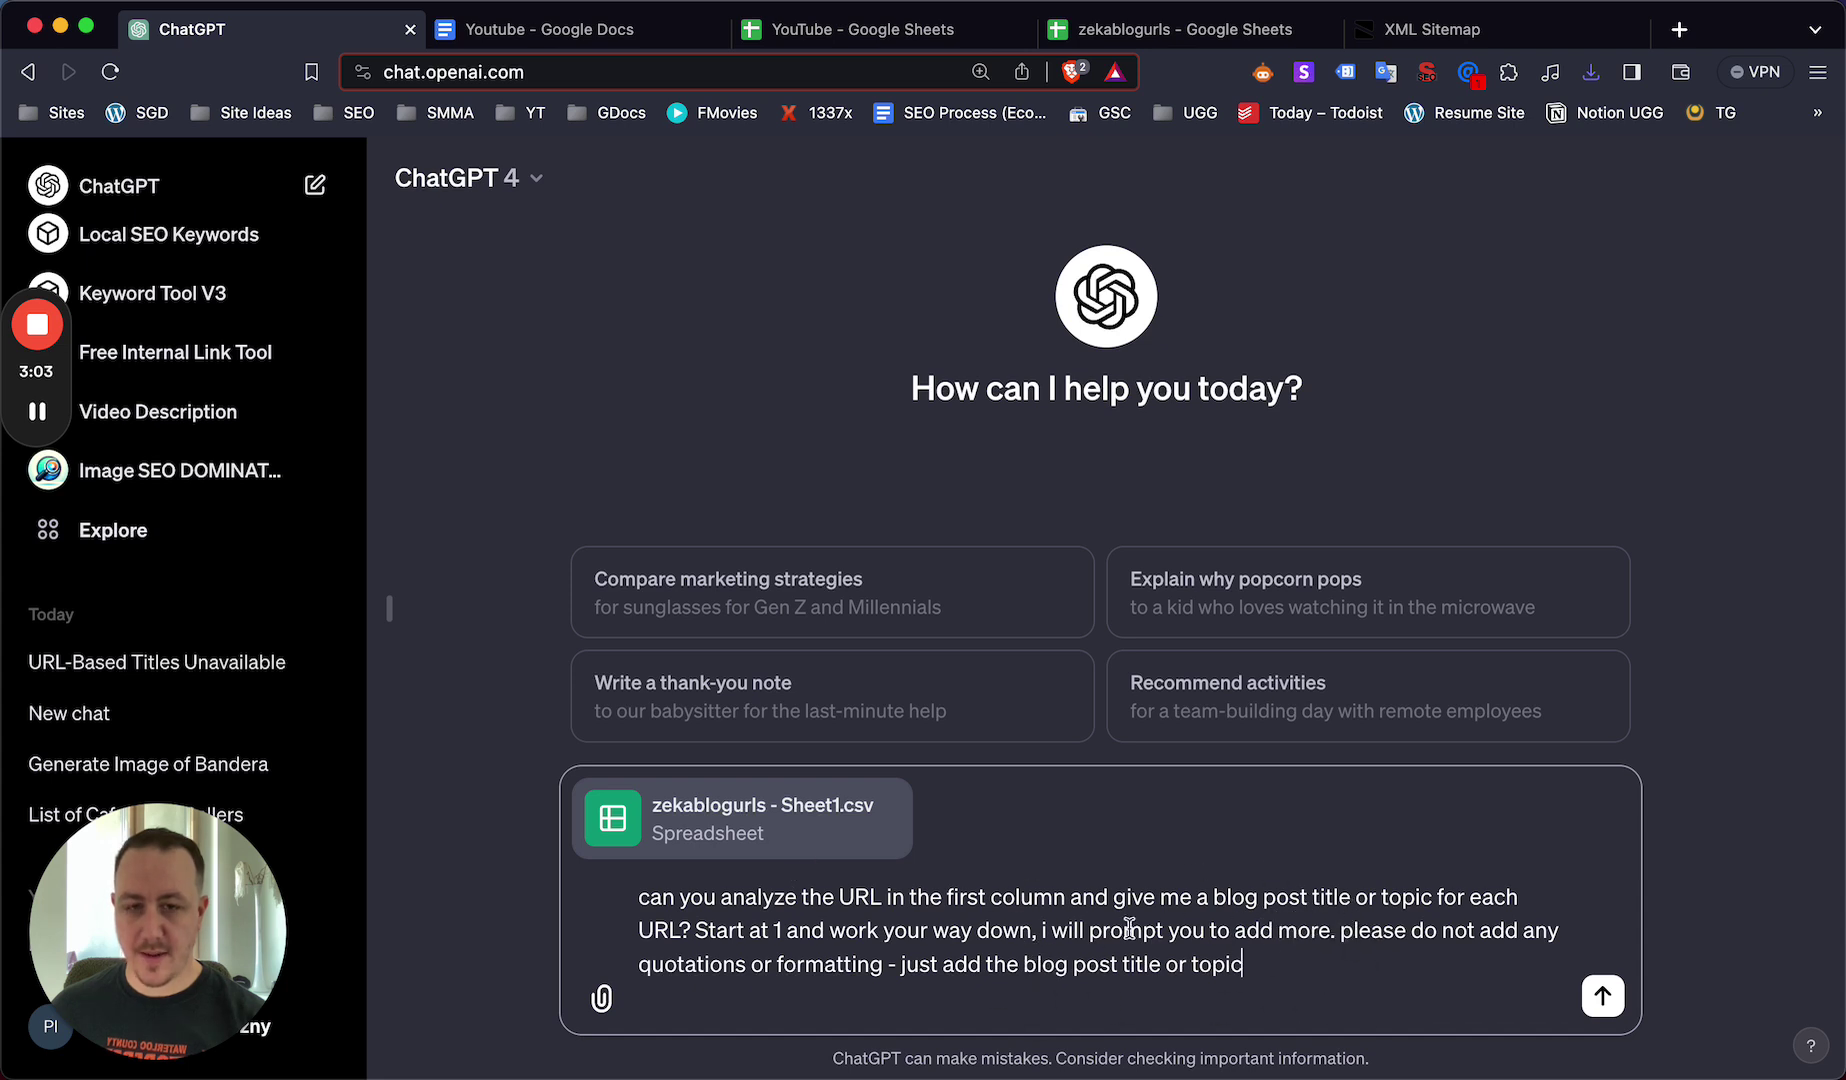
pyautogui.press('Return')
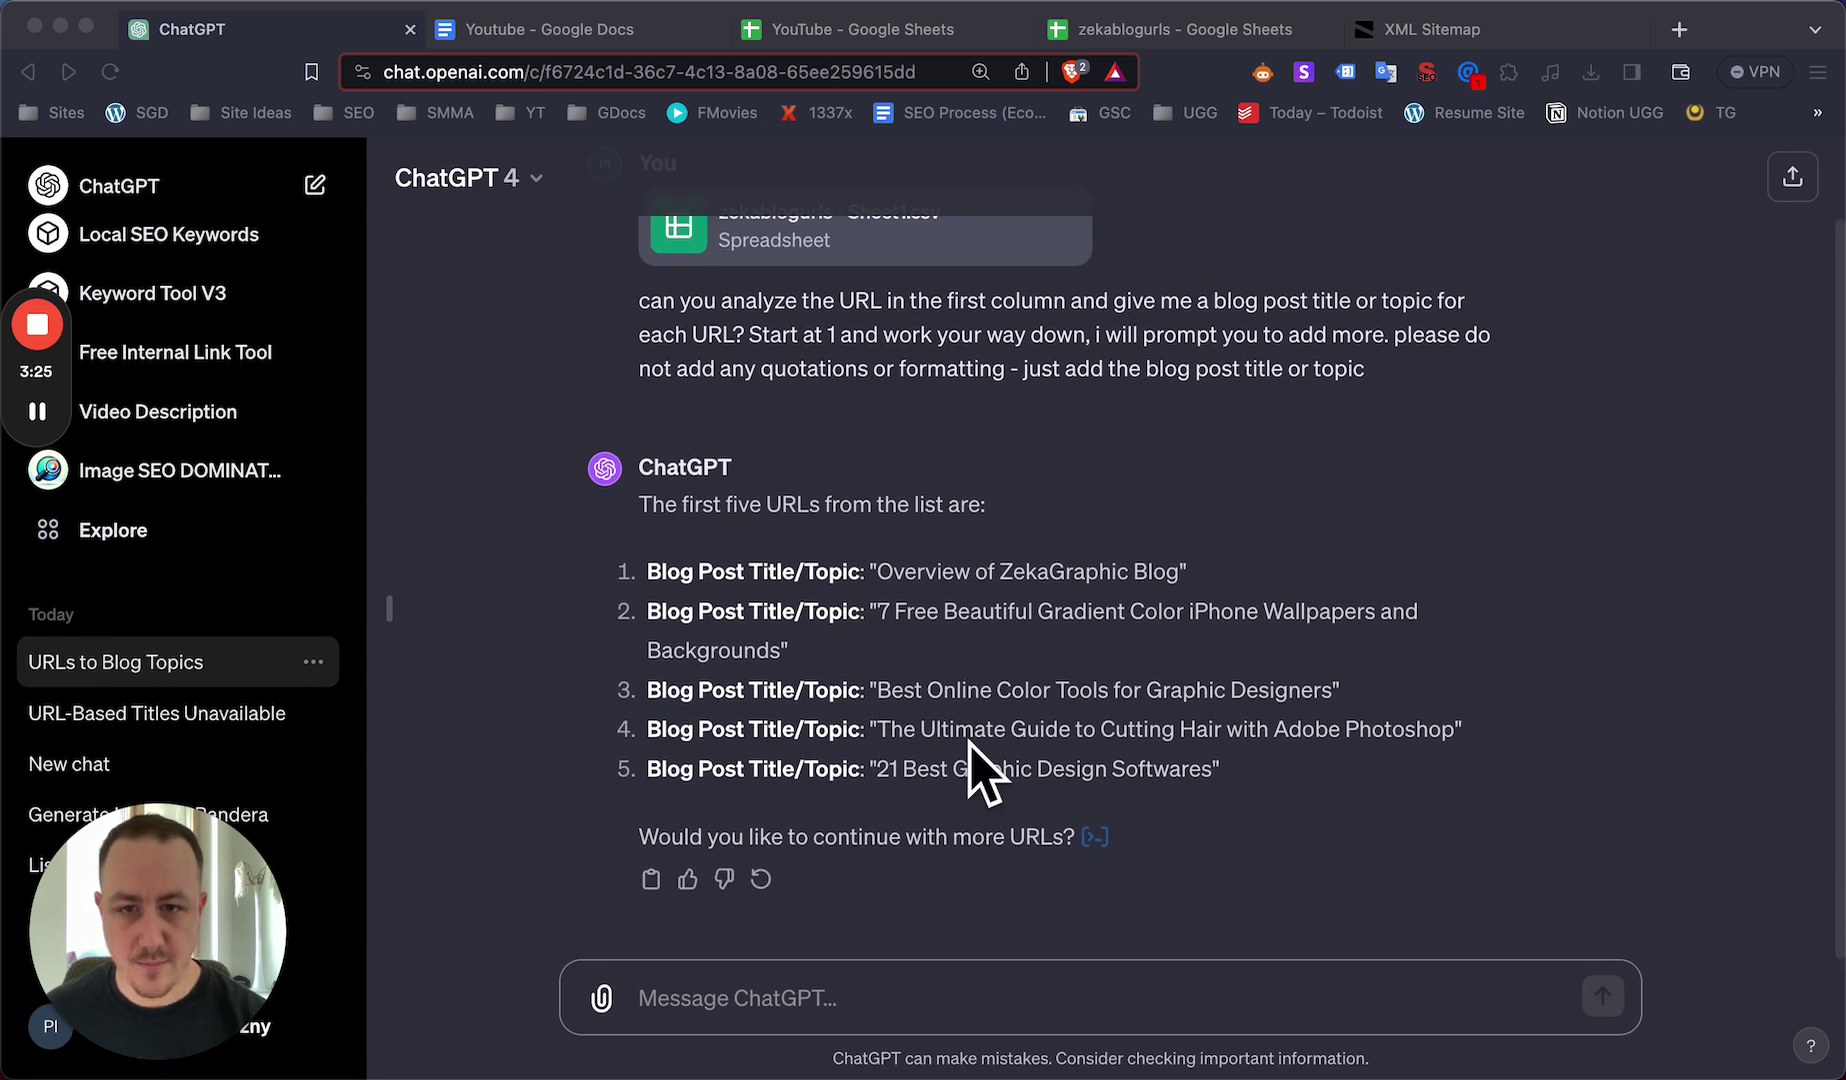
# - Send a follow-up asking for the titles as plain text without quotes
pyautogui.click(896, 995)
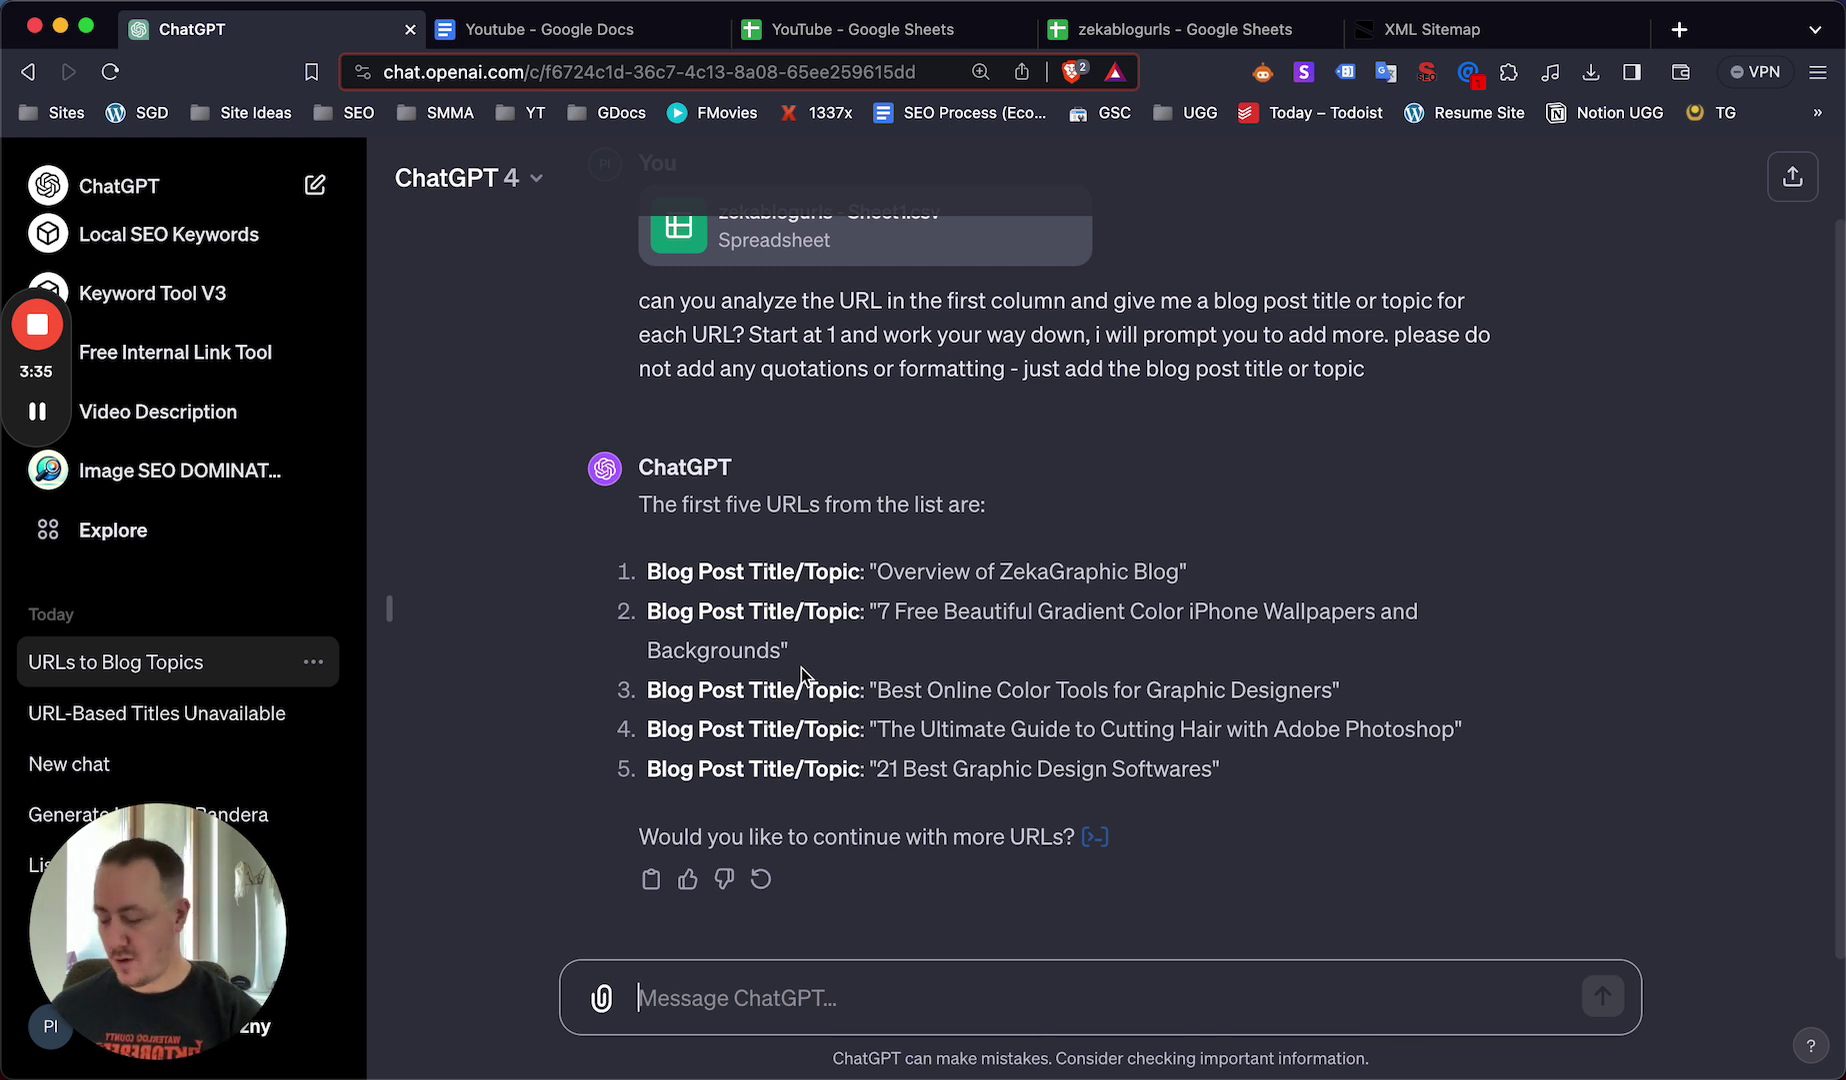
pyautogui.write('F')
pyautogui.press('BackSpace')
pyautogui.write('For the output, provide just the title or topic')
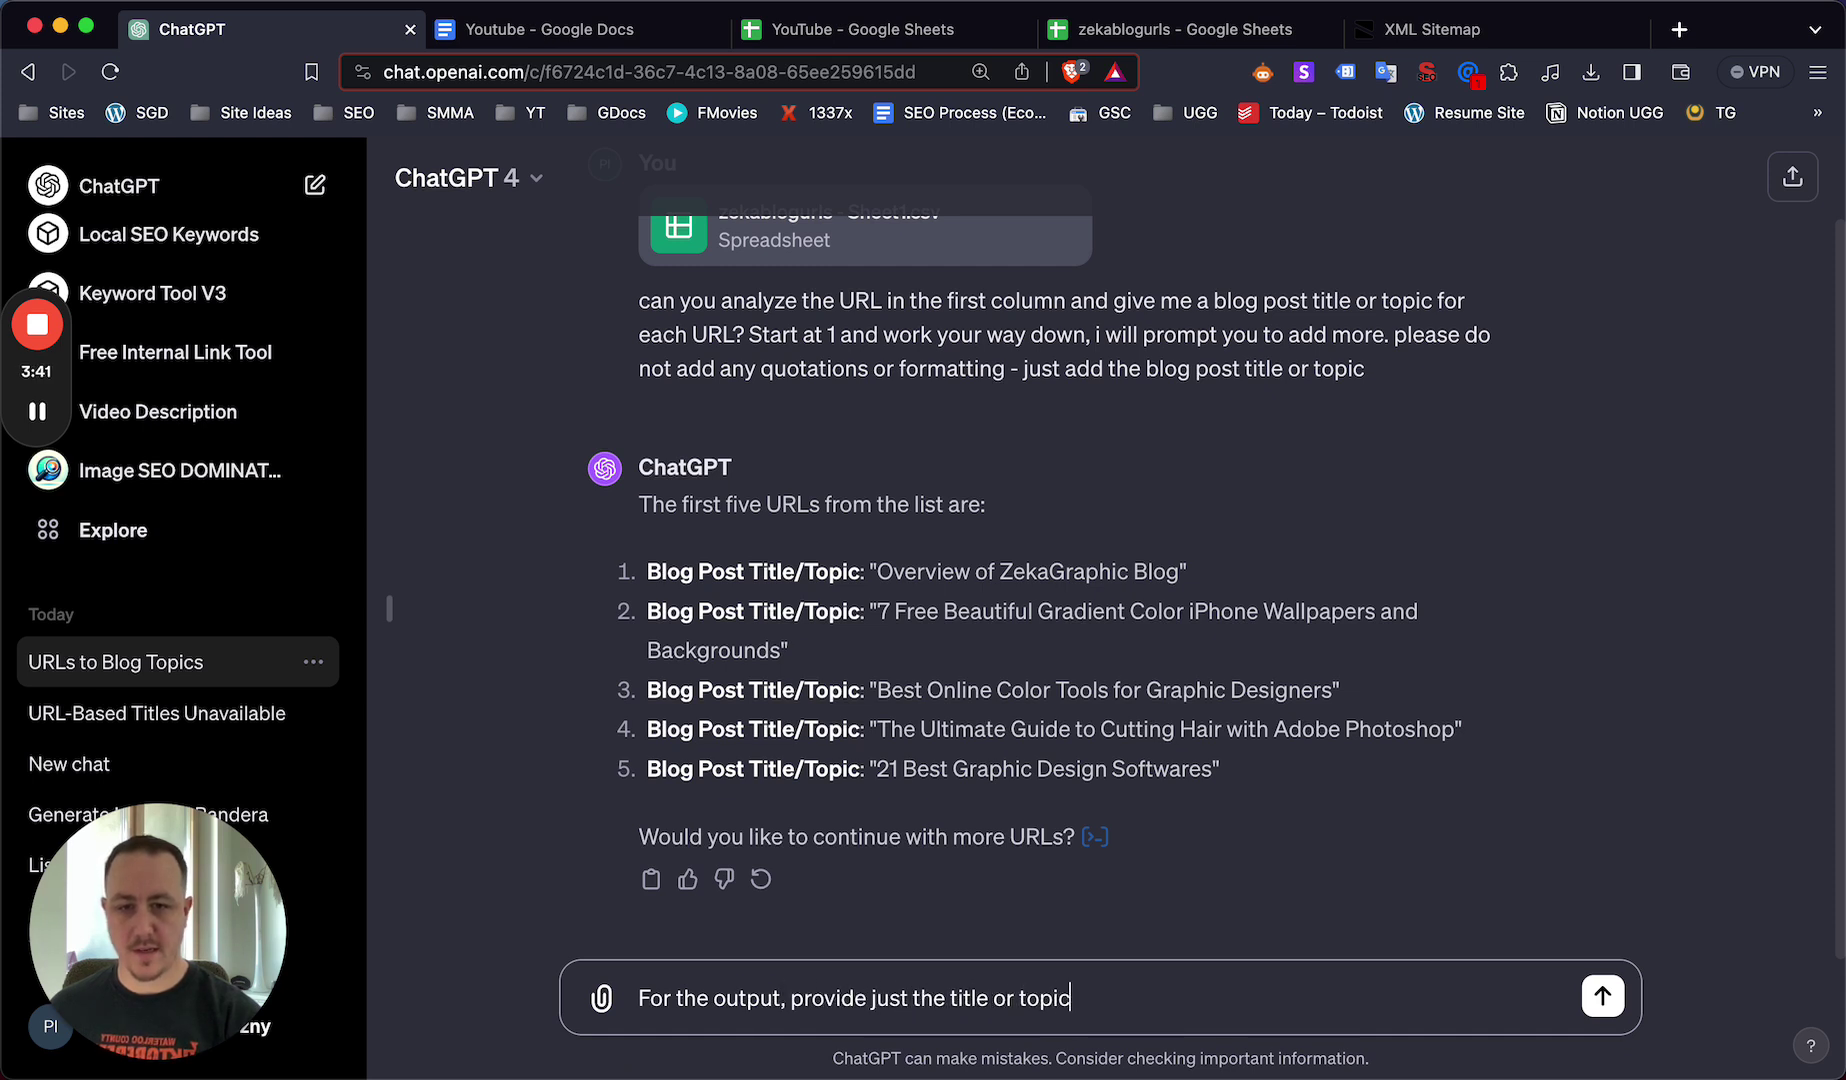
pyautogui.write('itional formatting (like quotations or')
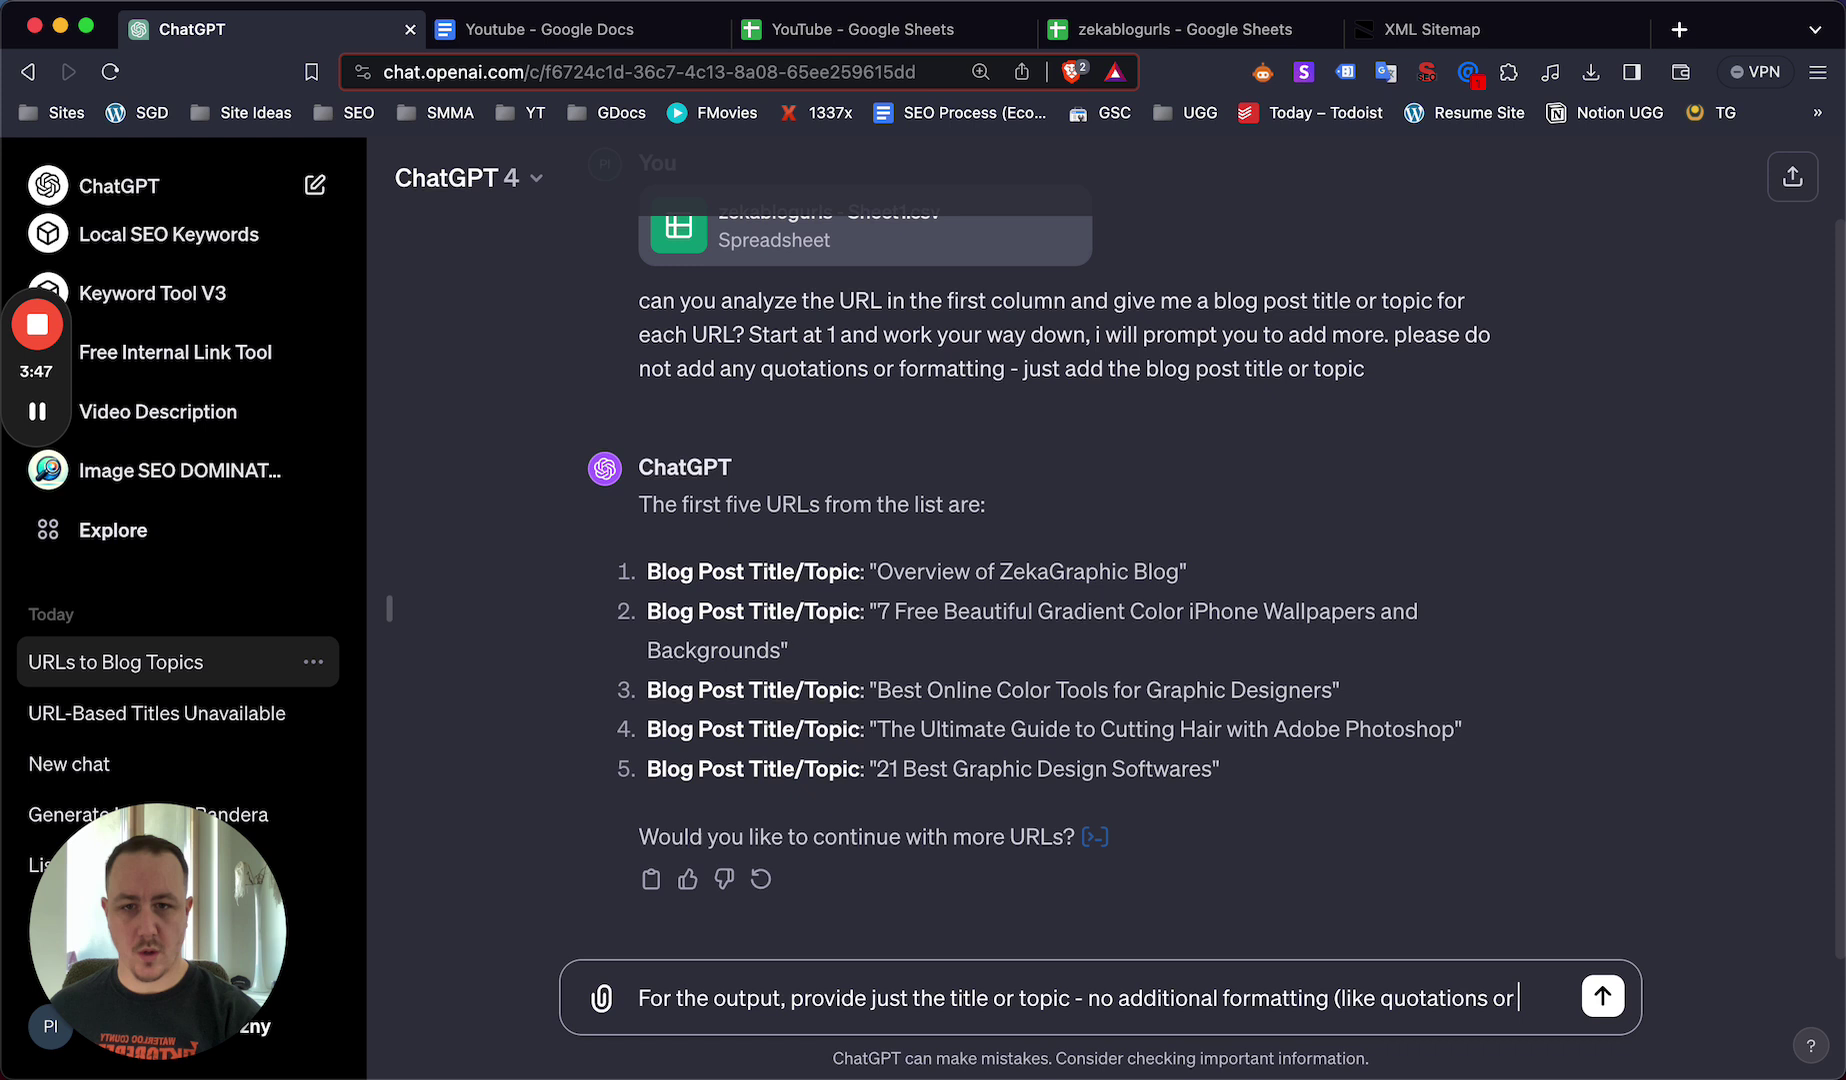
pyautogui.write('itional un')
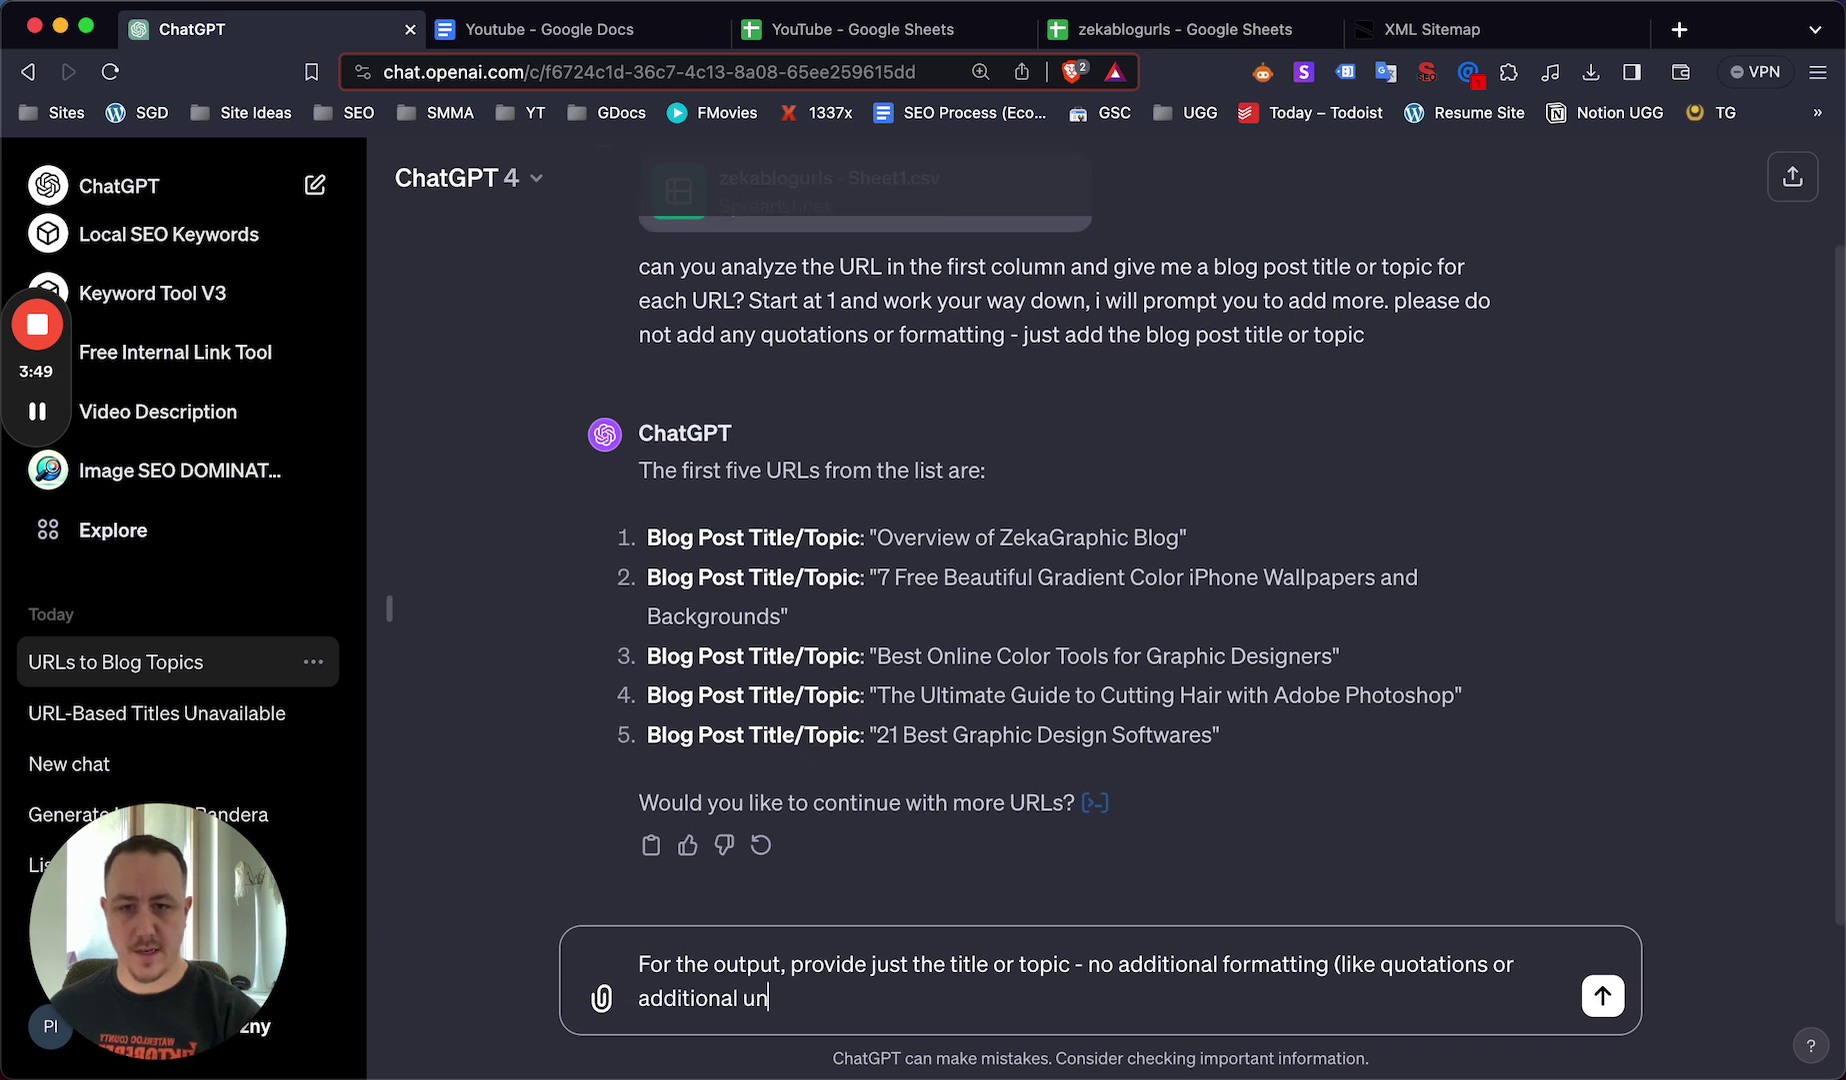
pyautogui.write('neces')
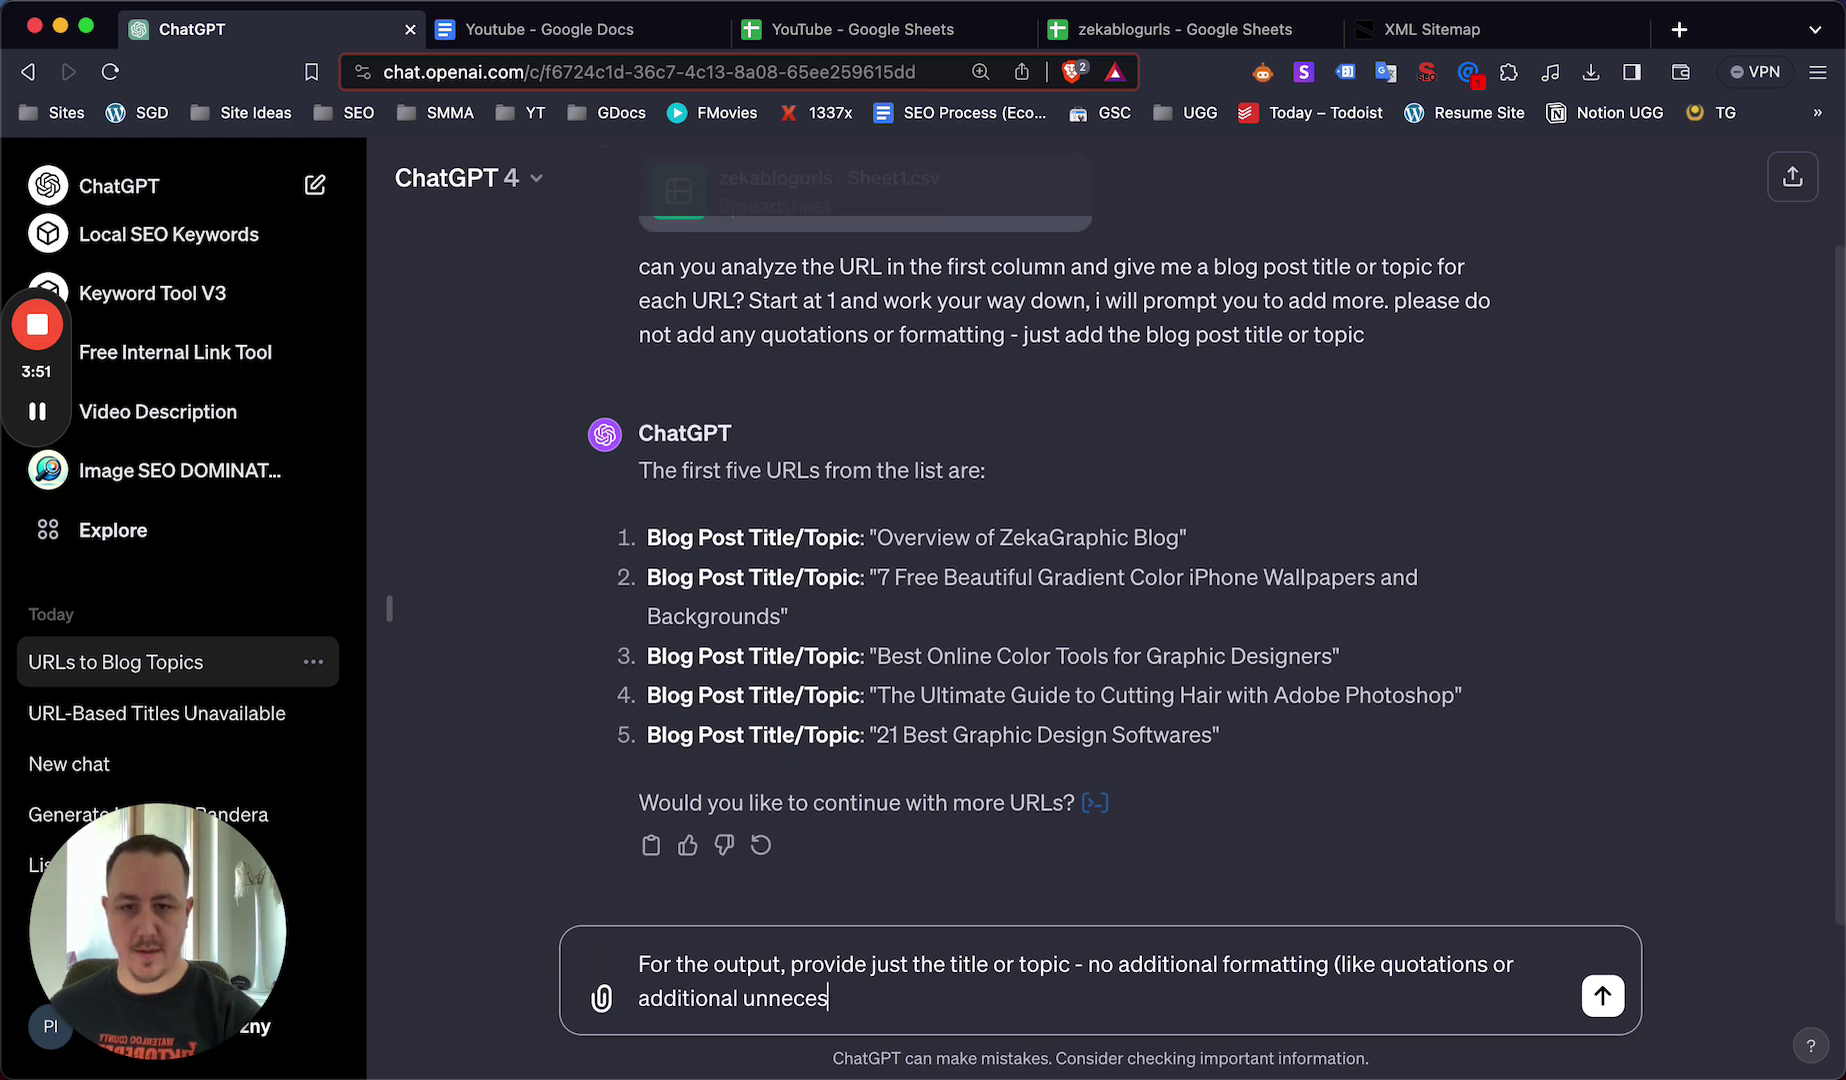
pyautogui.write('sary information')
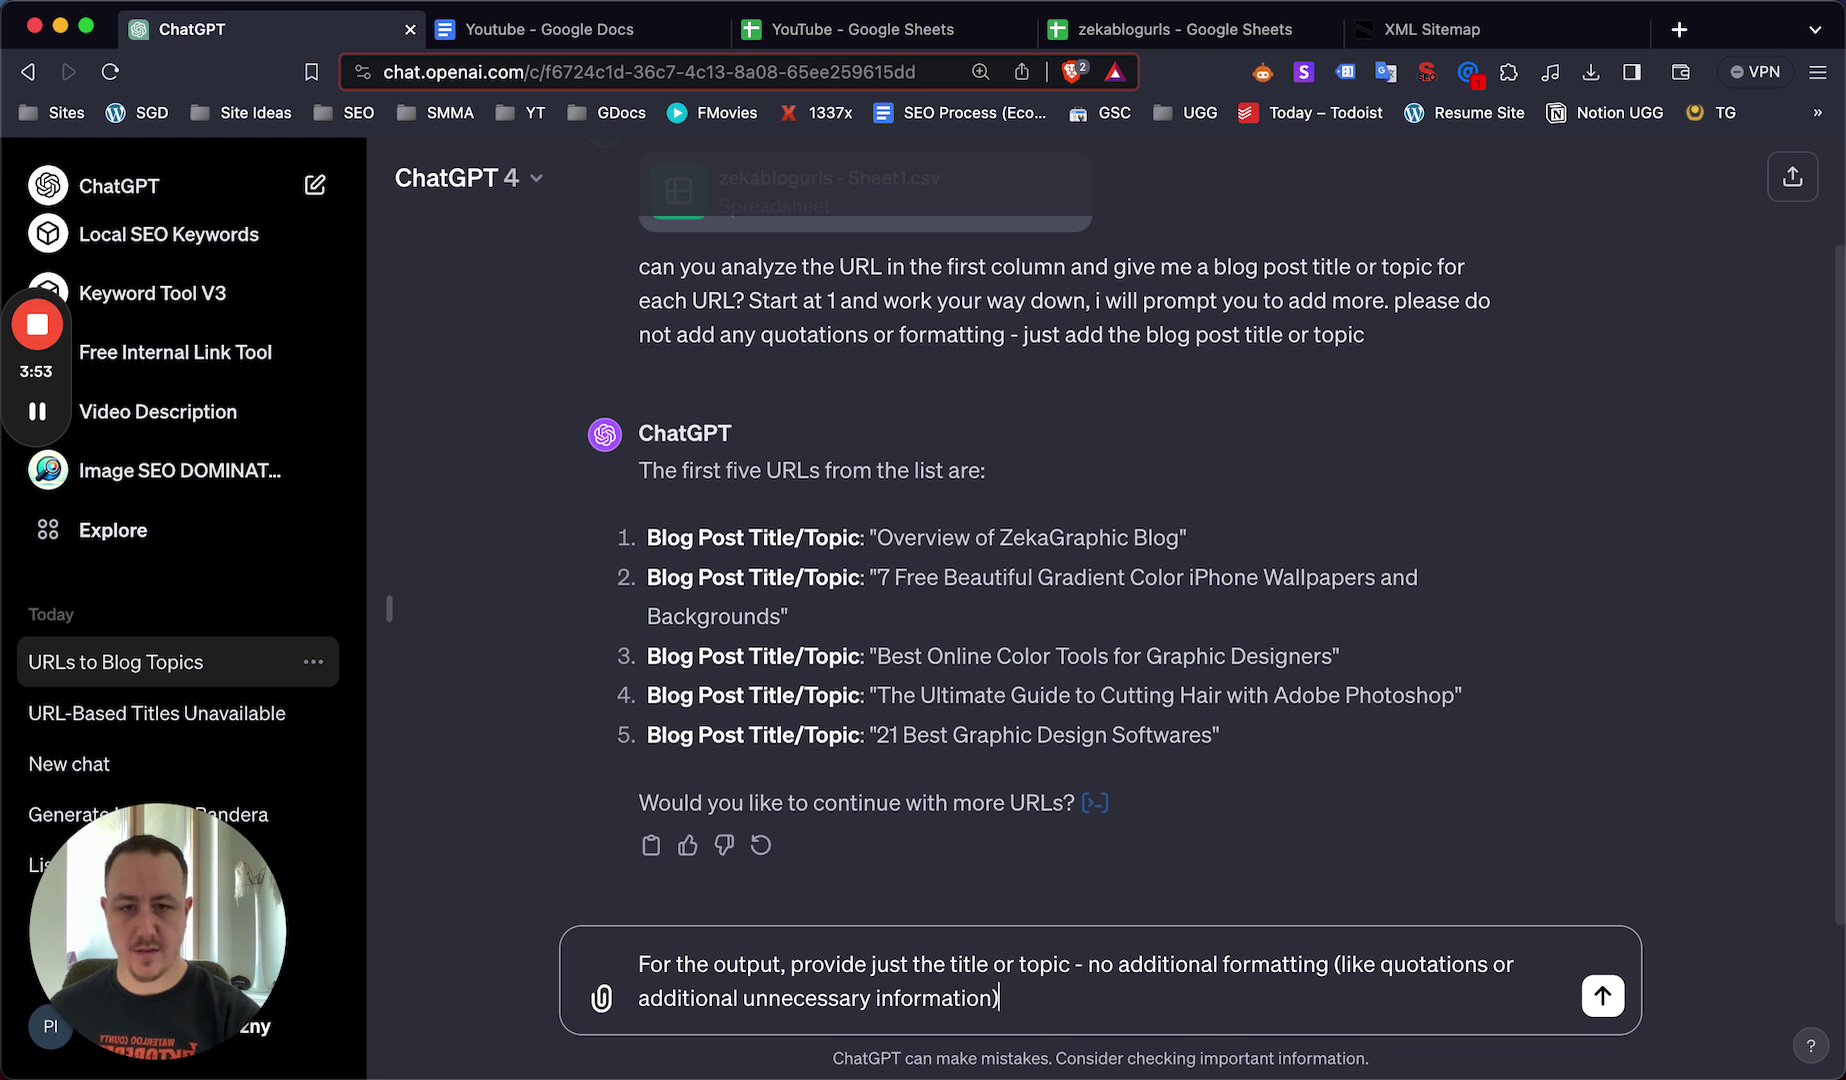
pyautogui.write('. PLease try again for the fir')
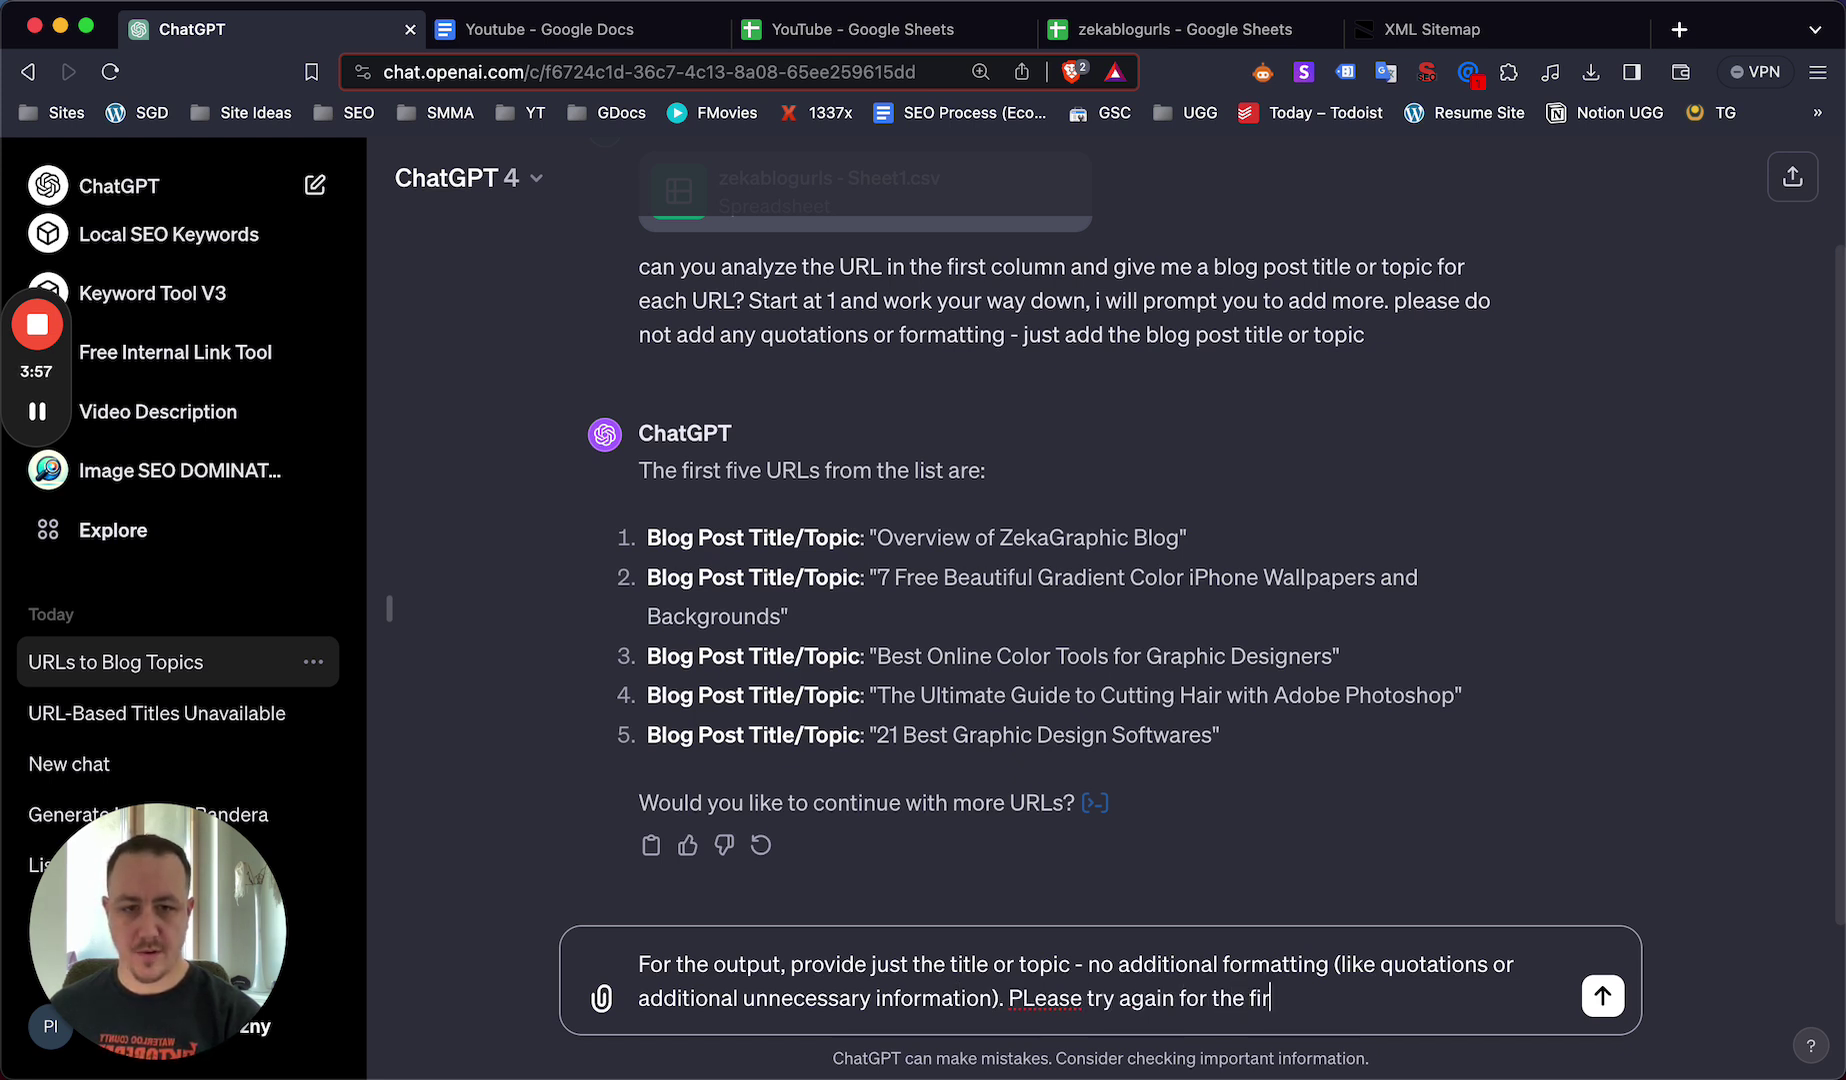
pyautogui.write('5')
pyautogui.press('Return')
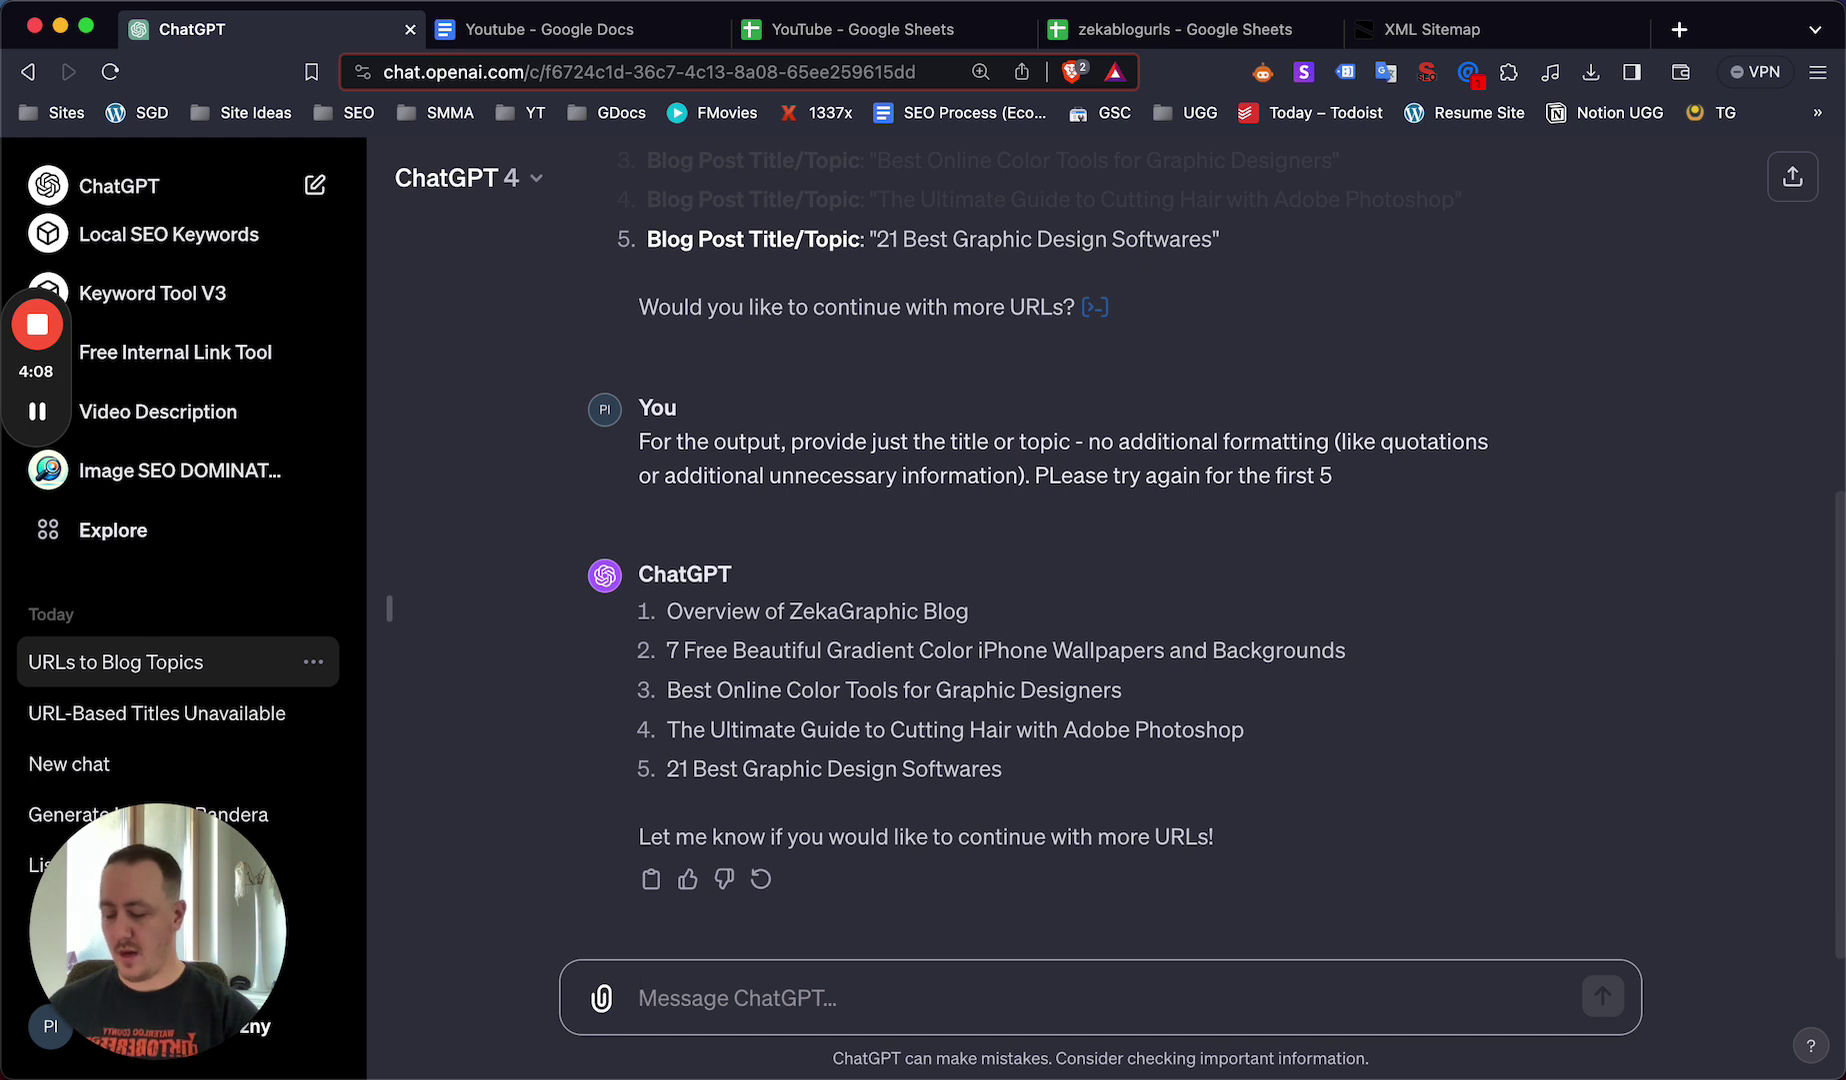
# - Request titles for the next 30 URLs and select the five plain titles
pyautogui.write('Please dot he next 30')
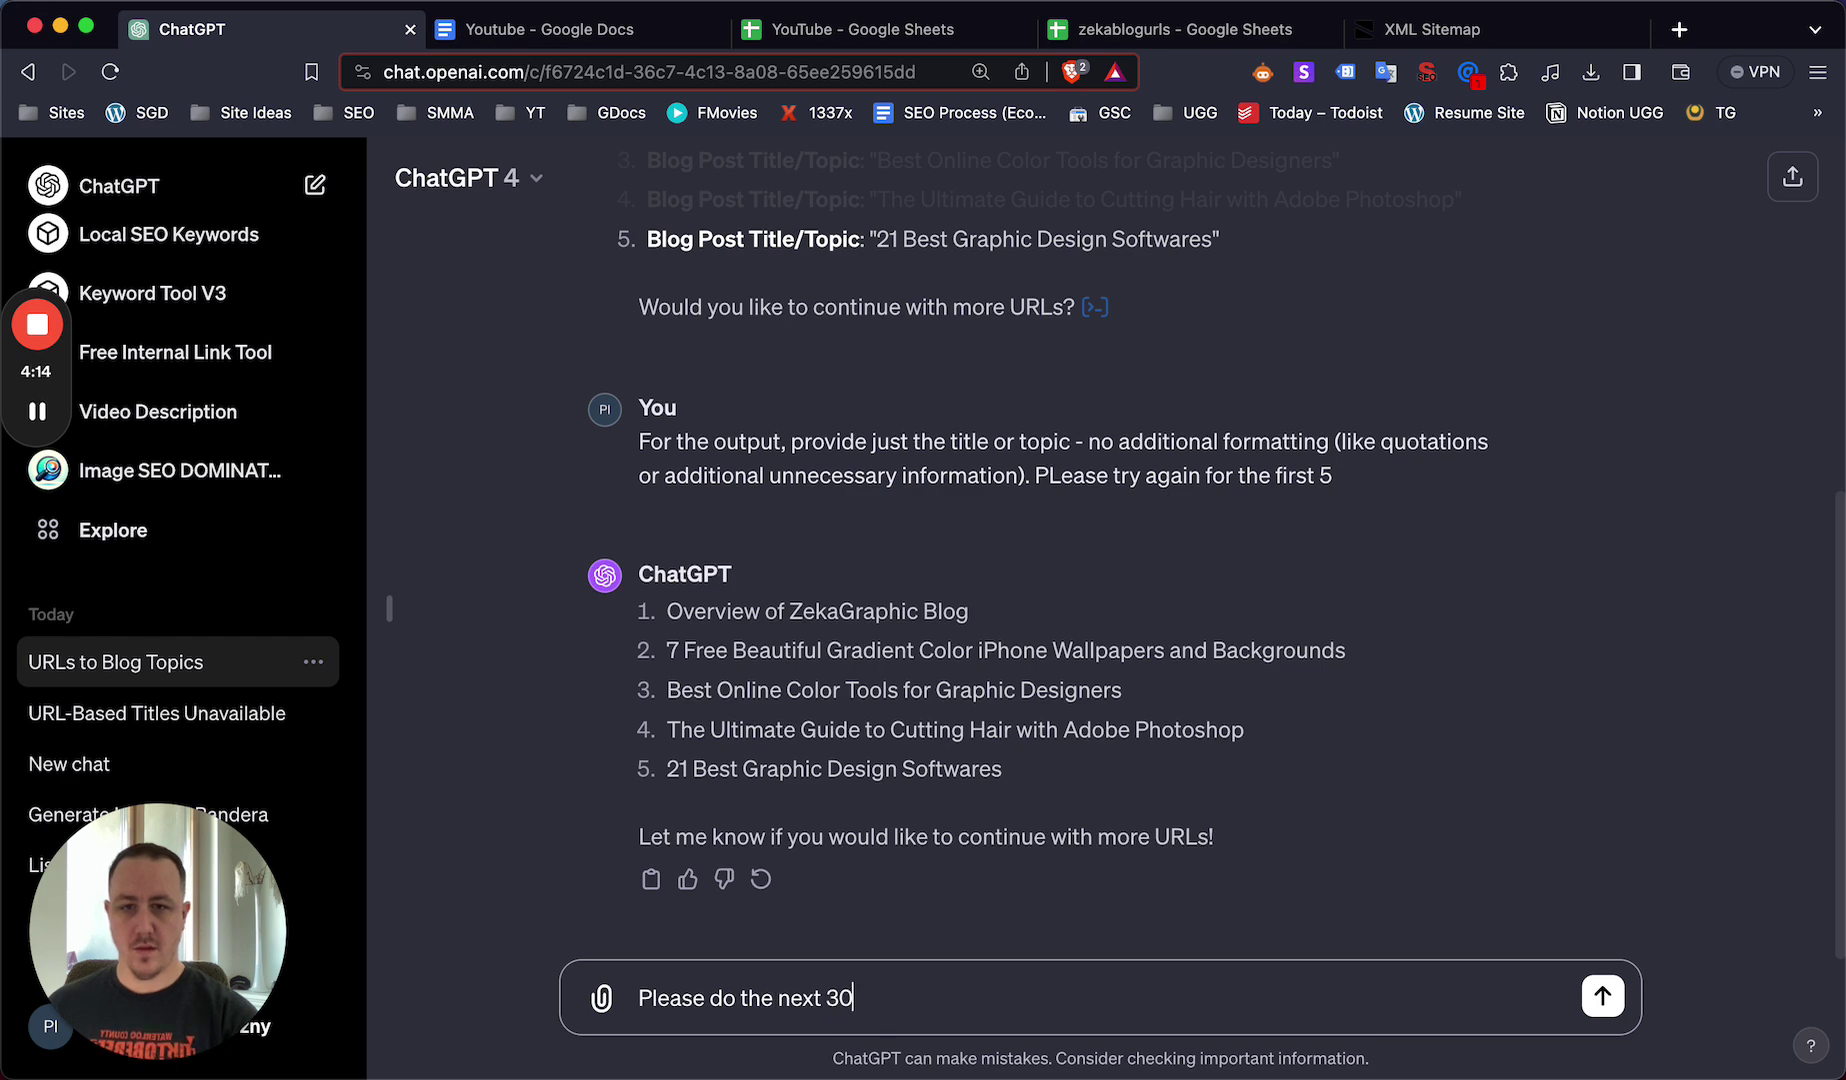
pyautogui.press('Return')
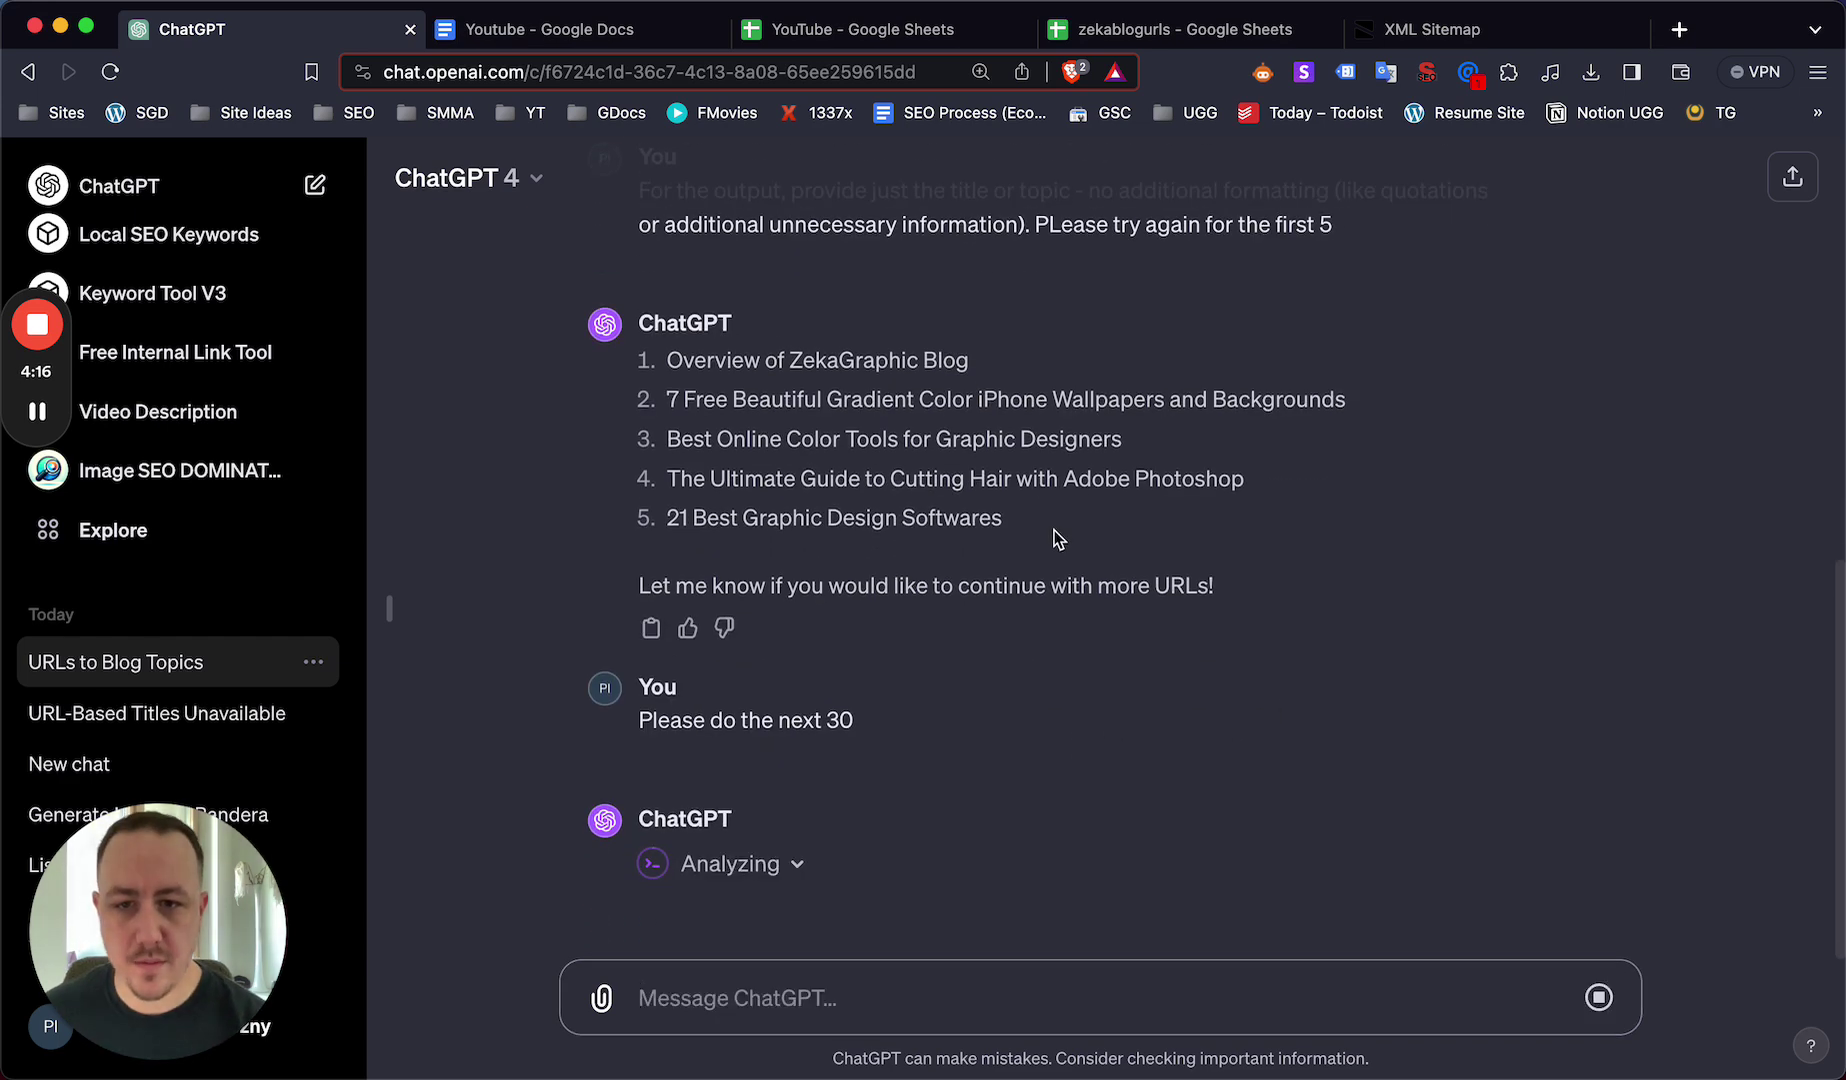
pyautogui.scroll(2, 1050, 552)
pyautogui.moveTo(1040, 655); pyautogui.dragTo(676, 490)
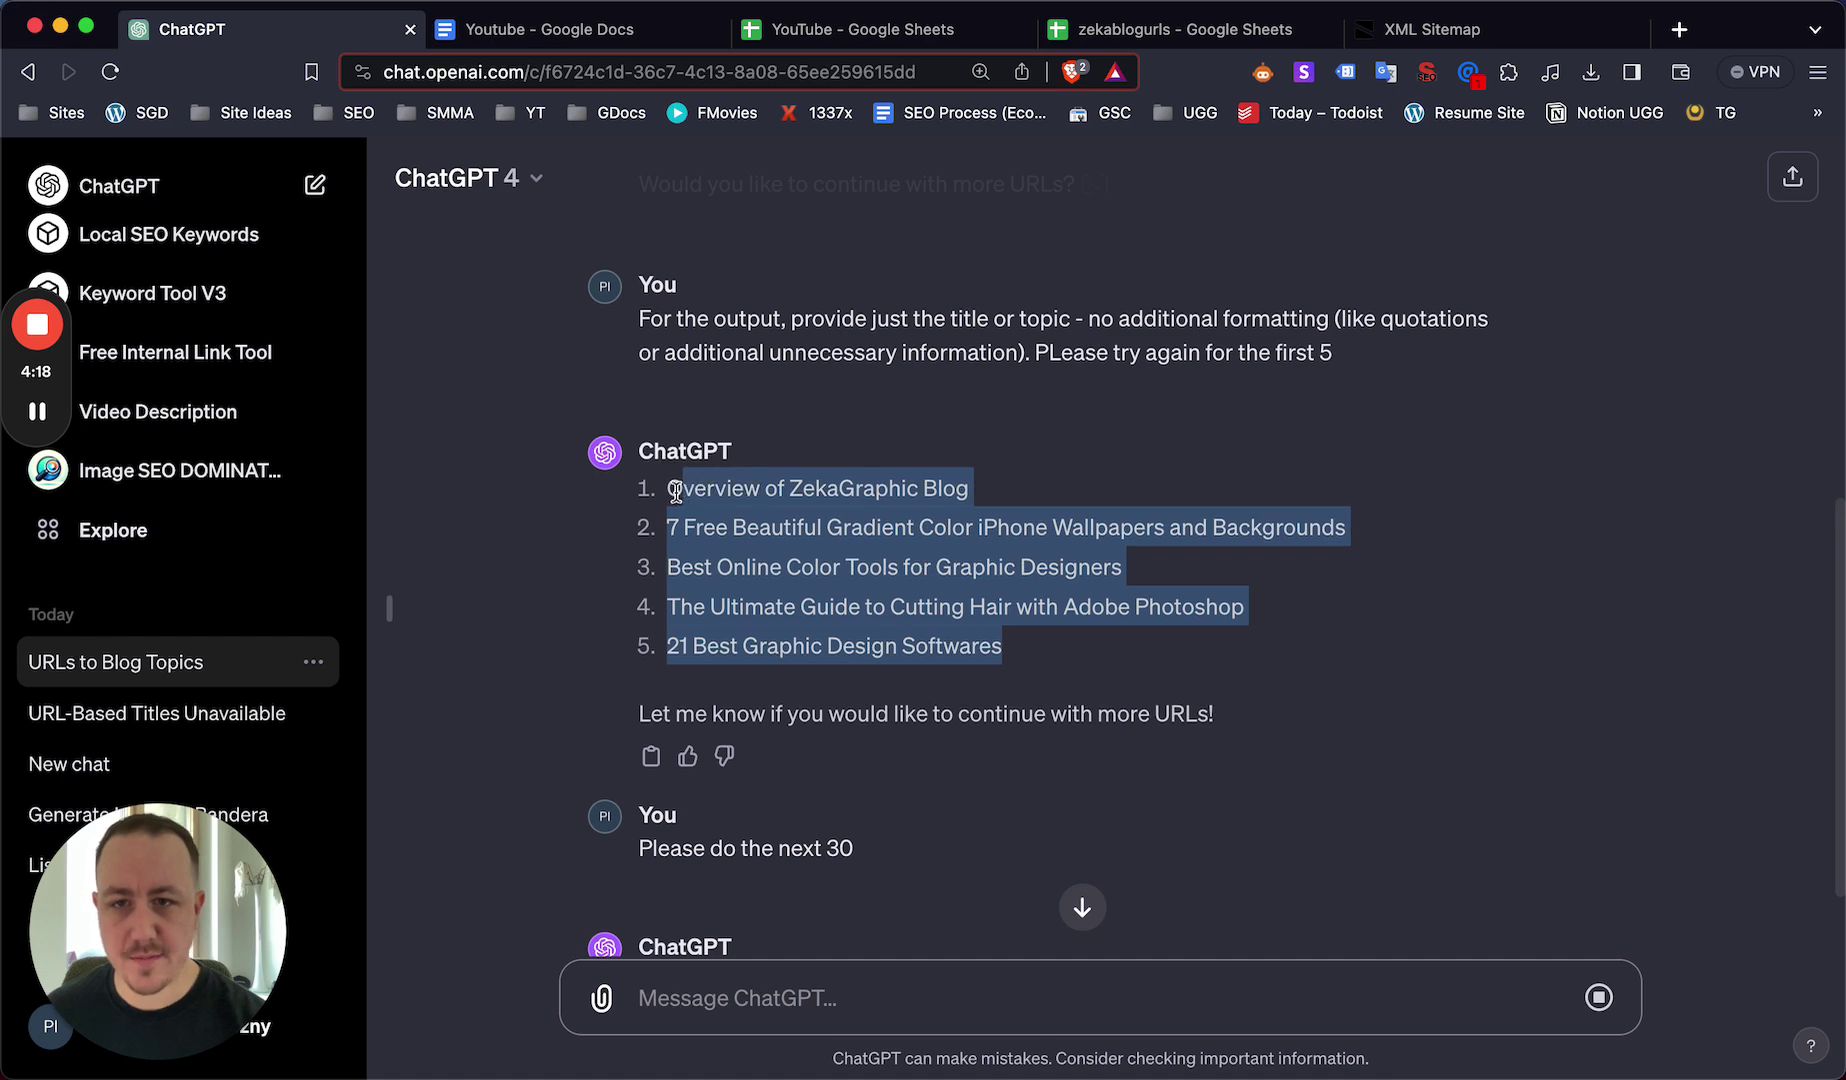
# - In zekablogurls, insert an empty column B to the right of the URL column
pyautogui.click(1143, 36)
pyautogui.click(950, 702)
pyautogui.click(1078, 375)
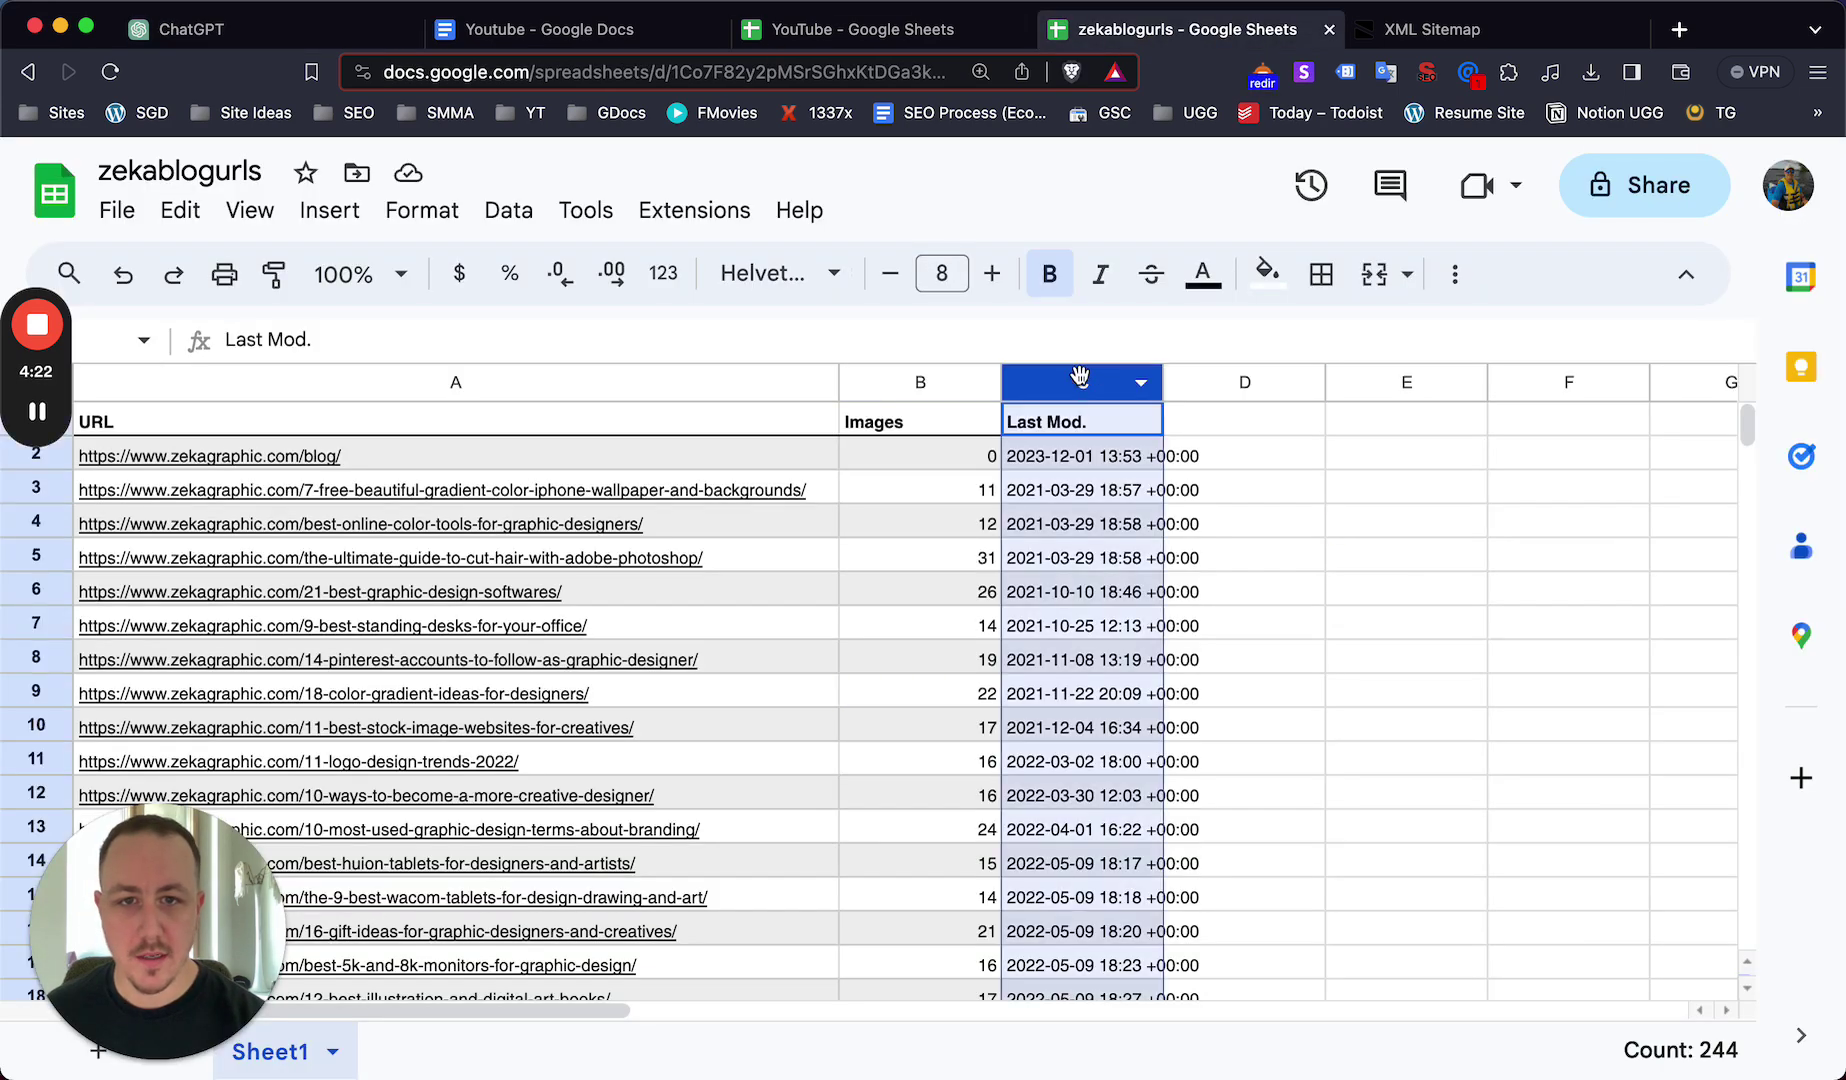
pyautogui.rightClick(1075, 372)
pyautogui.click(922, 385)
pyautogui.rightClick(922, 385)
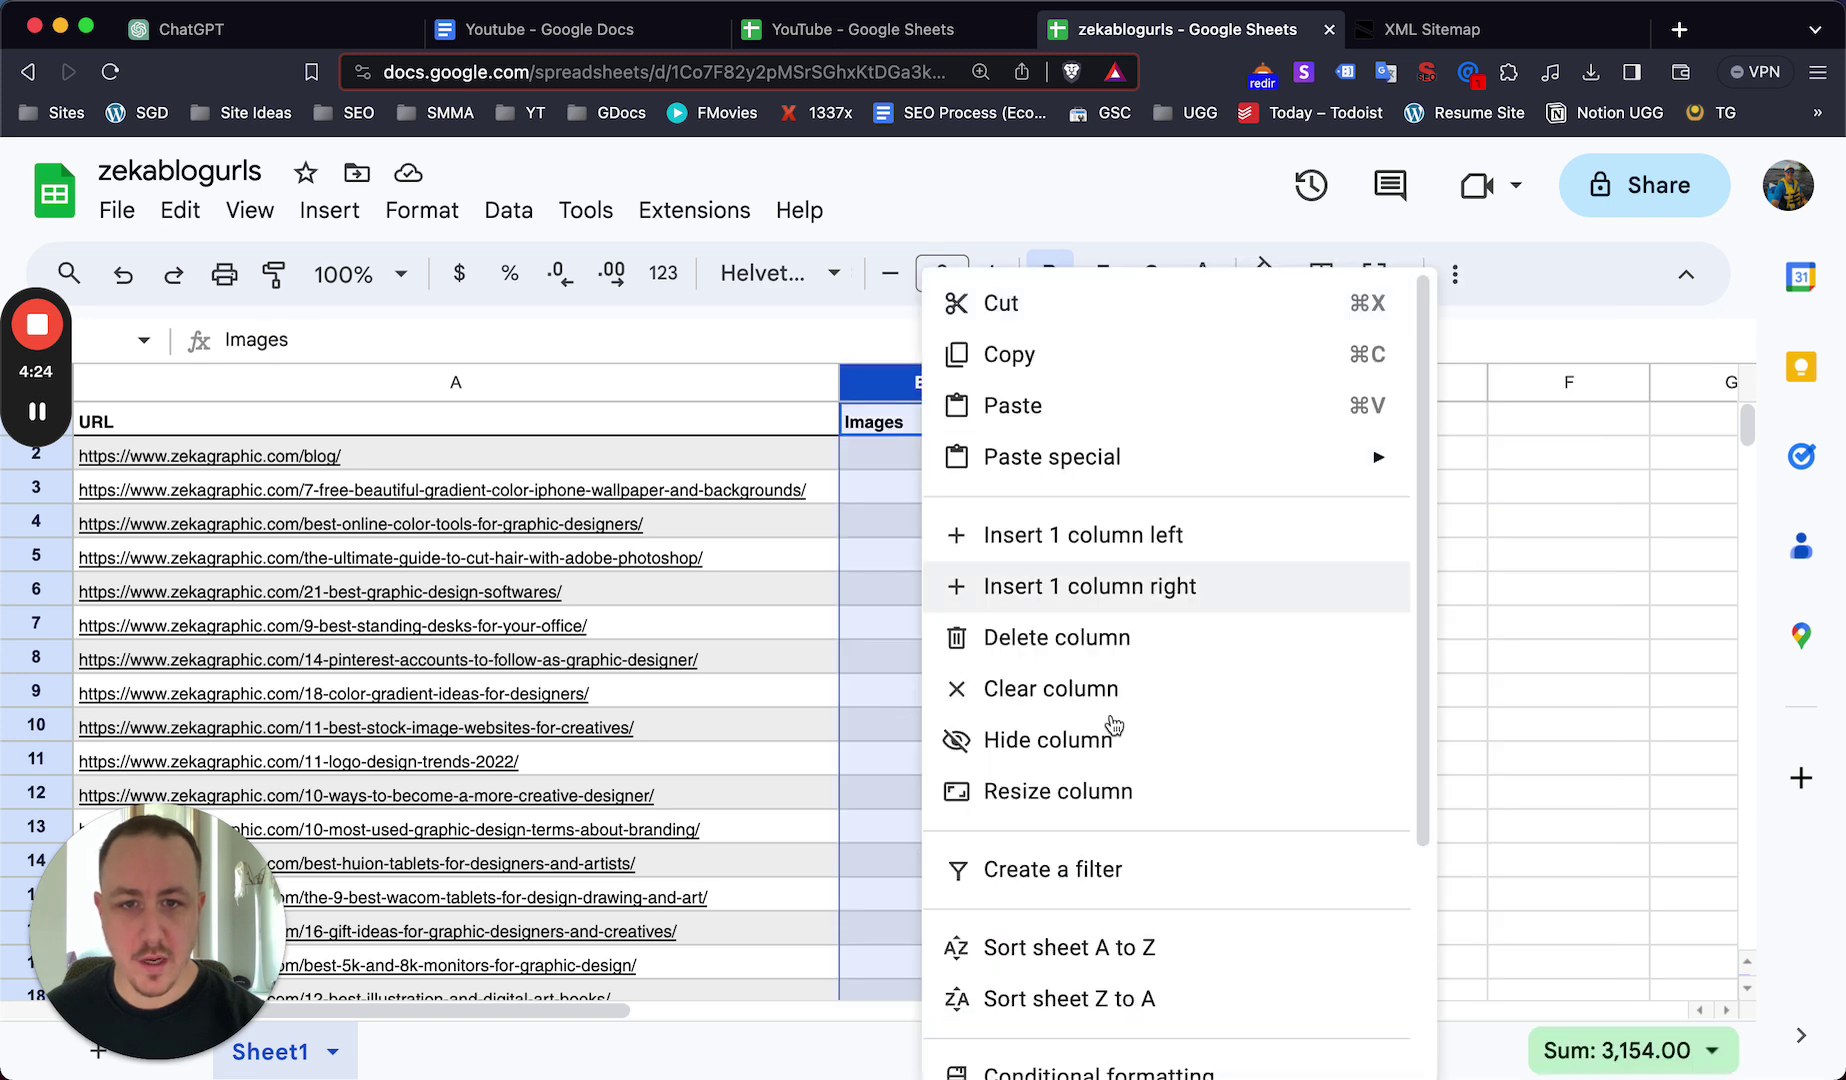
pyautogui.click(1137, 607)
pyautogui.click(965, 625)
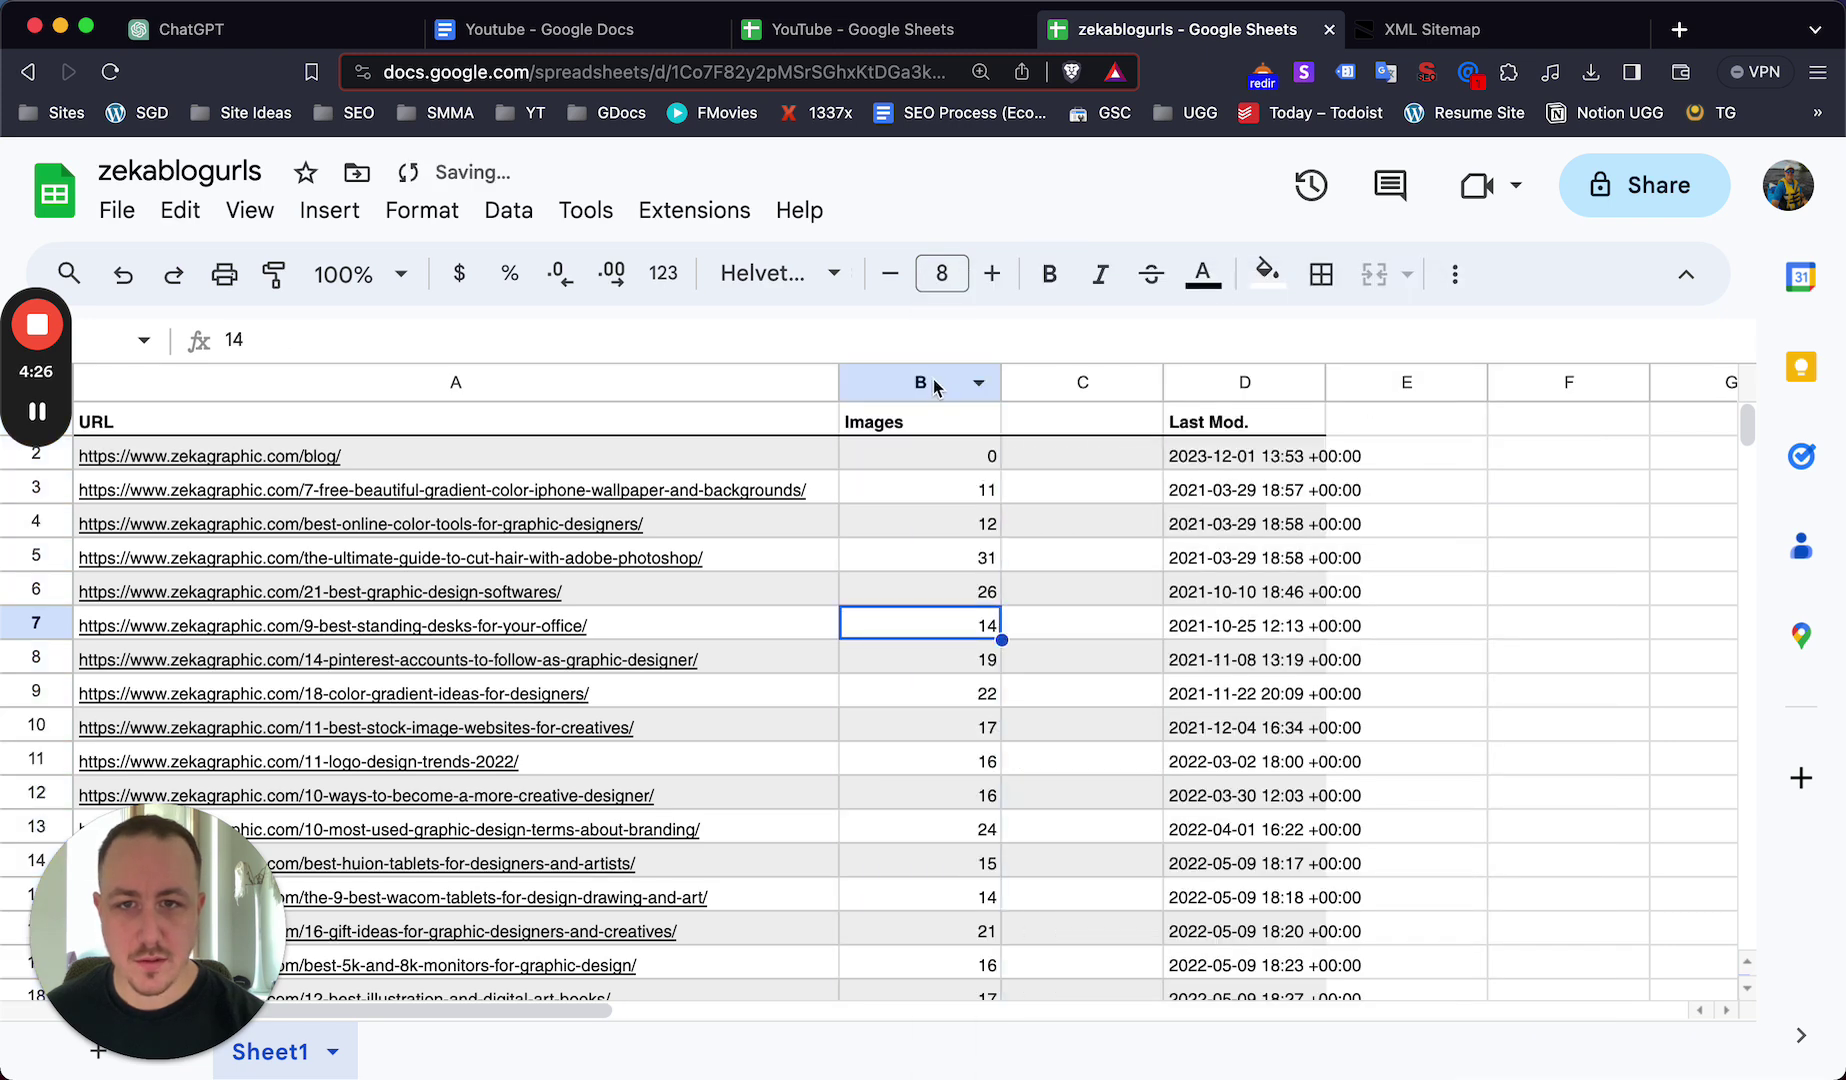
pyautogui.click(765, 383)
pyautogui.rightClick(765, 383)
pyautogui.click(886, 587)
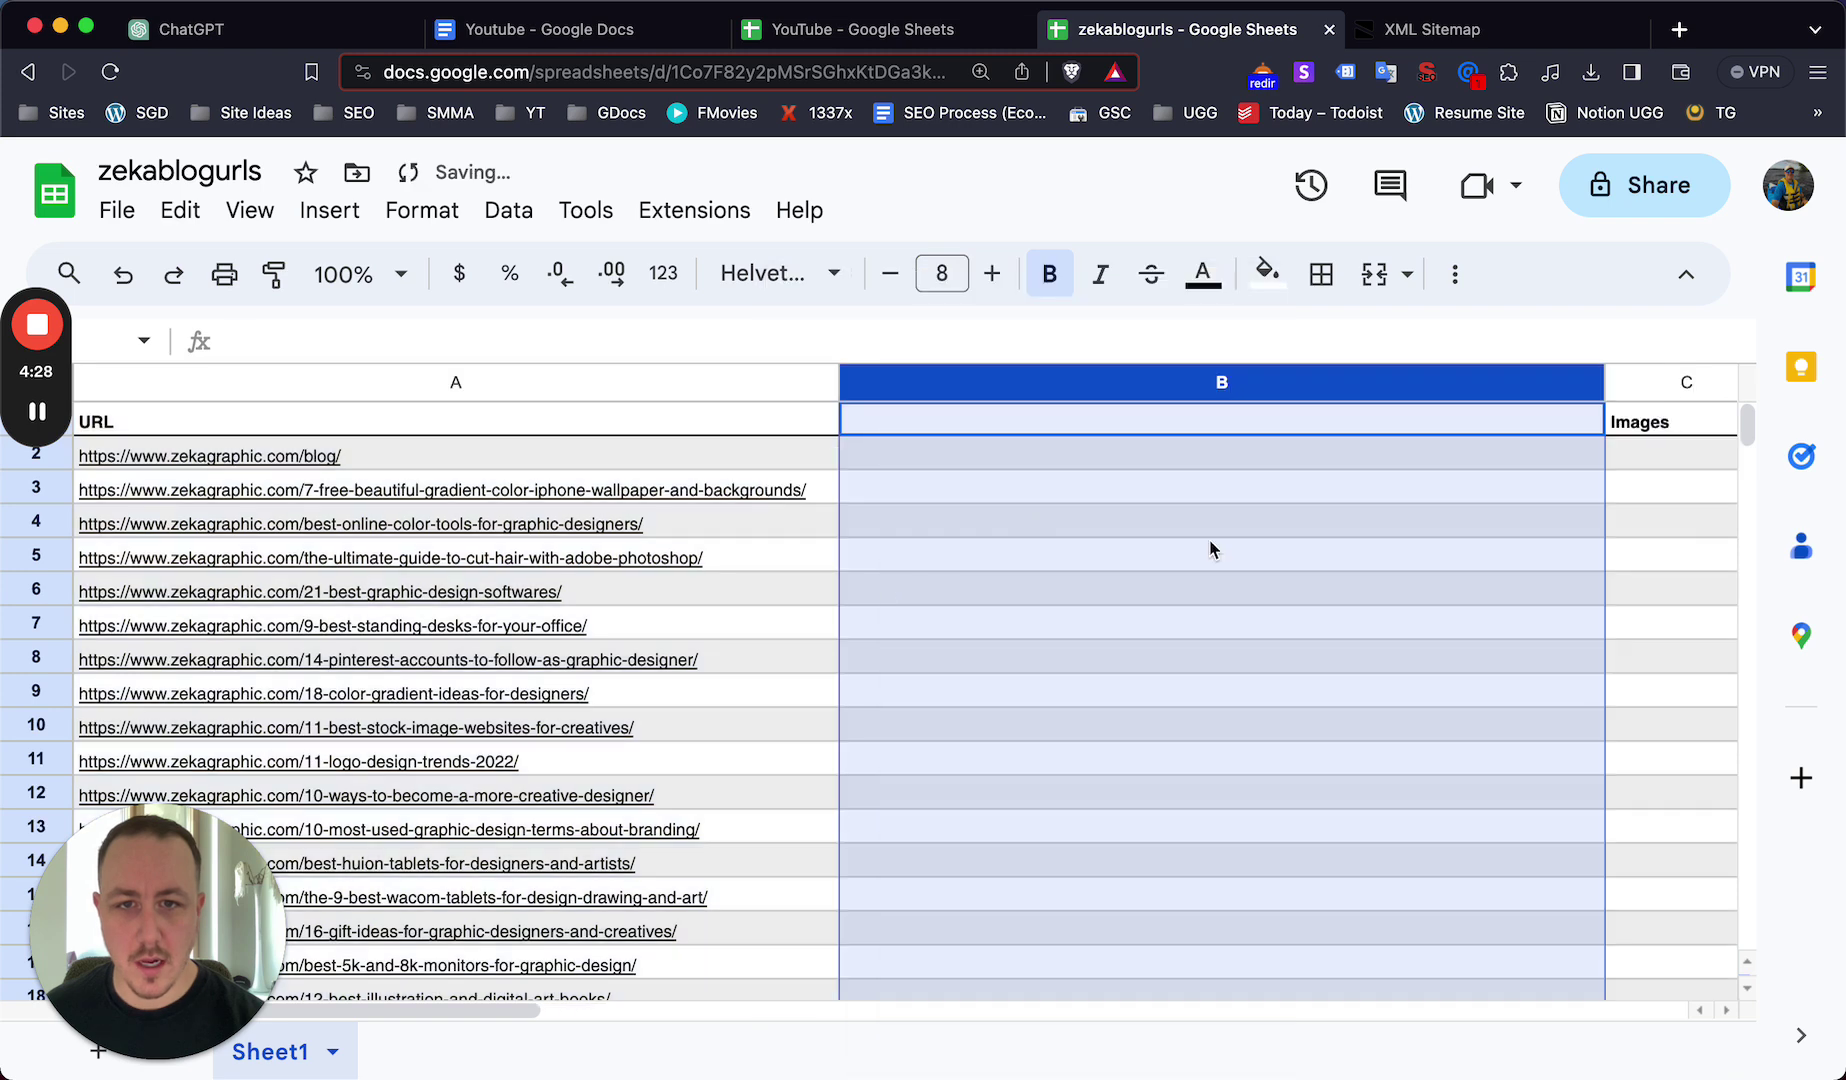
# - Paste the five titles into B2:B6 and clear their formatting
pyautogui.click(1037, 462)
pyautogui.write('Overview of ZekaGraphic Blog 7 Free Beautiful Gradient Color iPhone Wallpapers and Backgrounds Best Online Color Tools for Graphic Designers The Ultimate Guide to Cutting Hair with Adobe Photoshop 21 Best Graphic Design Softwares')
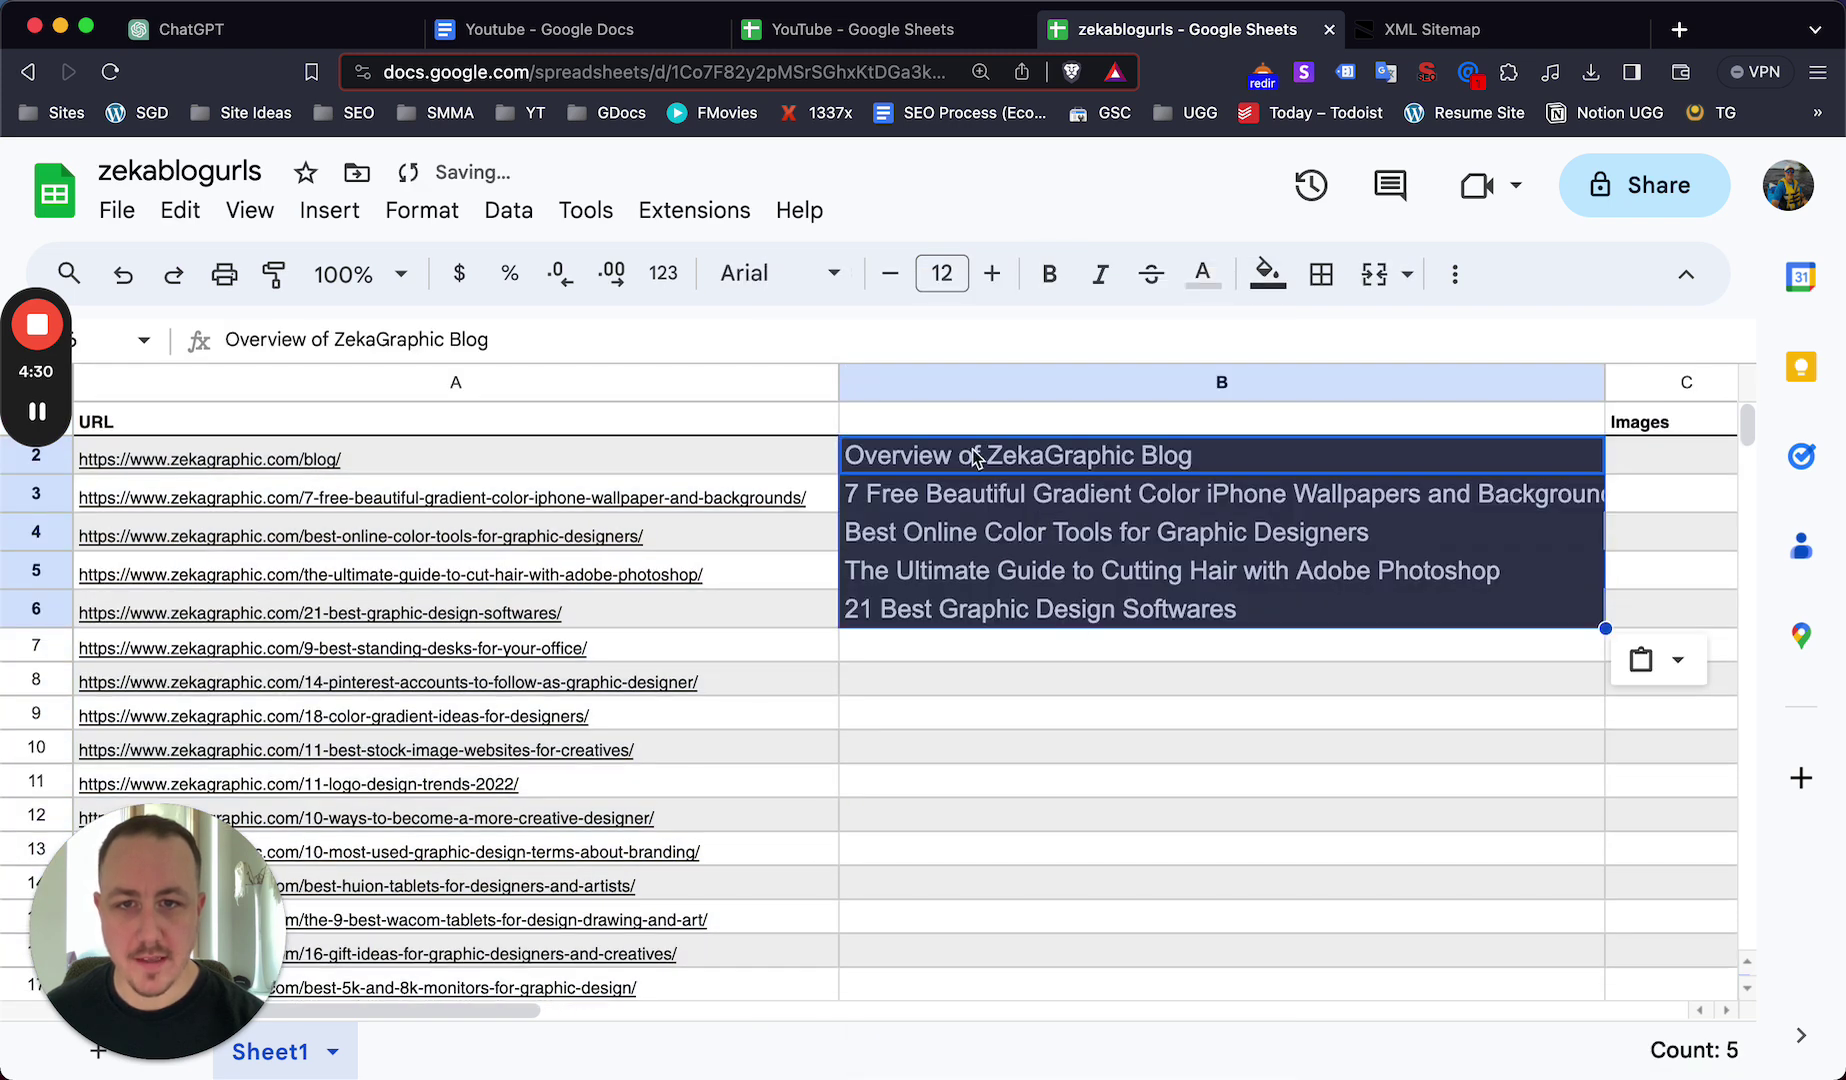
pyautogui.click(927, 380)
pyautogui.click(421, 210)
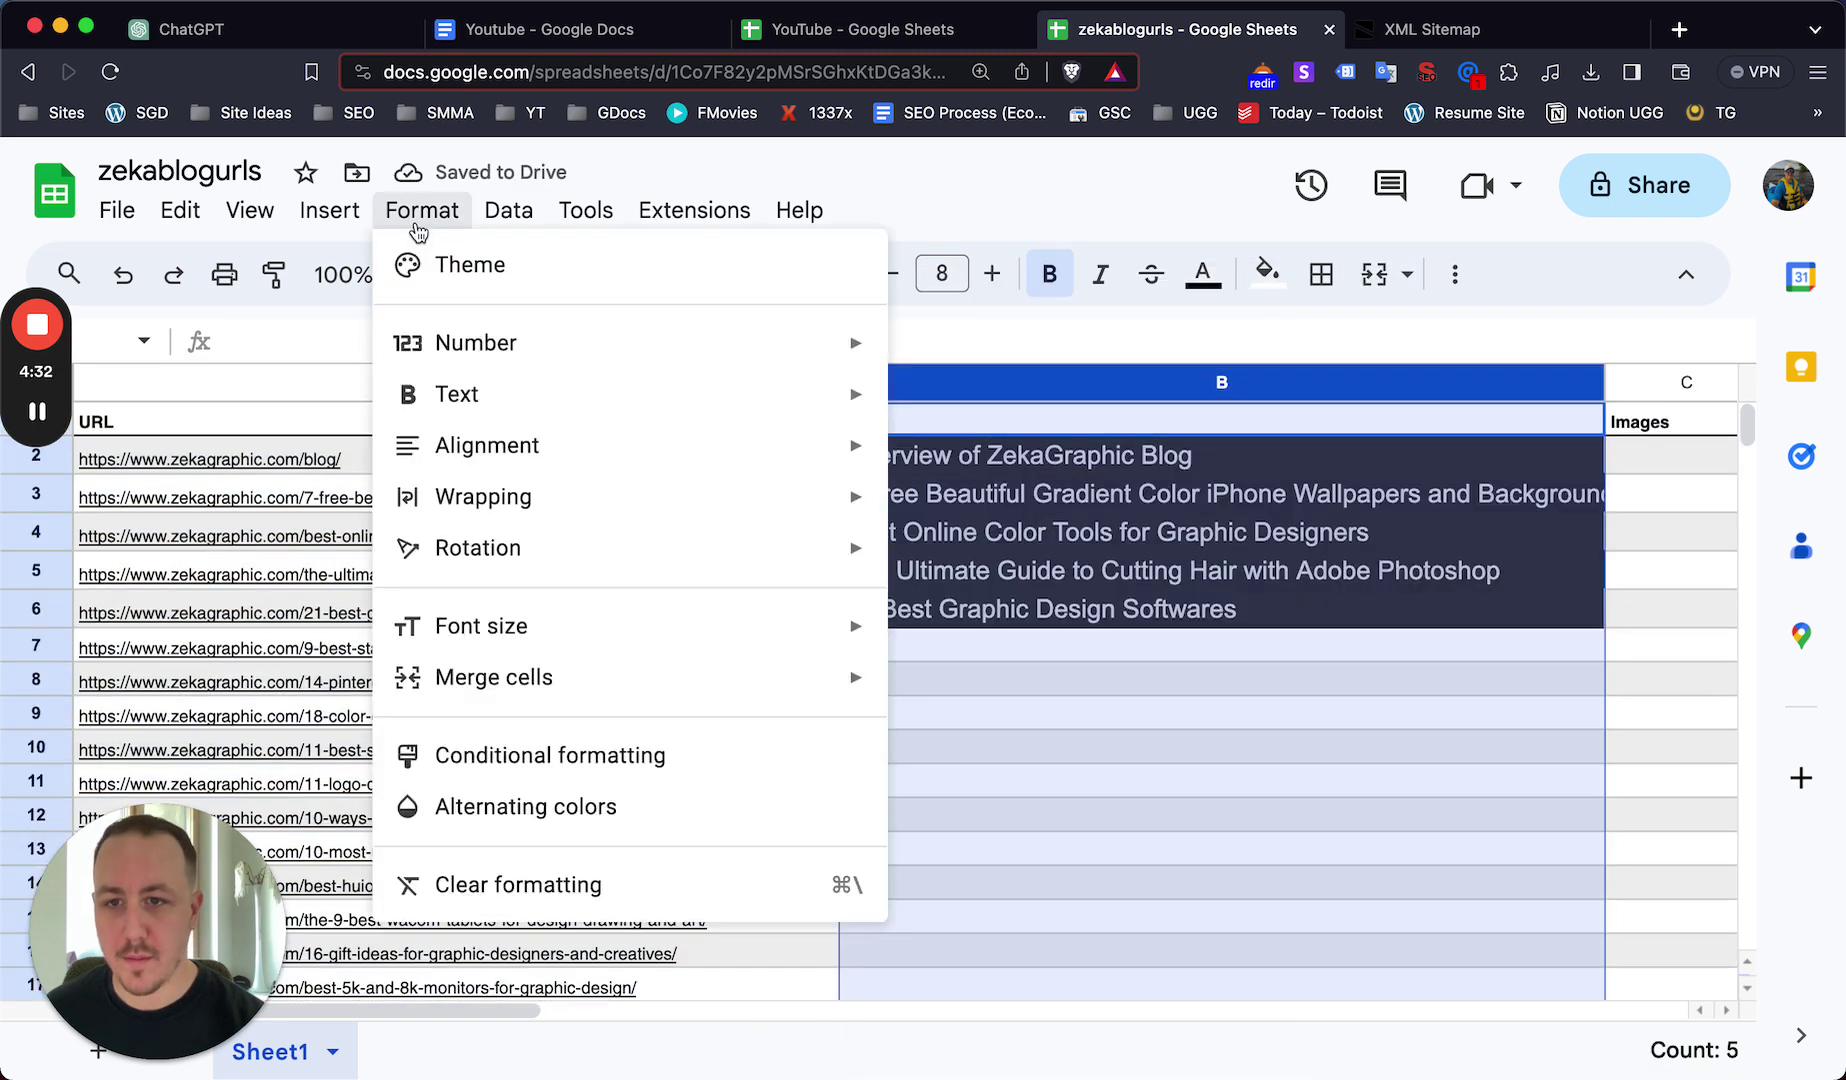
pyautogui.click(557, 897)
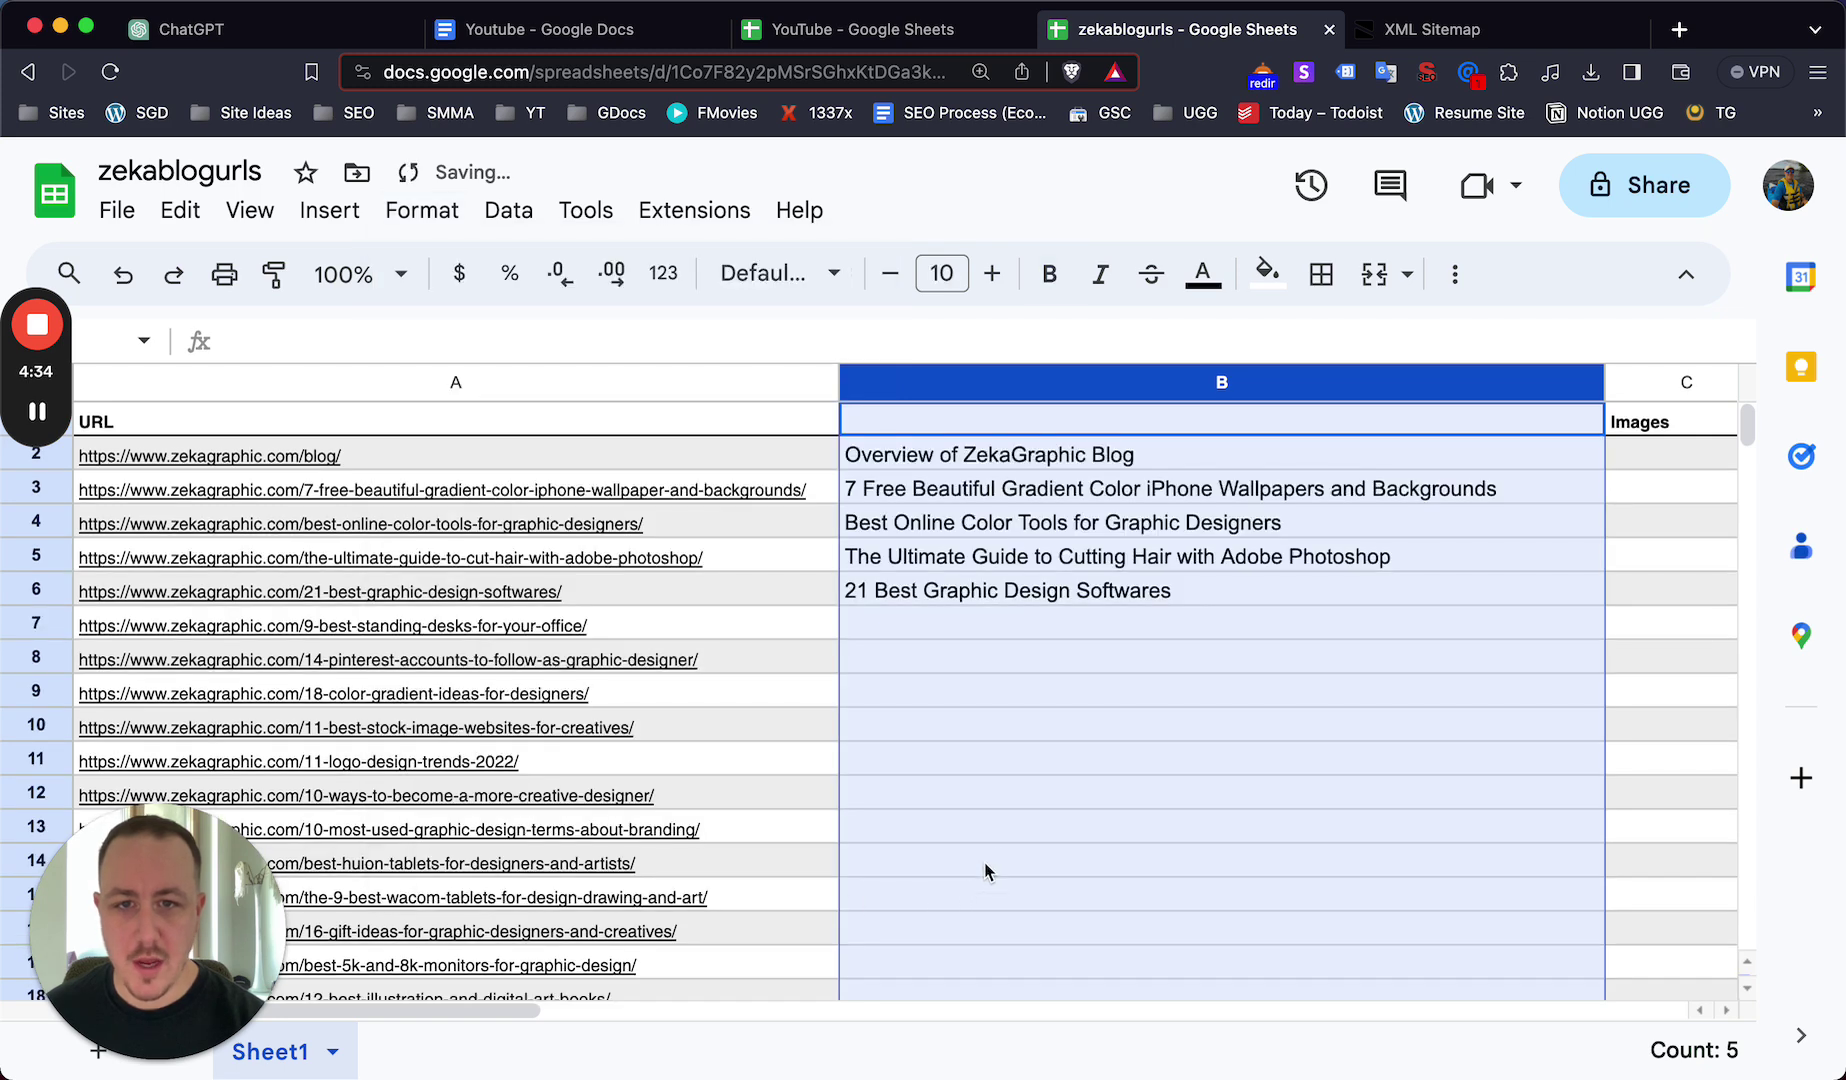
pyautogui.click(985, 866)
# - Review the pasted titles in cells B2 through B6
pyautogui.click(959, 466)
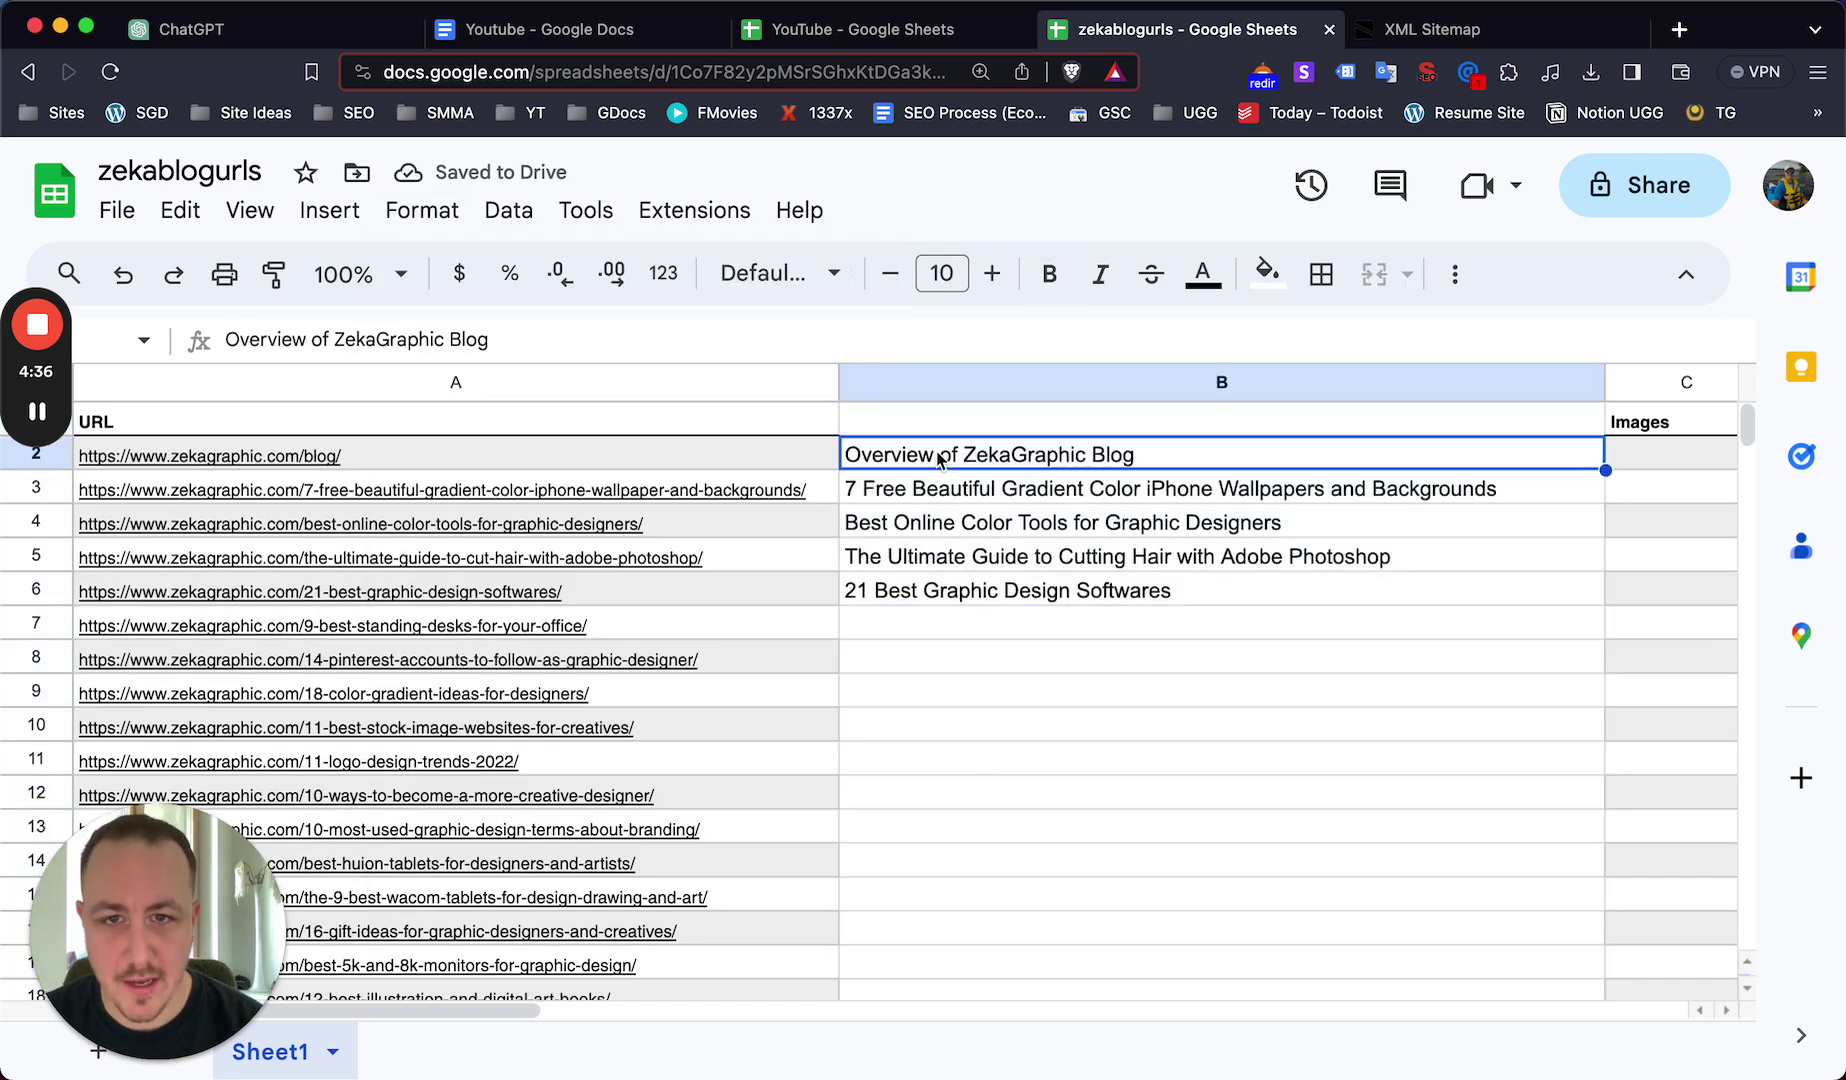
pyautogui.click(915, 500)
pyautogui.click(1008, 535)
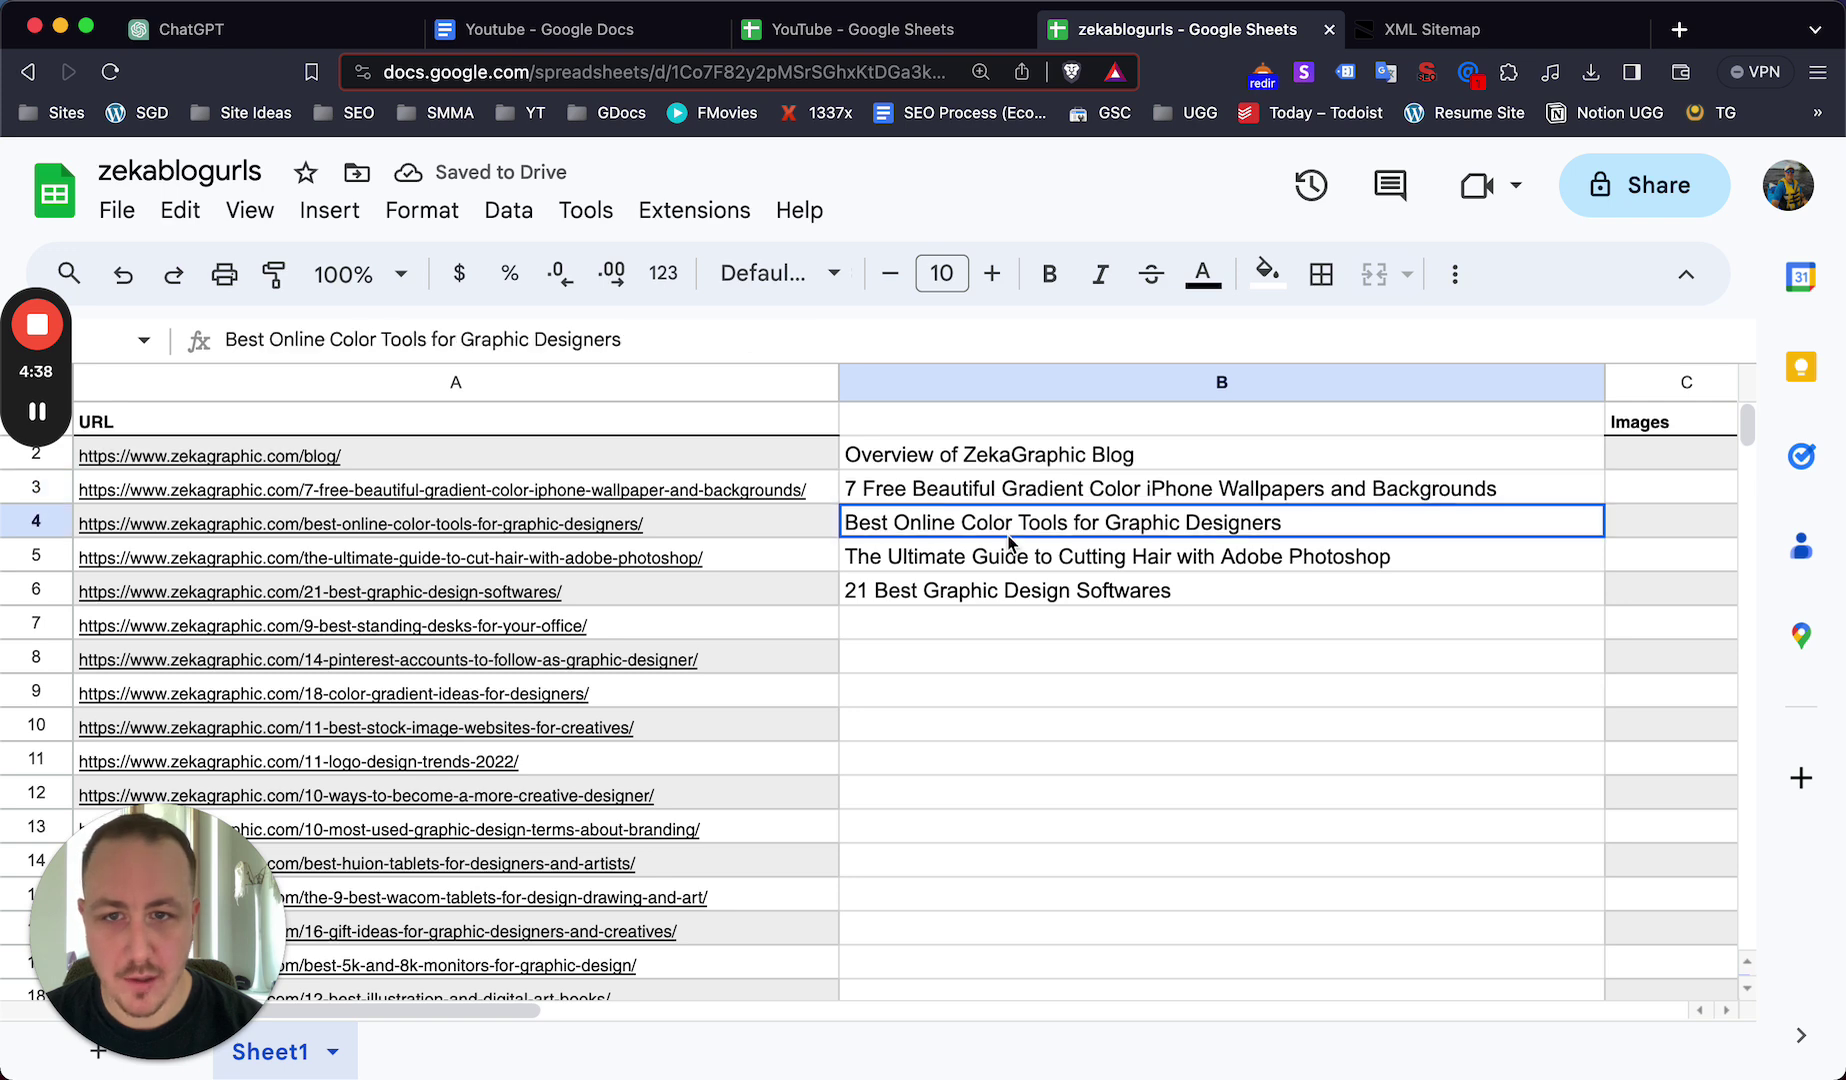
pyautogui.click(1001, 592)
pyautogui.click(1128, 665)
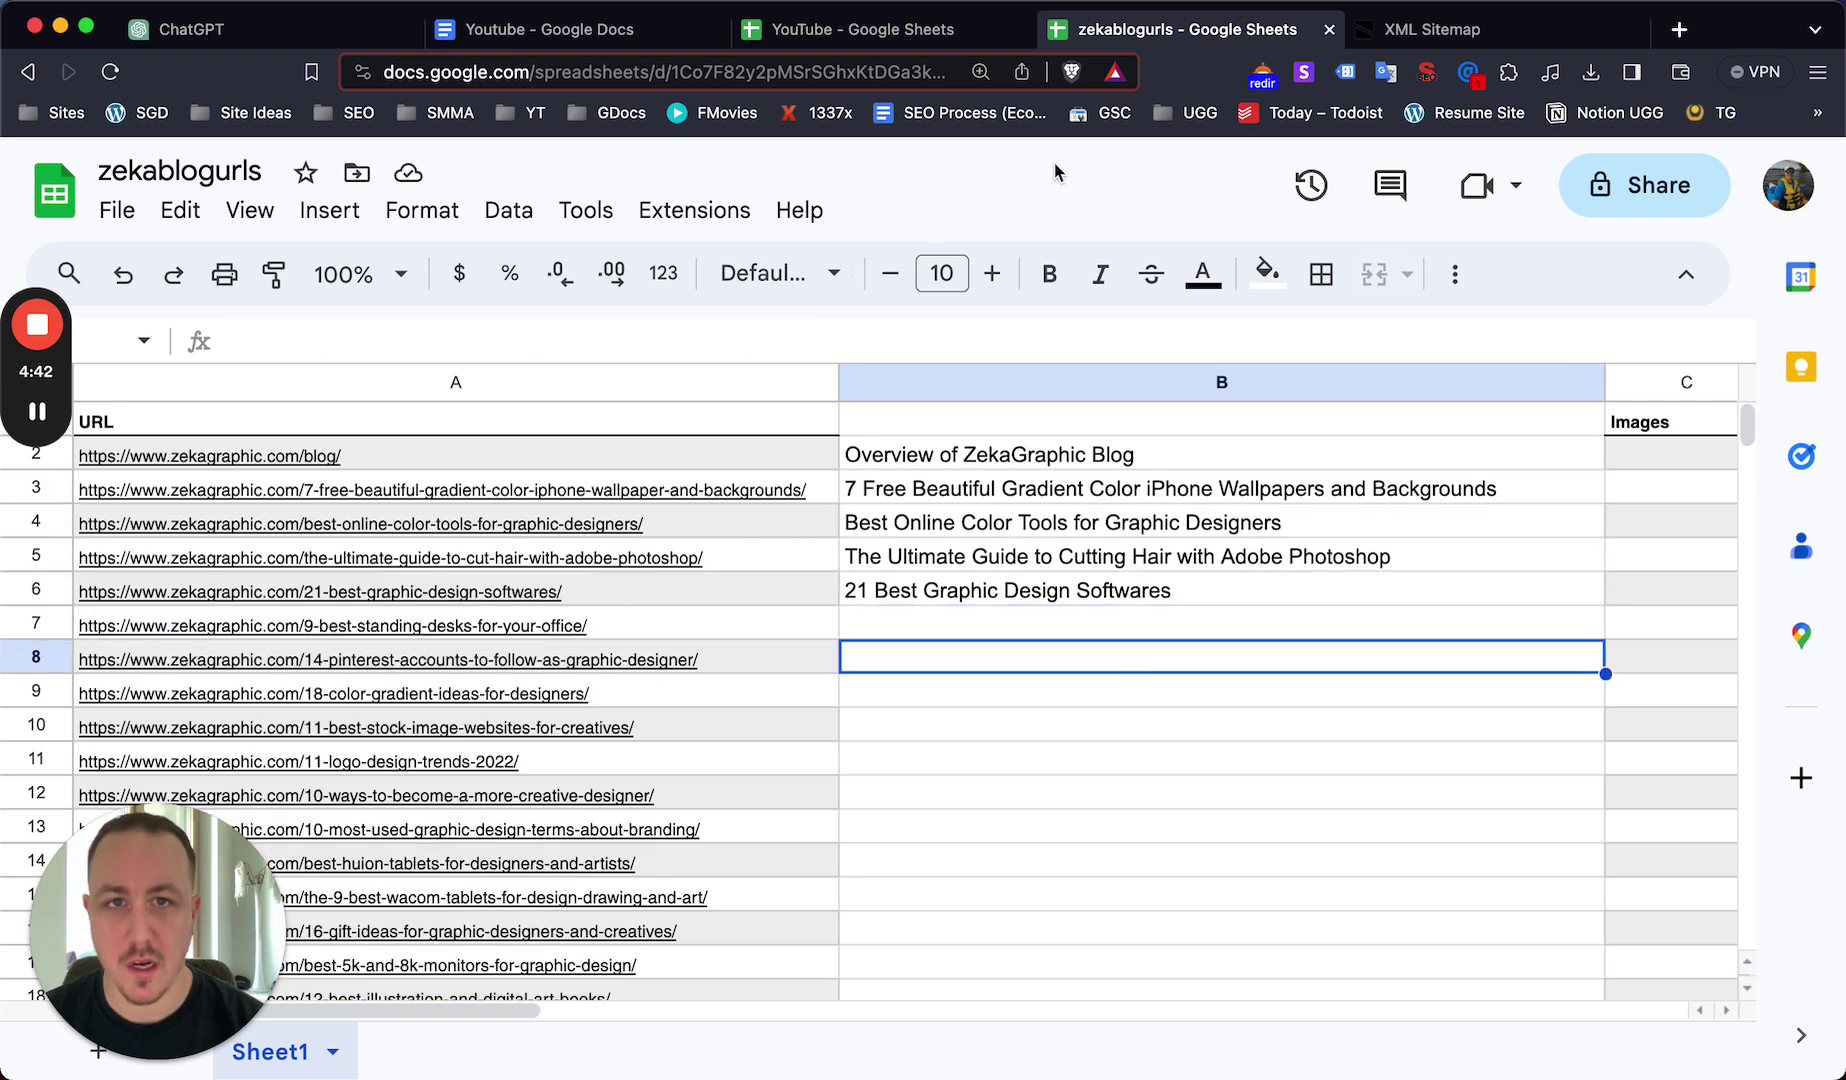
# - Copy the 30-title list from ChatGPT's latest reply
pyautogui.click(242, 38)
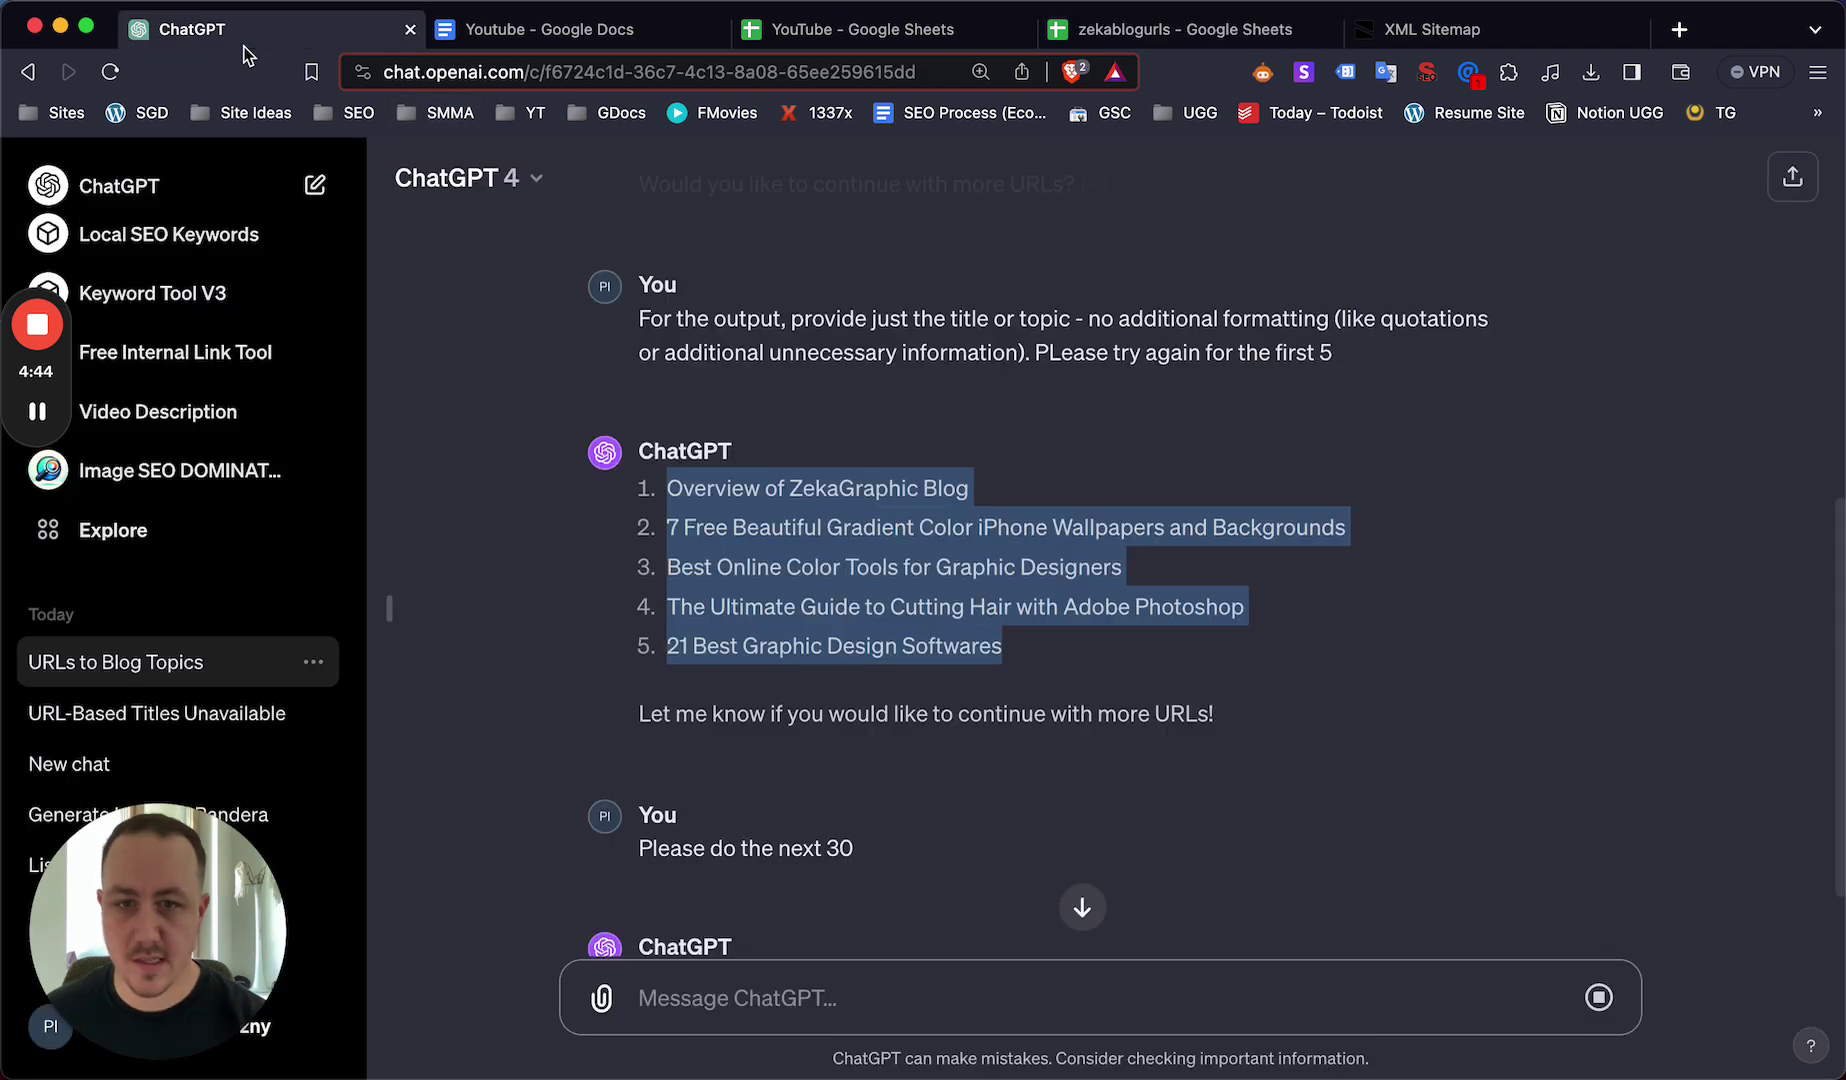
pyautogui.scroll(-2, 1004, 707)
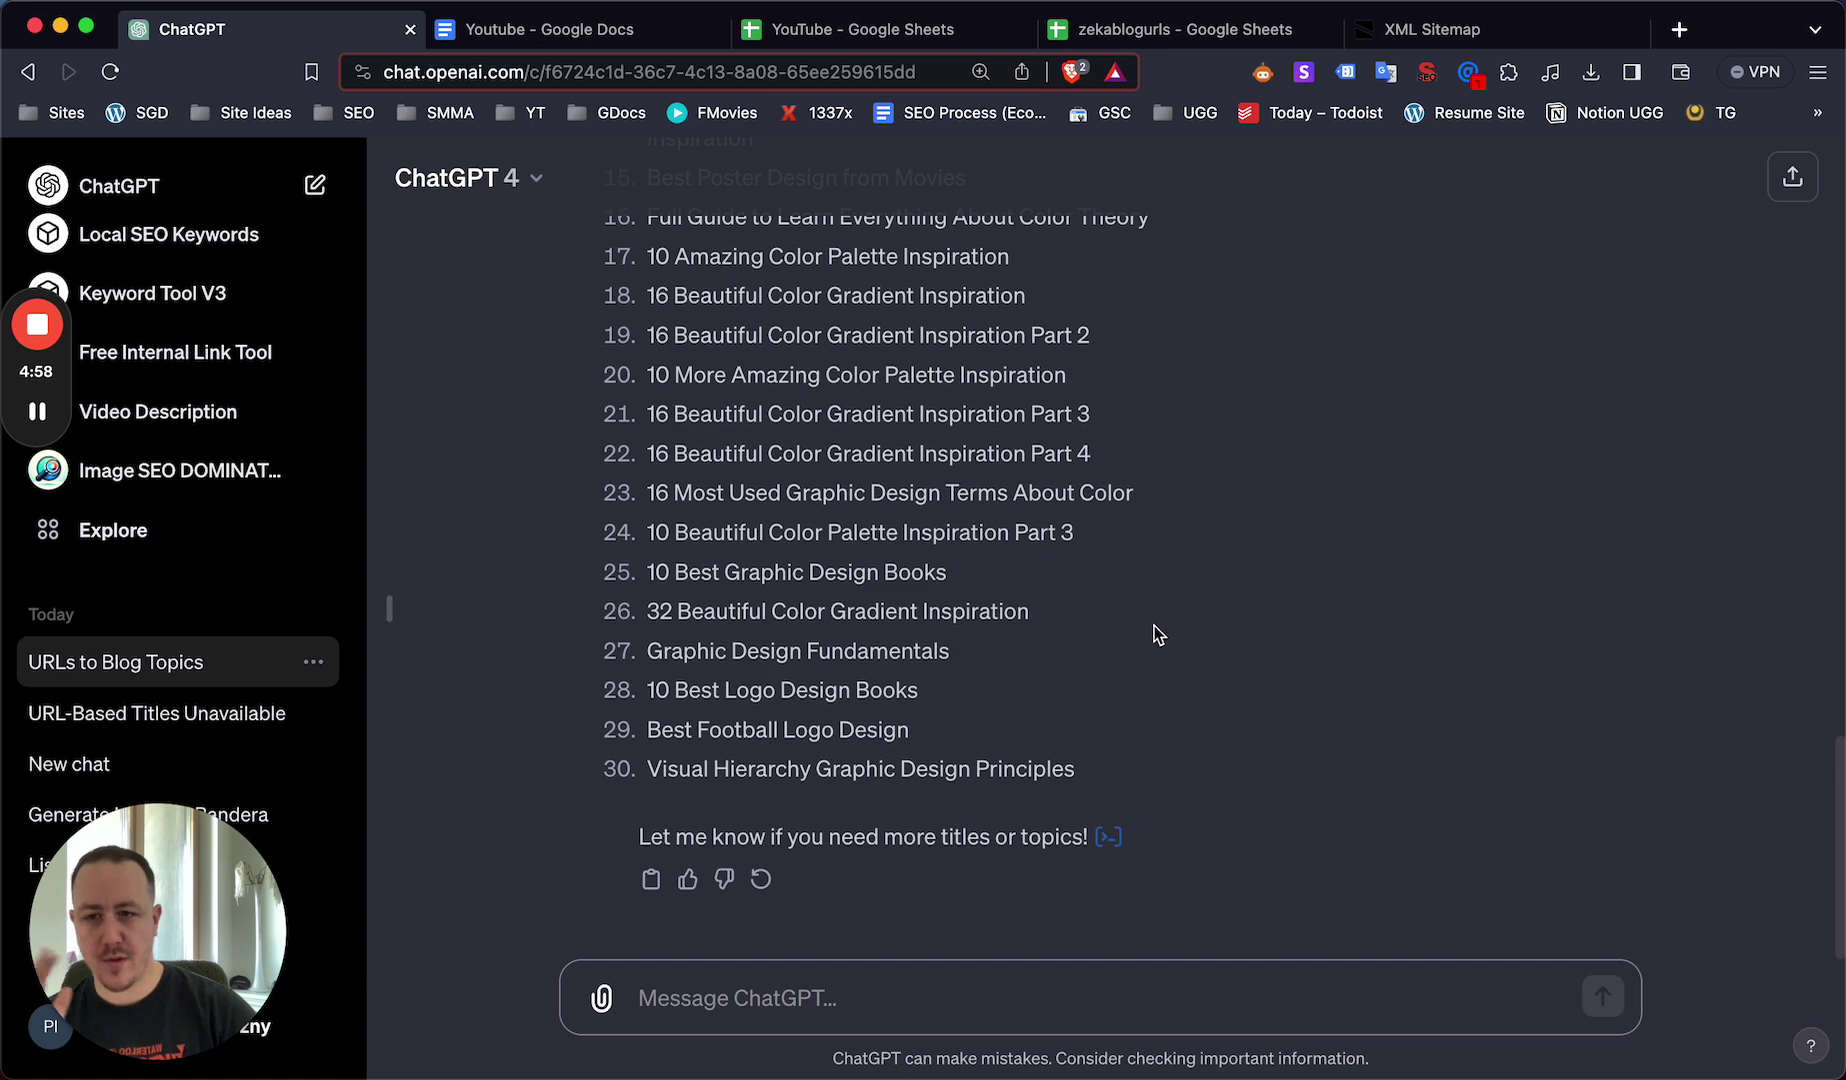
pyautogui.moveTo(1118, 782); pyautogui.dragTo(652, 503)
pyautogui.scroll(3, 1051, 637)
pyautogui.scroll(6, 1051, 637)
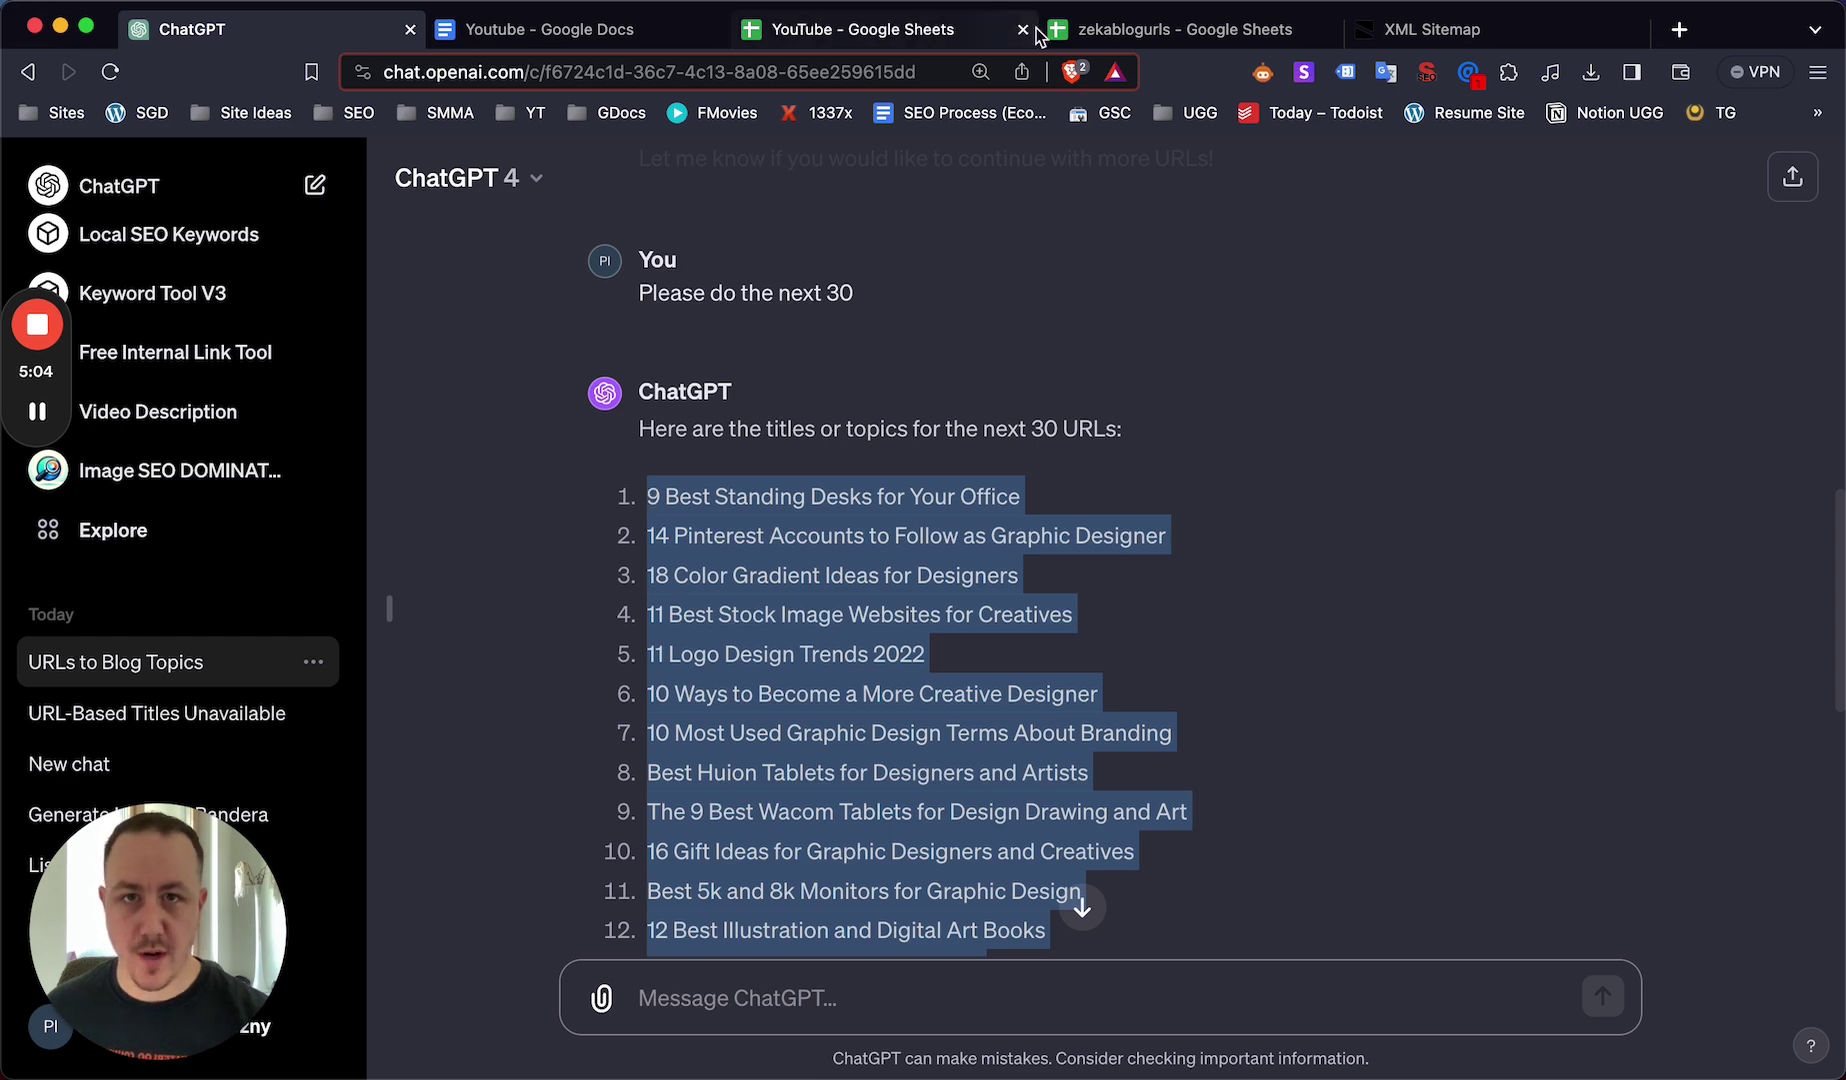
# - Paste the 30 titles starting at B7 and clear their formatting
pyautogui.click(1183, 29)
pyautogui.click(1007, 632)
pyautogui.press('super+v')
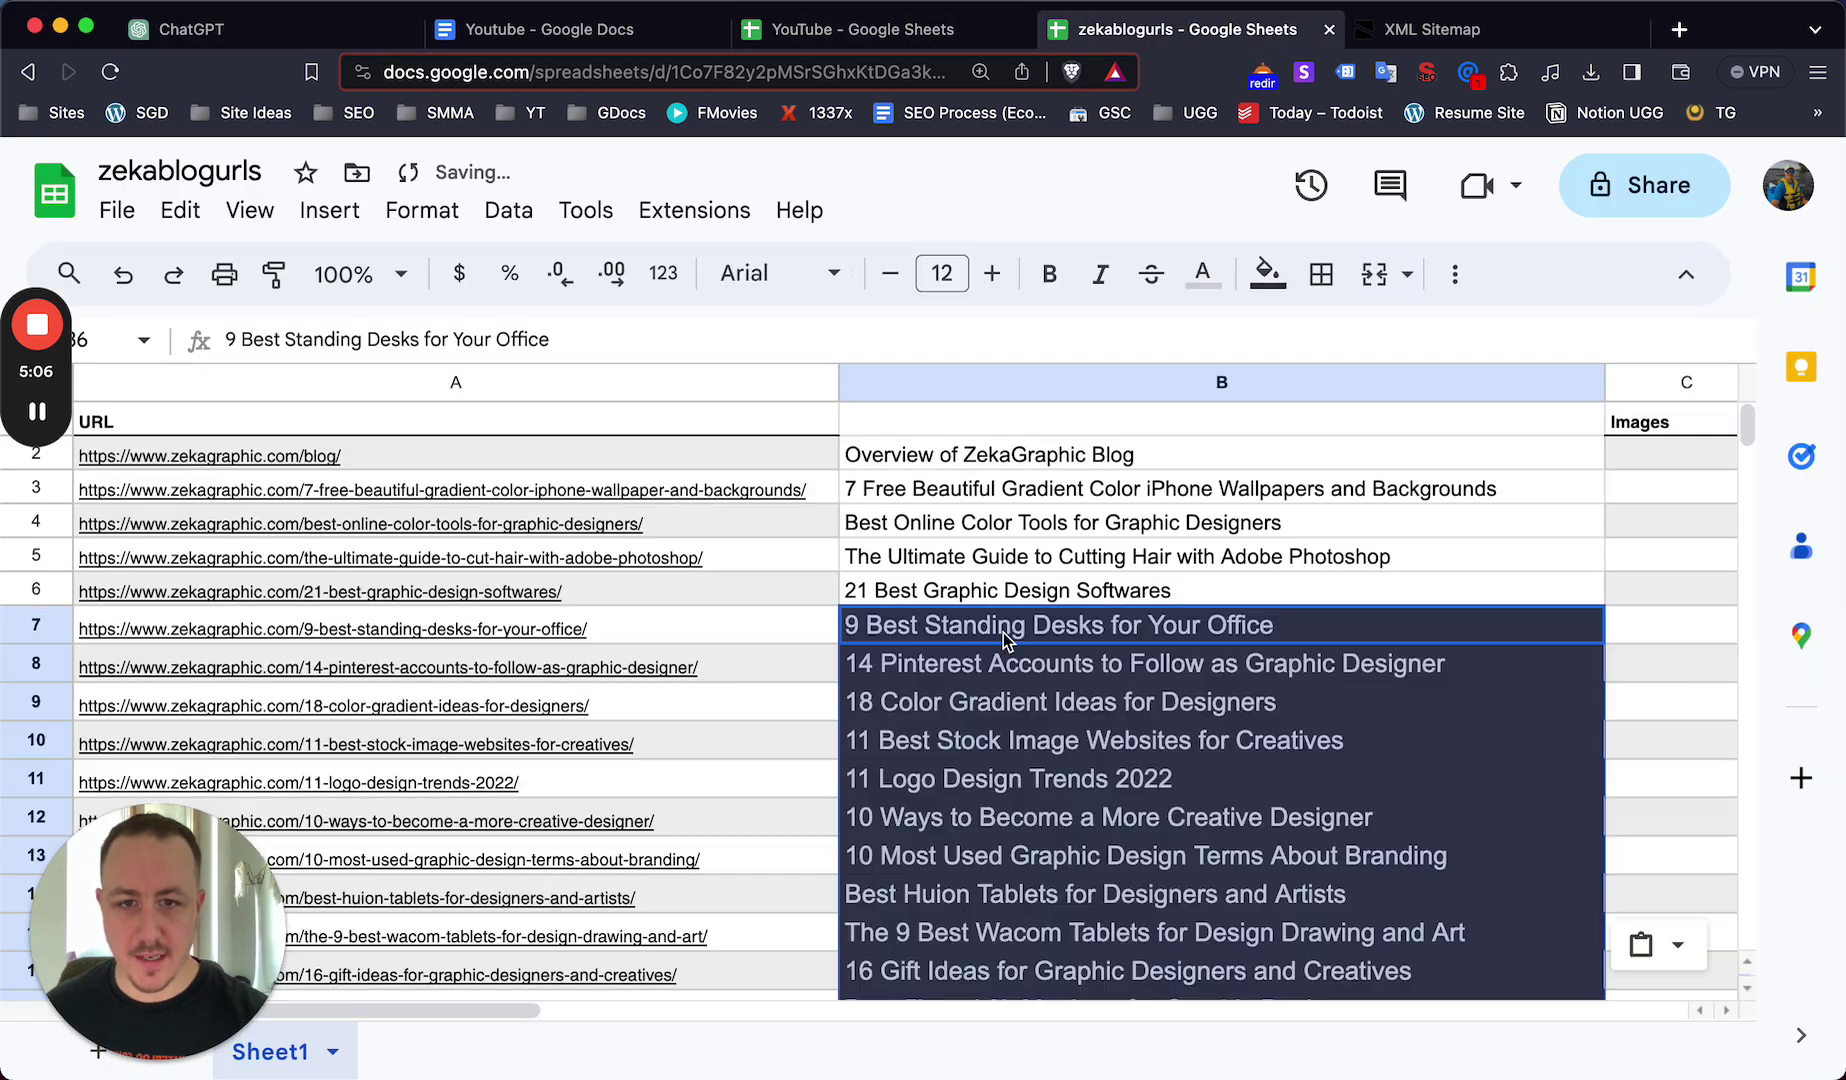
pyautogui.click(421, 210)
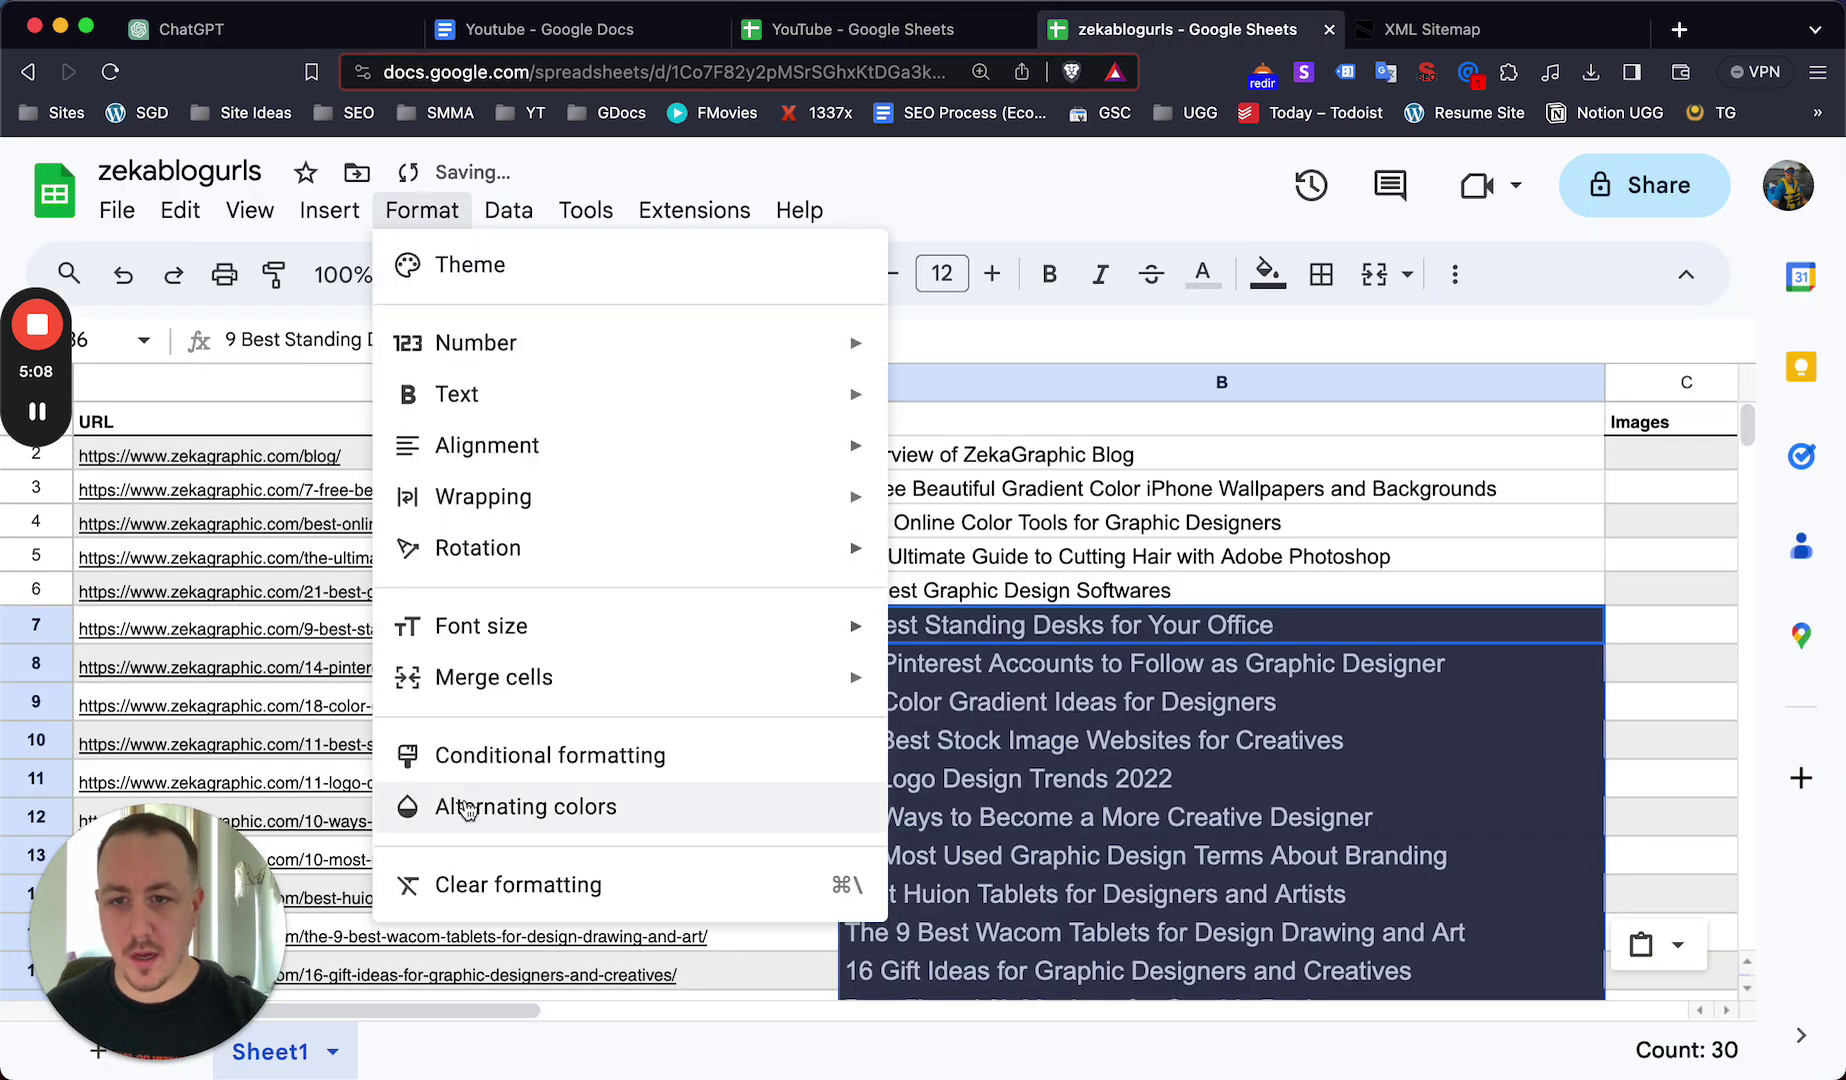
pyautogui.click(680, 926)
# - Review the pasted titles across B8 to B36 against their URLs
pyautogui.click(905, 865)
pyautogui.scroll(-1, 1024, 605)
pyautogui.scroll(-10, 1024, 605)
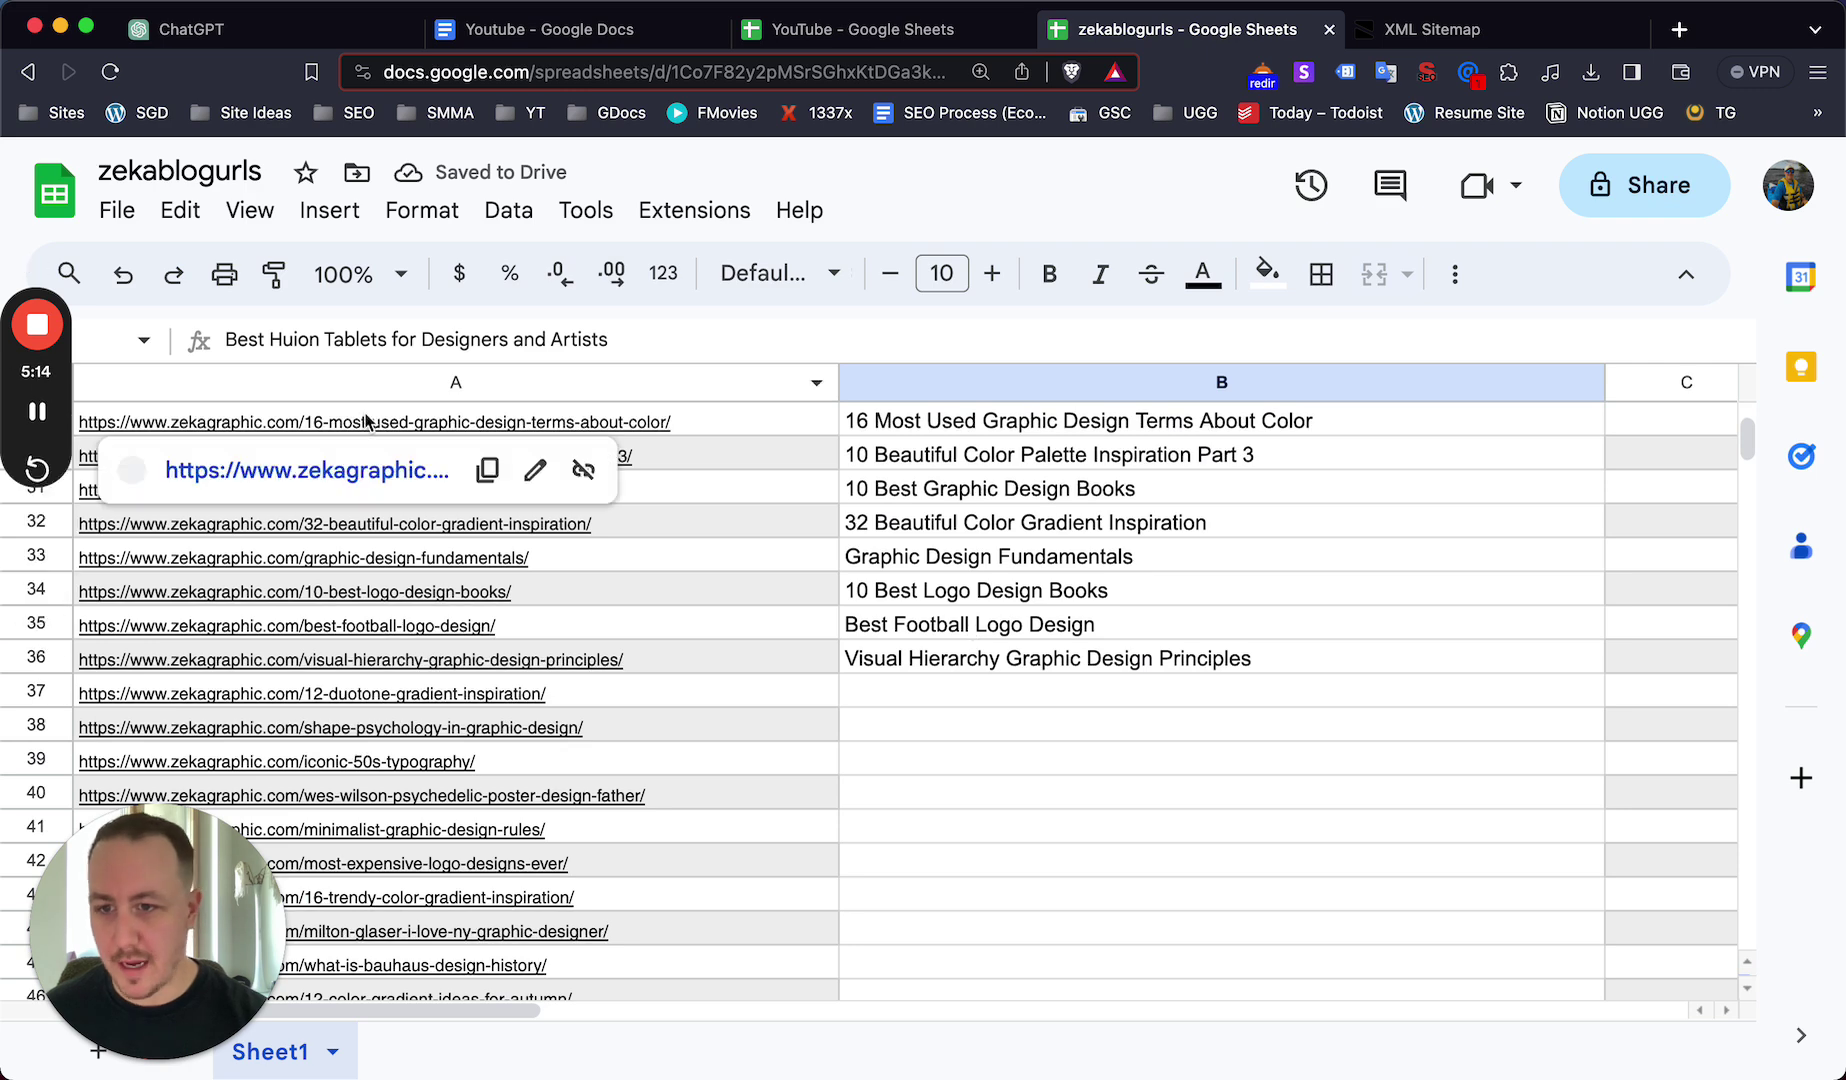
pyautogui.click(997, 671)
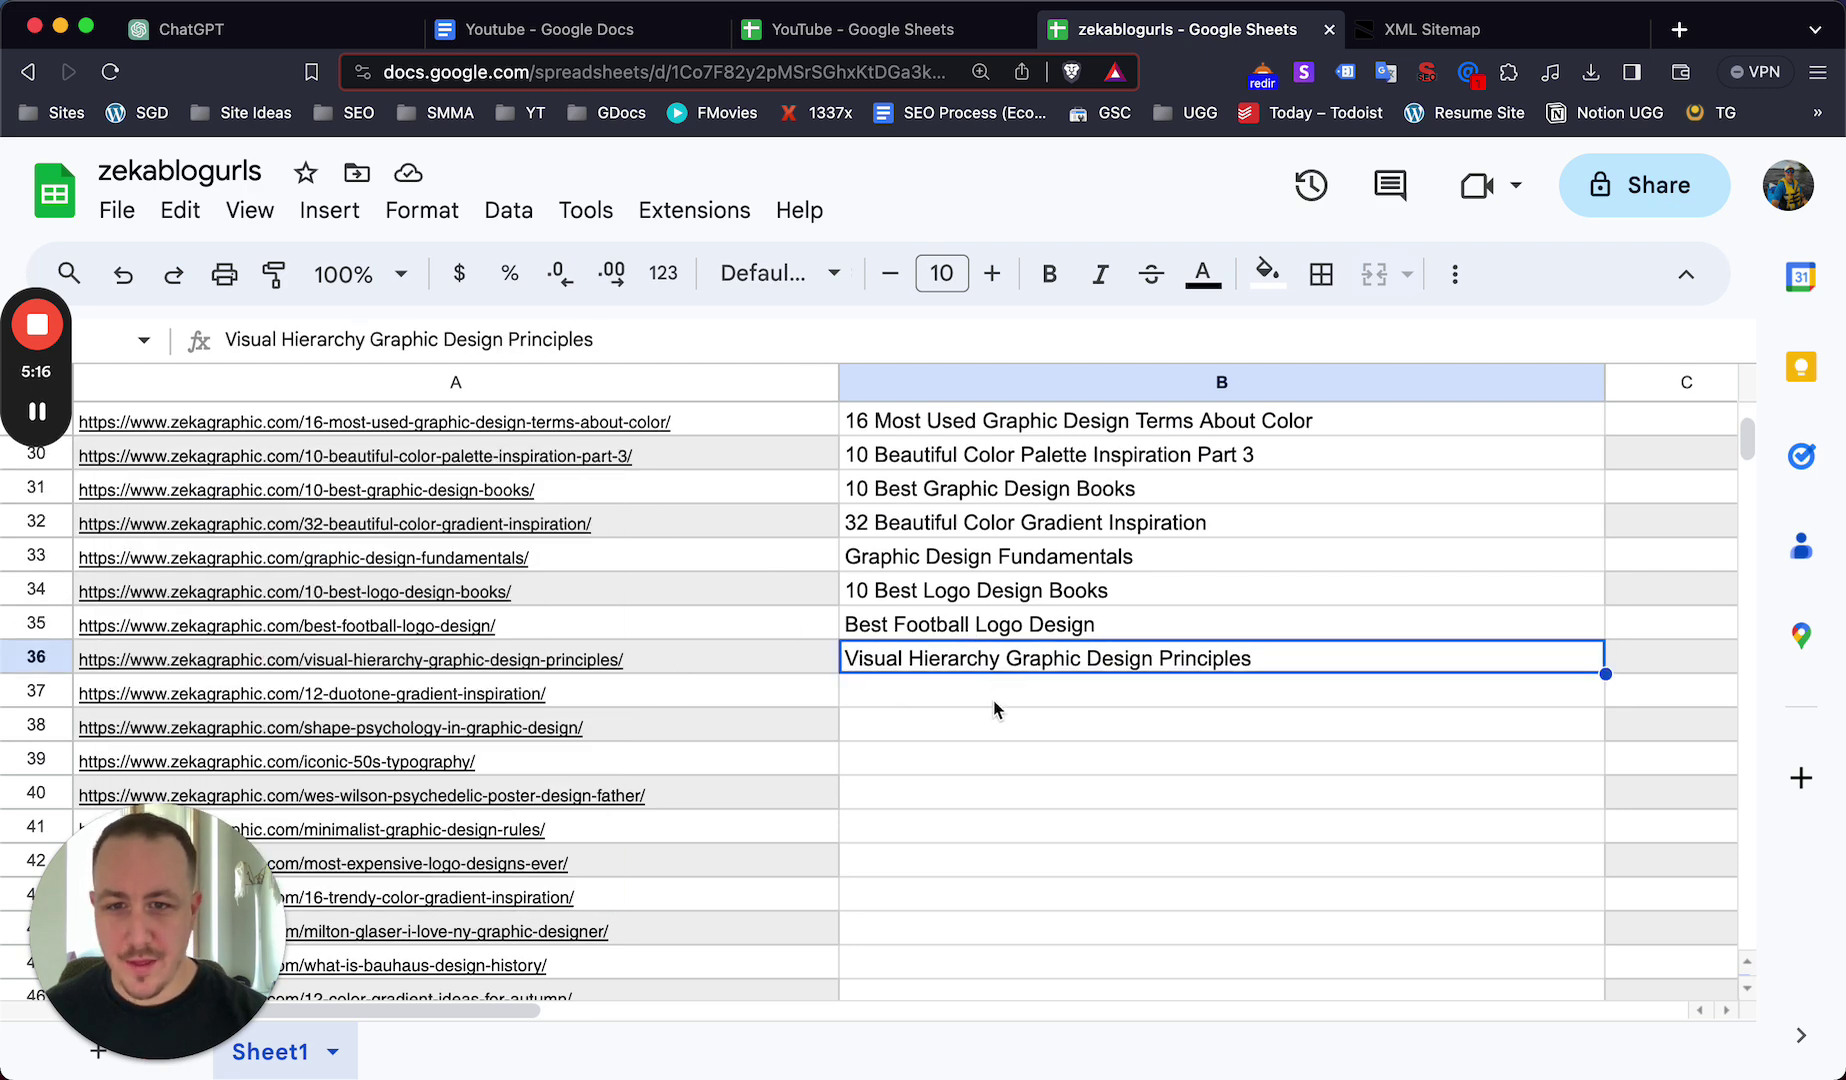
pyautogui.scroll(6, 1000, 715)
pyautogui.click(1055, 765)
pyautogui.scroll(5, 1055, 768)
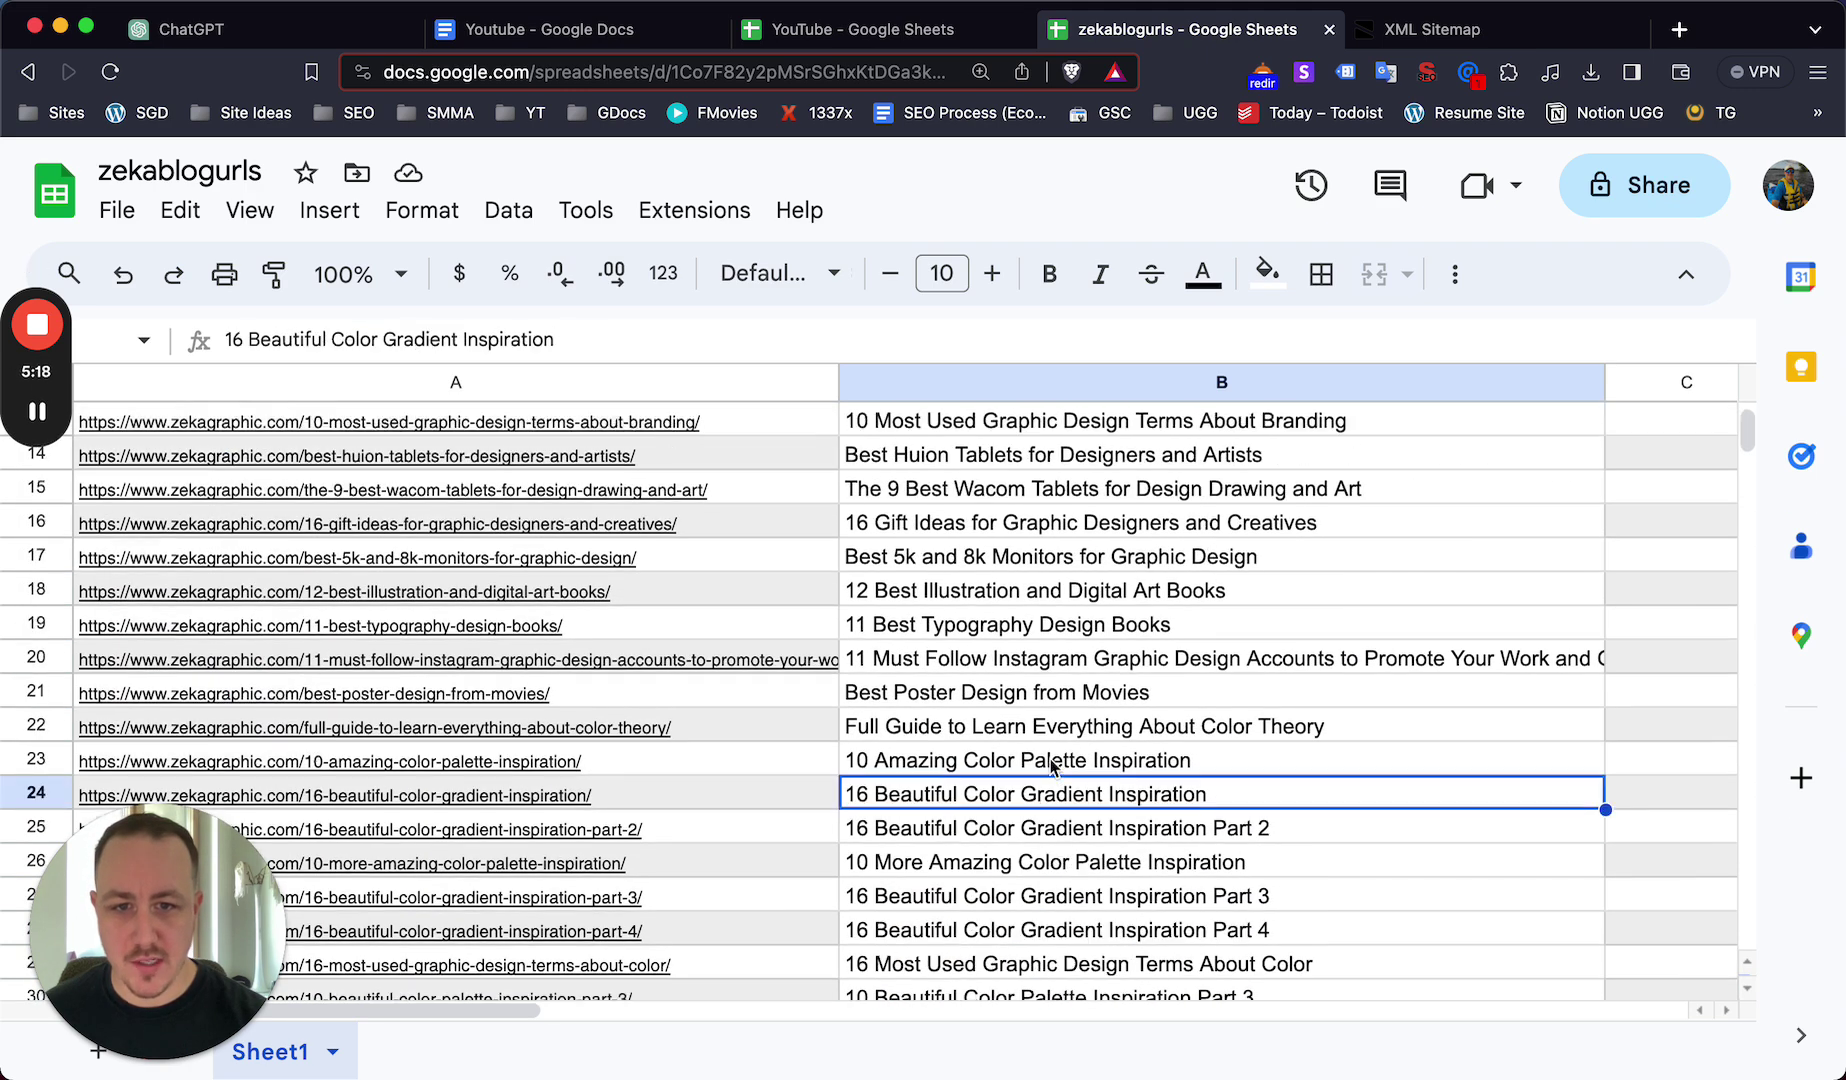
pyautogui.click(1040, 730)
pyautogui.scroll(-3, 1022, 656)
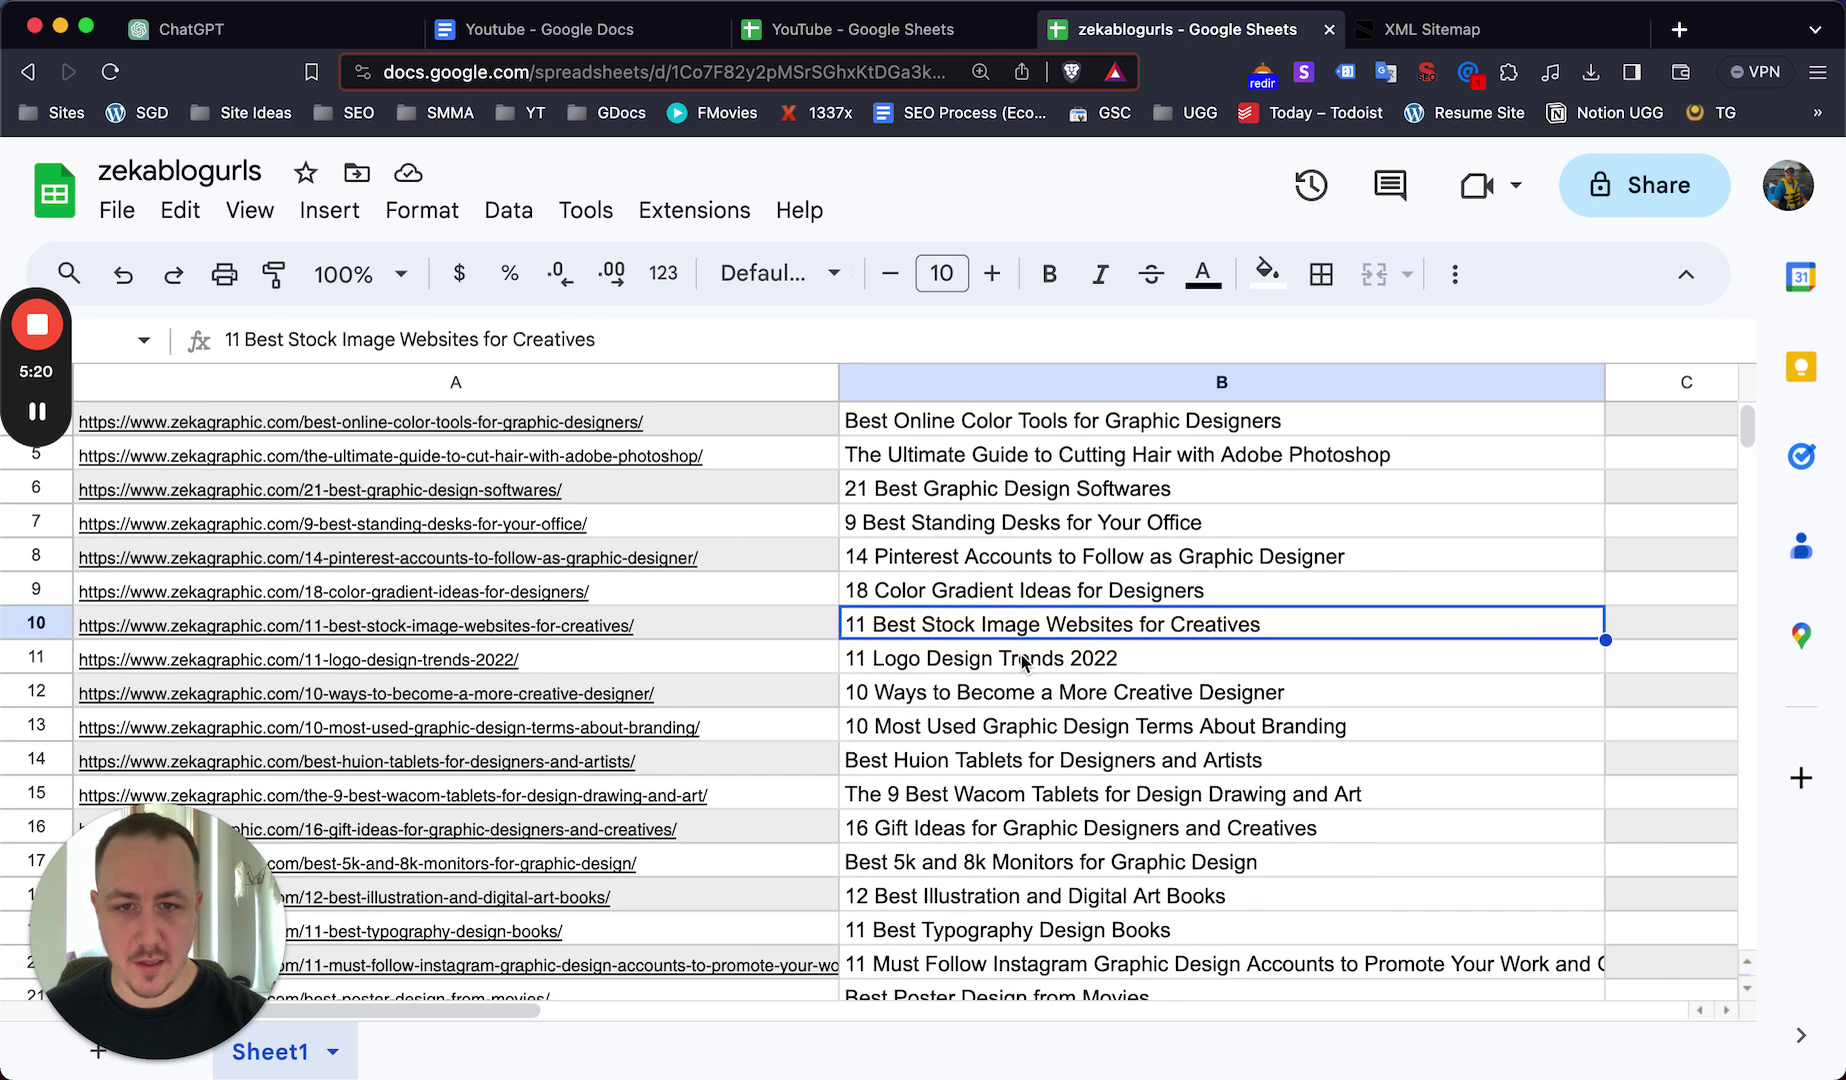
pyautogui.click(1022, 656)
pyautogui.scroll(-3, 1022, 656)
pyautogui.click(1022, 656)
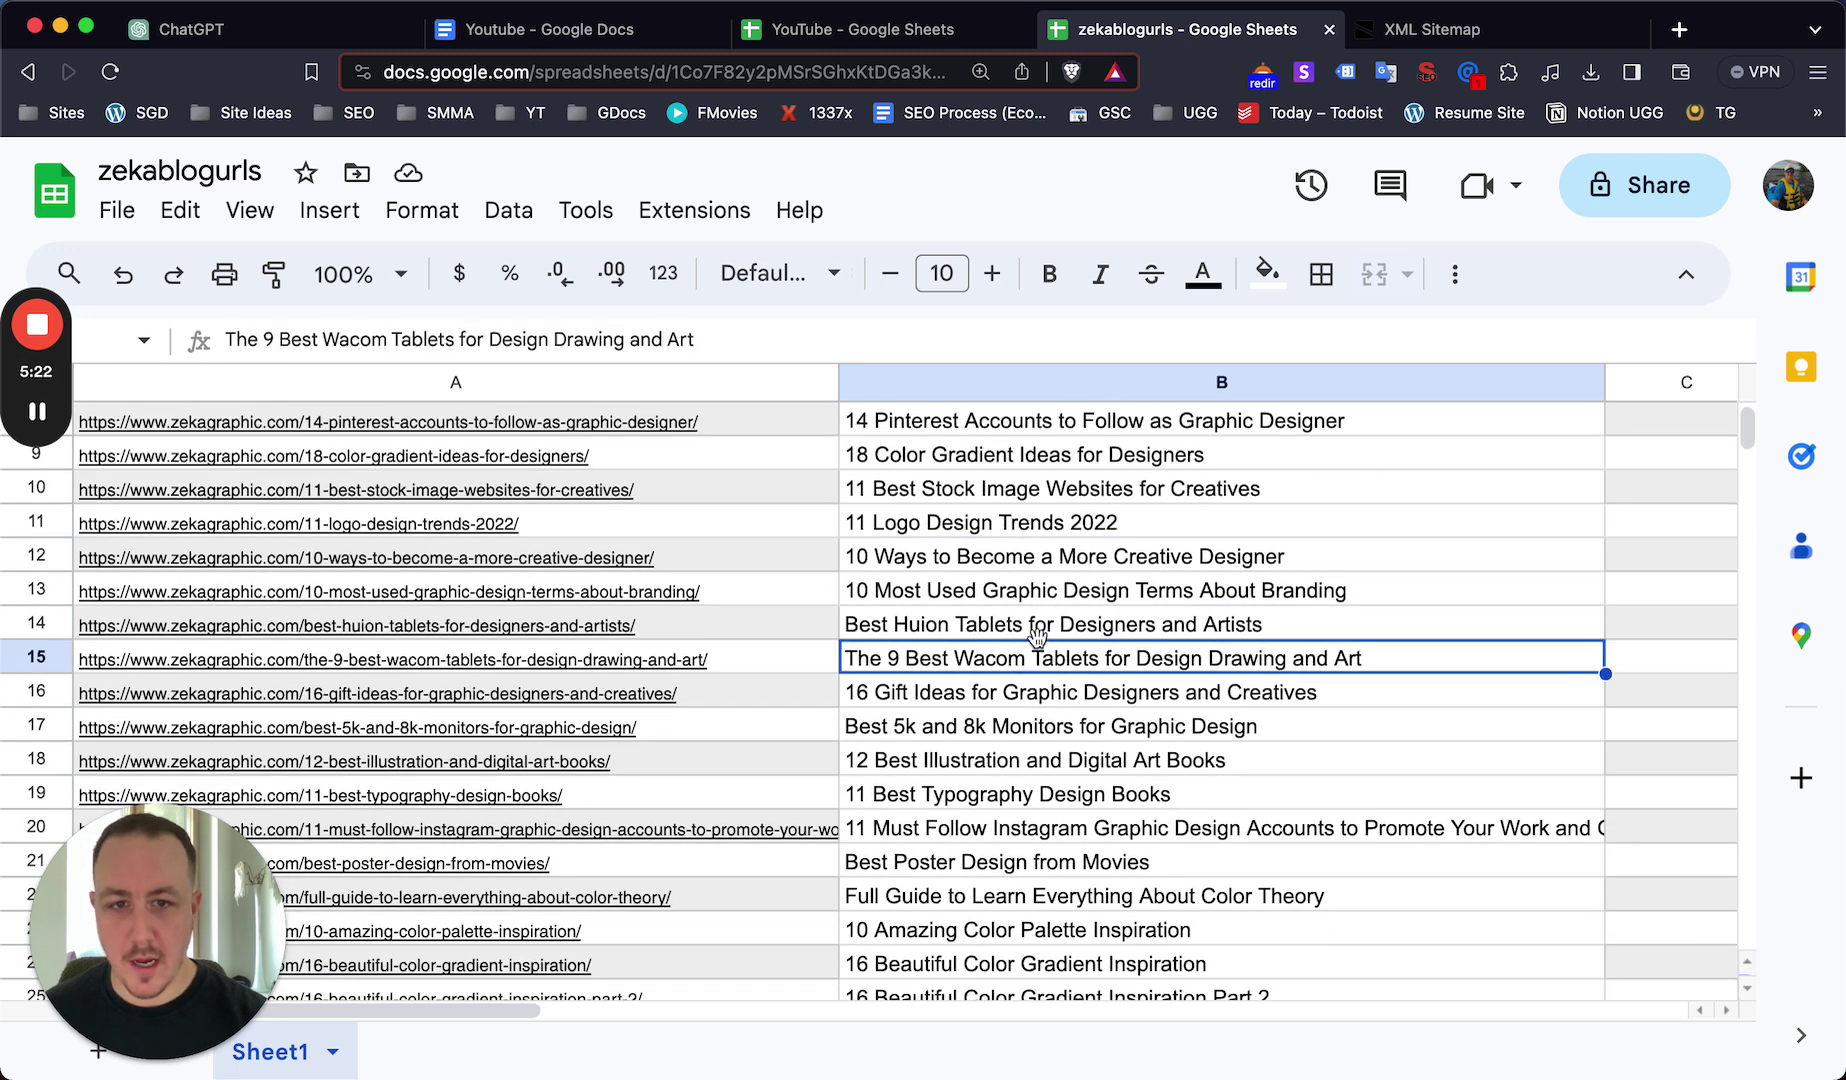
pyautogui.scroll(-3, 1025, 790)
pyautogui.click(1061, 897)
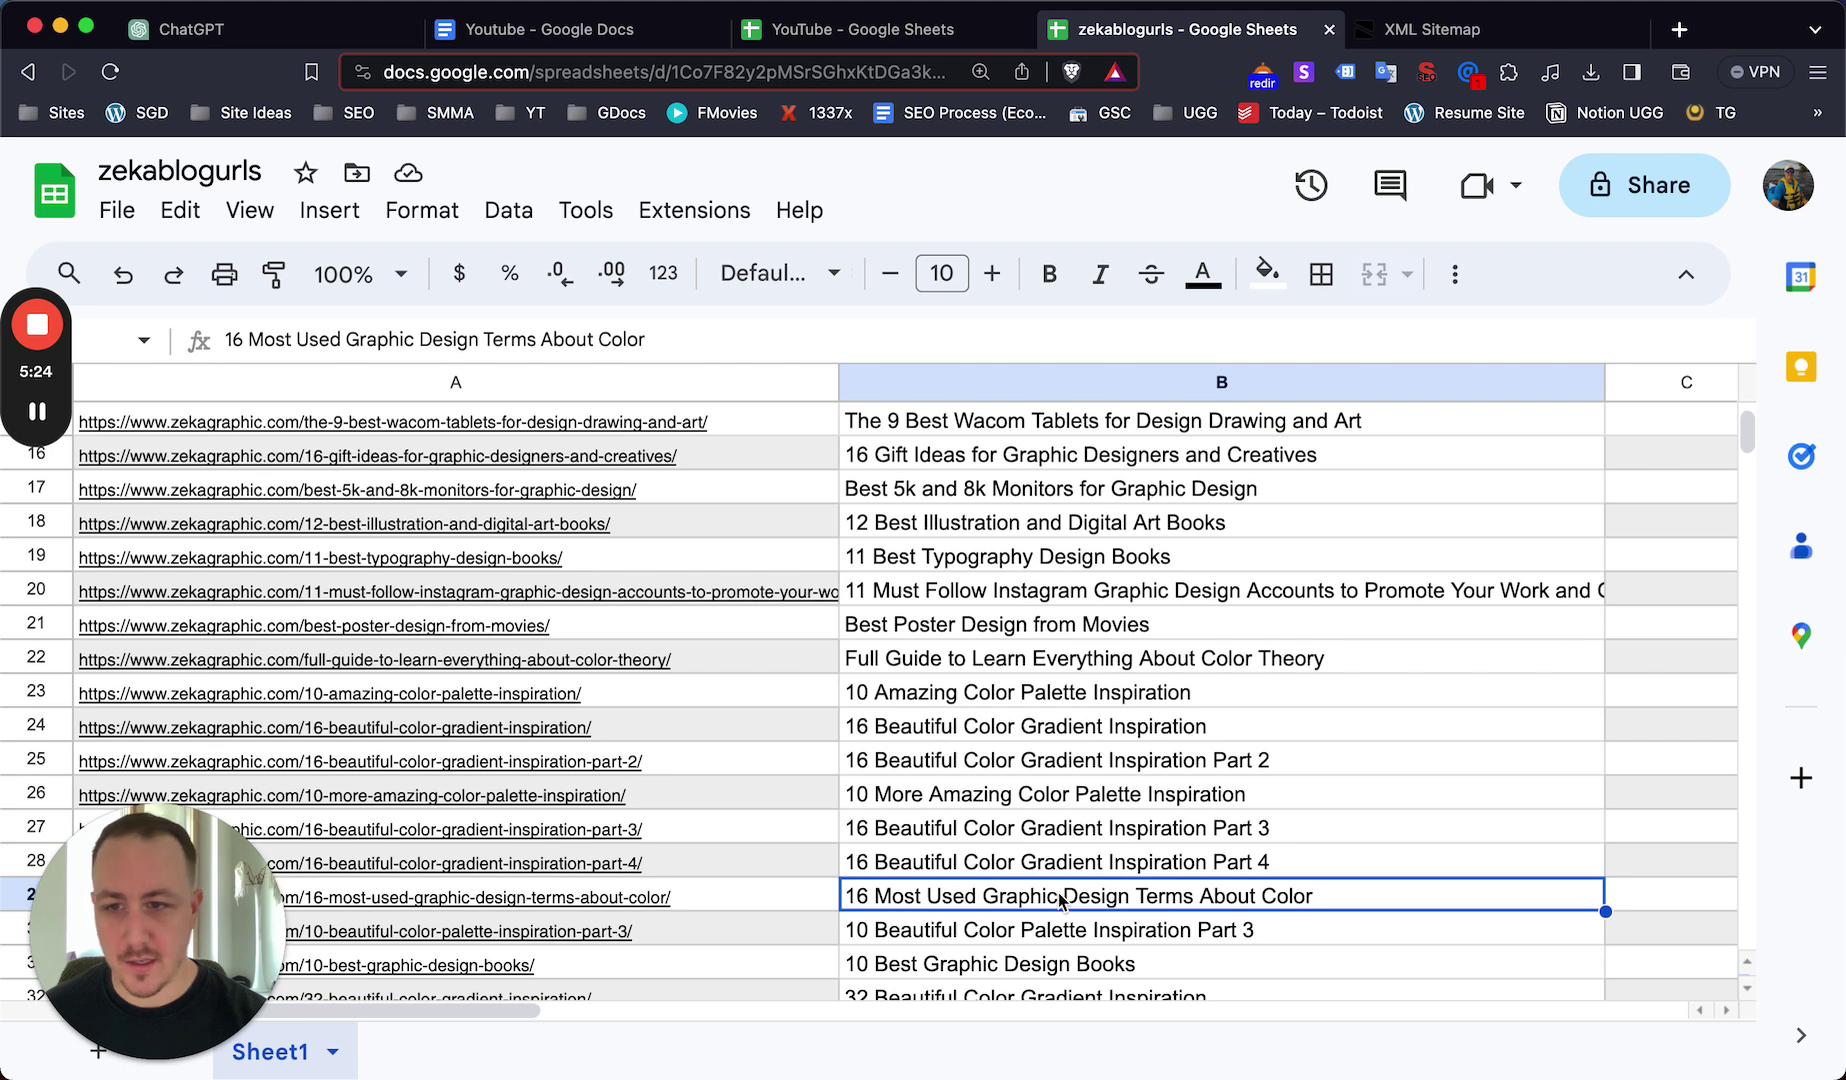
pyautogui.click(1040, 745)
pyautogui.scroll(5, 1038, 700)
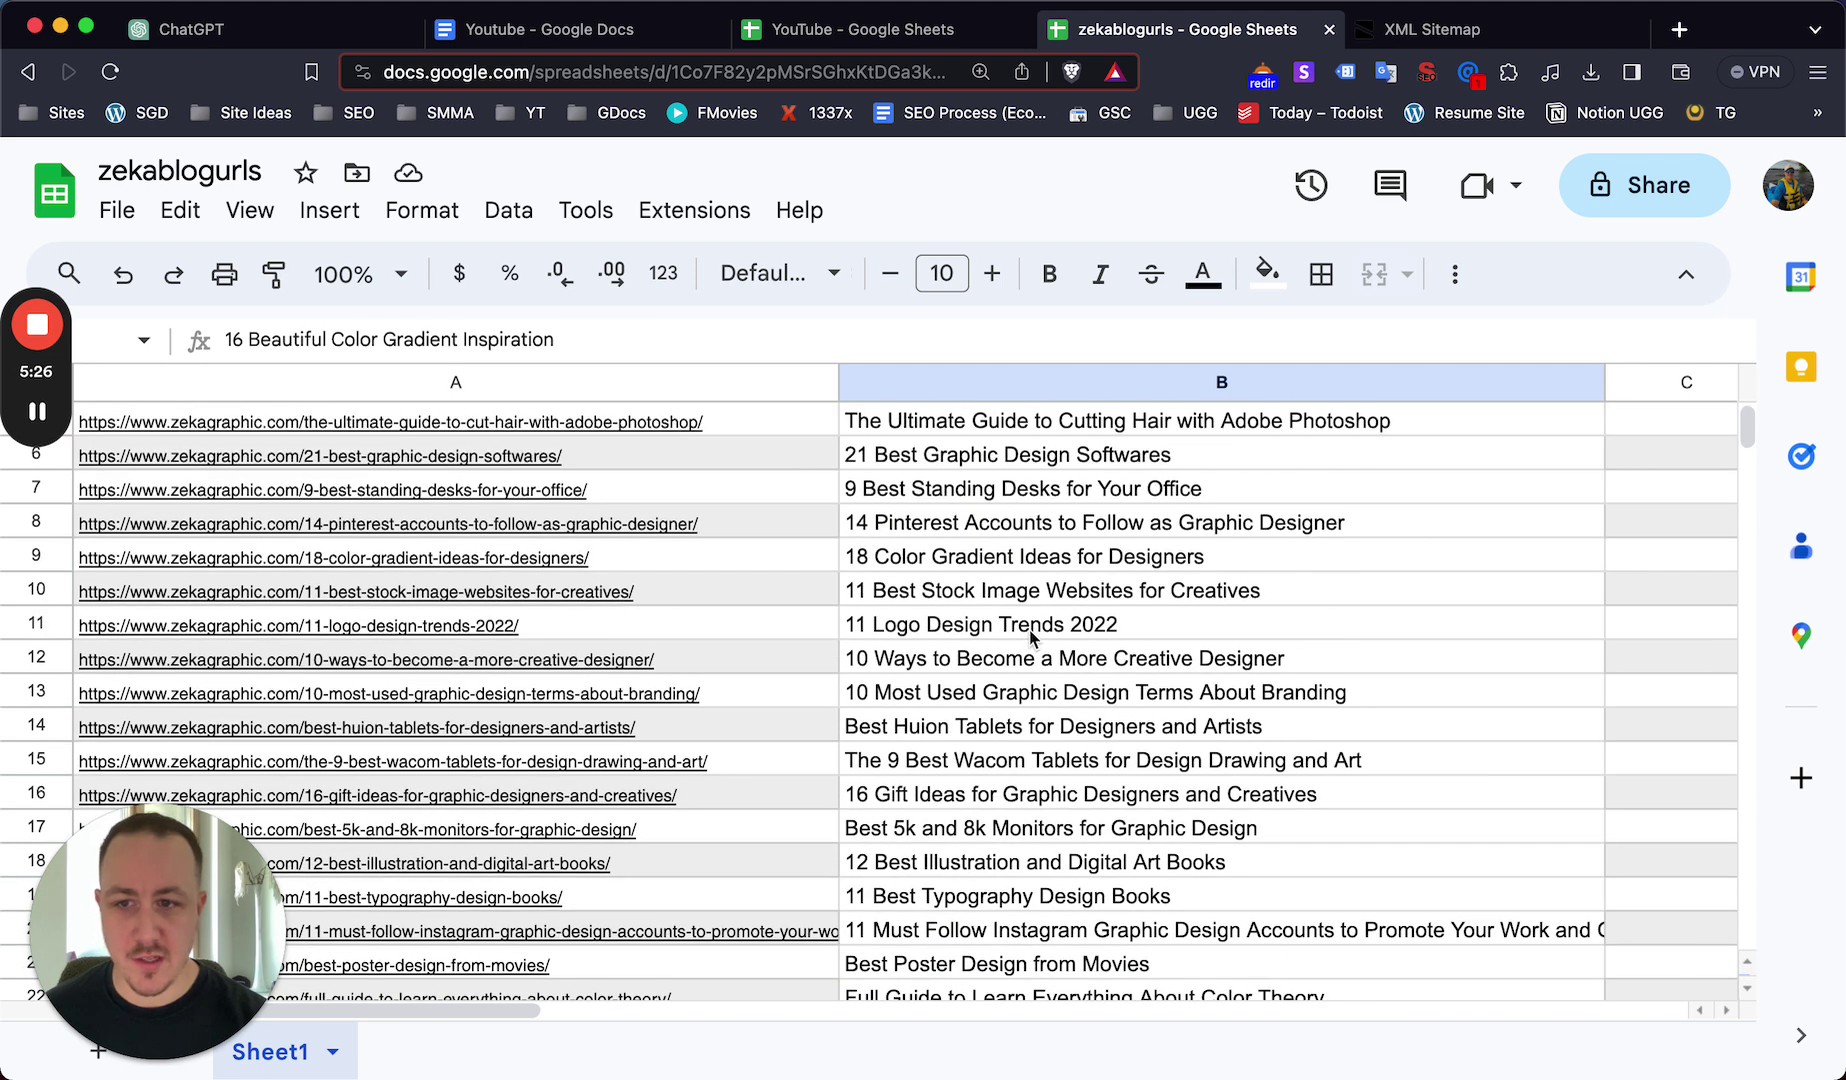
pyautogui.click(1030, 630)
pyautogui.click(1009, 521)
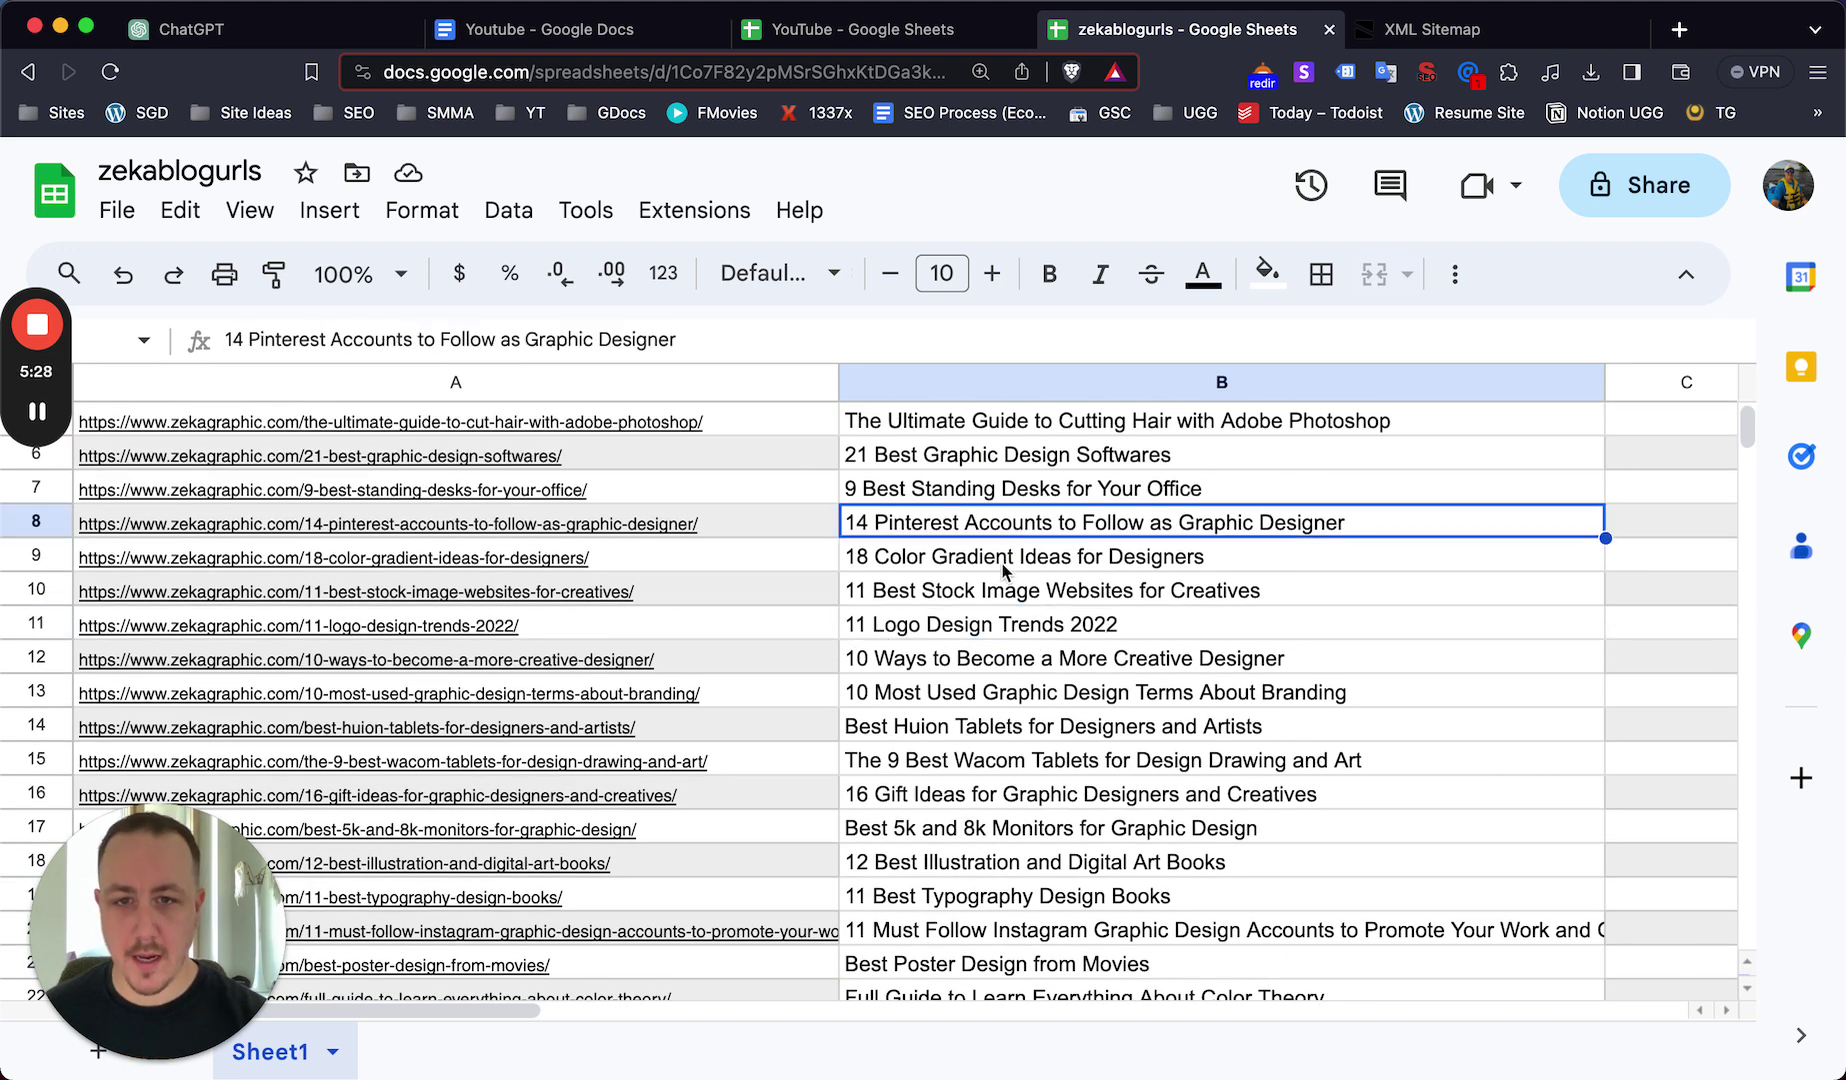
# - Select B9's title '18 Color Gradient Ideas for Designers' in the formula bar, excluding its leading number
pyautogui.click(1006, 566)
pyautogui.click(247, 339)
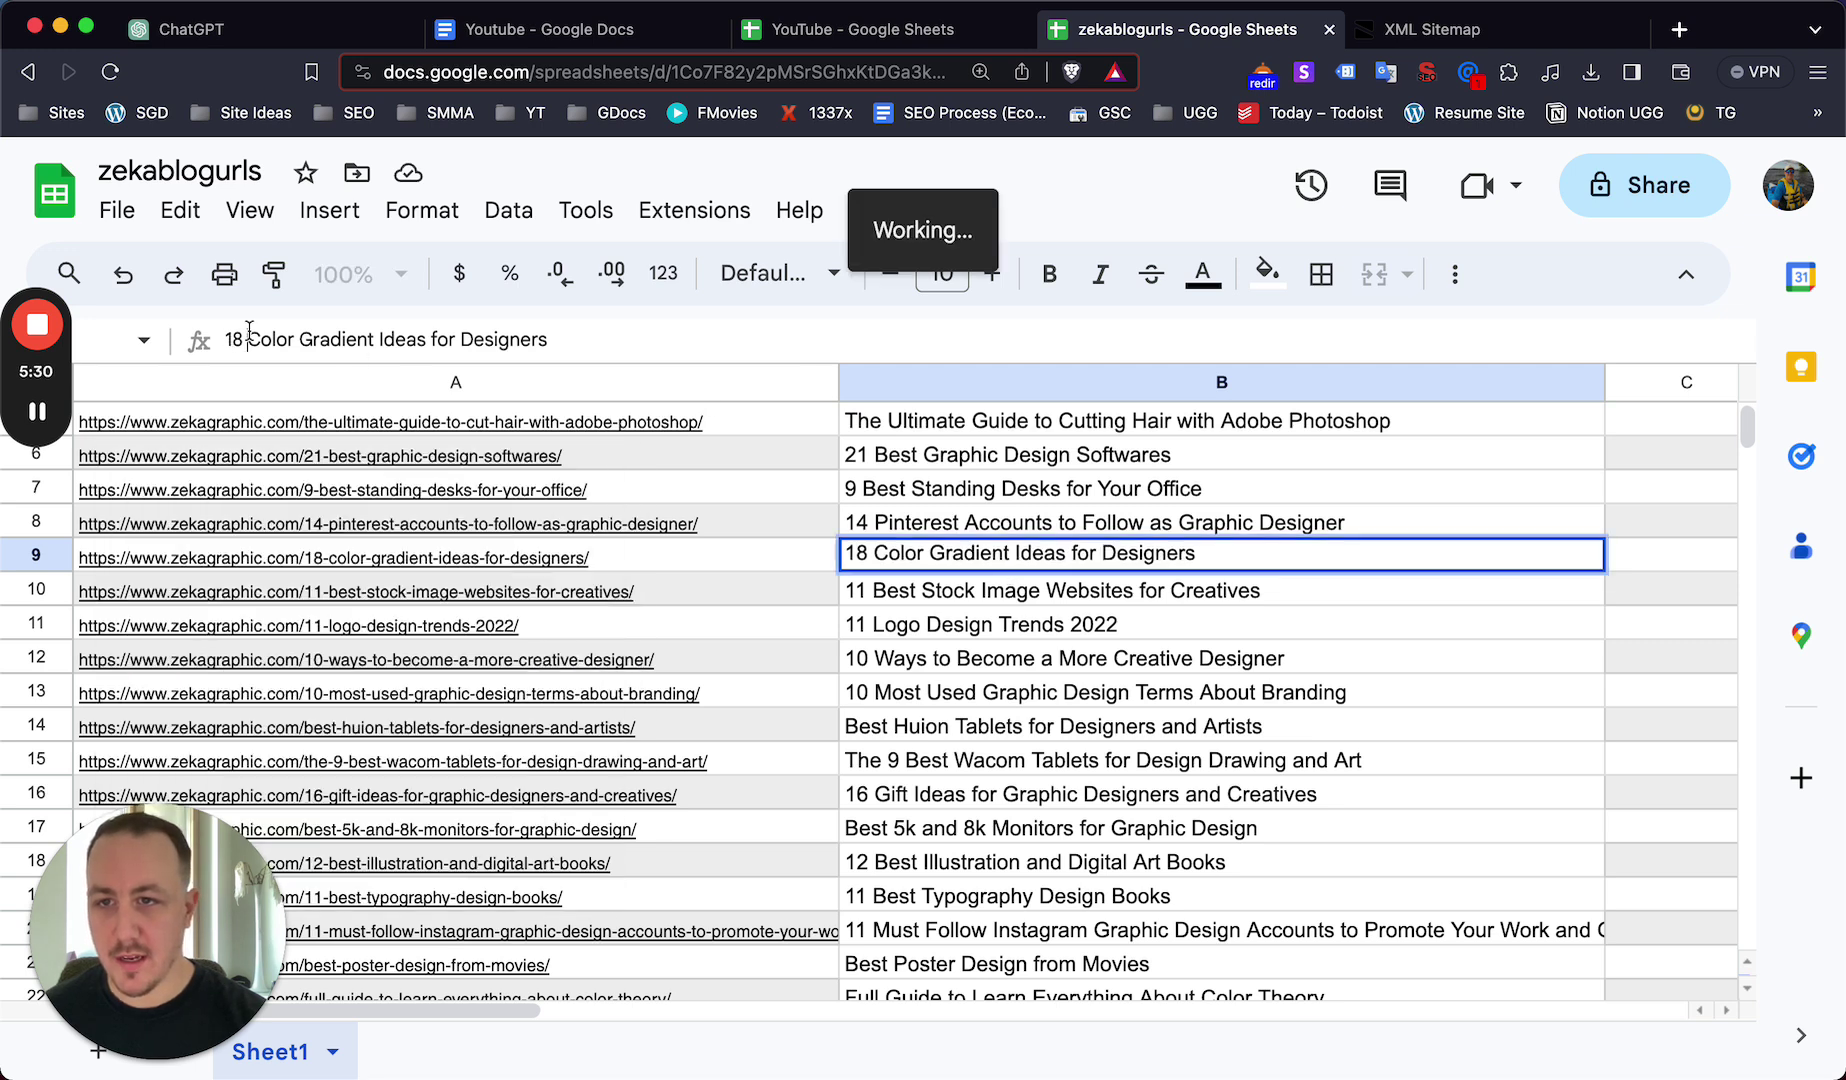
pyautogui.moveTo(247, 339); pyautogui.dragTo(545, 346)
pyautogui.press('super+c')
# - Look up the copied blog title as a keyword in Semrush's Keyword Overview
pyautogui.press('super+t')
pyautogui.write('semrush.com')
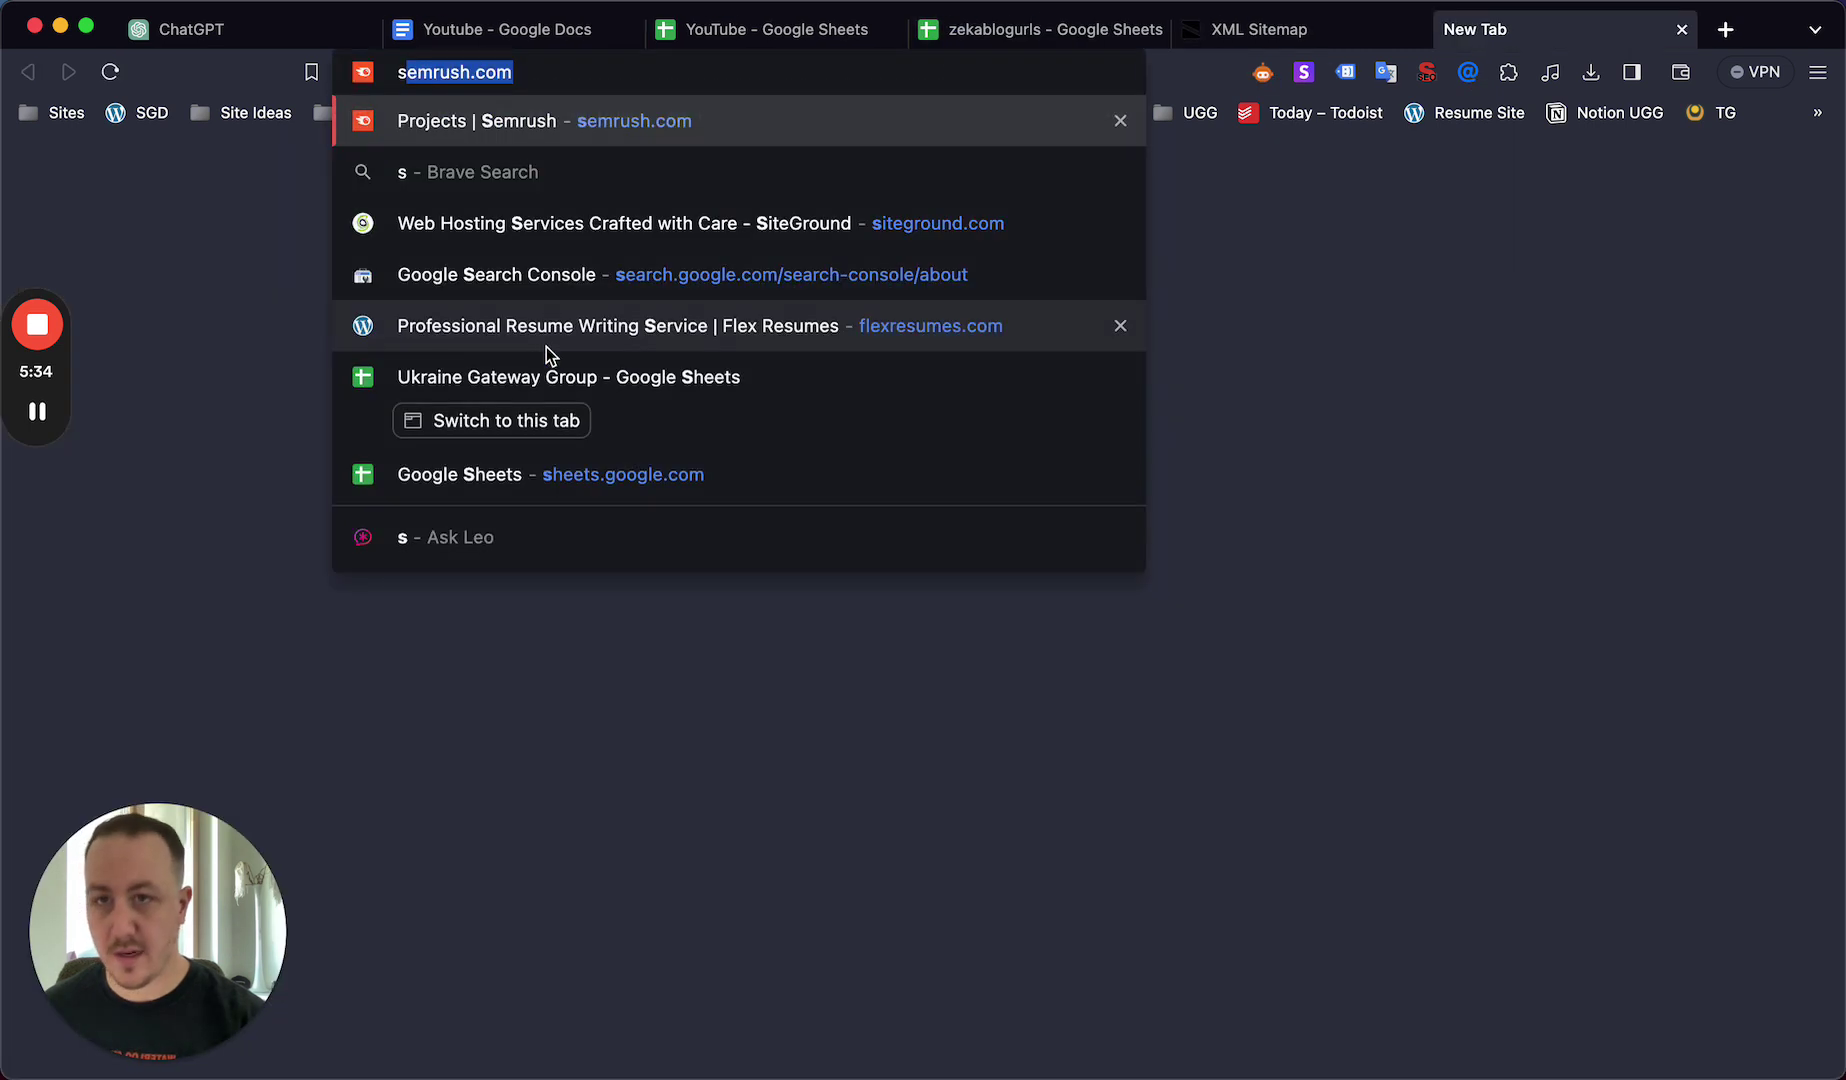
pyautogui.press('Return')
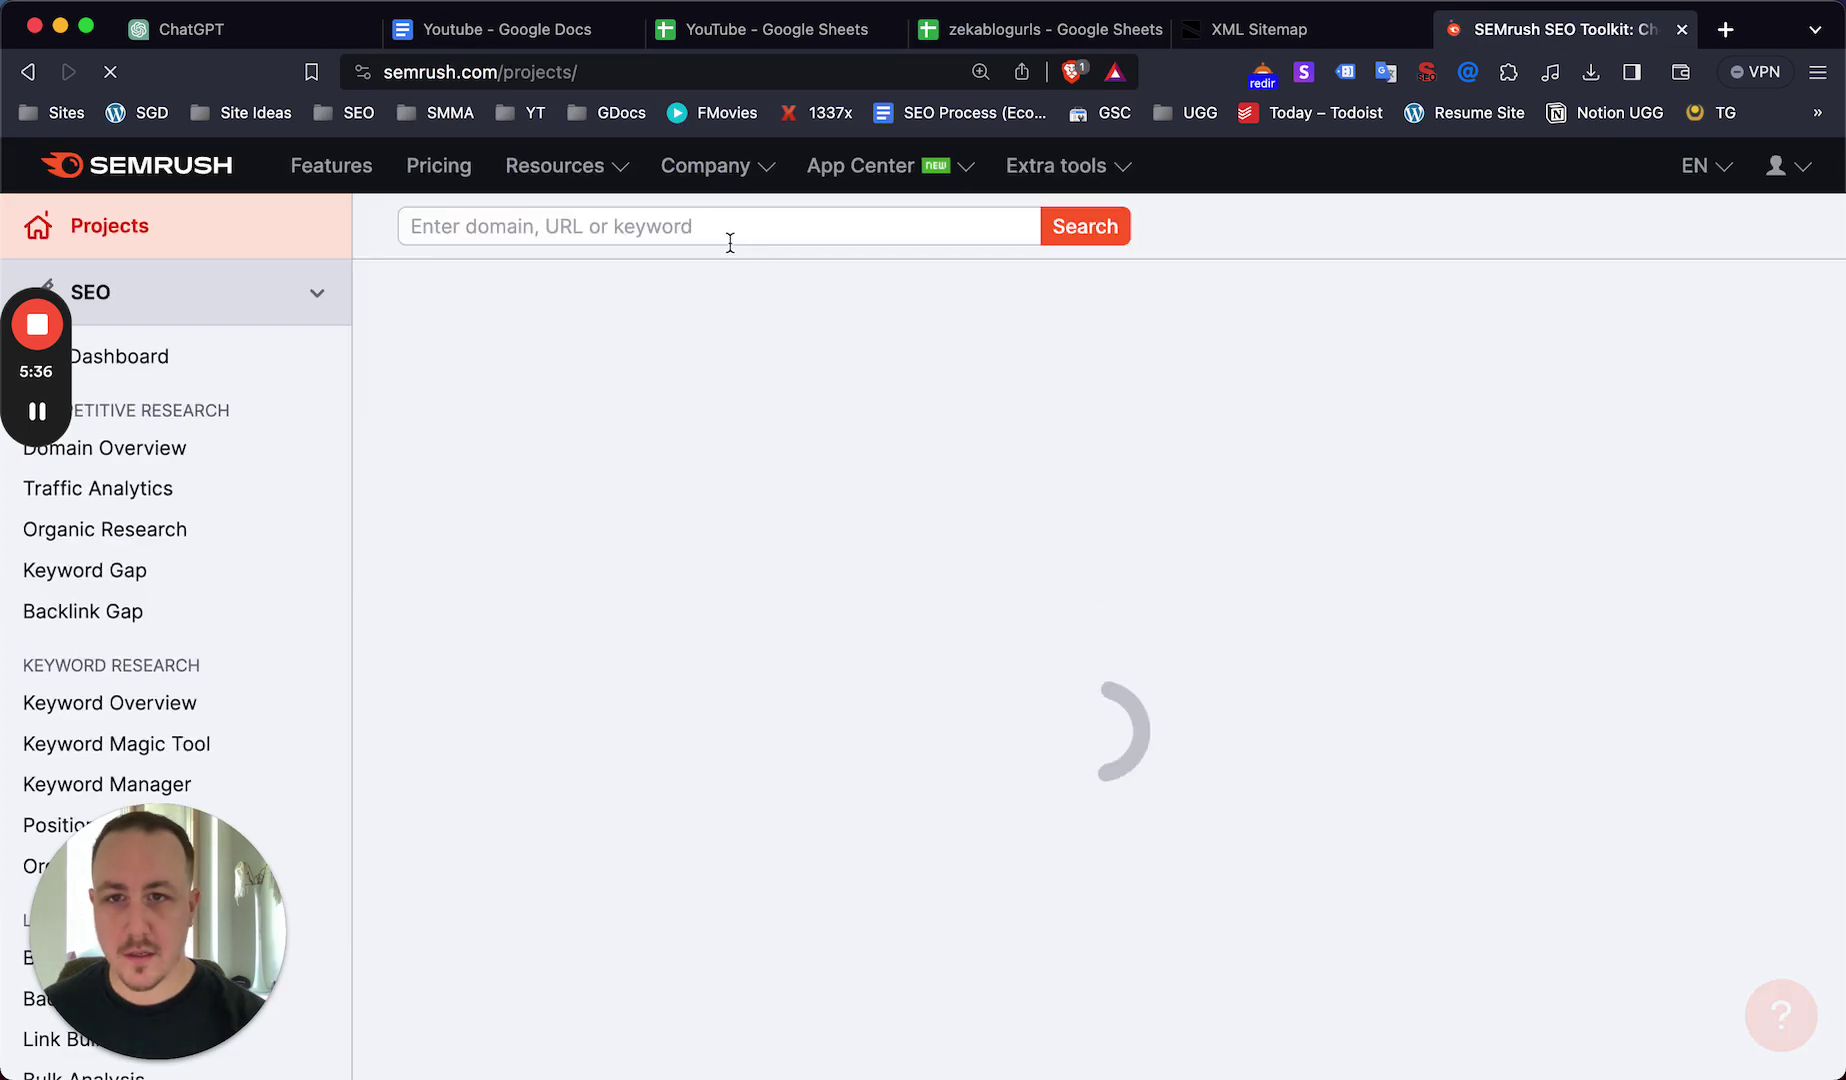
pyautogui.click(729, 227)
pyautogui.press('super+v')
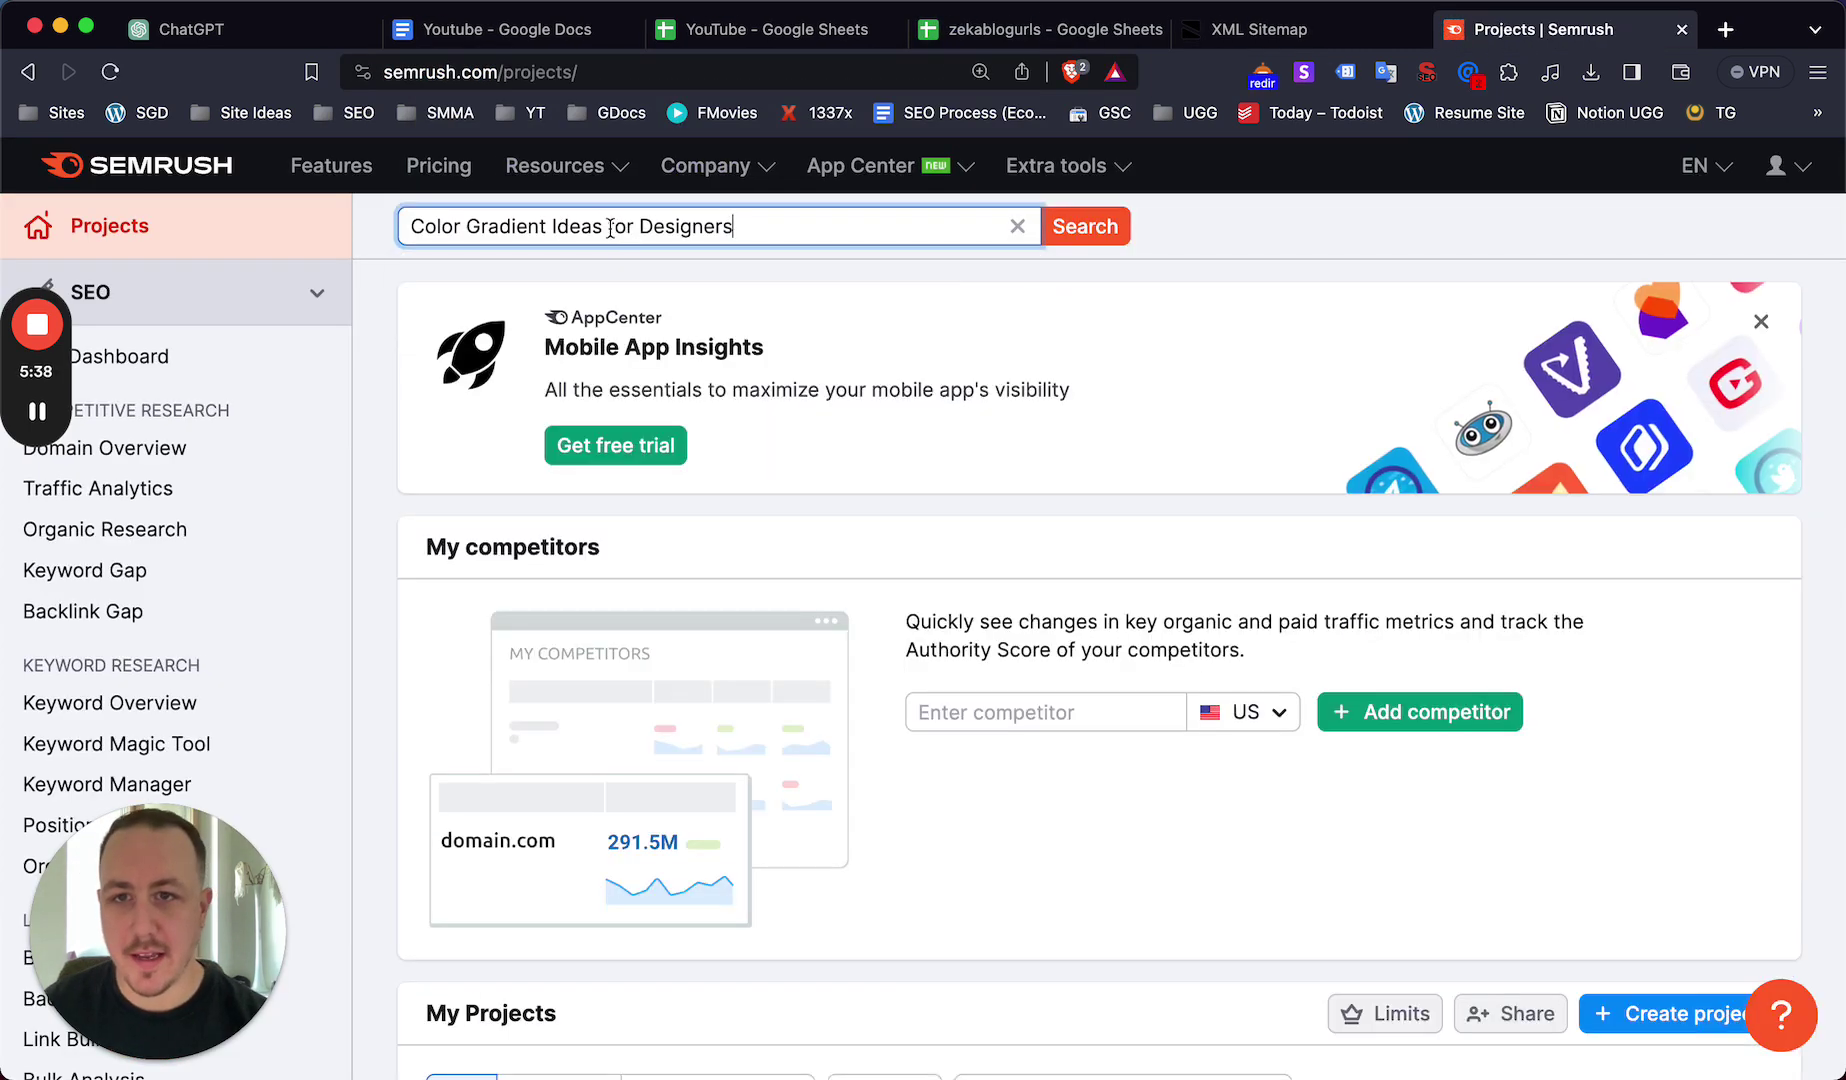
pyautogui.click(1078, 234)
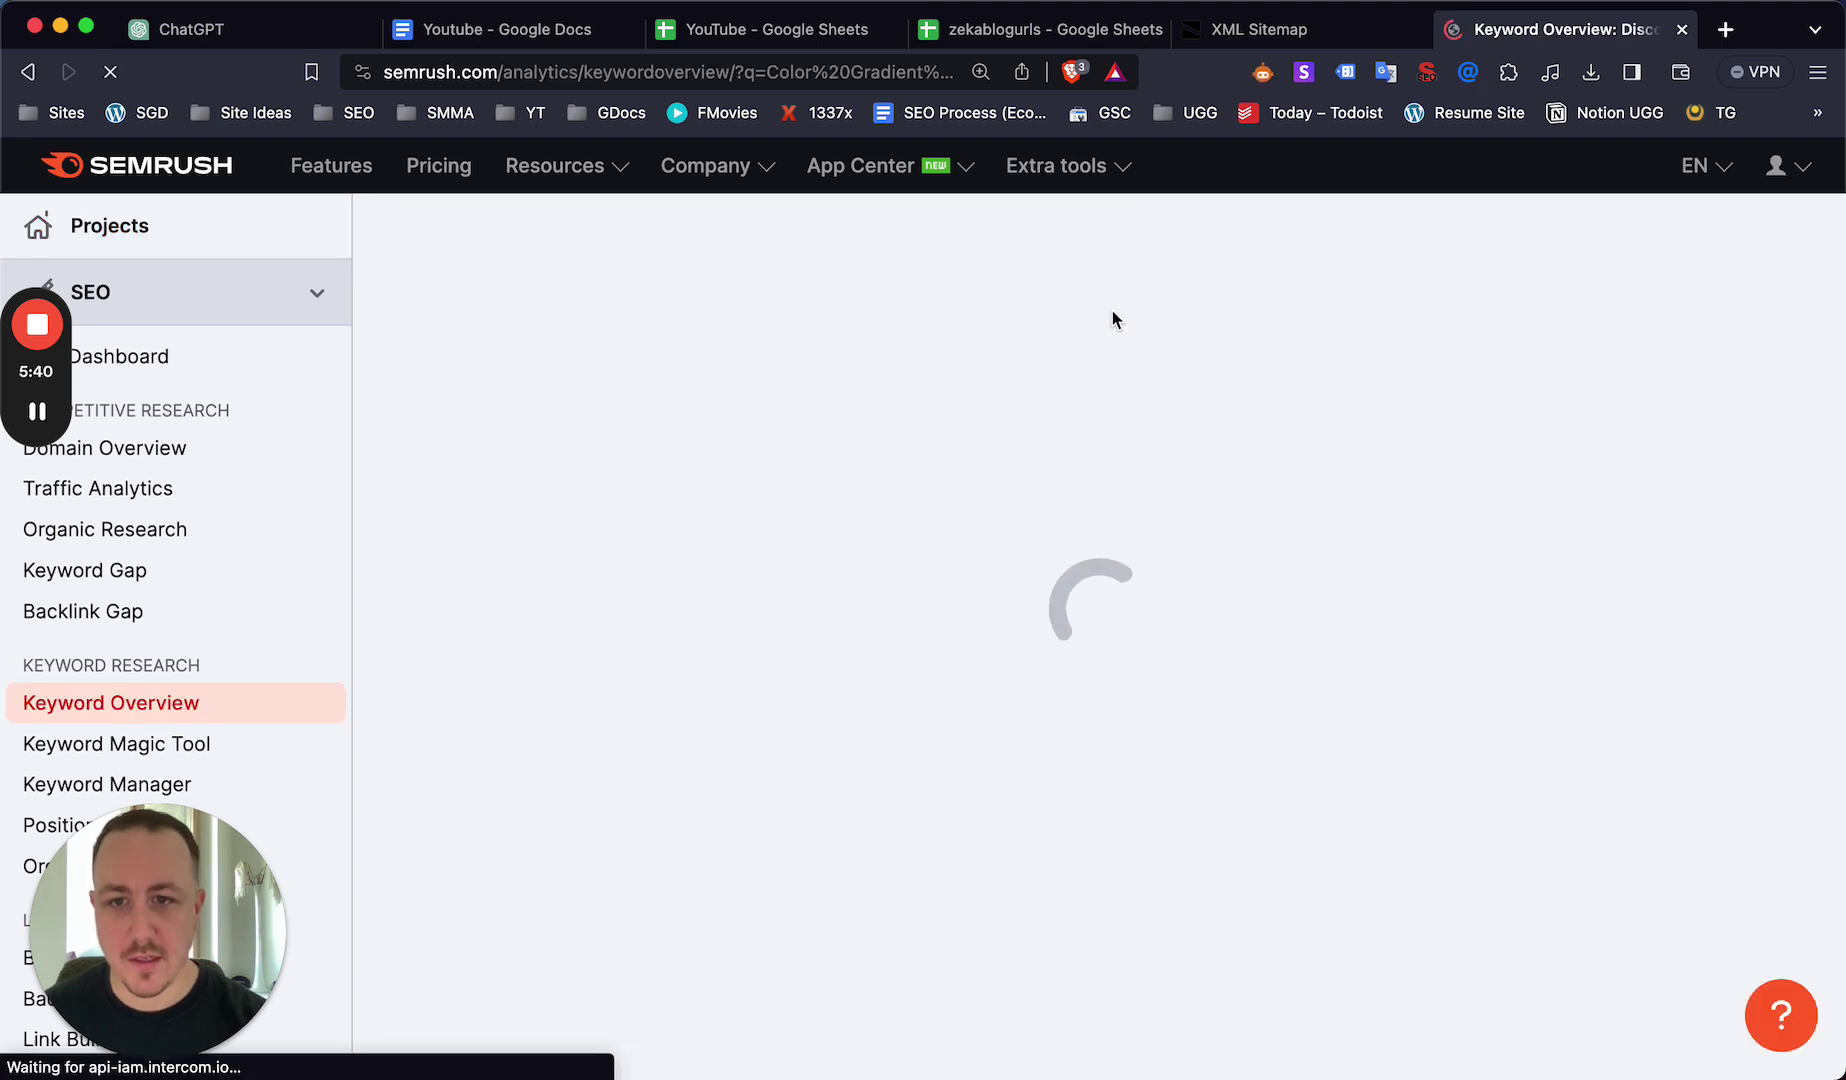
pyautogui.scroll(-3, 1012, 470)
pyautogui.scroll(3, 1012, 470)
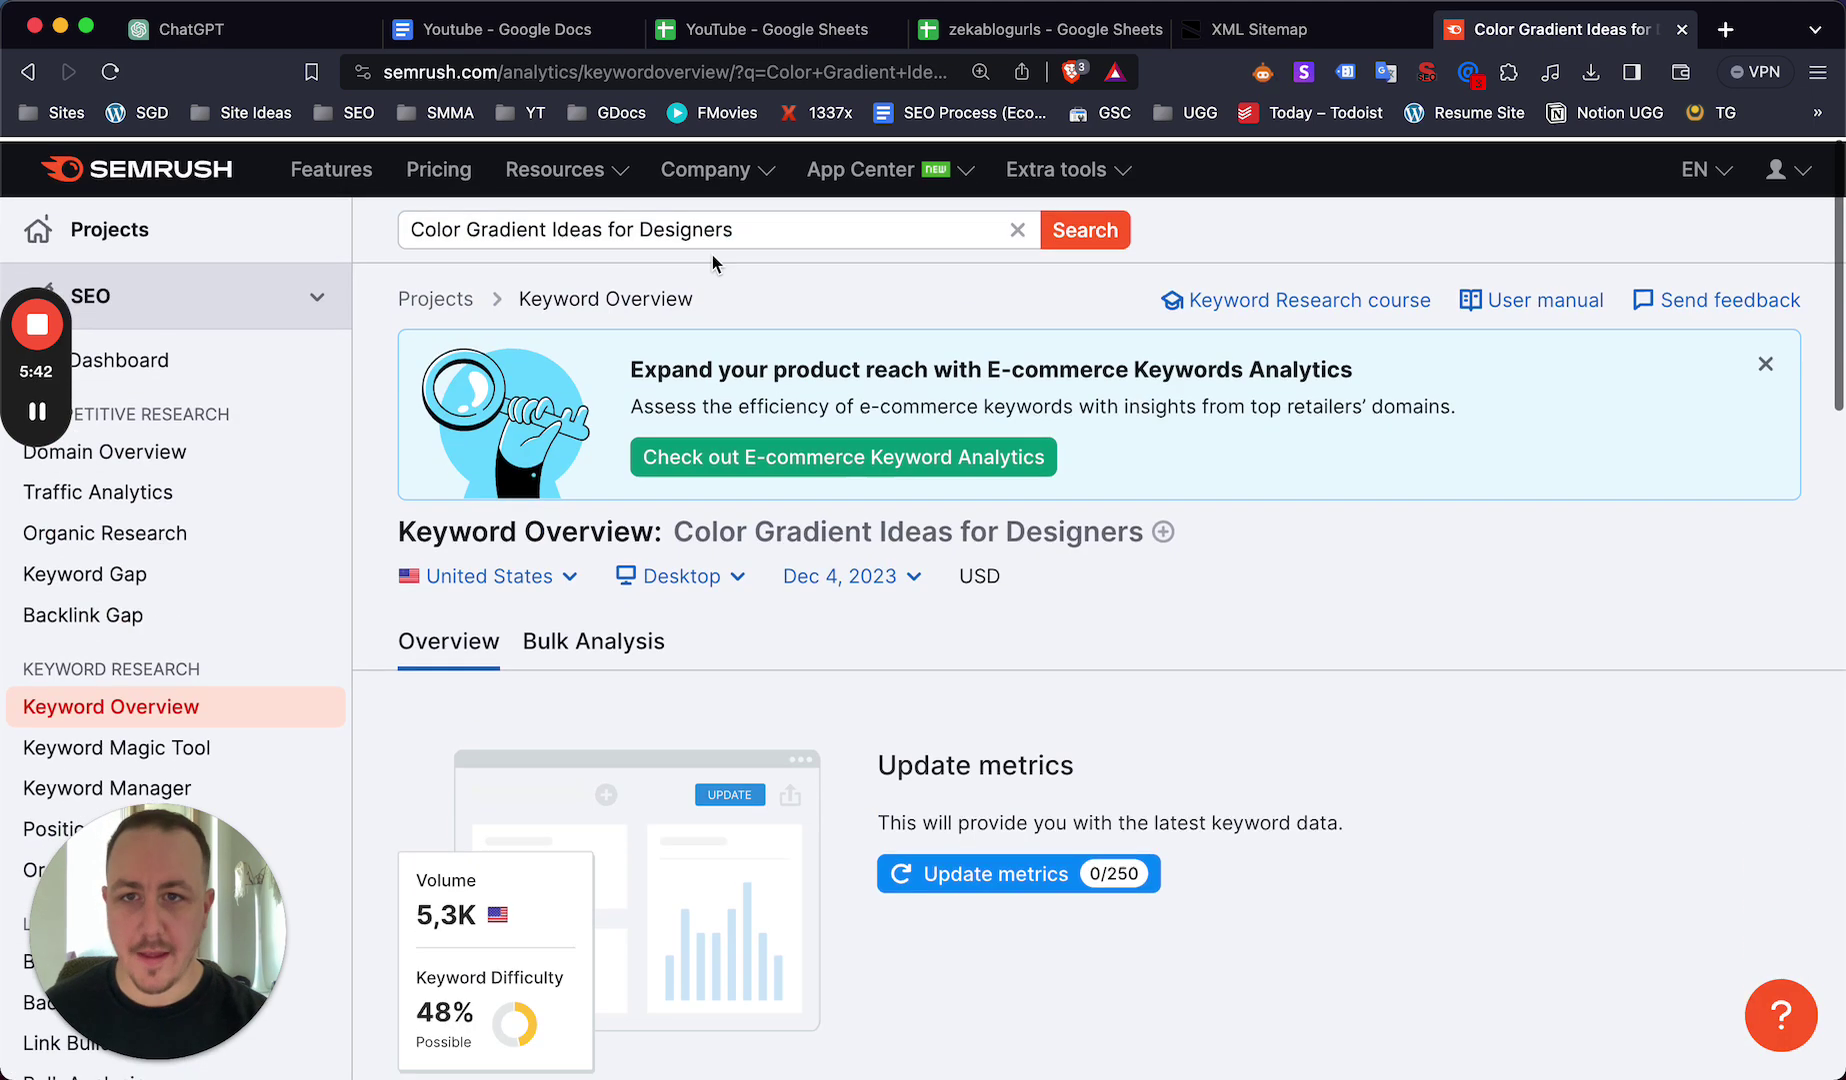
# - Shorten the query to 'Color Gradient Ideas' and check its volume: 20 US, 30 global
pyautogui.click(639, 227)
pyautogui.press('BackSpace')
pyautogui.press('BackSpace')
pyautogui.press('BackSpace')
pyautogui.press('BackSpace')
pyautogui.press('BackSpace')
pyautogui.press('BackSpace')
pyautogui.press('BackSpace')
pyautogui.press('BackSpace')
pyautogui.press('BackSpace')
pyautogui.press('BackSpace')
pyautogui.press('BackSpace')
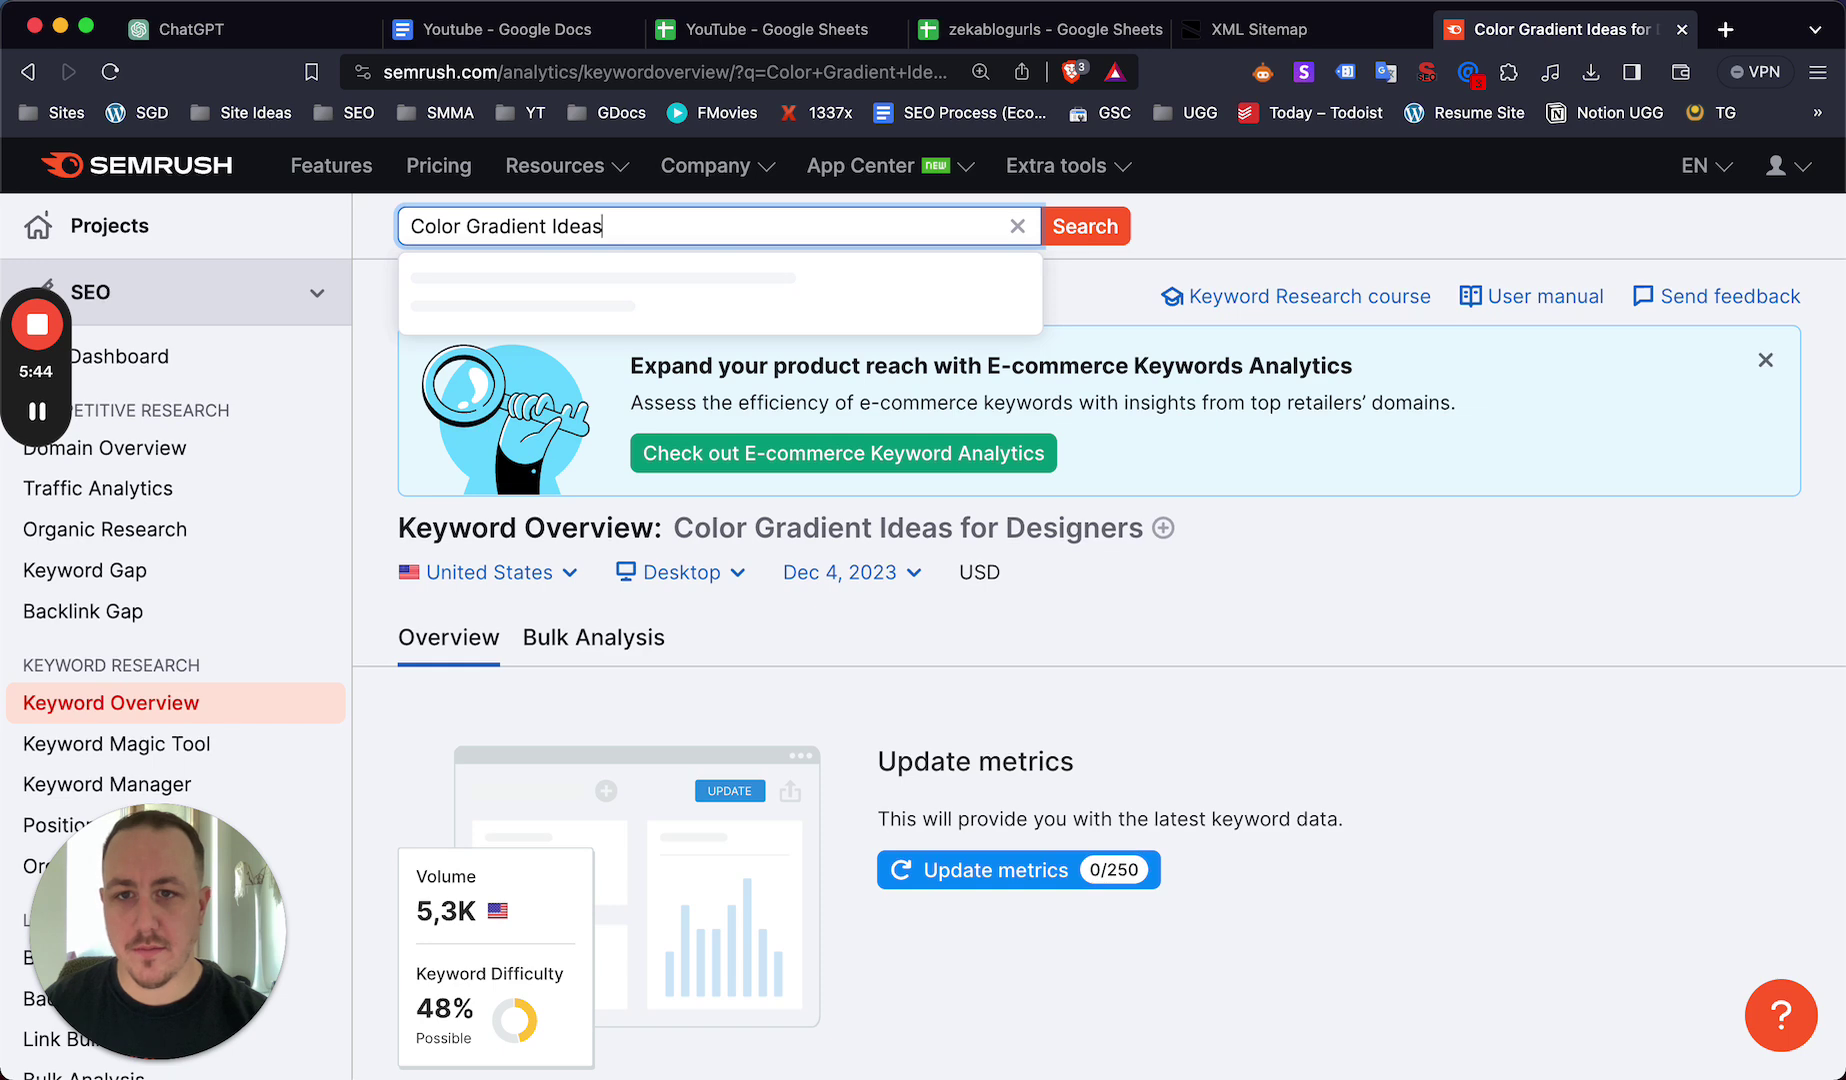
pyautogui.press('Return')
pyautogui.scroll(-5, 1134, 554)
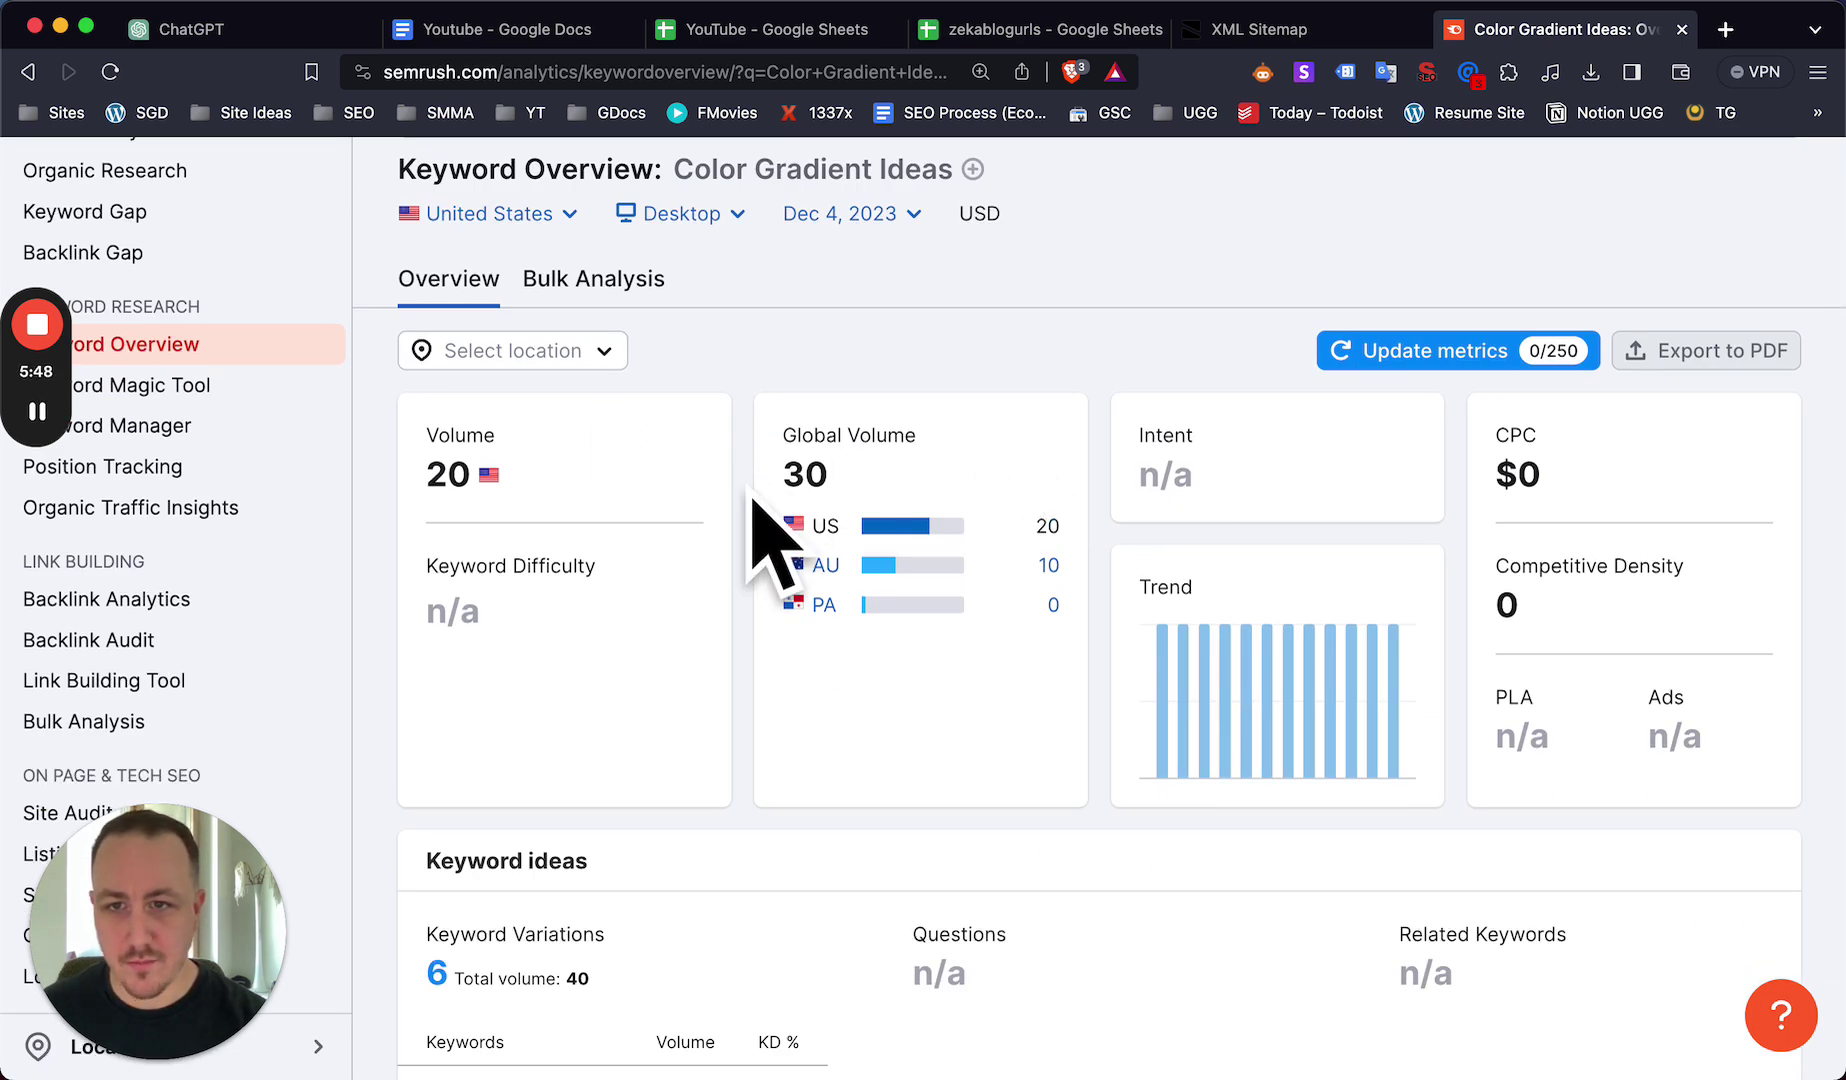
pyautogui.scroll(-5, 740, 530)
pyautogui.scroll(10, 760, 271)
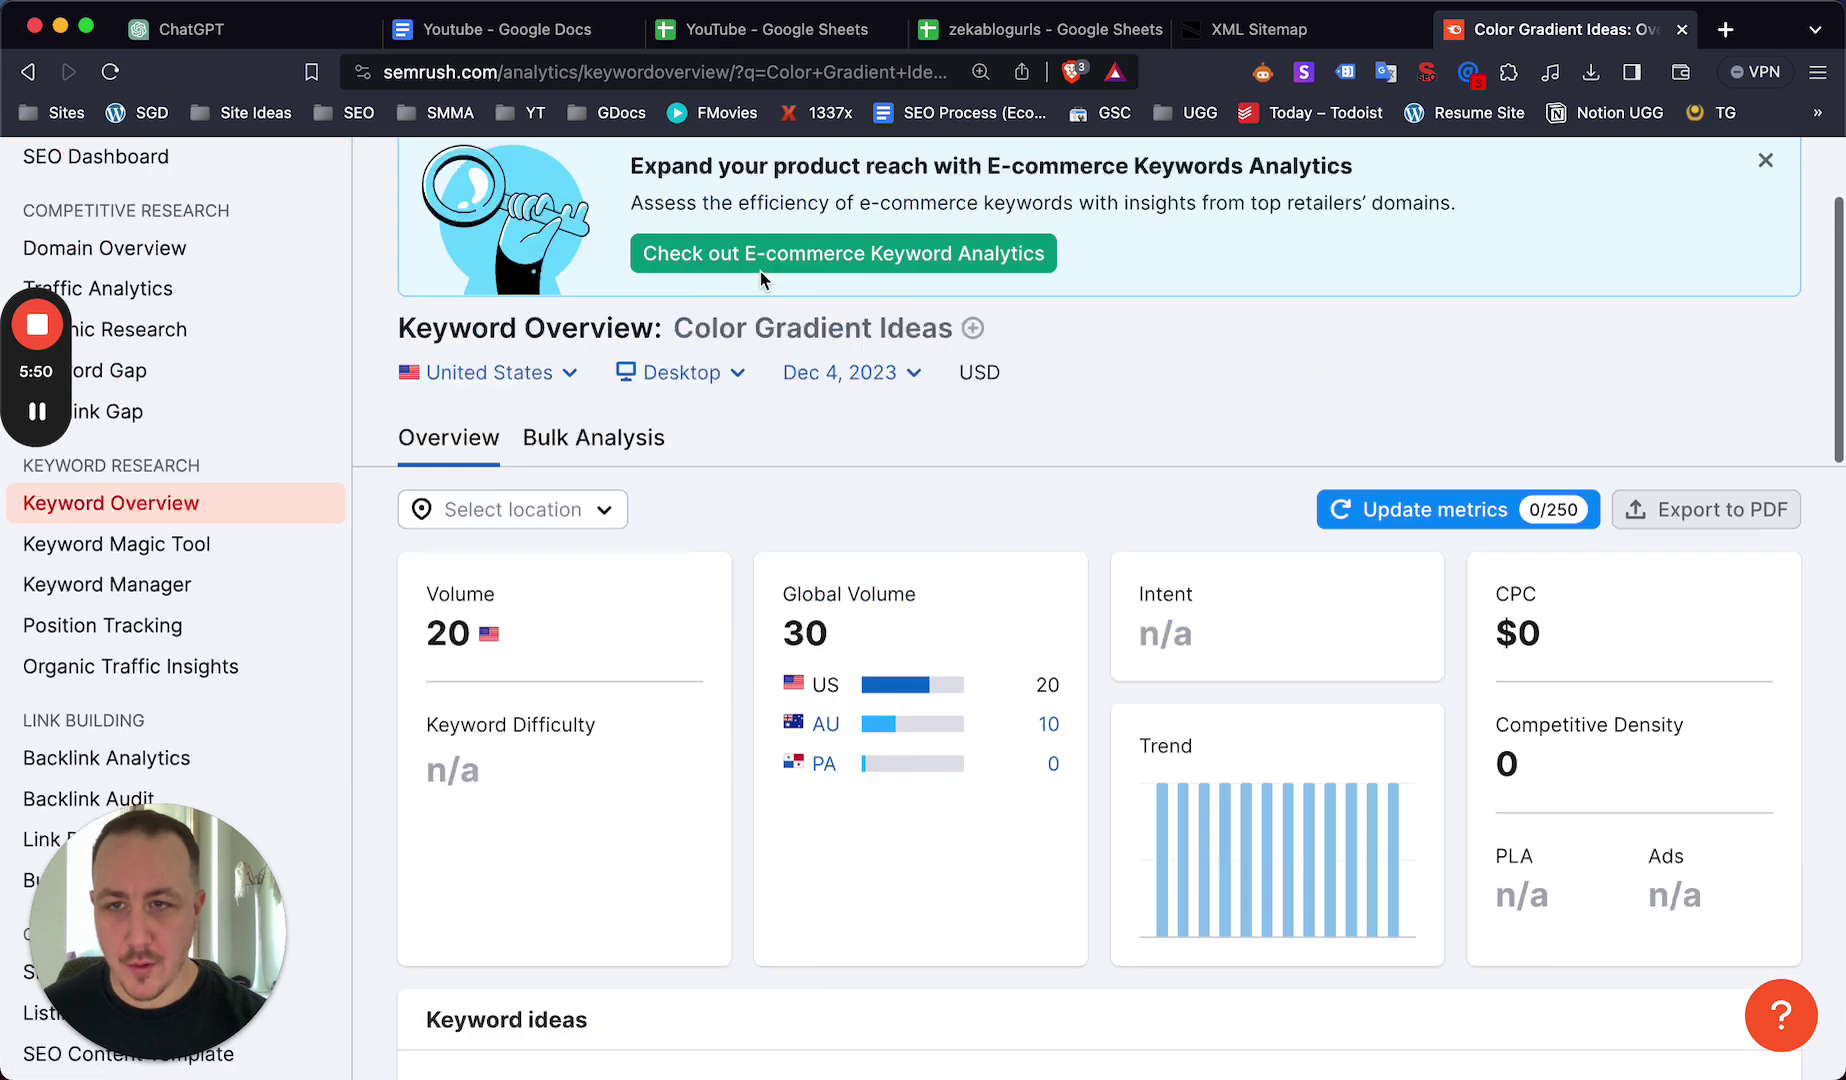
# - Google 'Color Gradient Ideas for Designers' and scan results for Zeka Design's 18-ideas post
pyautogui.click(754, 72)
pyautogui.write('google.com')
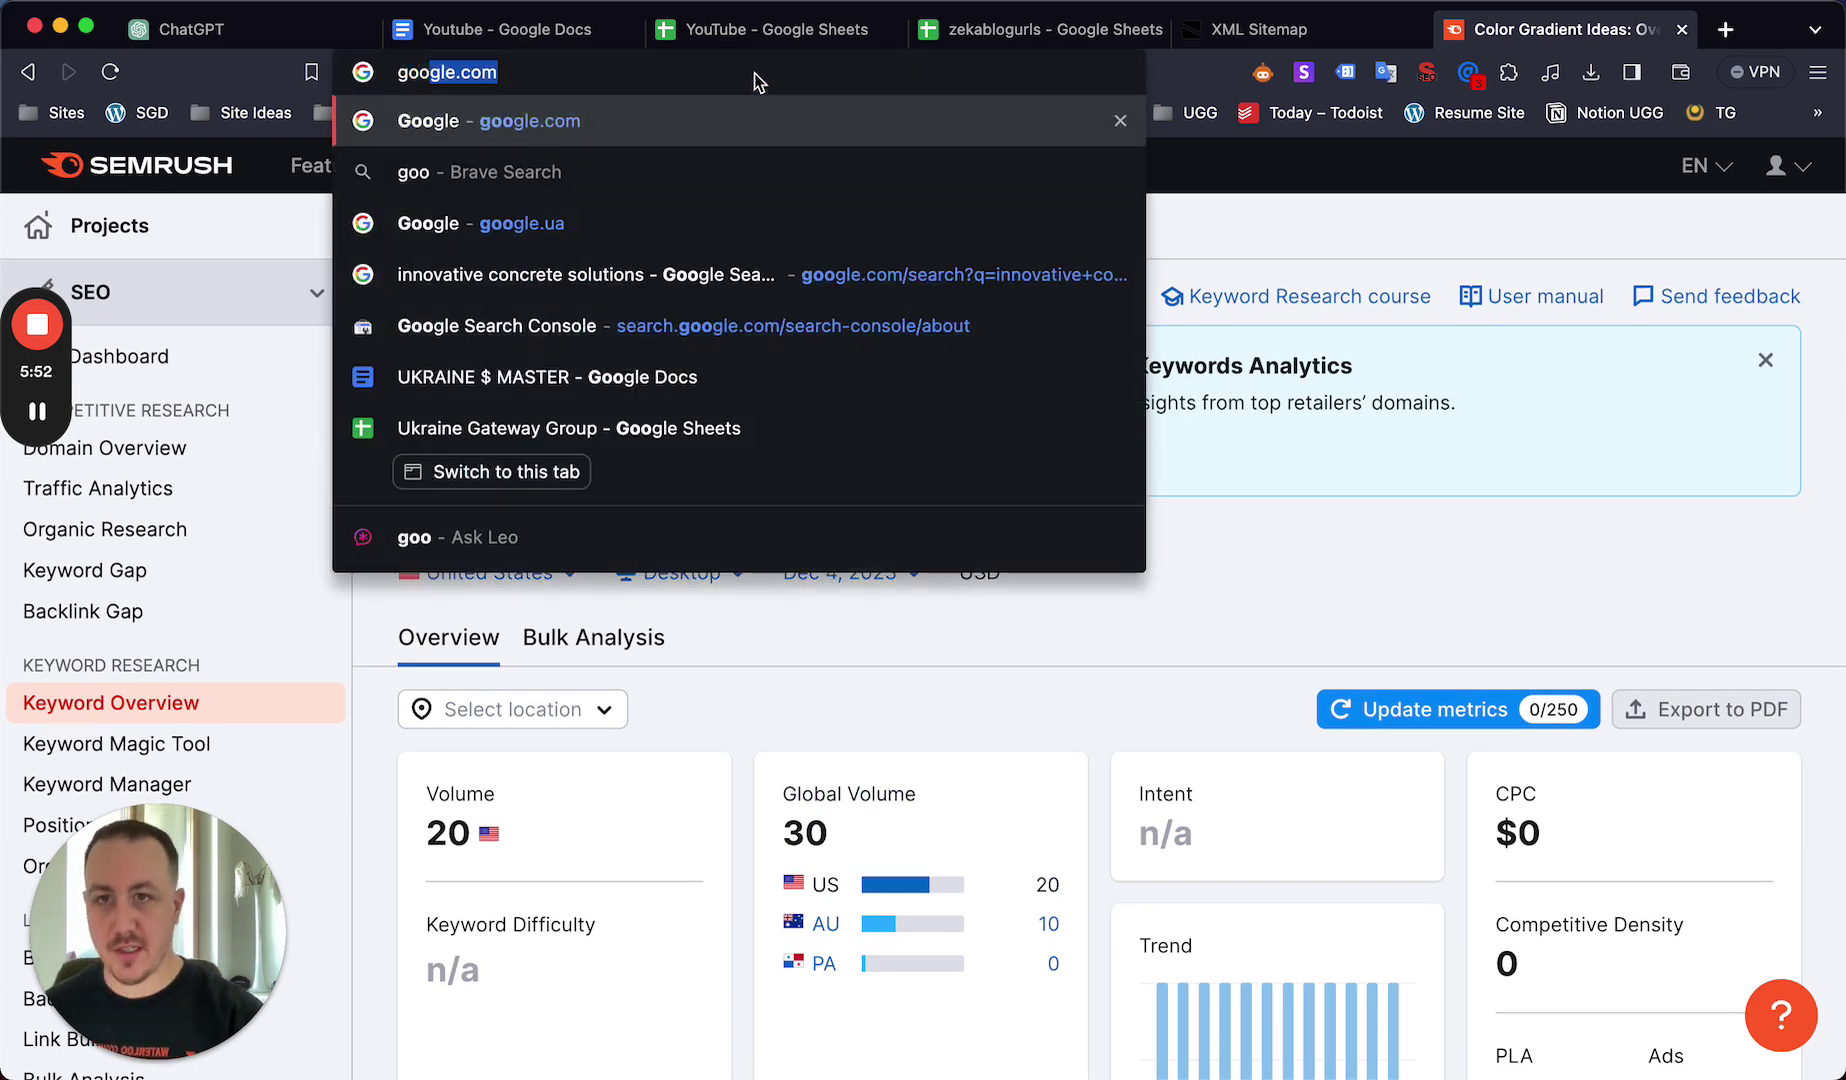
pyautogui.press('Return')
pyautogui.write('Color Gradient Ideas for Designers')
pyautogui.press('Return')
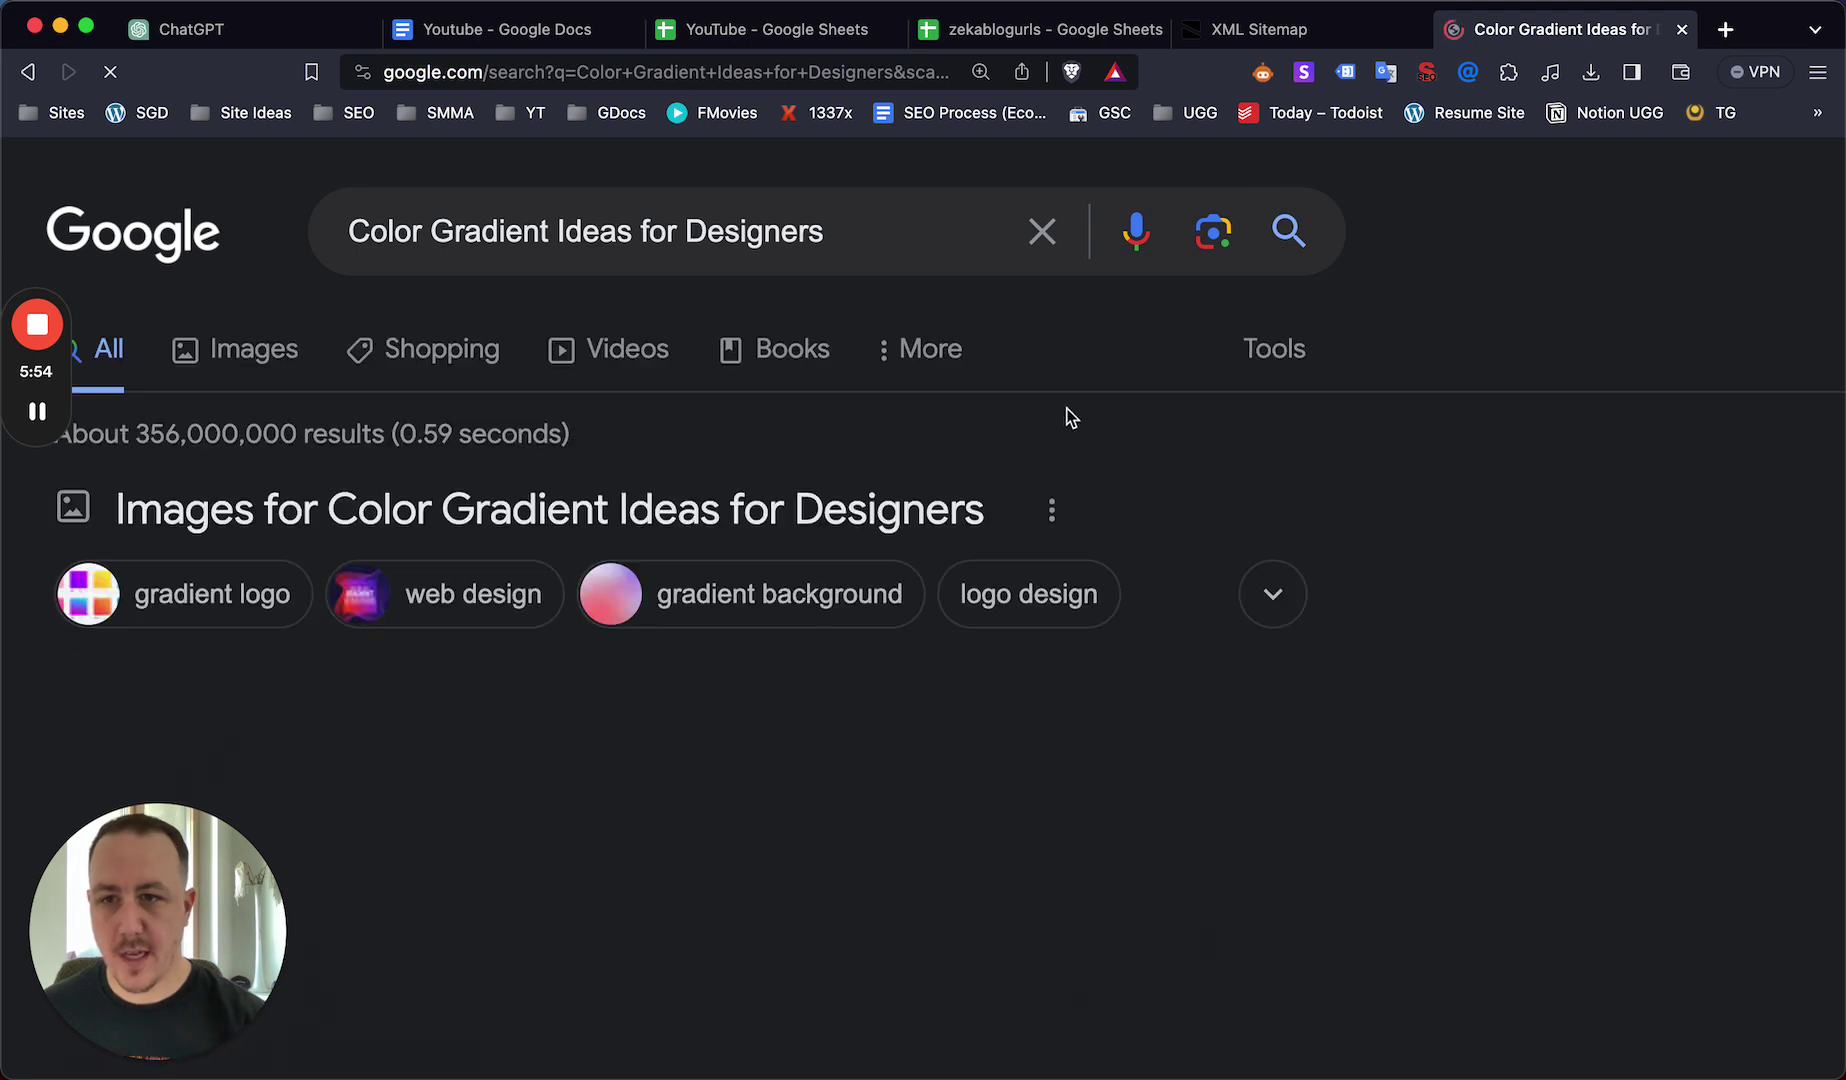
pyautogui.scroll(-8, 718, 400)
pyautogui.scroll(-2, 433, 387)
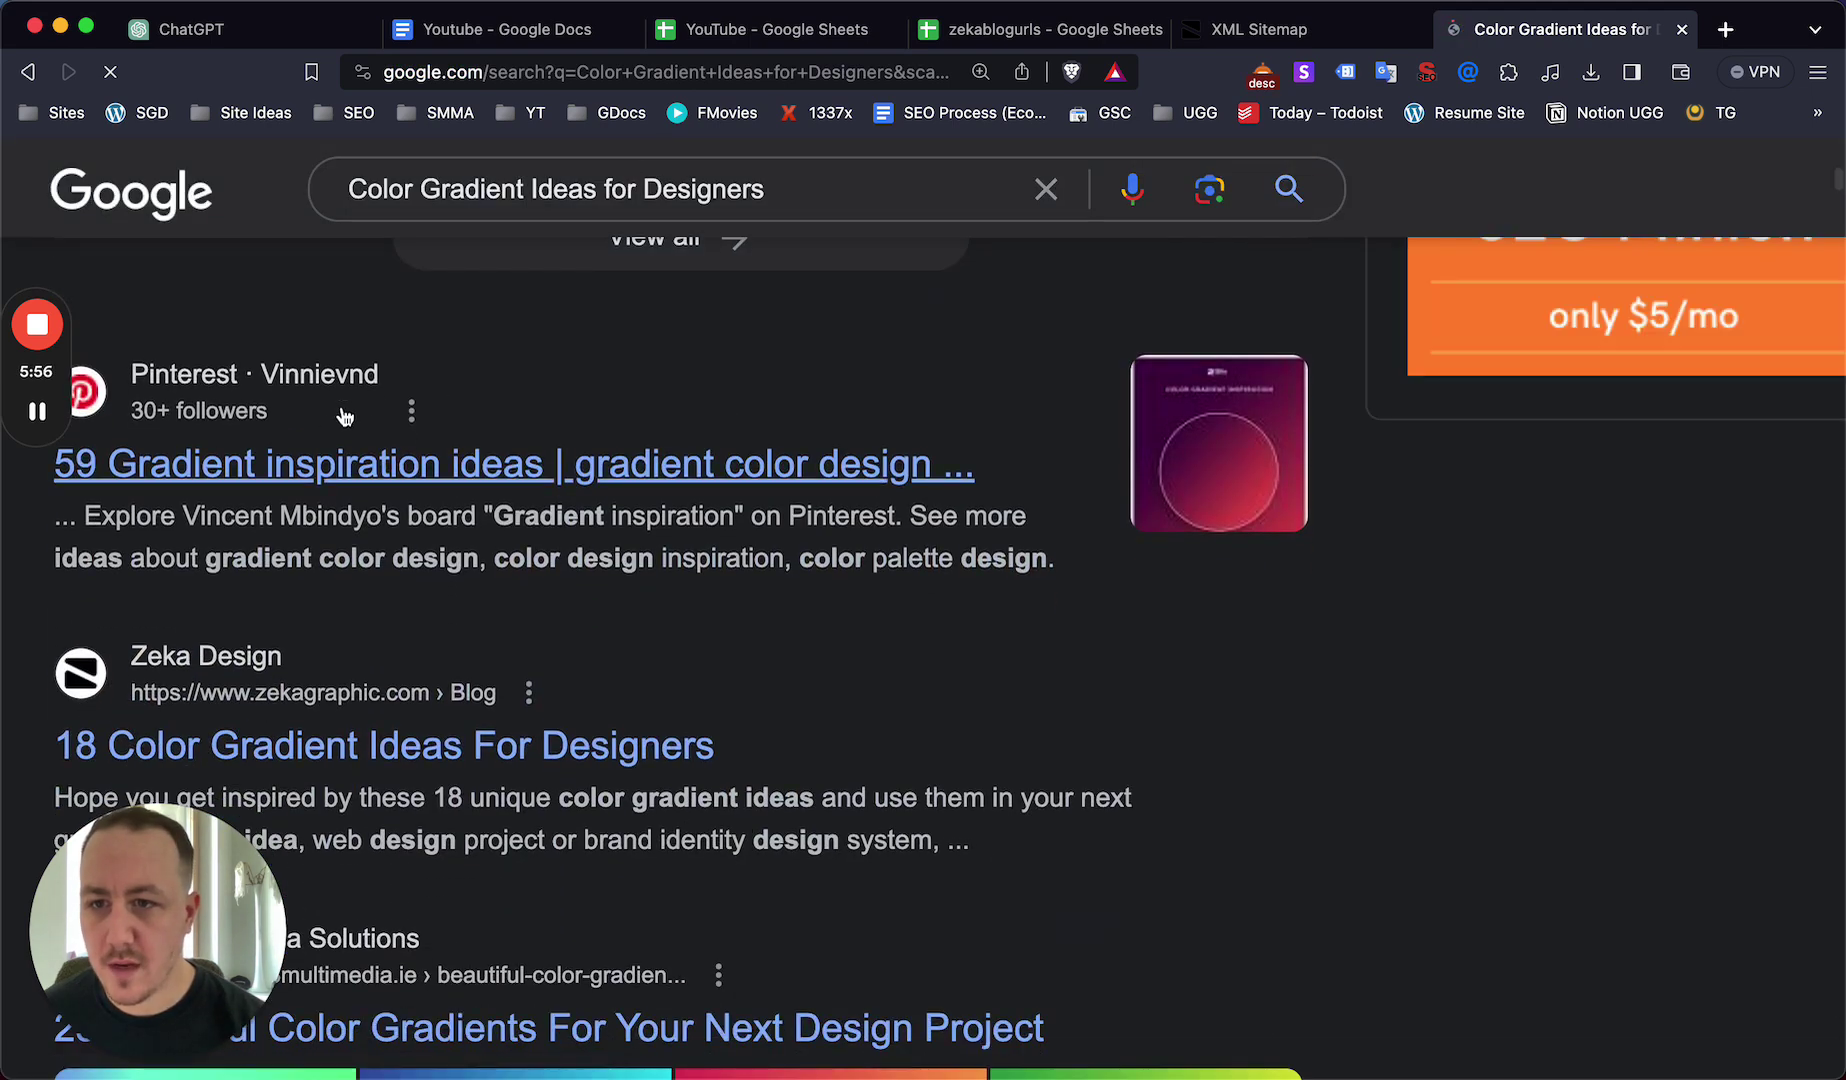
pyautogui.scroll(-3, 346, 416)
pyautogui.scroll(-6, 125, 682)
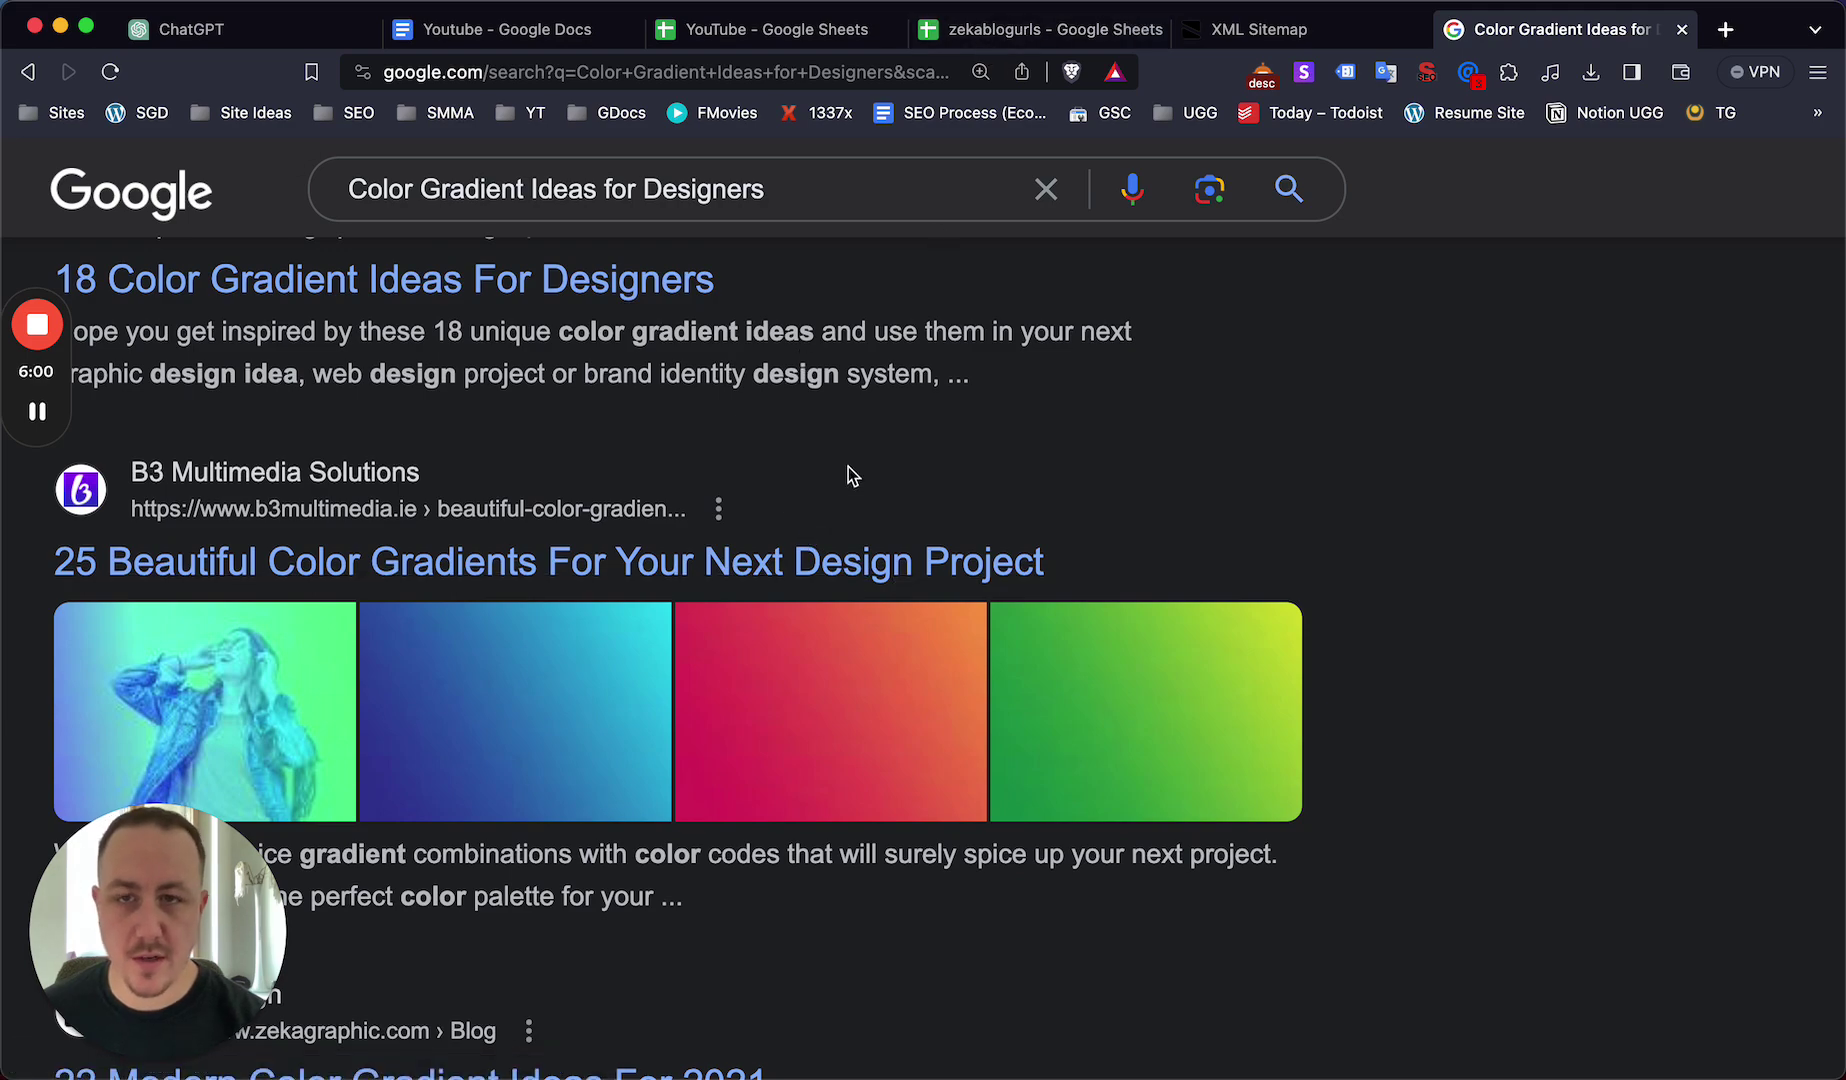
pyautogui.scroll(4, 1230, 432)
pyautogui.scroll(10, 1294, 466)
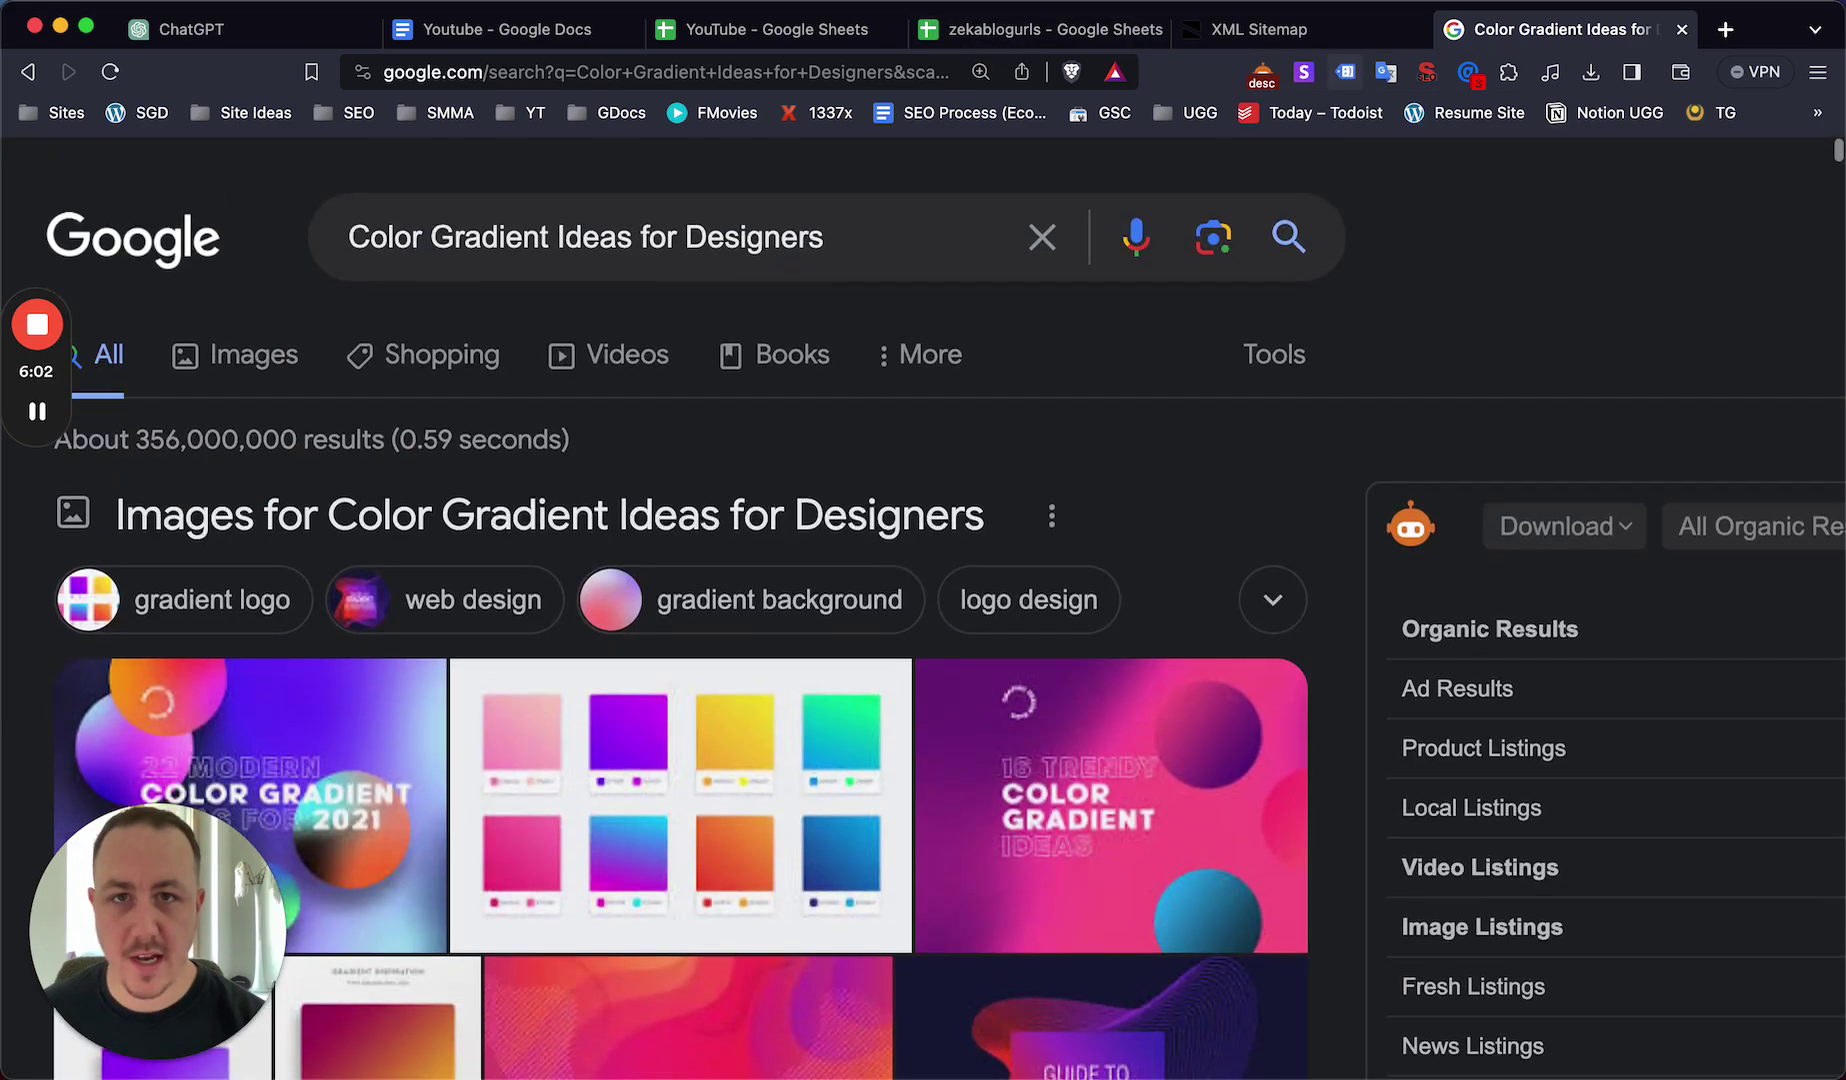
# - In the zekablogurls sheet, review generated titles in column B, including B14 and the color theory guide
pyautogui.click(1020, 36)
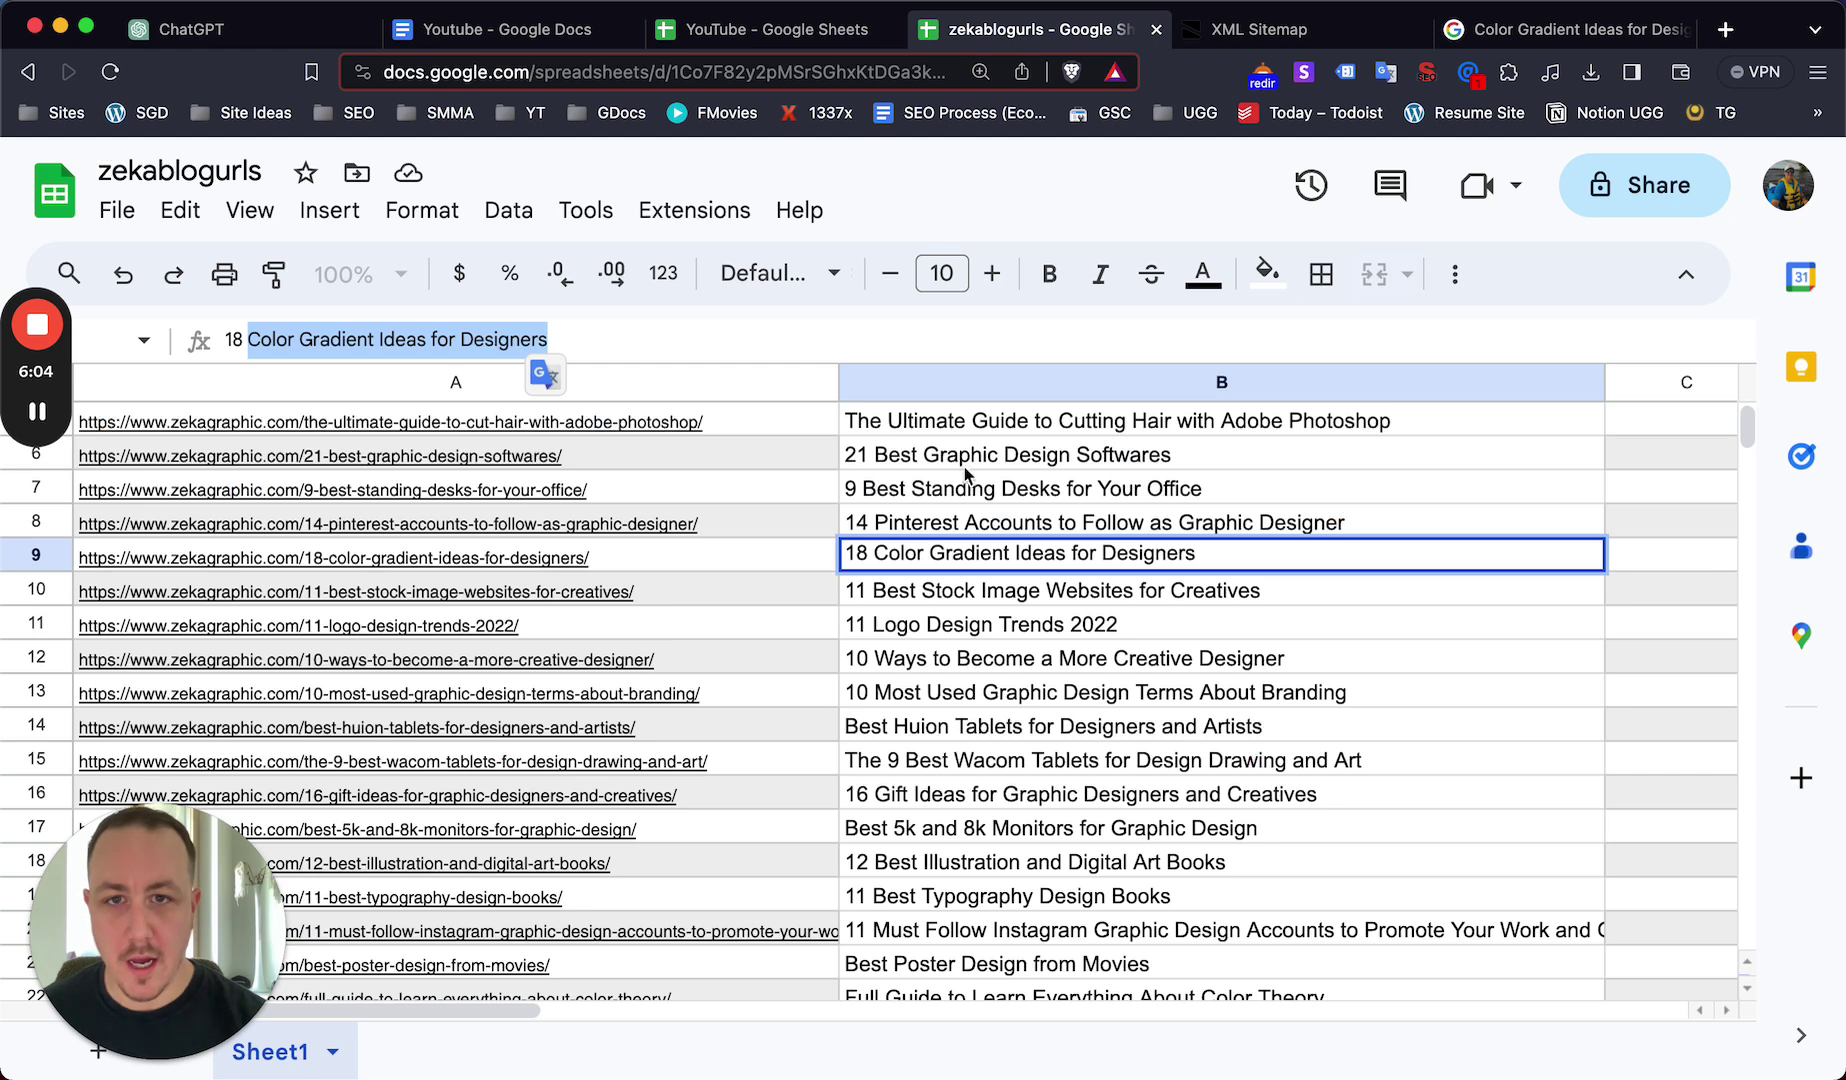
pyautogui.click(976, 728)
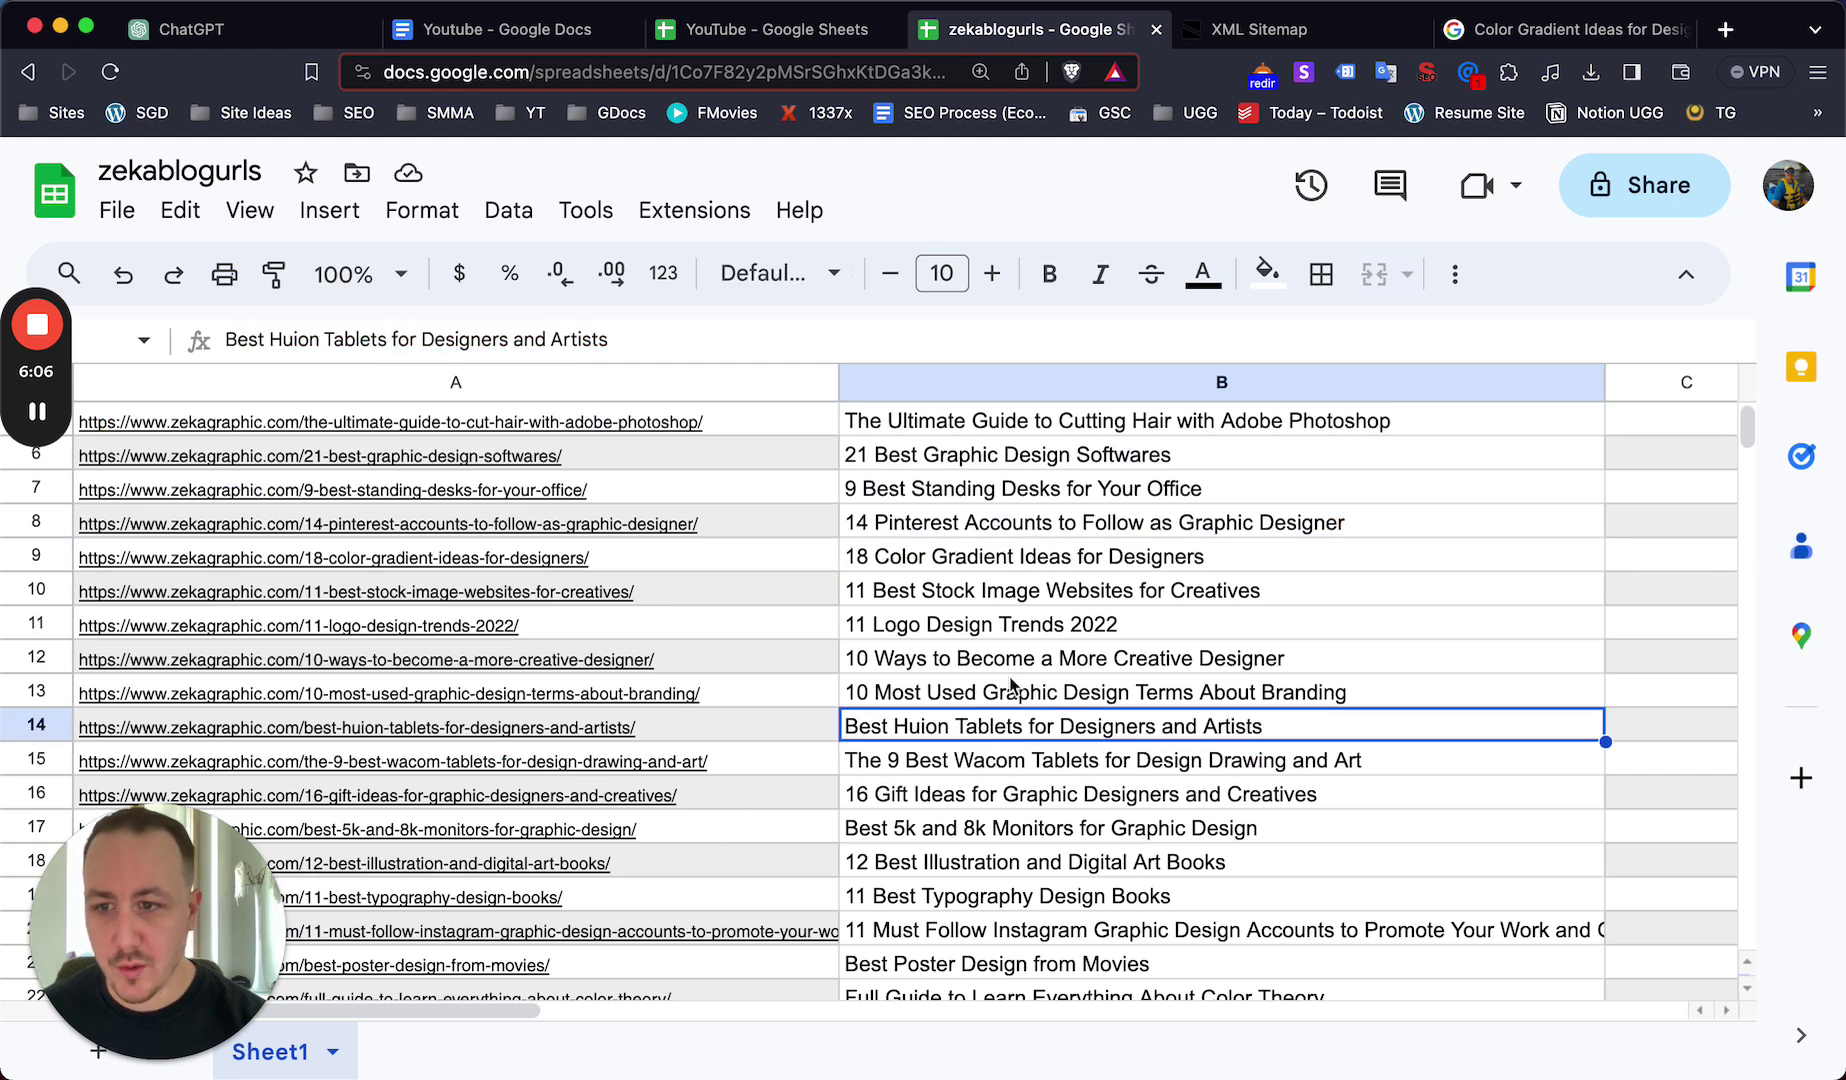
pyautogui.scroll(-2, 1115, 555)
pyautogui.scroll(-2, 1078, 775)
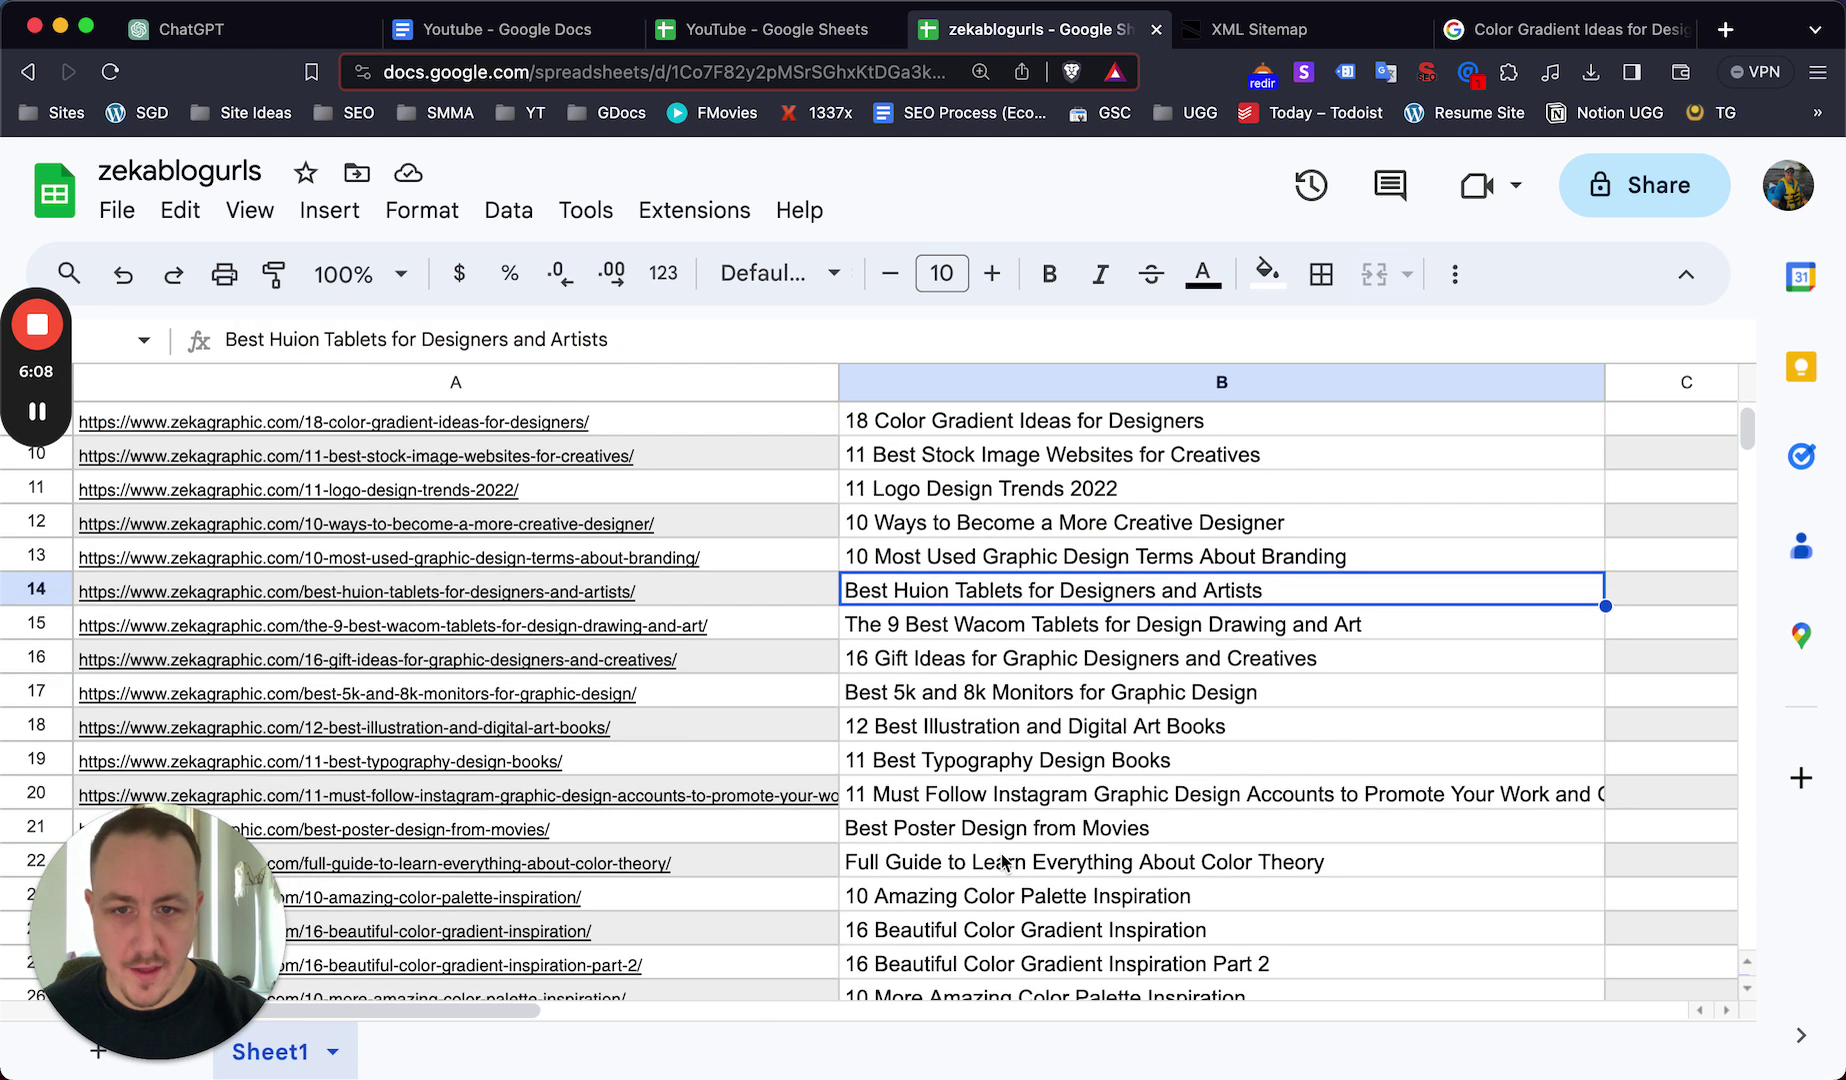
pyautogui.click(1006, 862)
pyautogui.scroll(-3, 1008, 862)
pyautogui.scroll(-1, 1028, 868)
# - Review the remaining titles, from the color palette inspiration posts to Visual Hierarchy Graphic Design Principles
pyautogui.click(1015, 868)
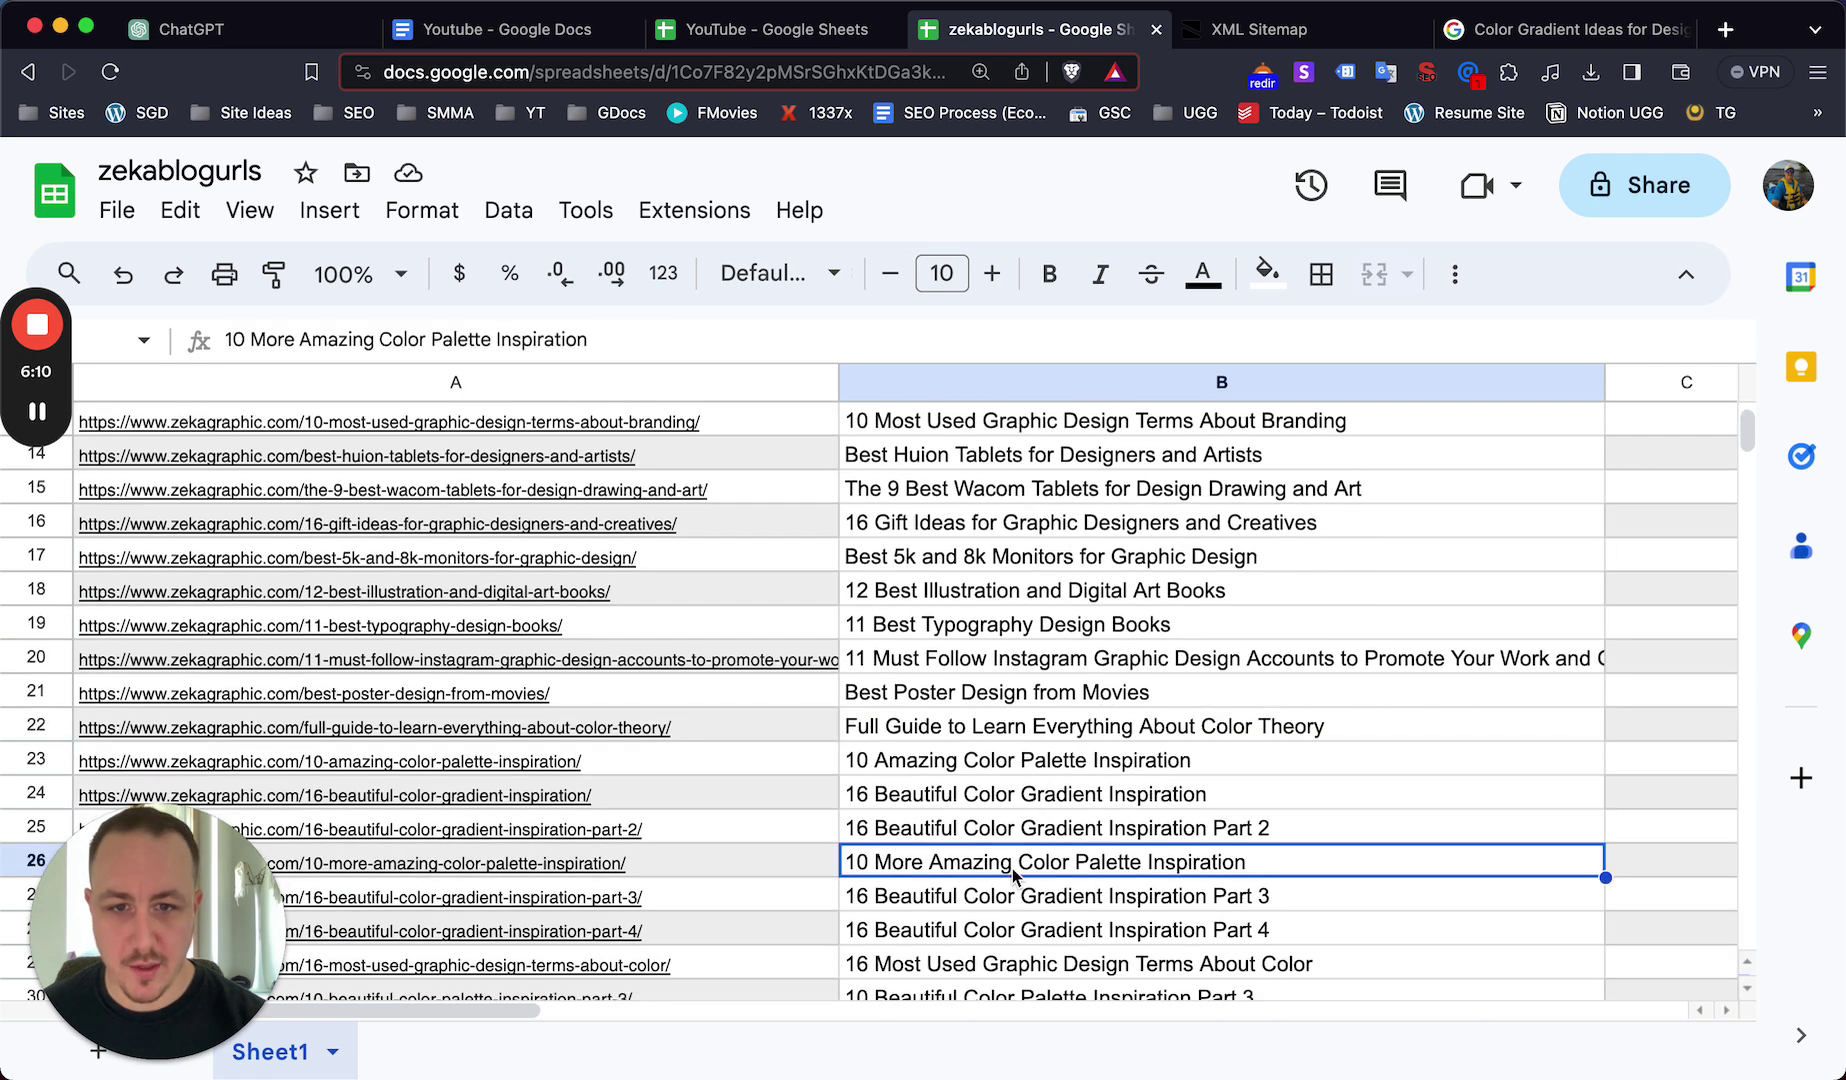
pyautogui.scroll(-2, 1060, 790)
pyautogui.click(968, 930)
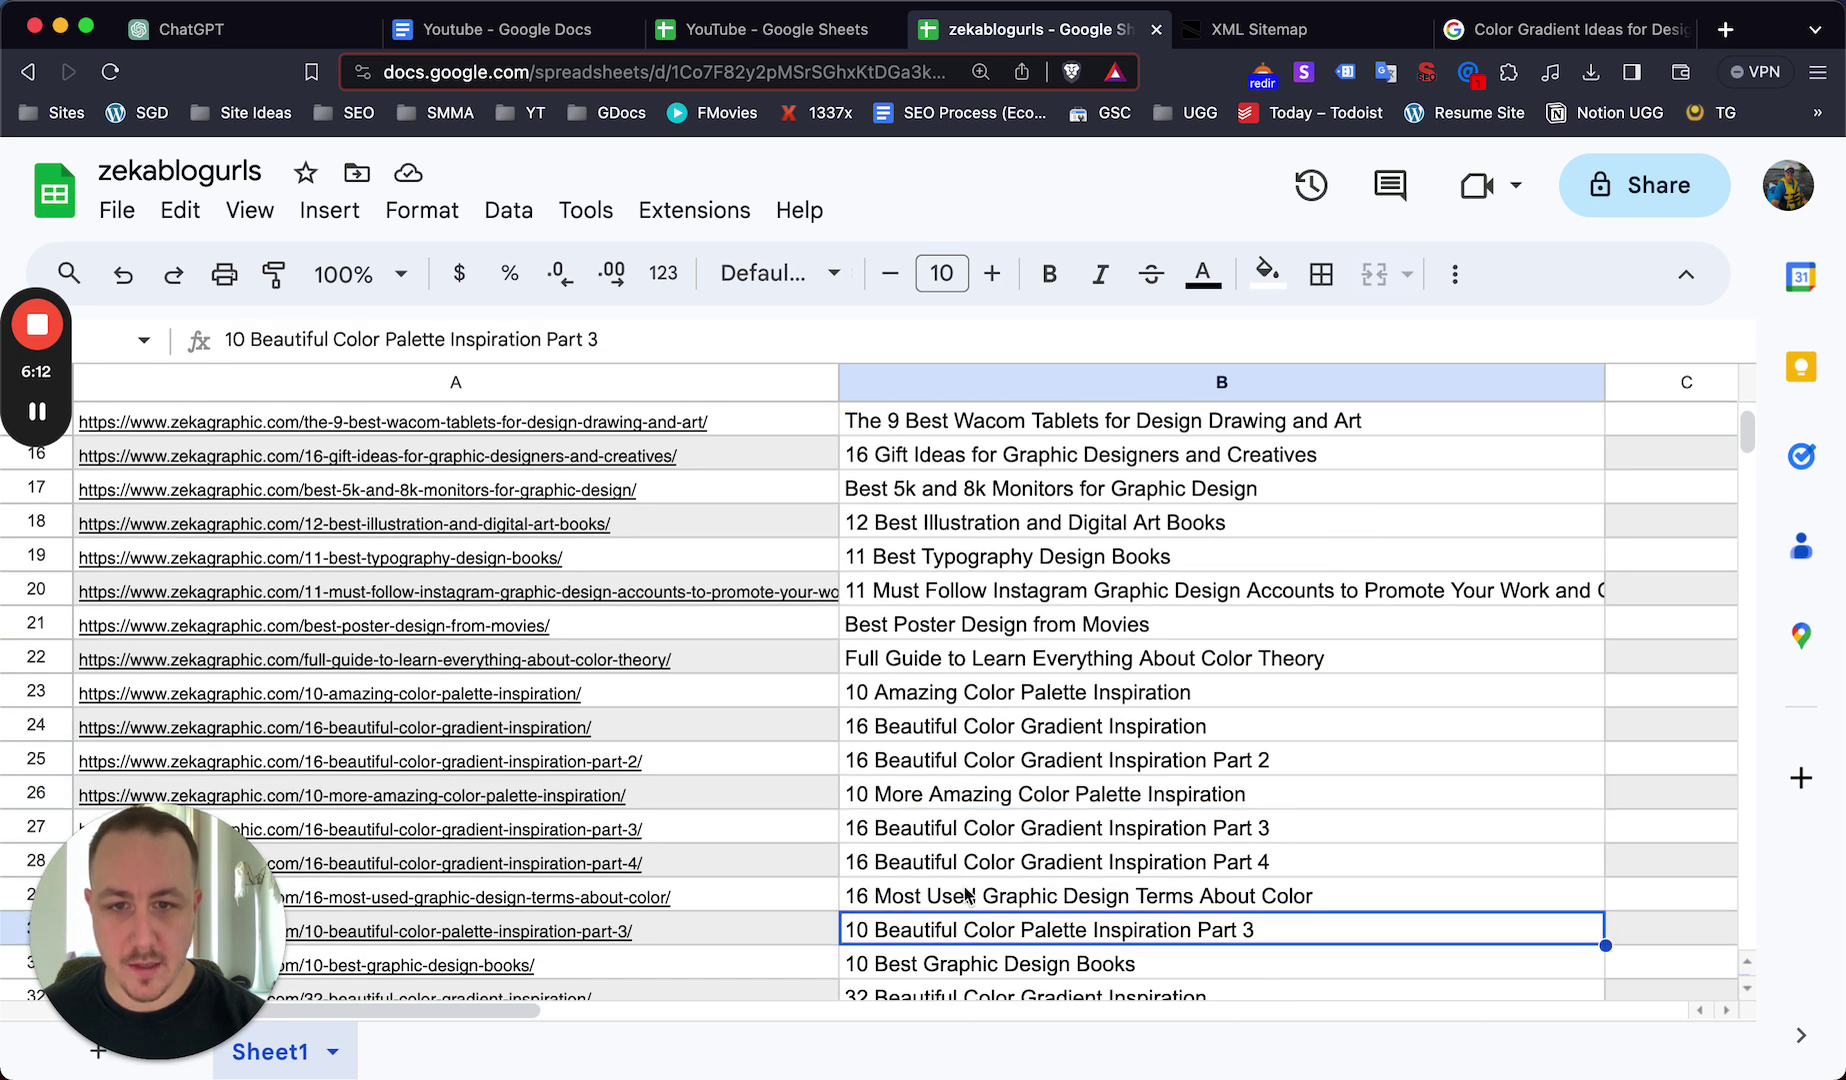
pyautogui.scroll(-8, 973, 758)
pyautogui.scroll(-1, 960, 824)
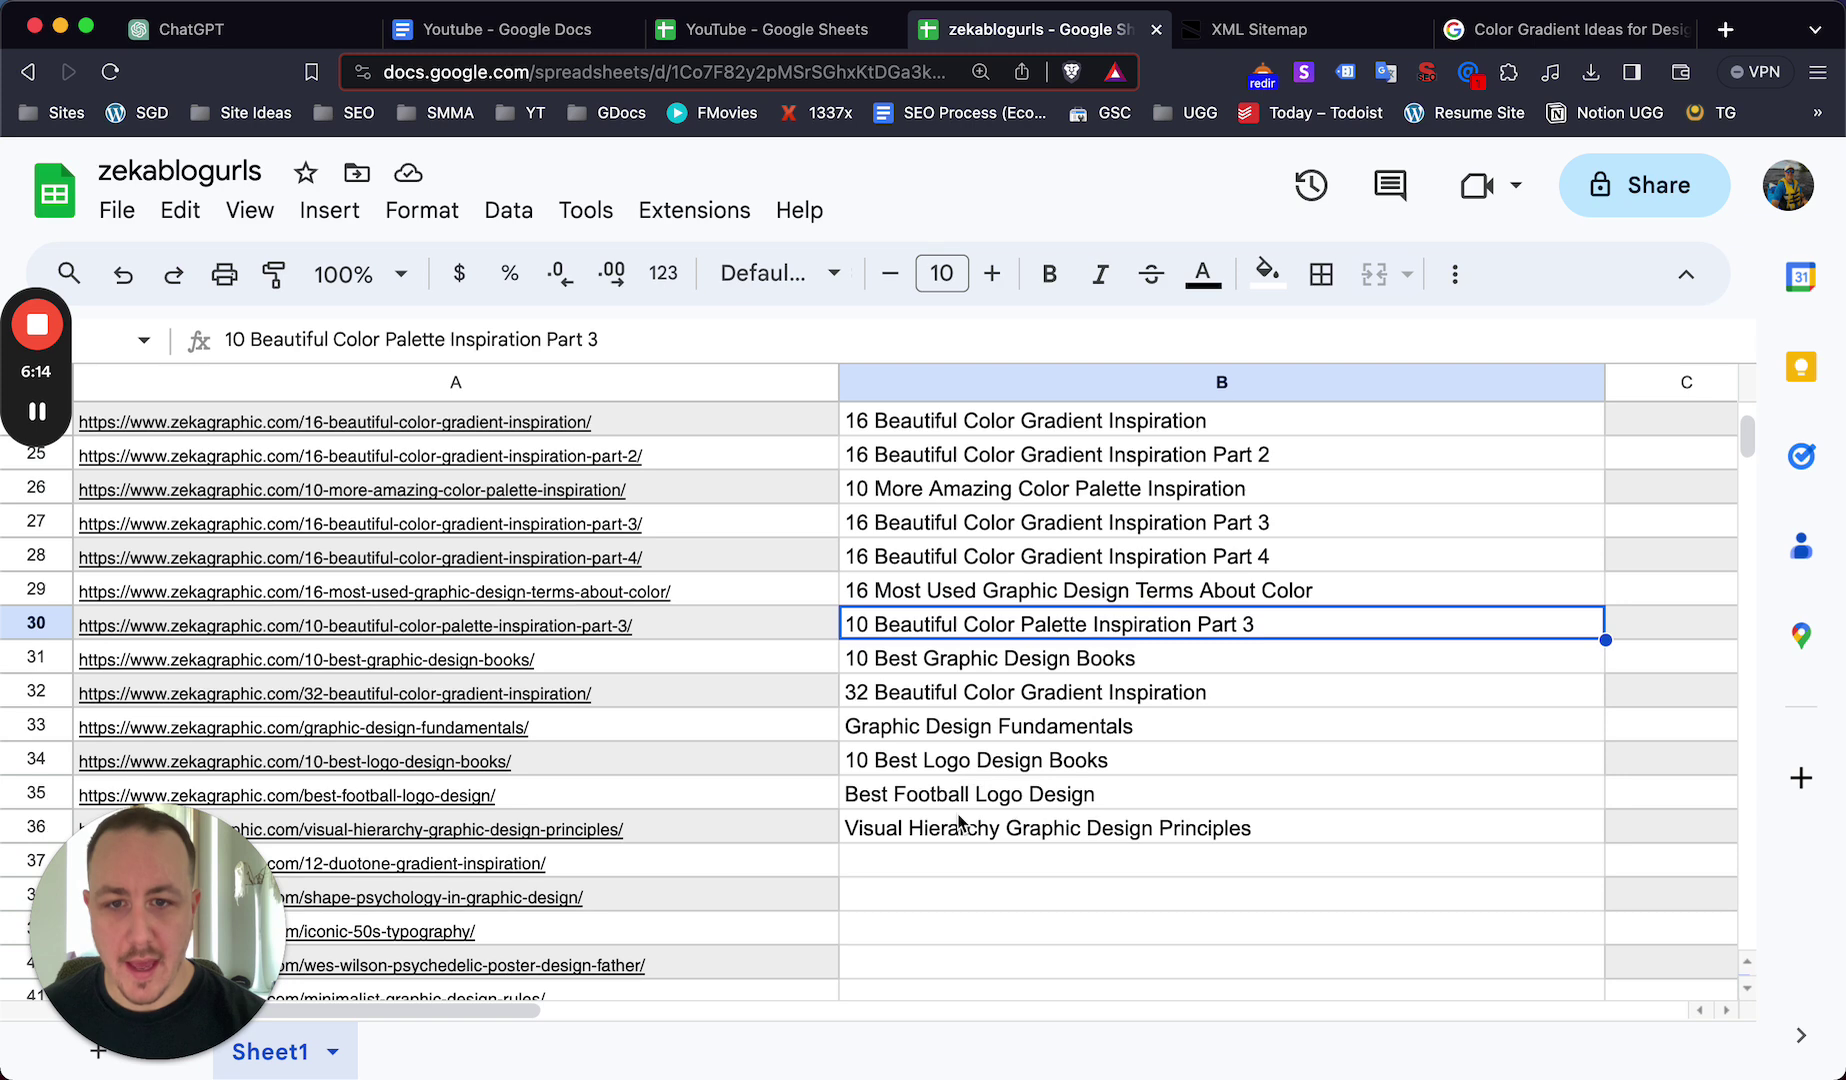
pyautogui.click(956, 826)
pyautogui.scroll(10, 965, 815)
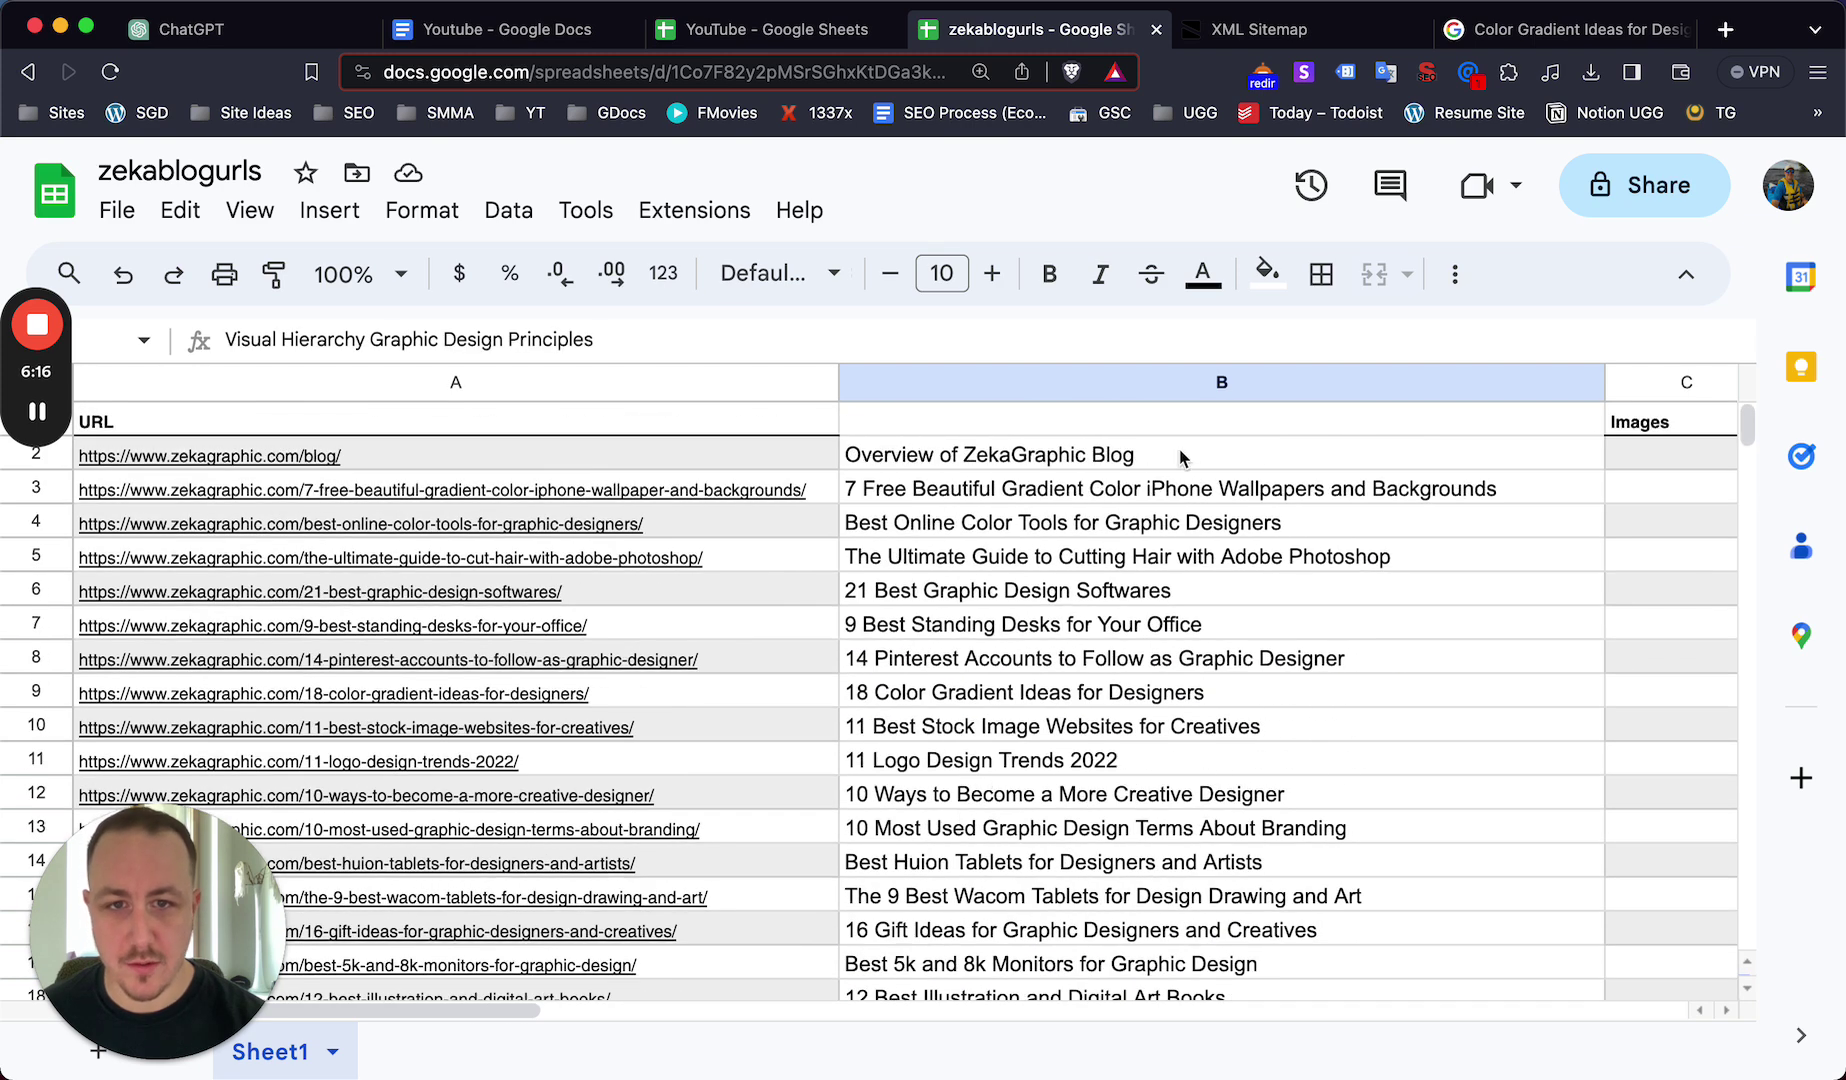
pyautogui.click(1181, 457)
pyautogui.click(1047, 738)
pyautogui.scroll(-8, 1100, 632)
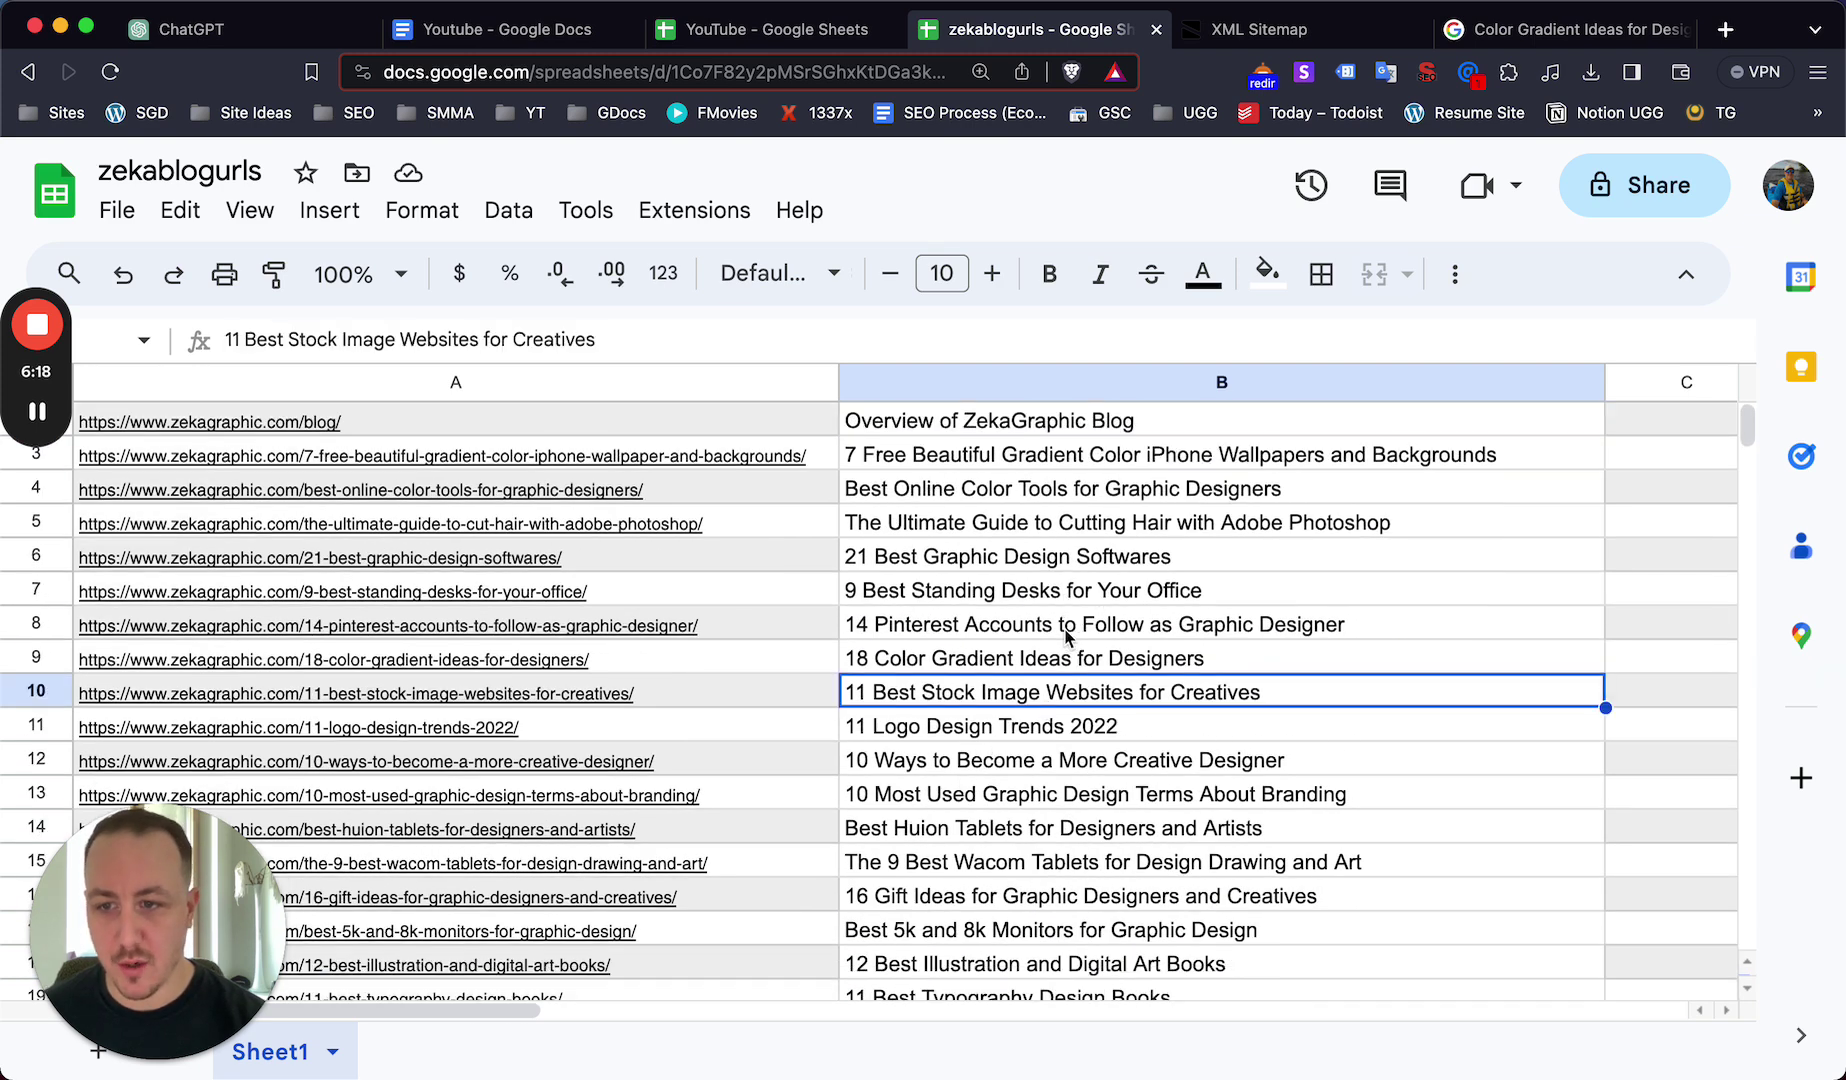
pyautogui.scroll(8, 1057, 653)
# - Check the gradient post's image count, then open its article from the A9 link
pyautogui.hscroll(10, 1055, 648)
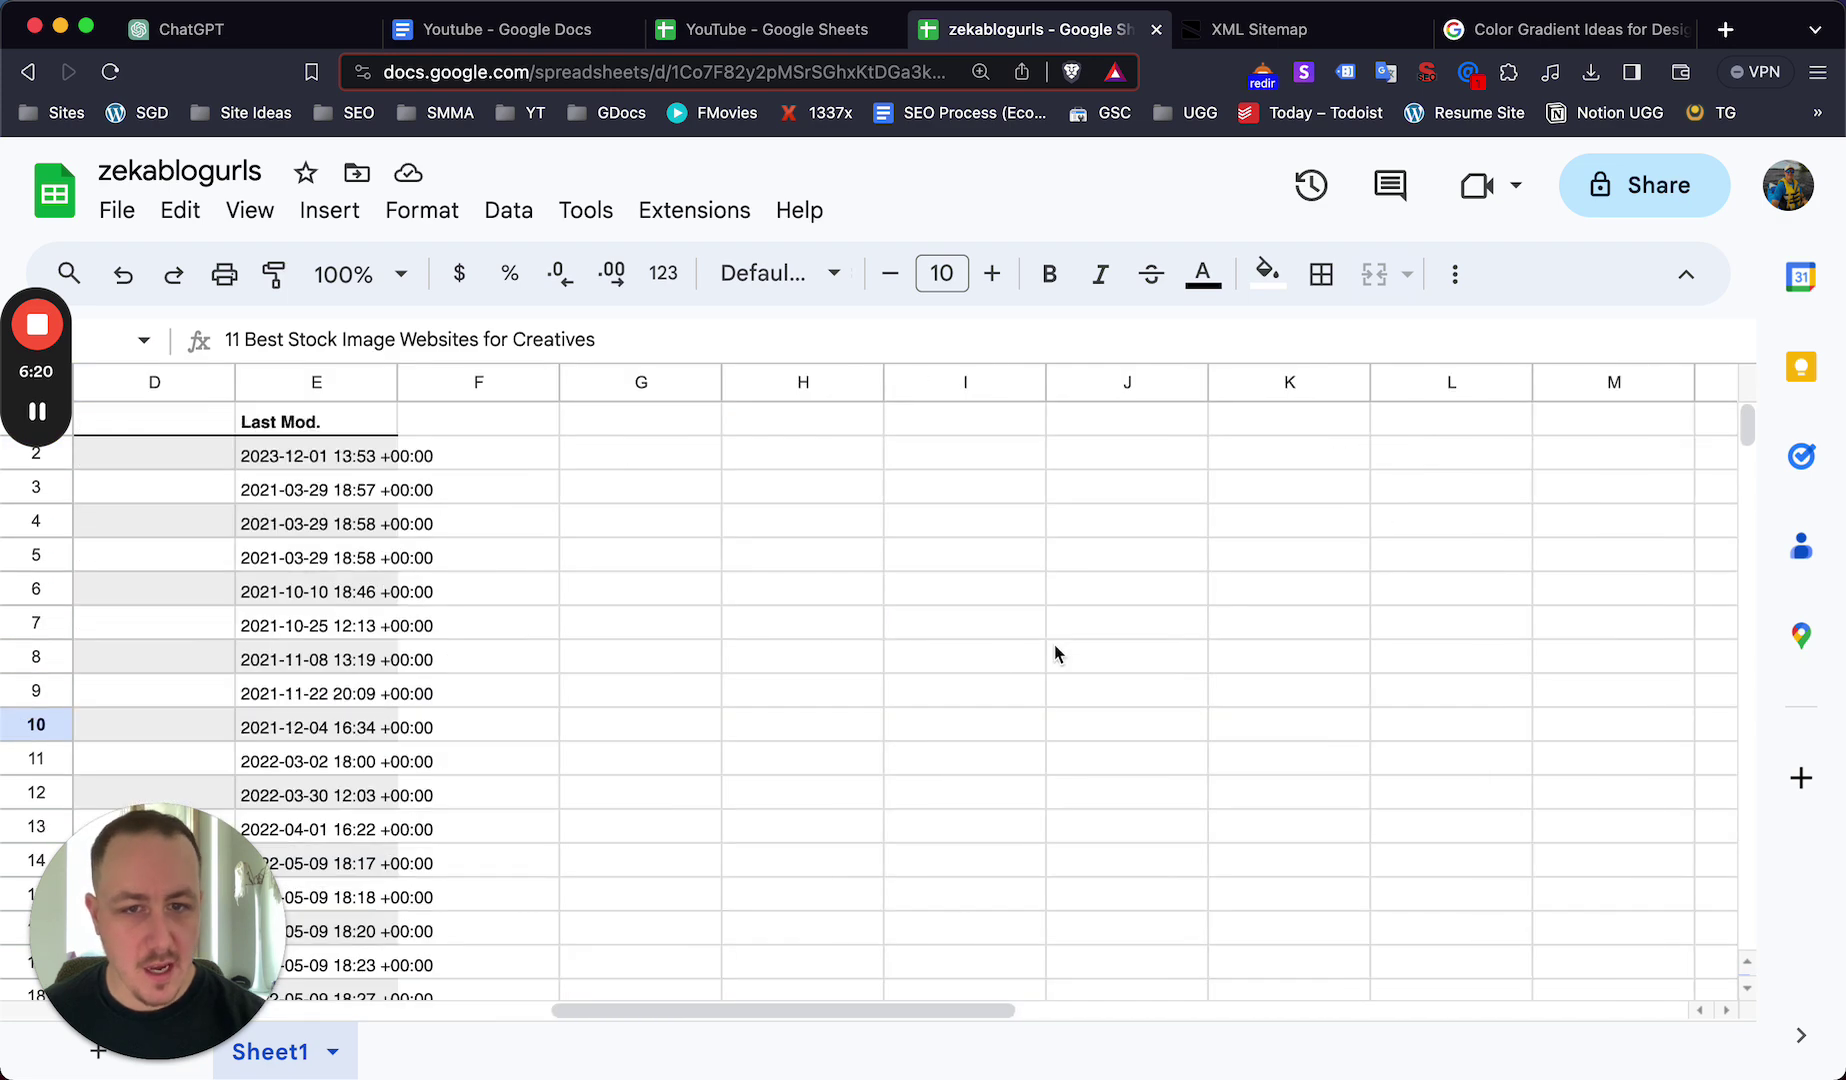
pyautogui.hscroll(-10, 1005, 655)
pyautogui.hscroll(3, 1051, 695)
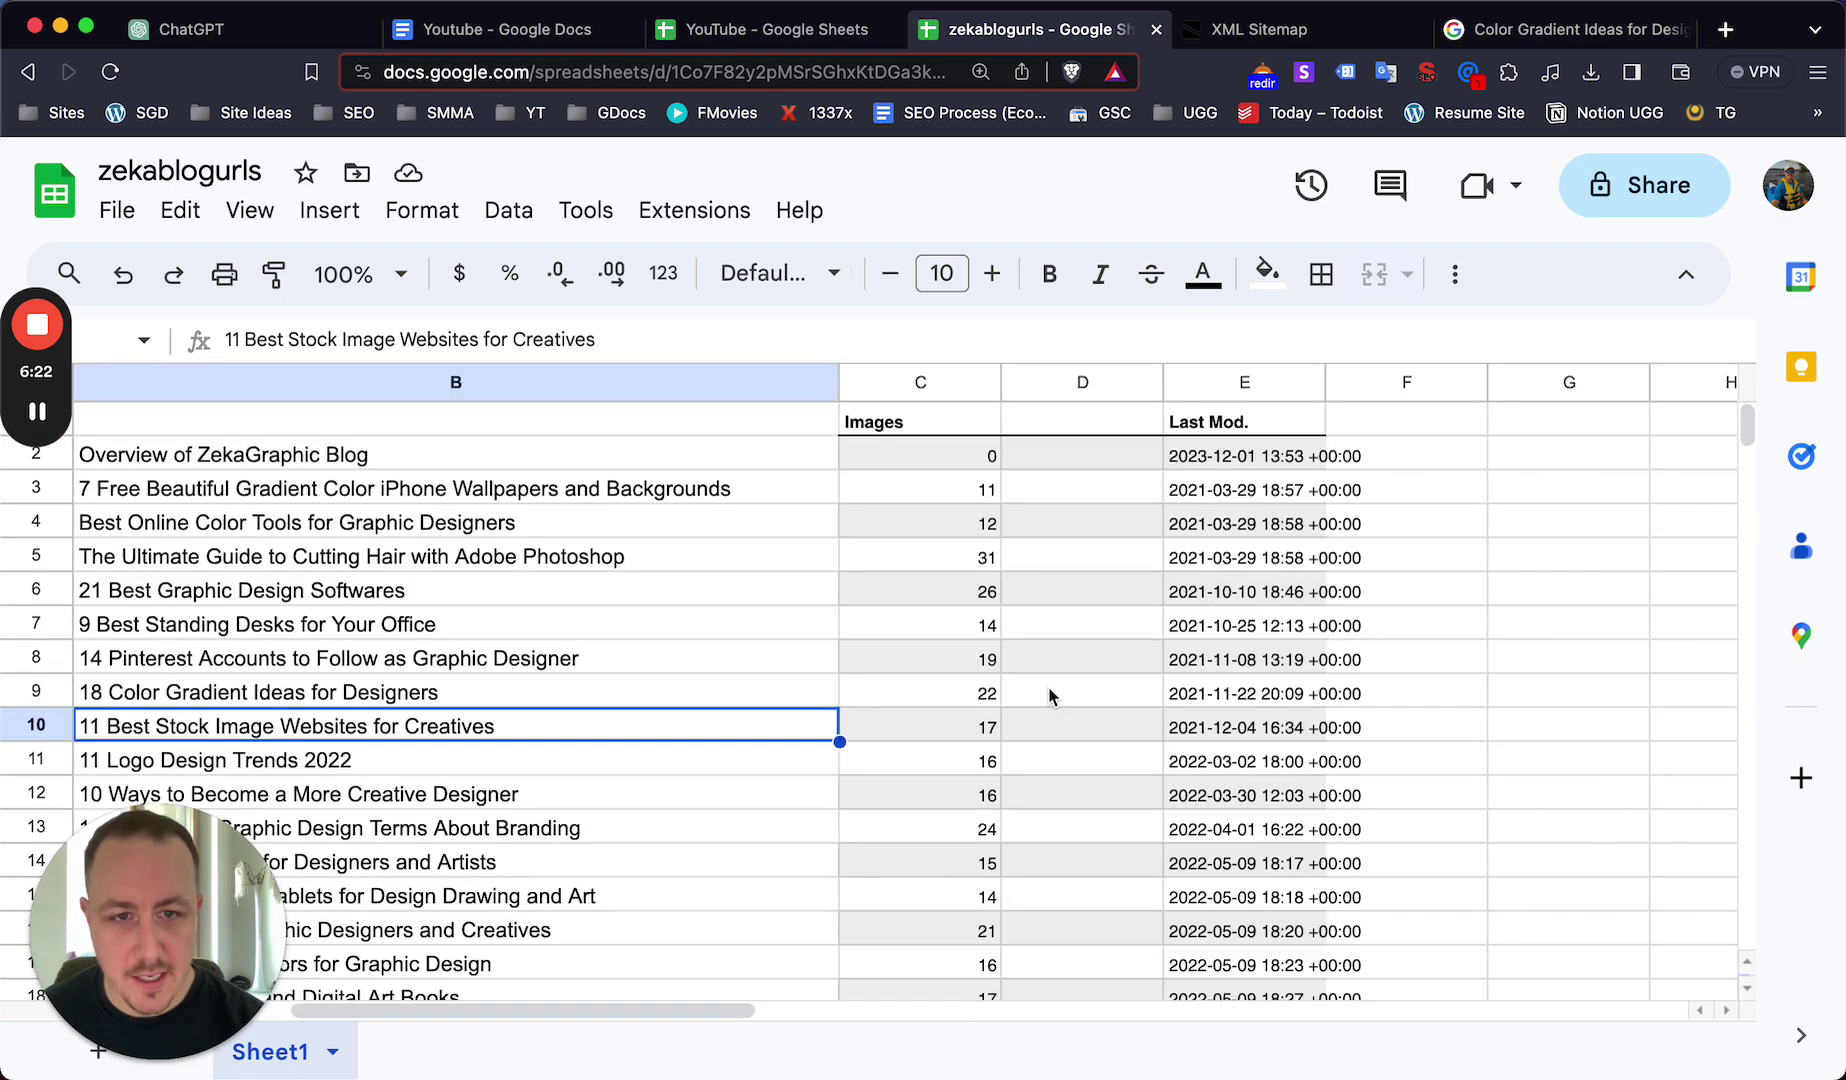
pyautogui.click(845, 690)
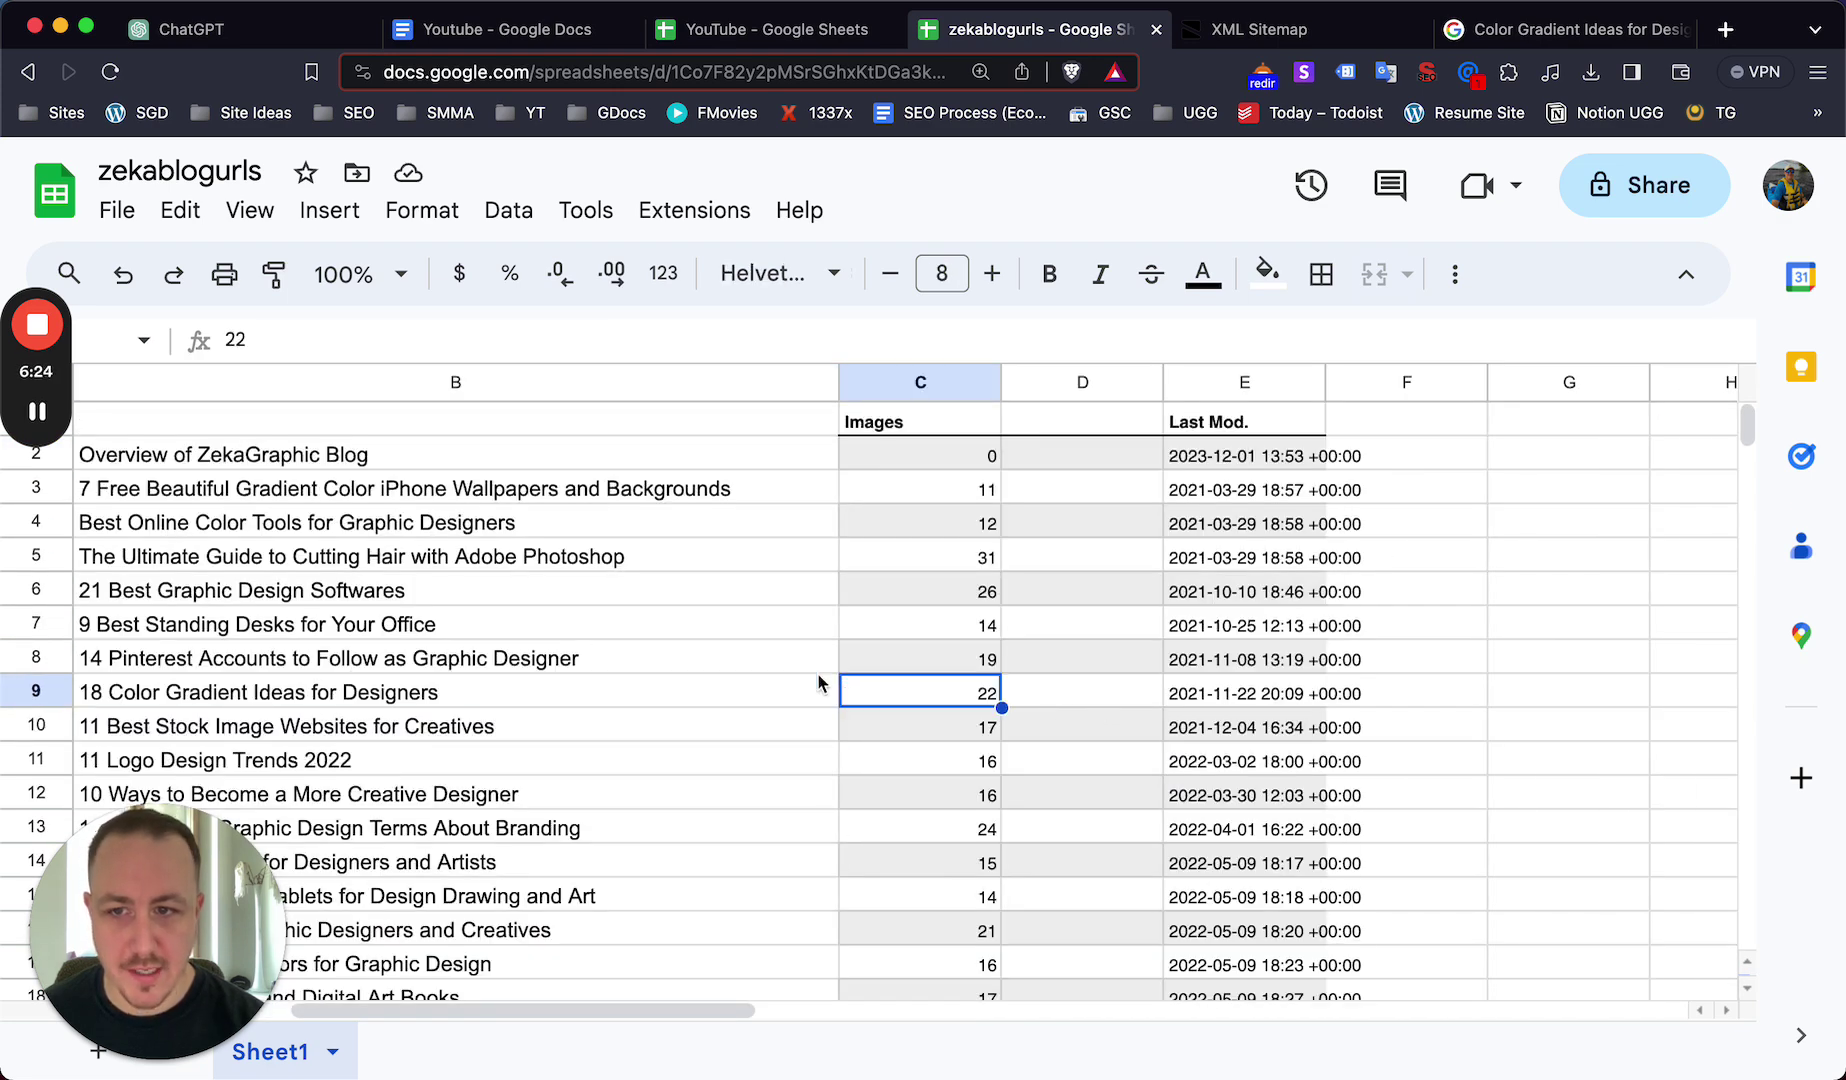
pyautogui.hscroll(-3, 432, 710)
pyautogui.click(462, 706)
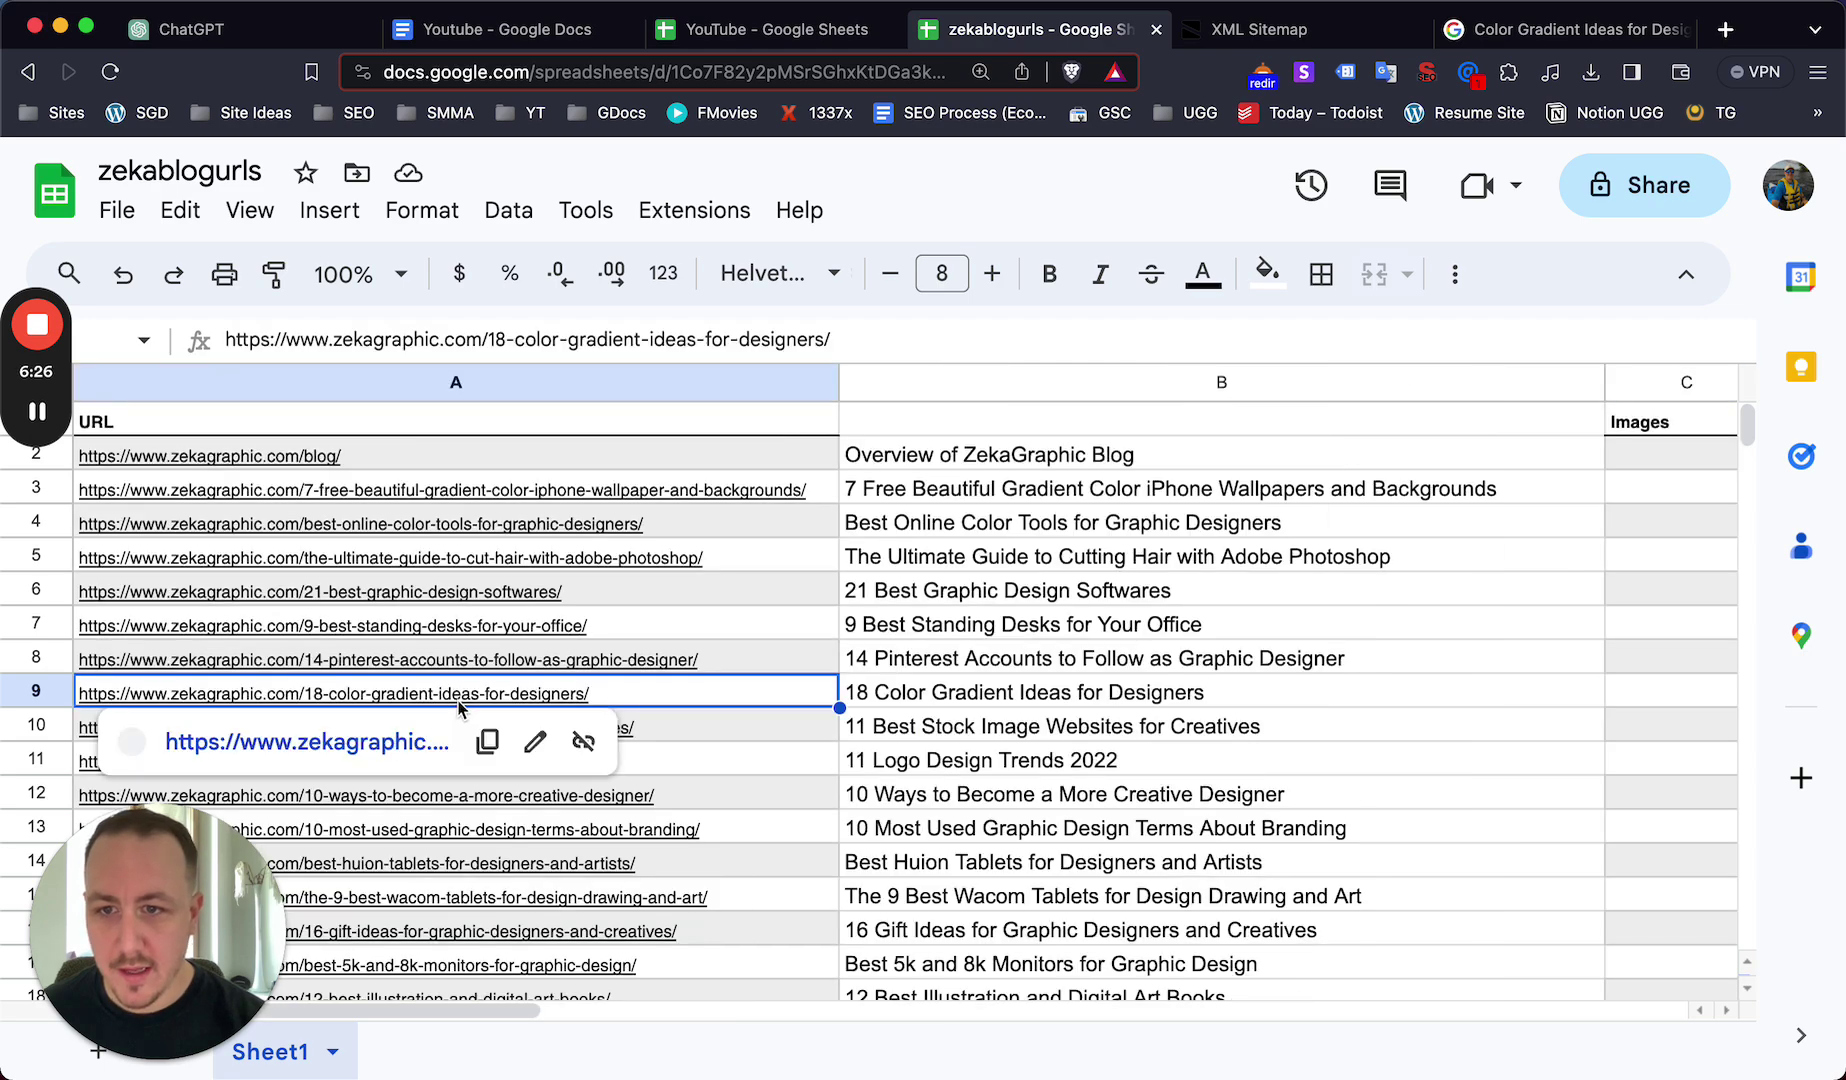
pyautogui.click(330, 783)
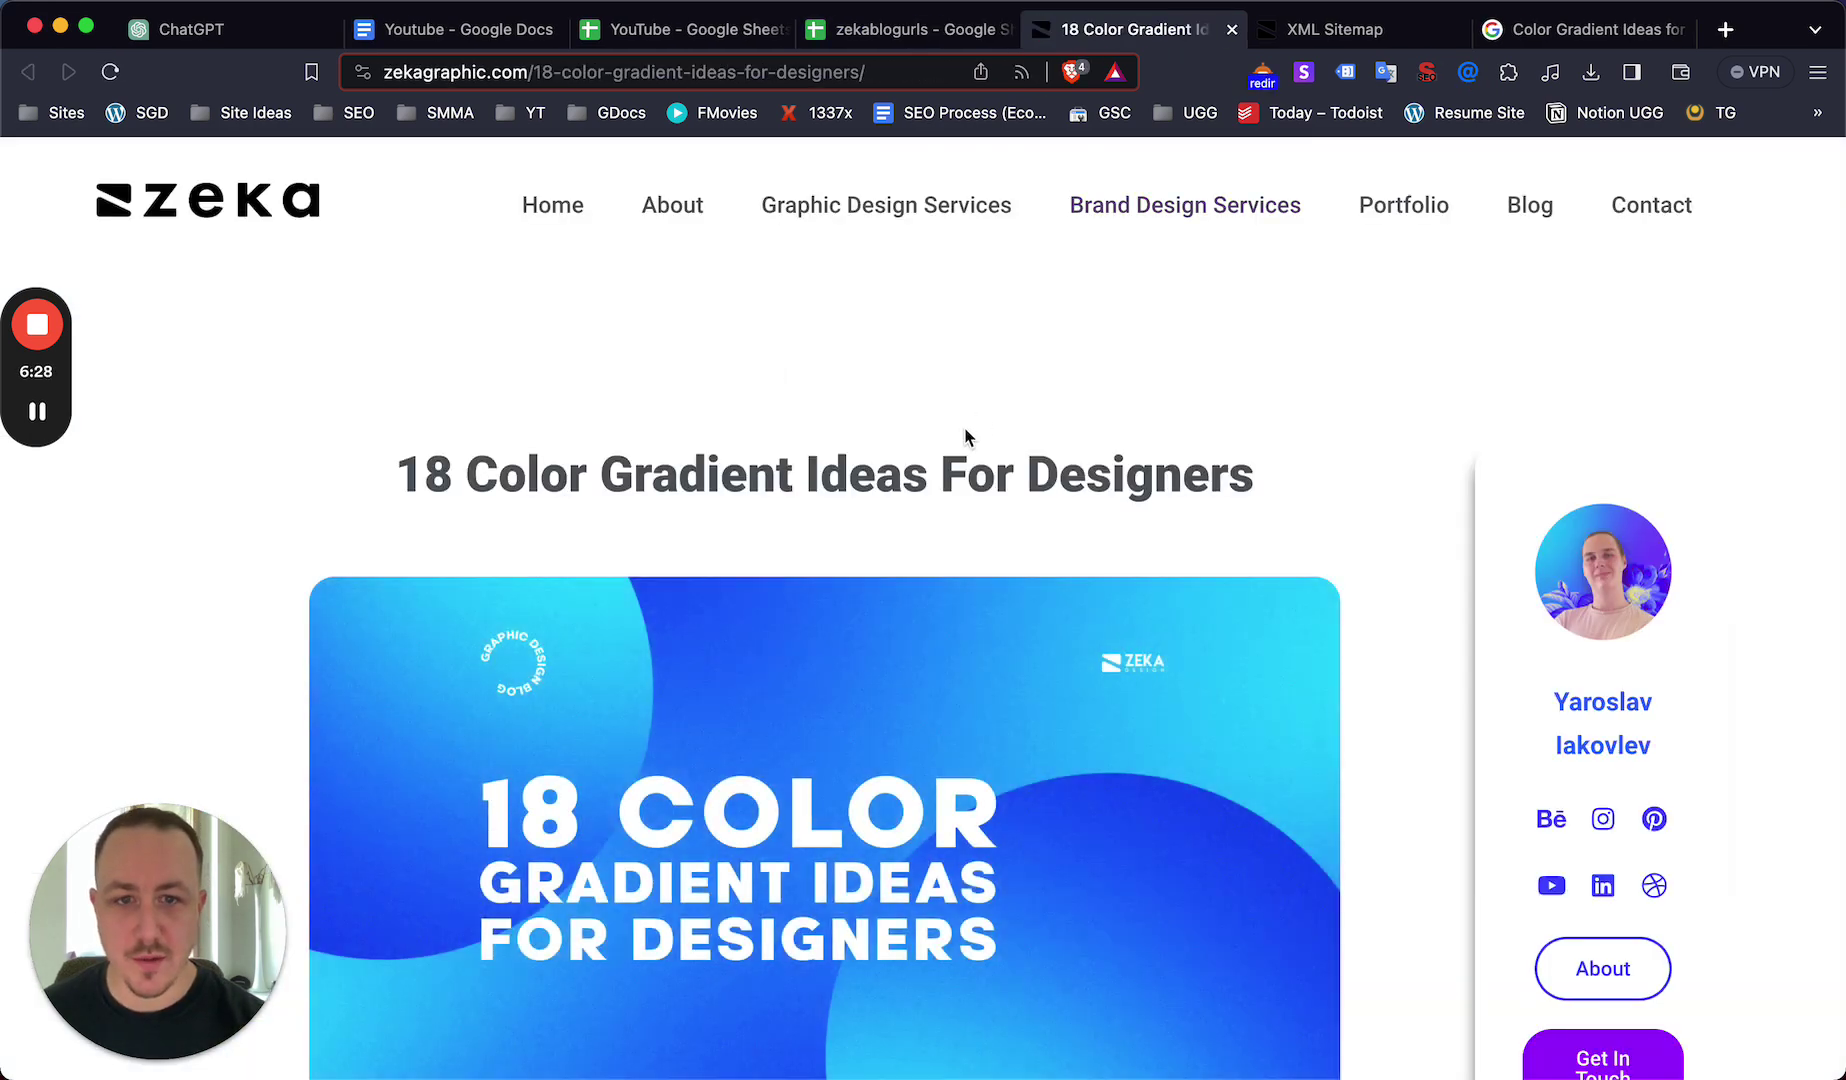
# - Scroll through the article's numbered gradient palettes with hex codes, then back to the top
pyautogui.scroll(-15, 964, 437)
pyautogui.scroll(-20, 977, 515)
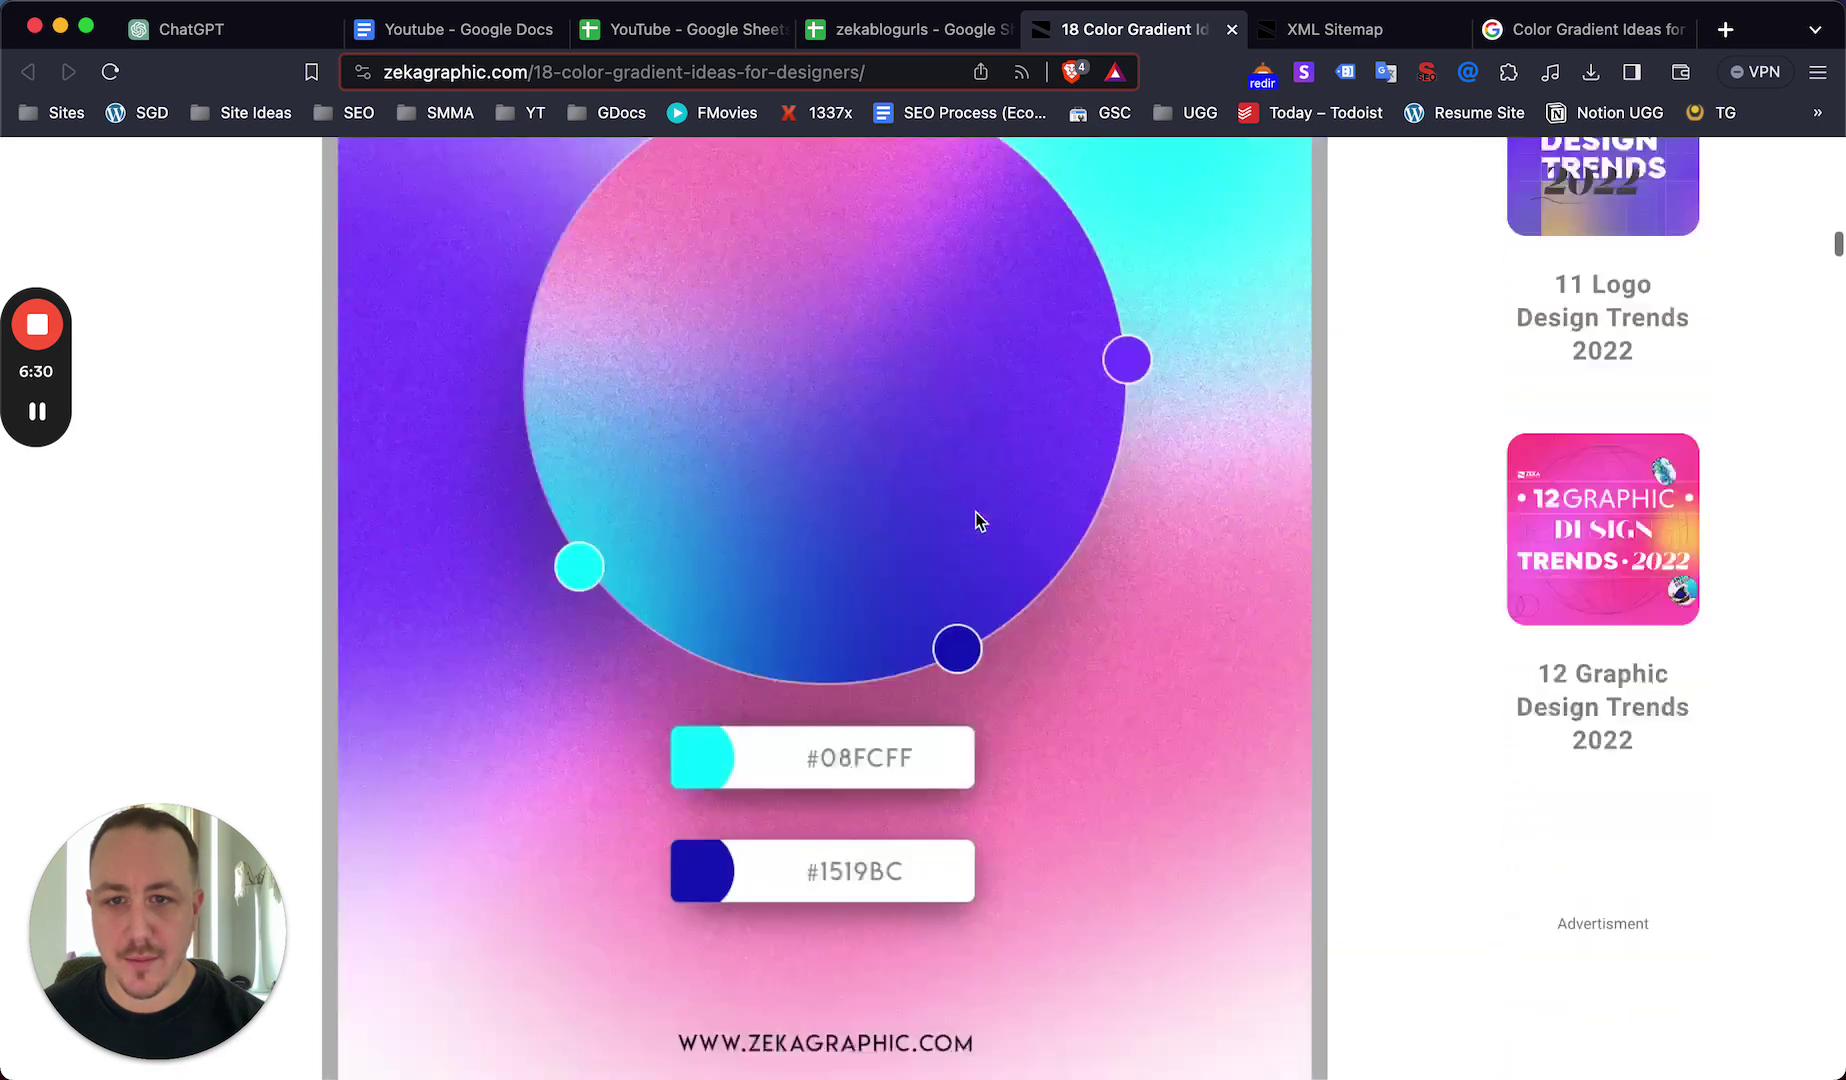
pyautogui.scroll(-20, 977, 520)
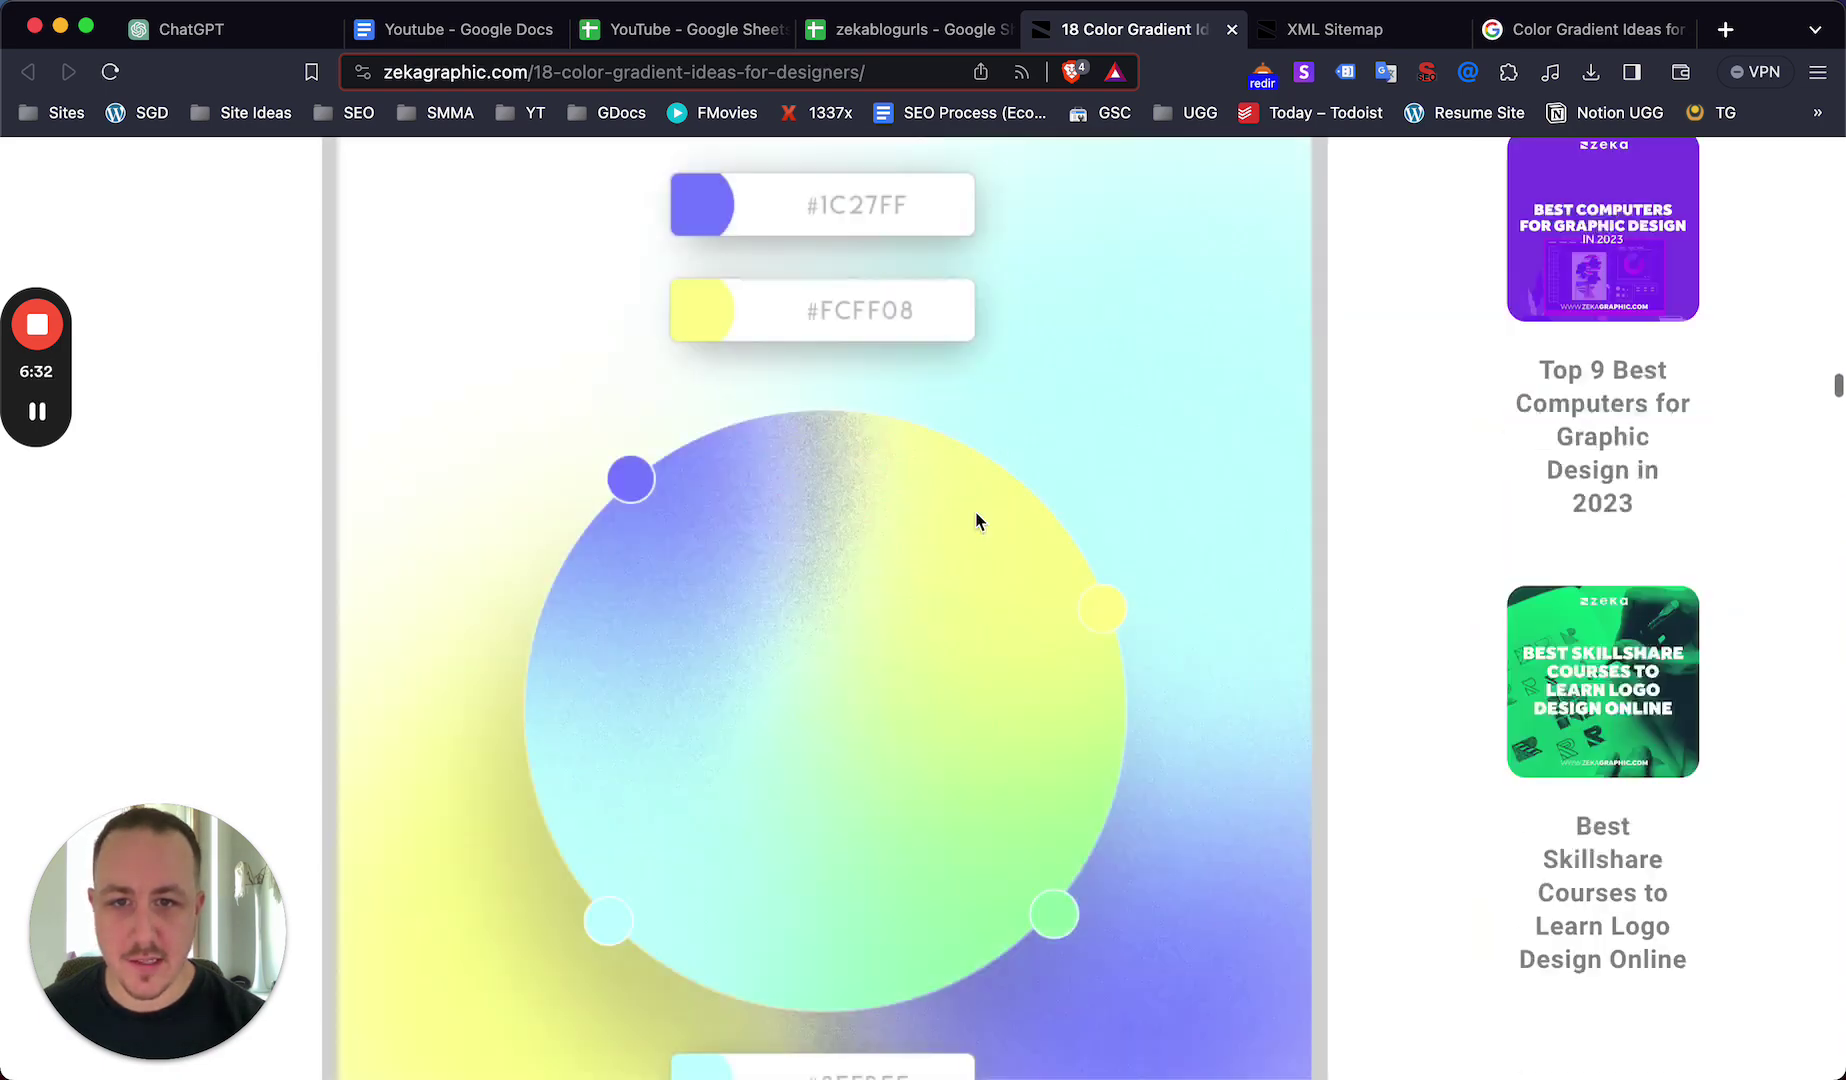
pyautogui.scroll(-1, 958, 545)
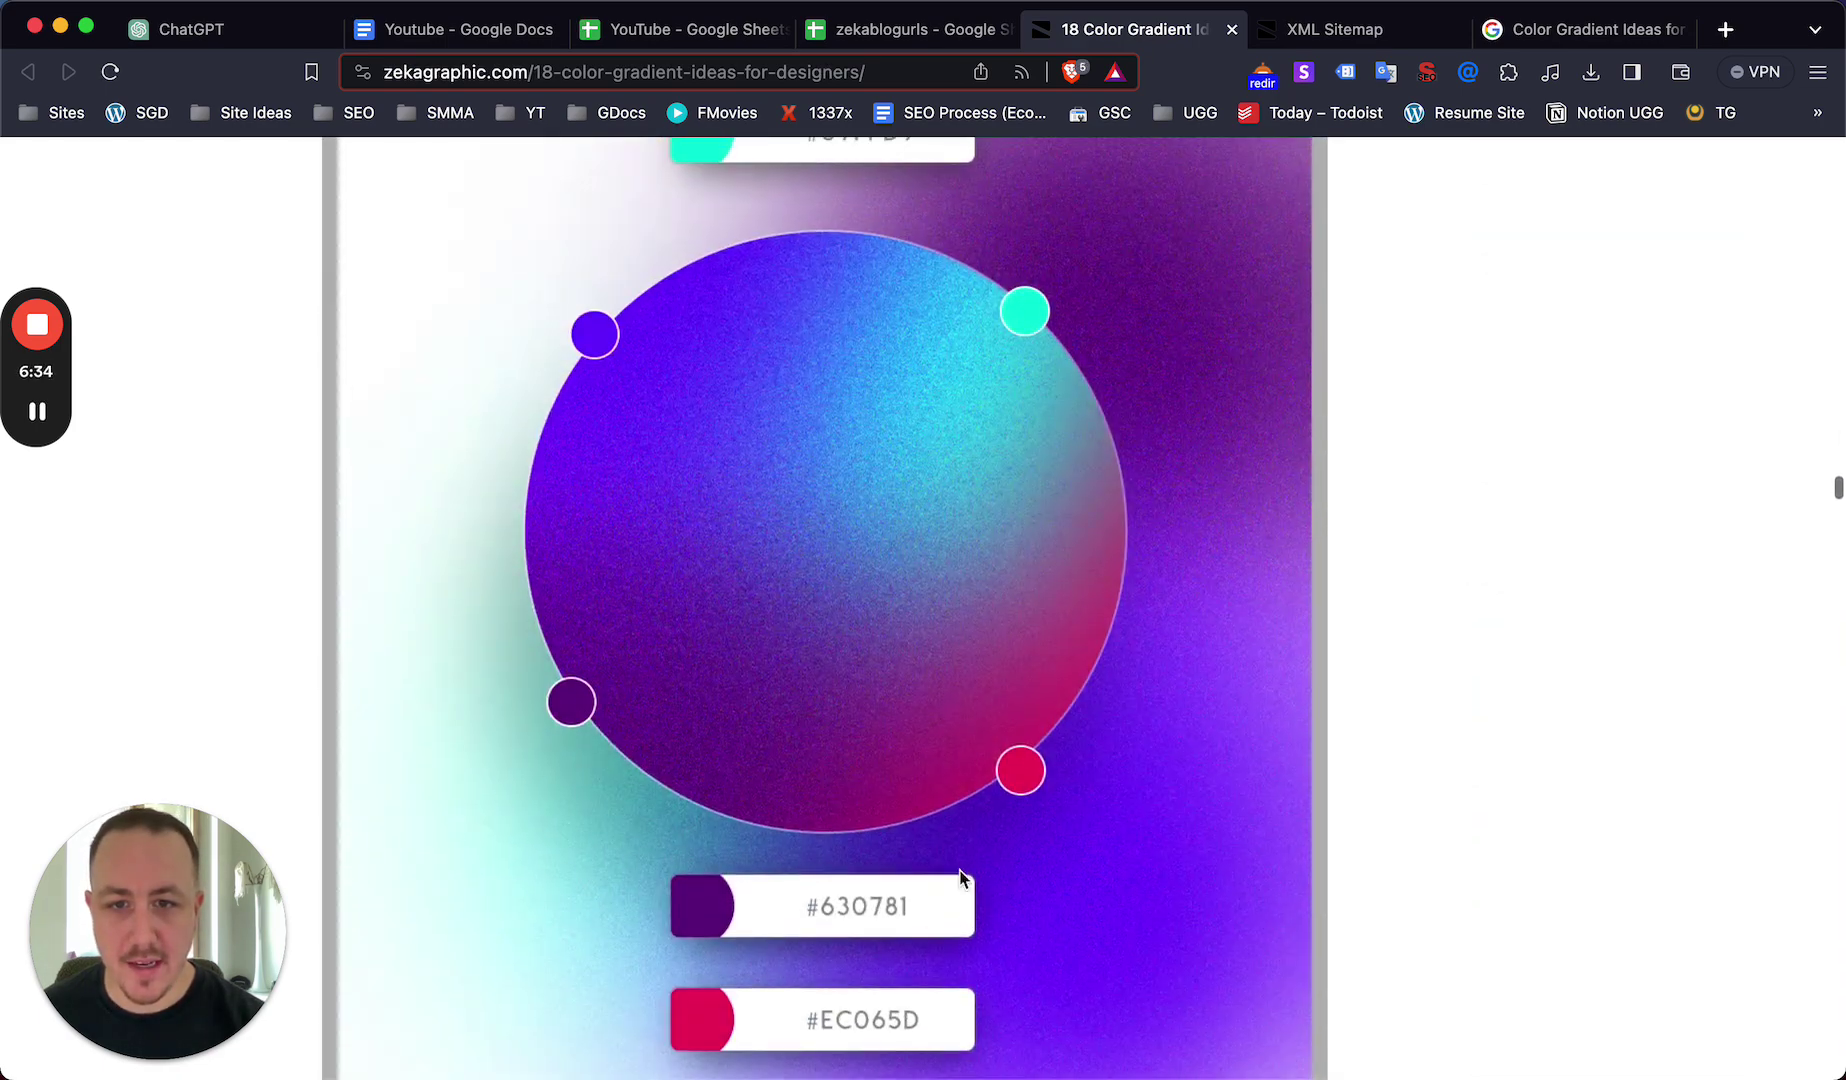
pyautogui.moveTo(1051, 733); pyautogui.dragTo(960, 659)
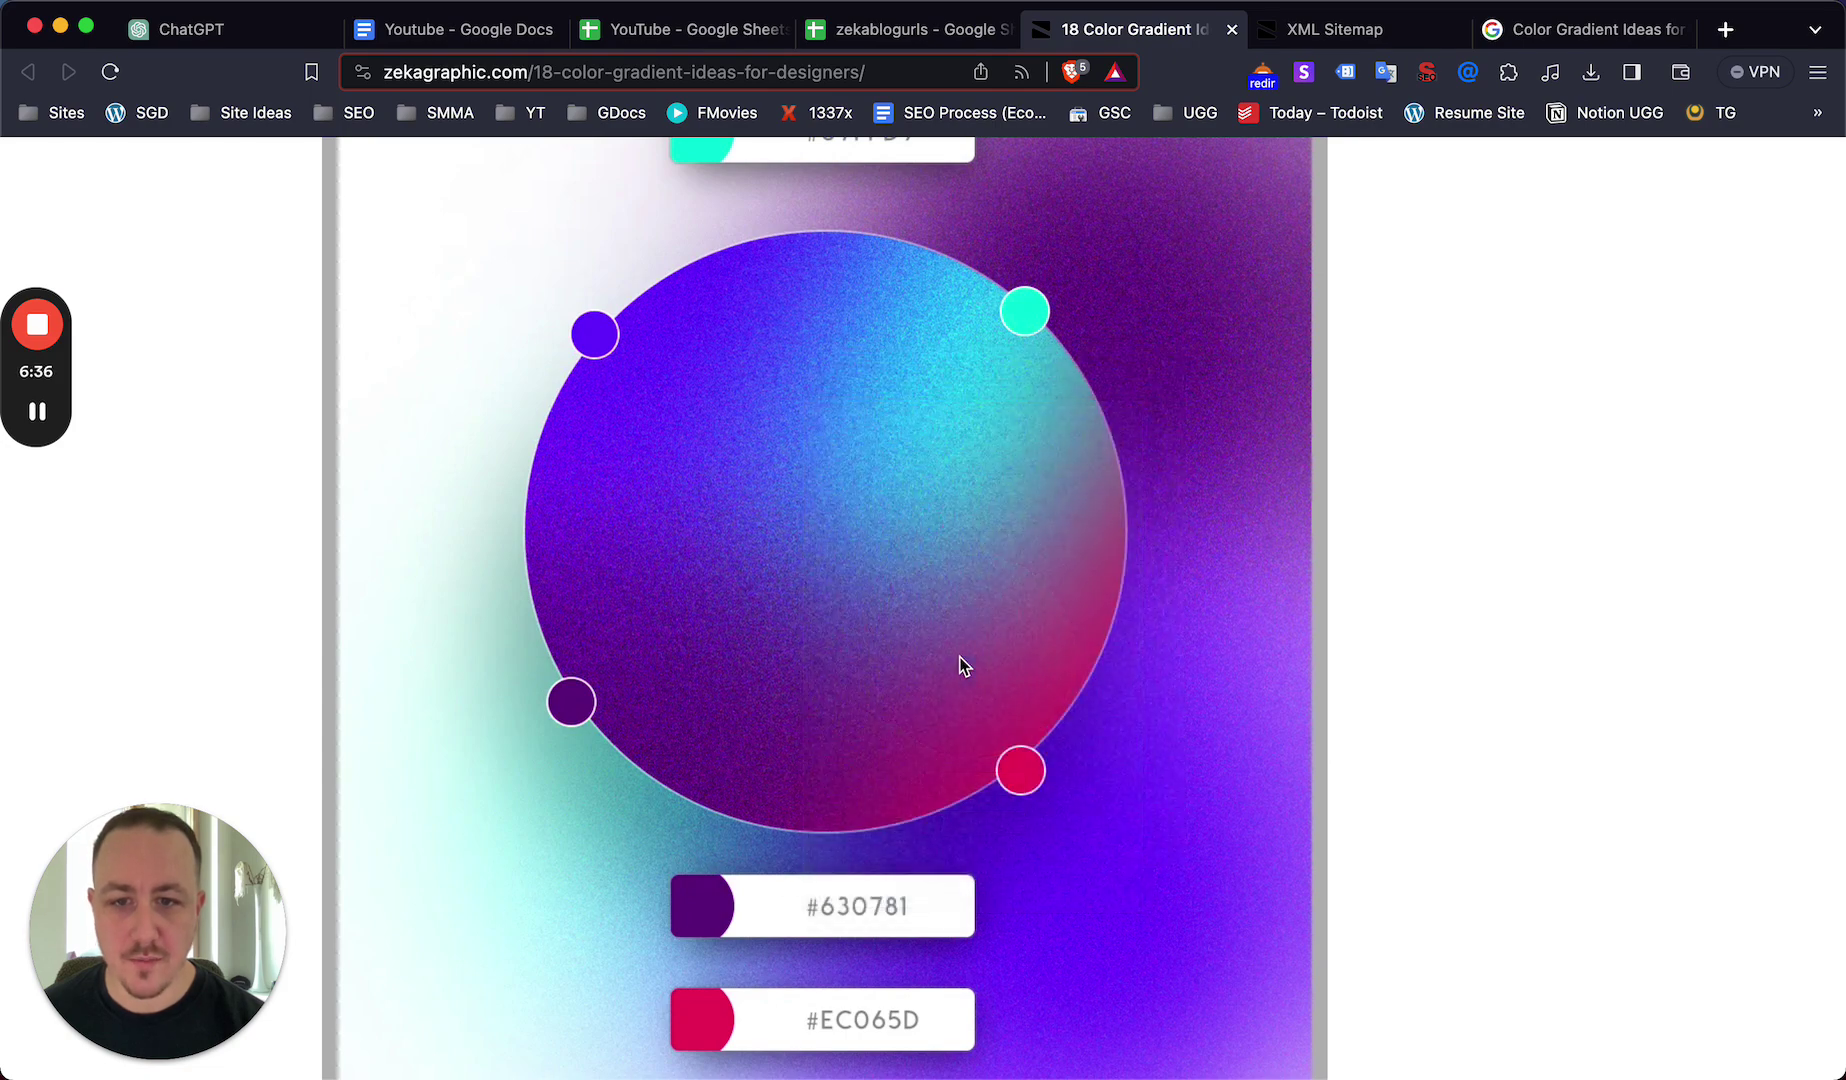
pyautogui.scroll(-15, 960, 662)
pyautogui.scroll(2, 945, 580)
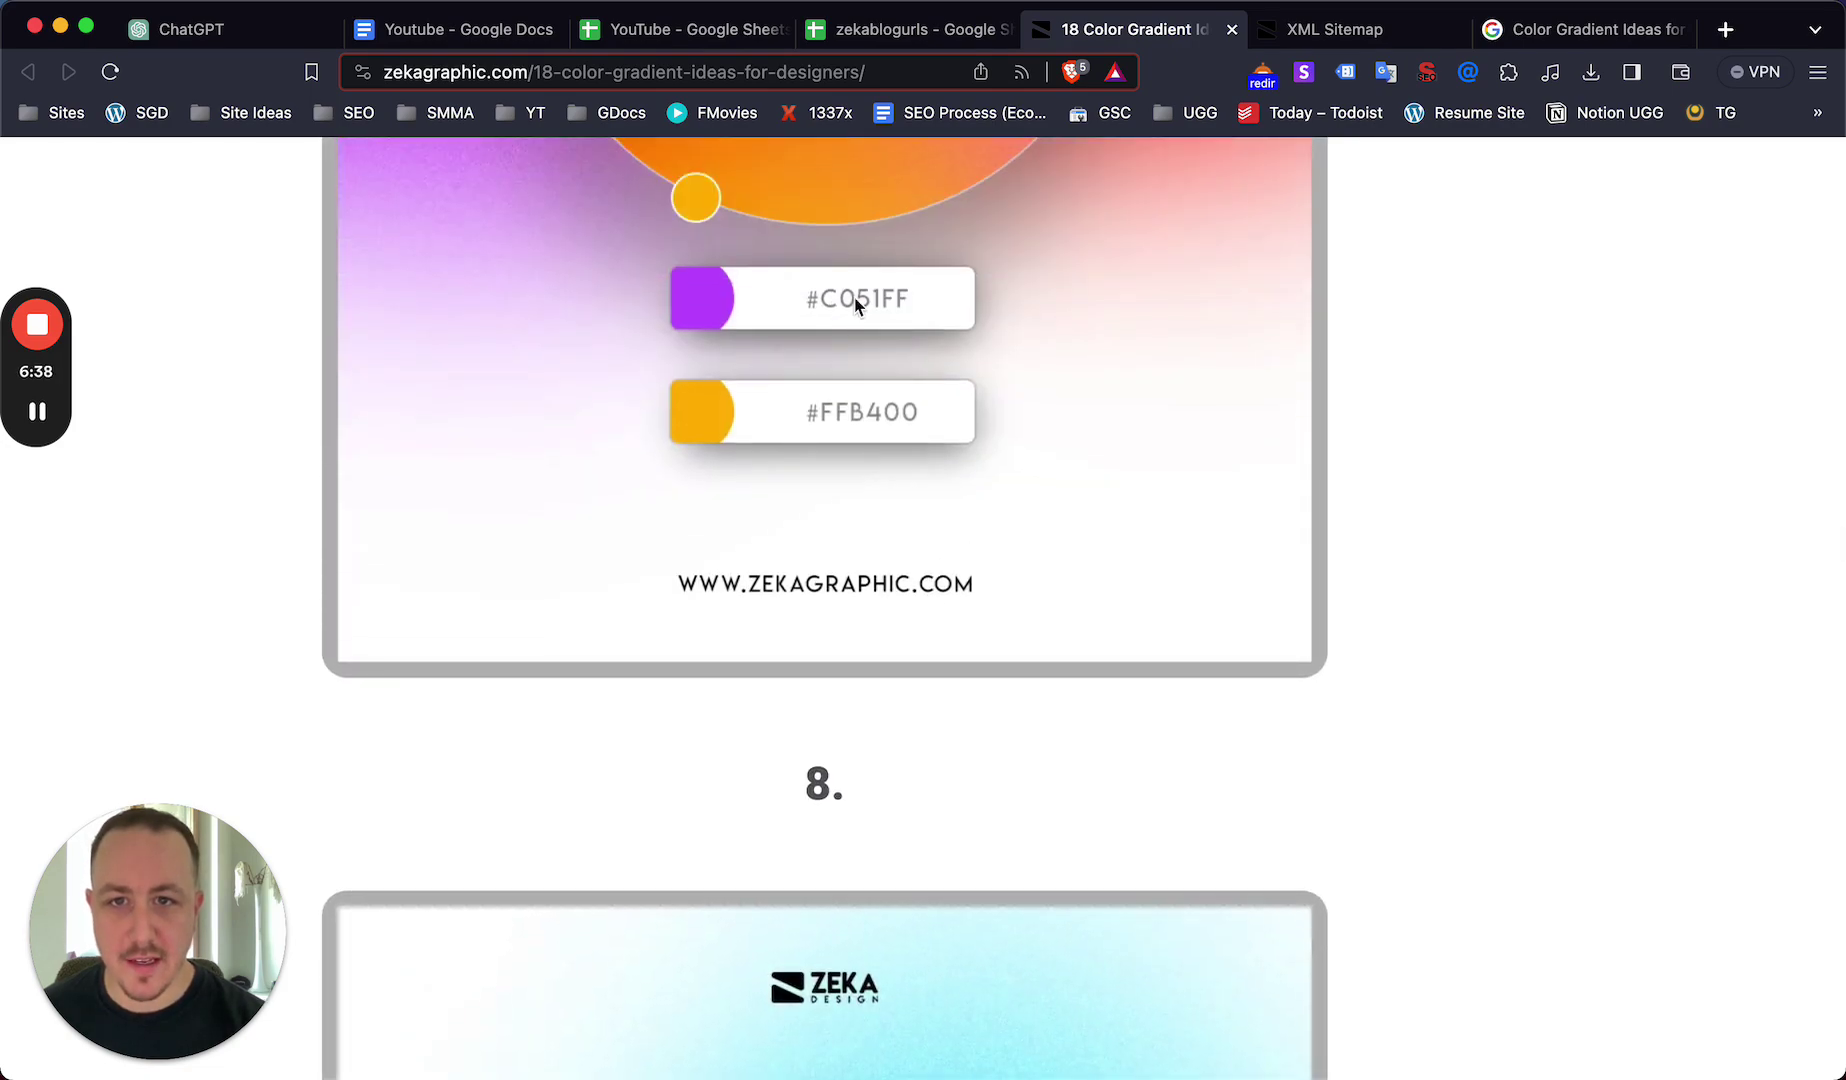
pyautogui.scroll(-6, 820, 420)
pyautogui.scroll(-20, 786, 551)
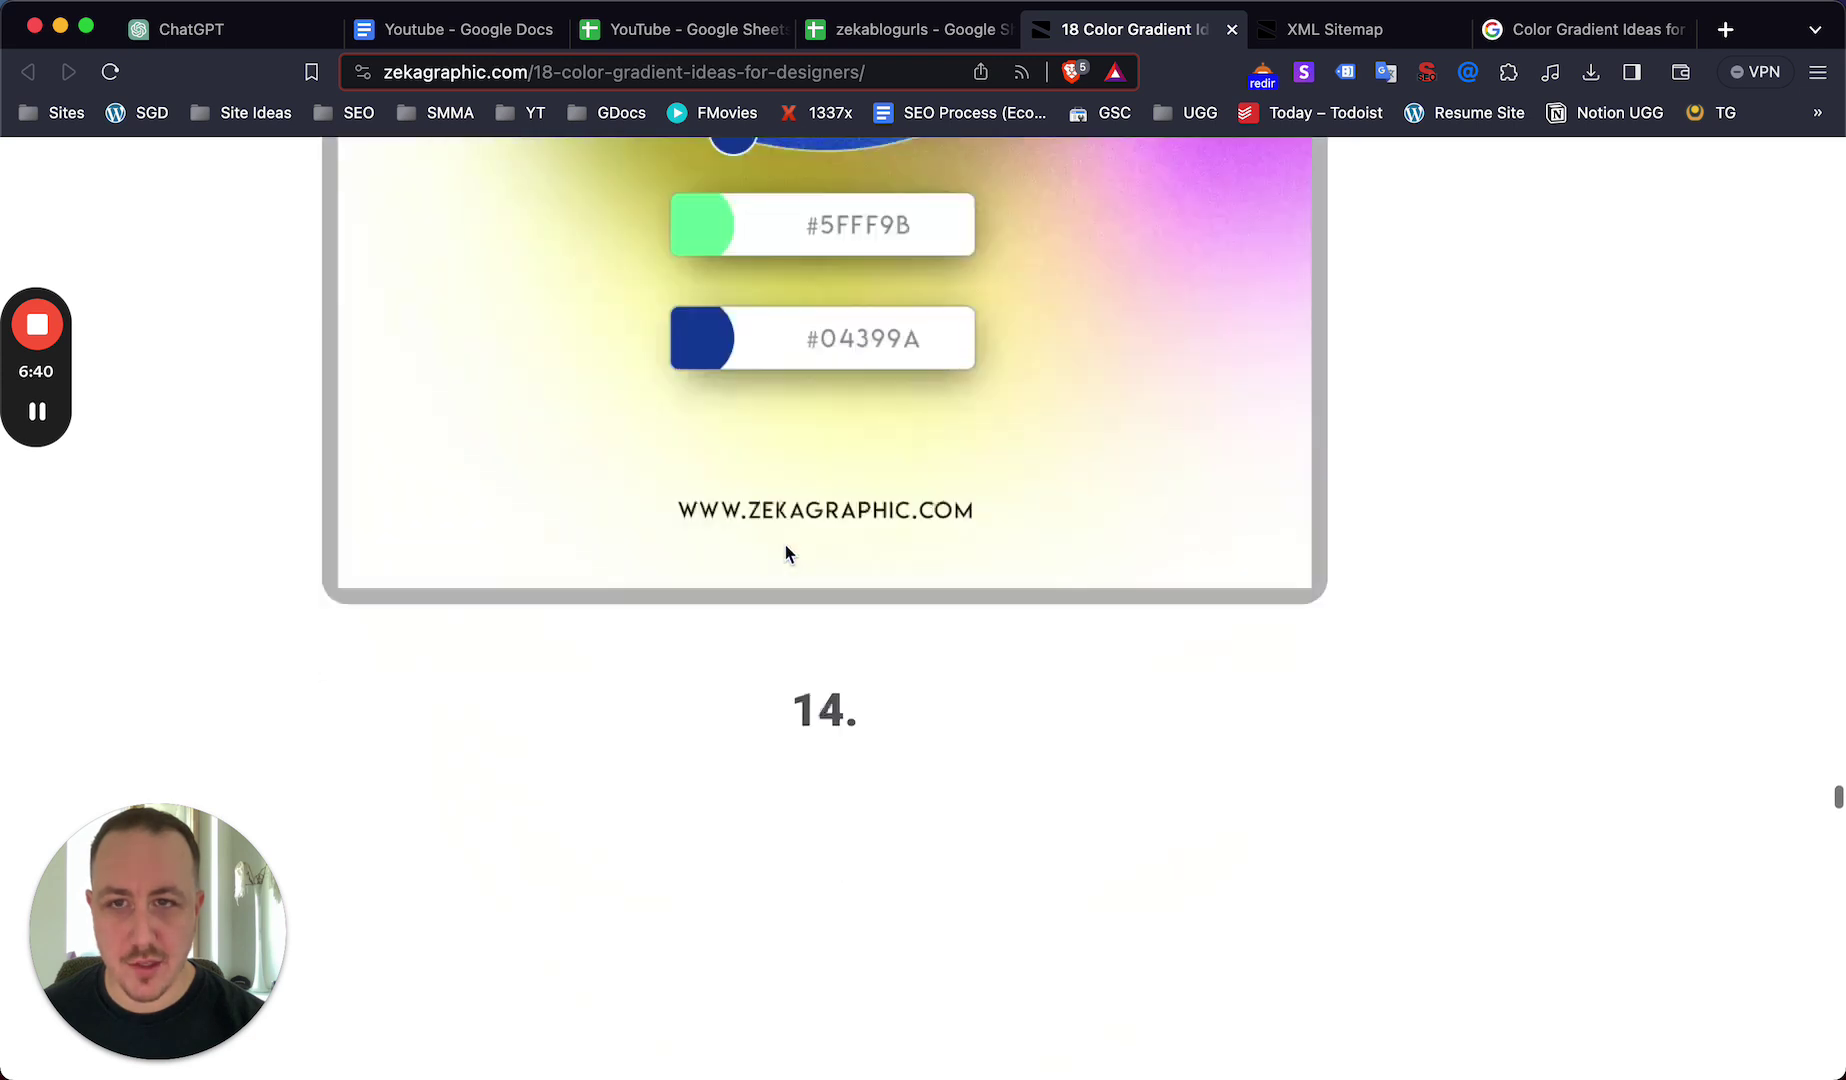
pyautogui.scroll(-15, 788, 553)
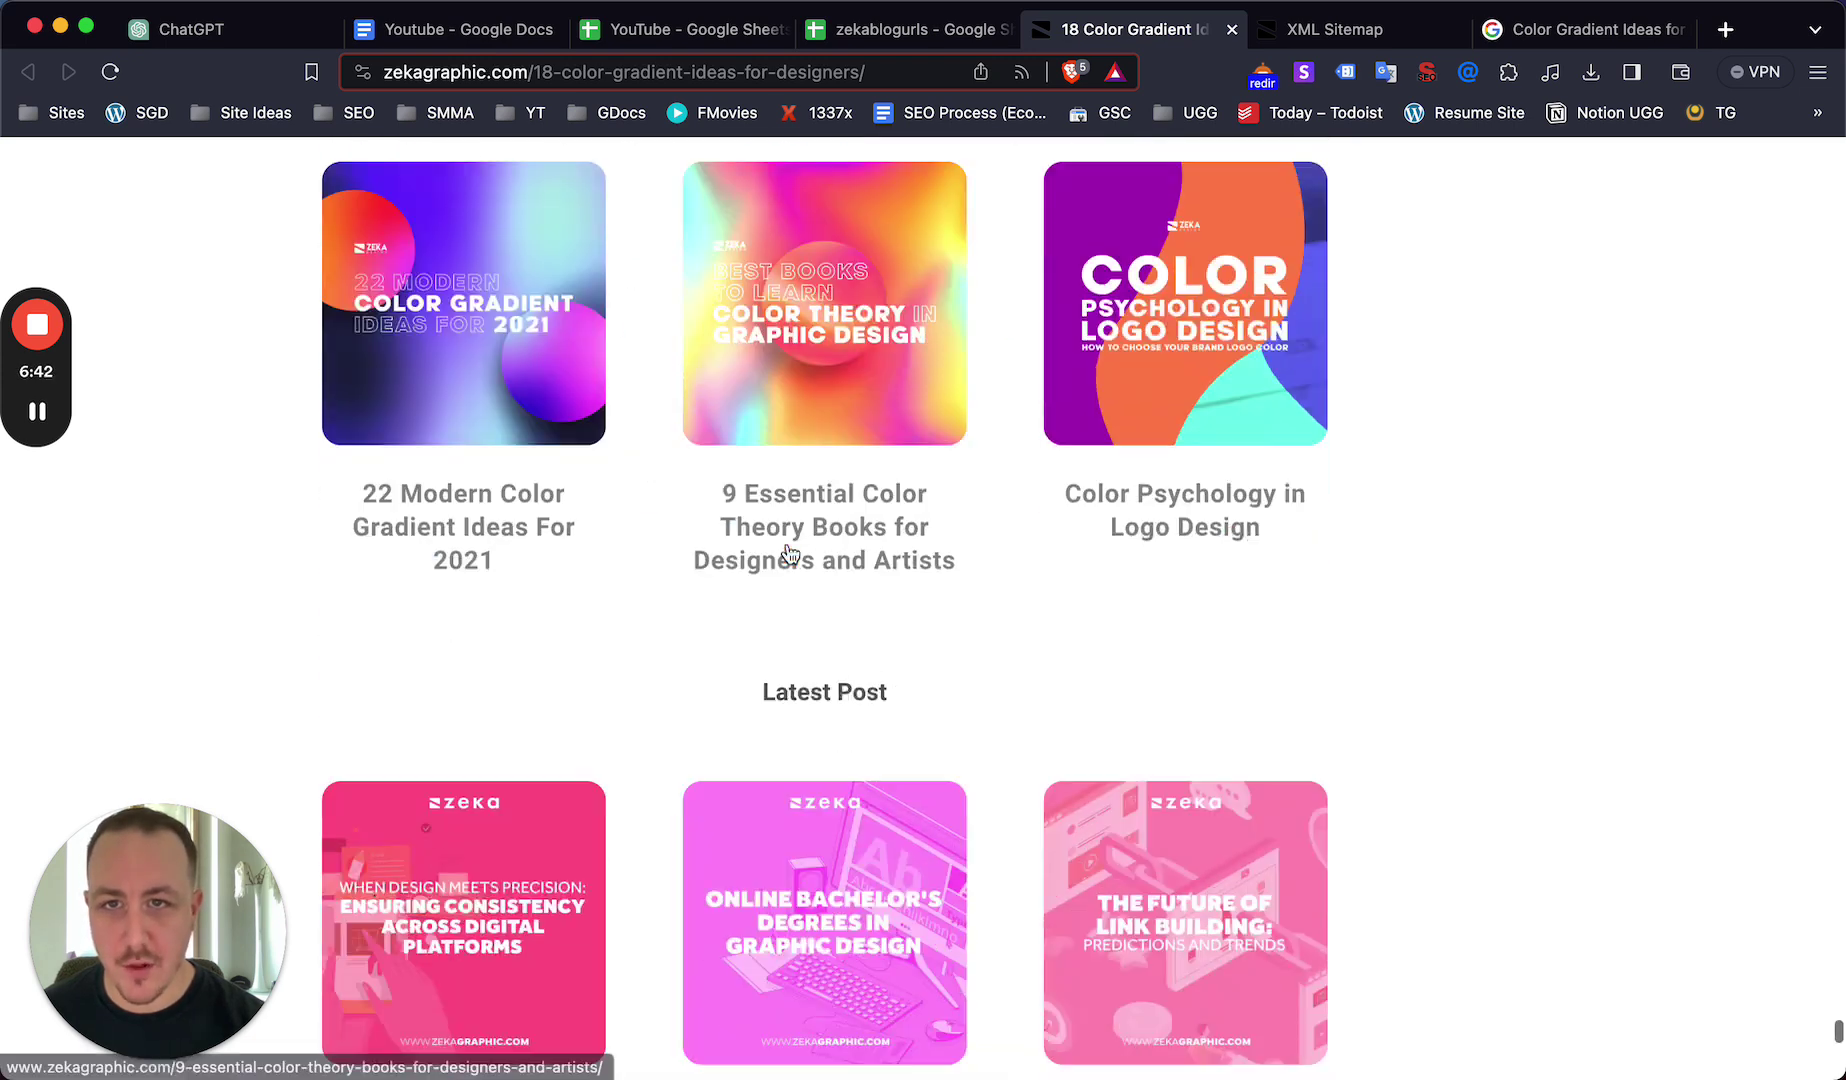
pyautogui.scroll(15, 788, 553)
pyautogui.scroll(20, 788, 553)
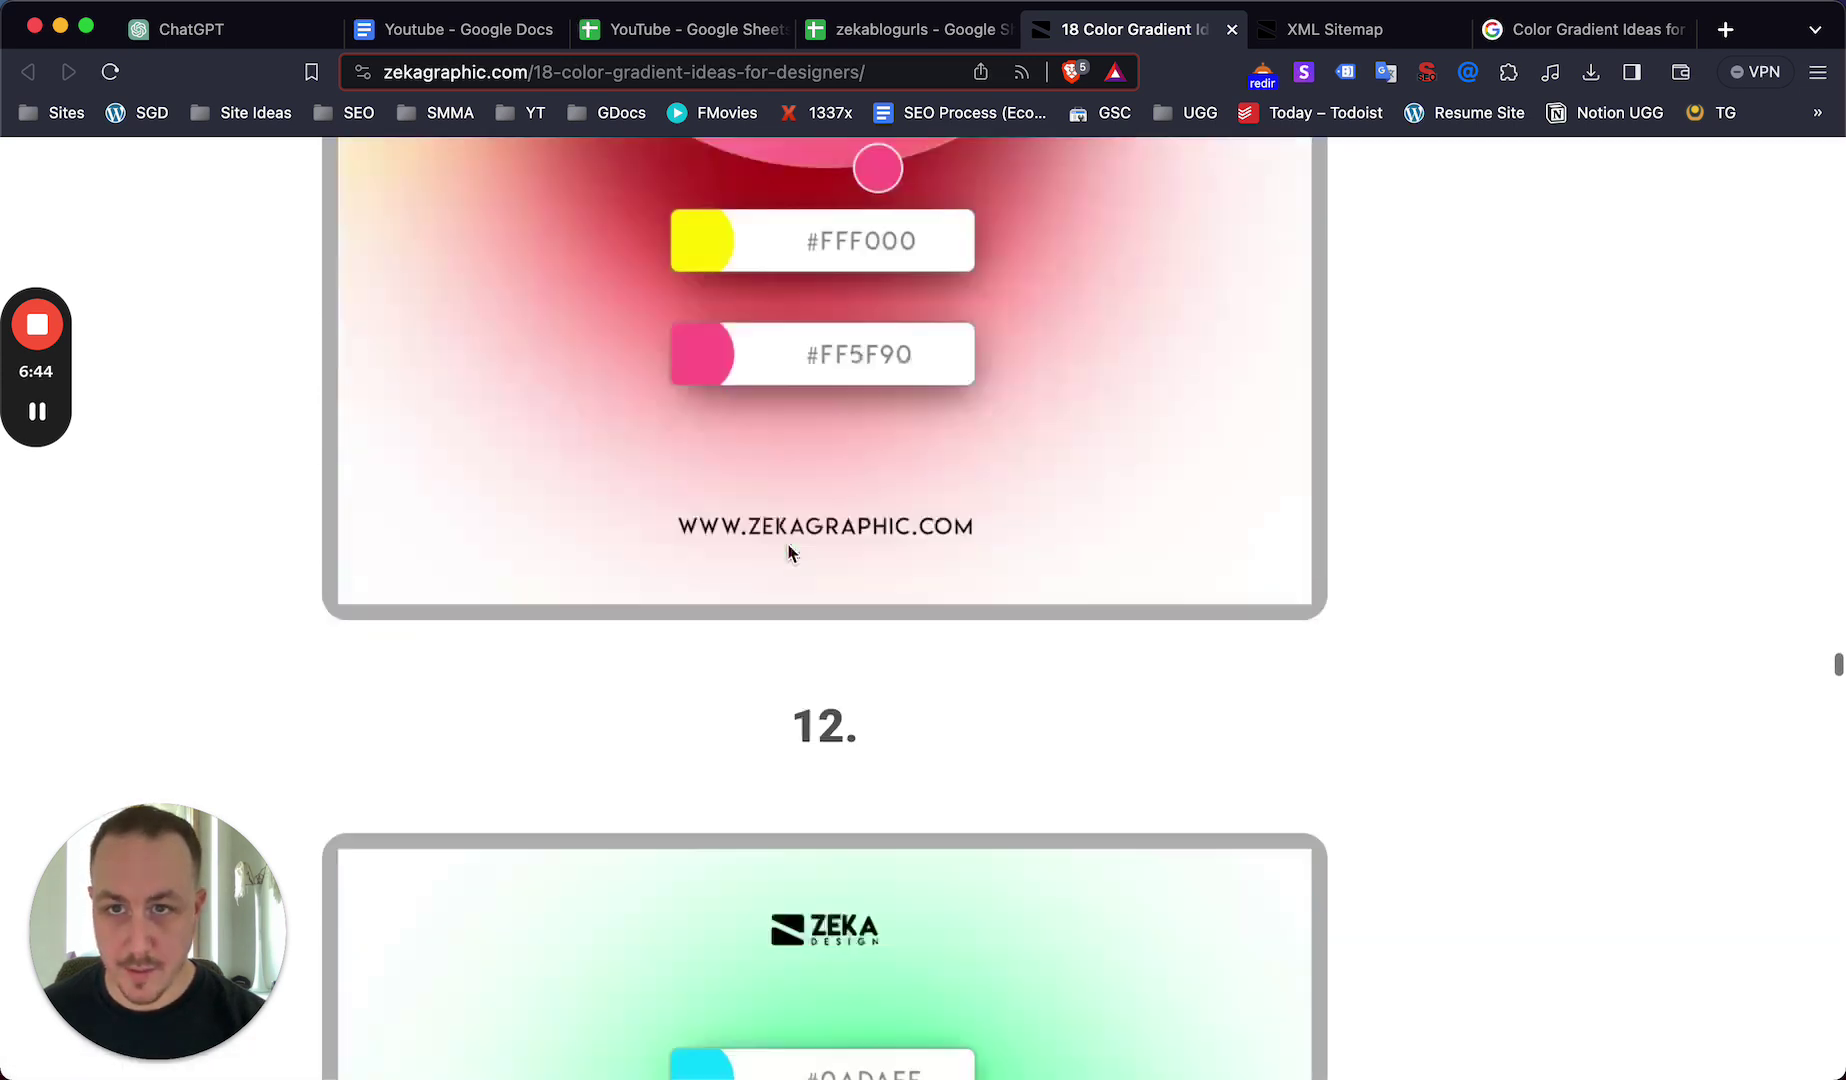
pyautogui.scroll(20, 788, 552)
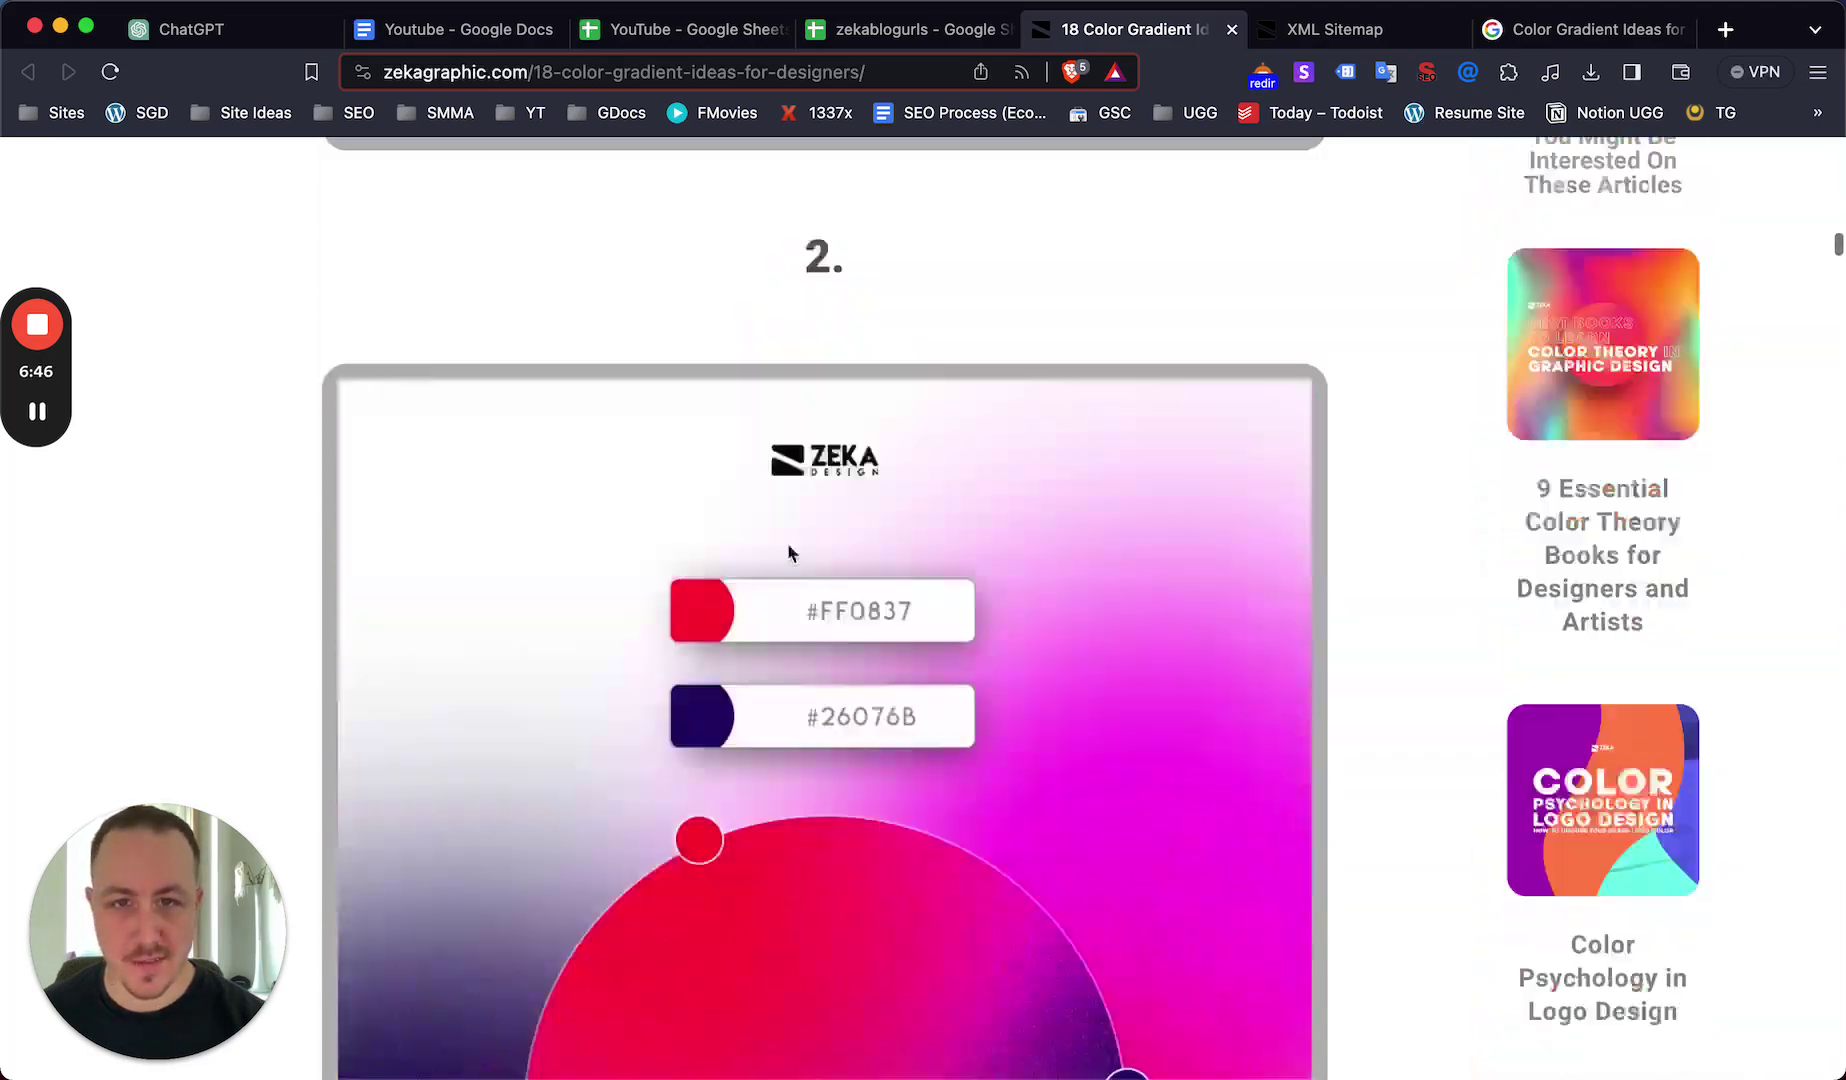
pyautogui.scroll(-20, 788, 553)
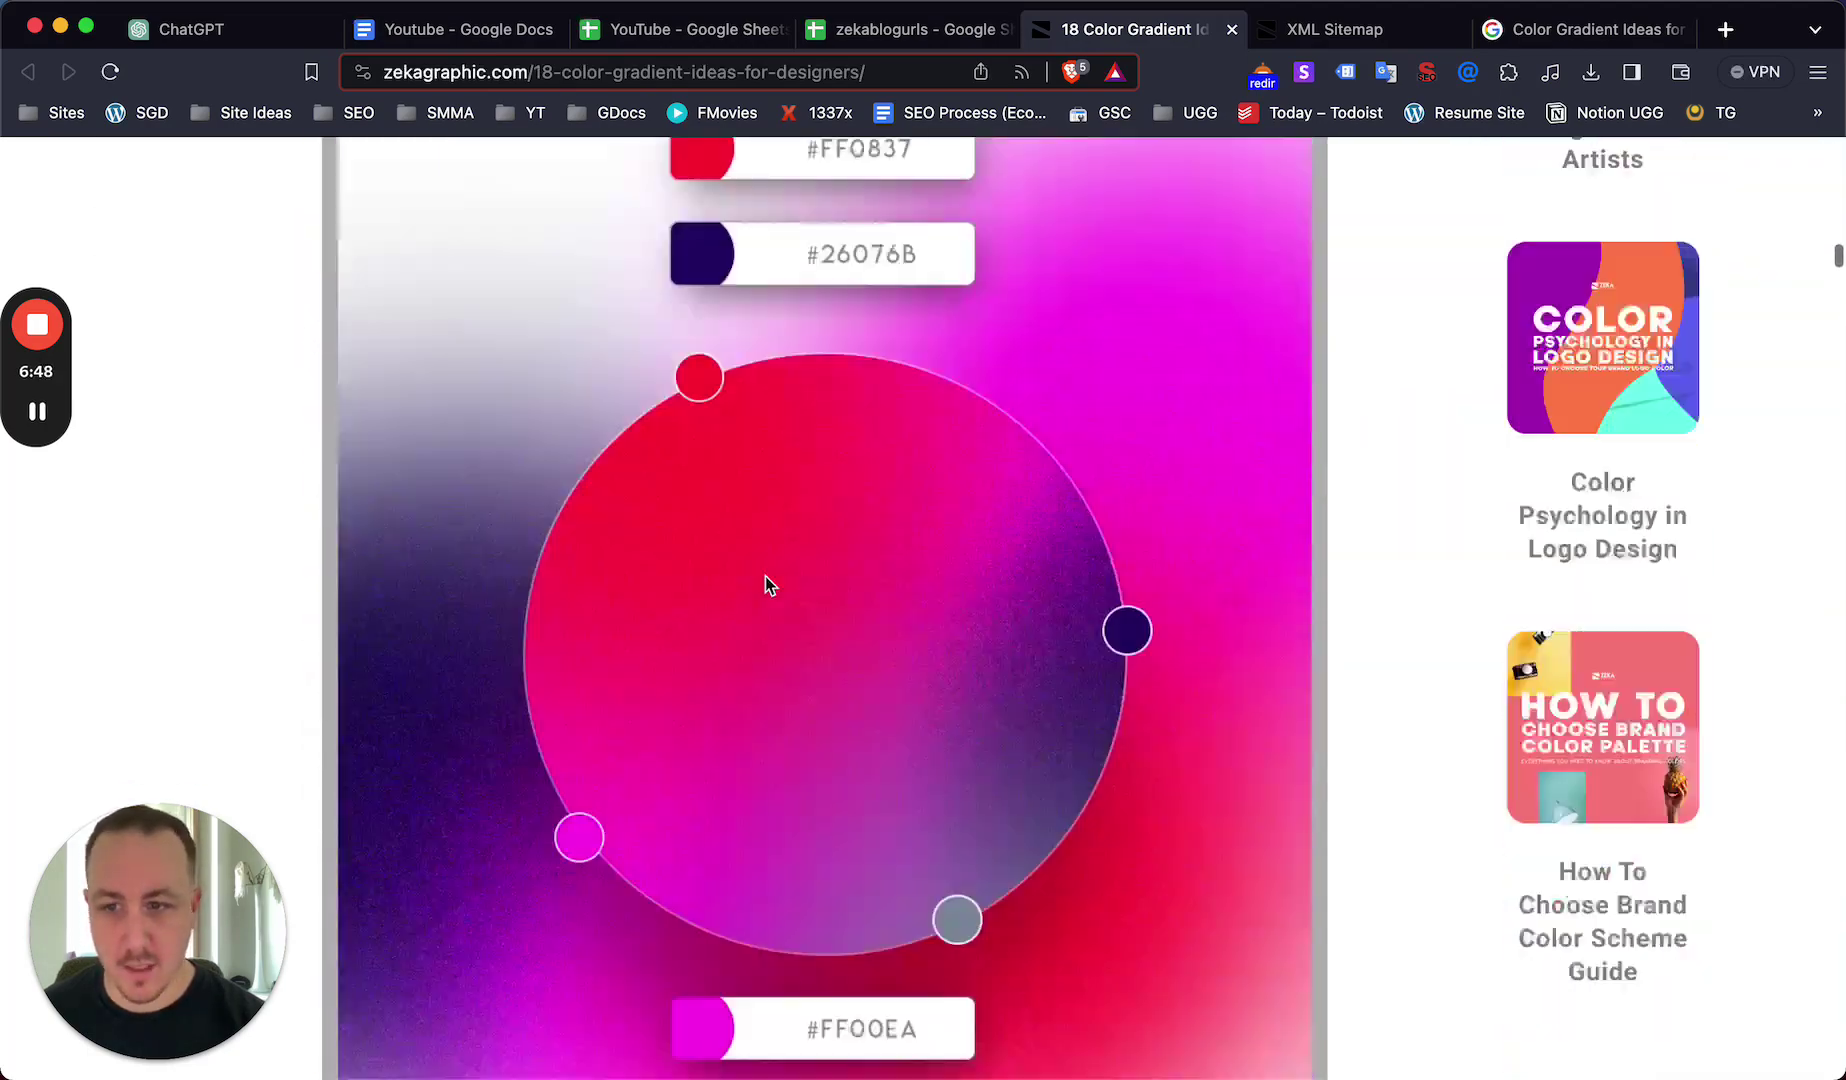
pyautogui.scroll(20, 869, 567)
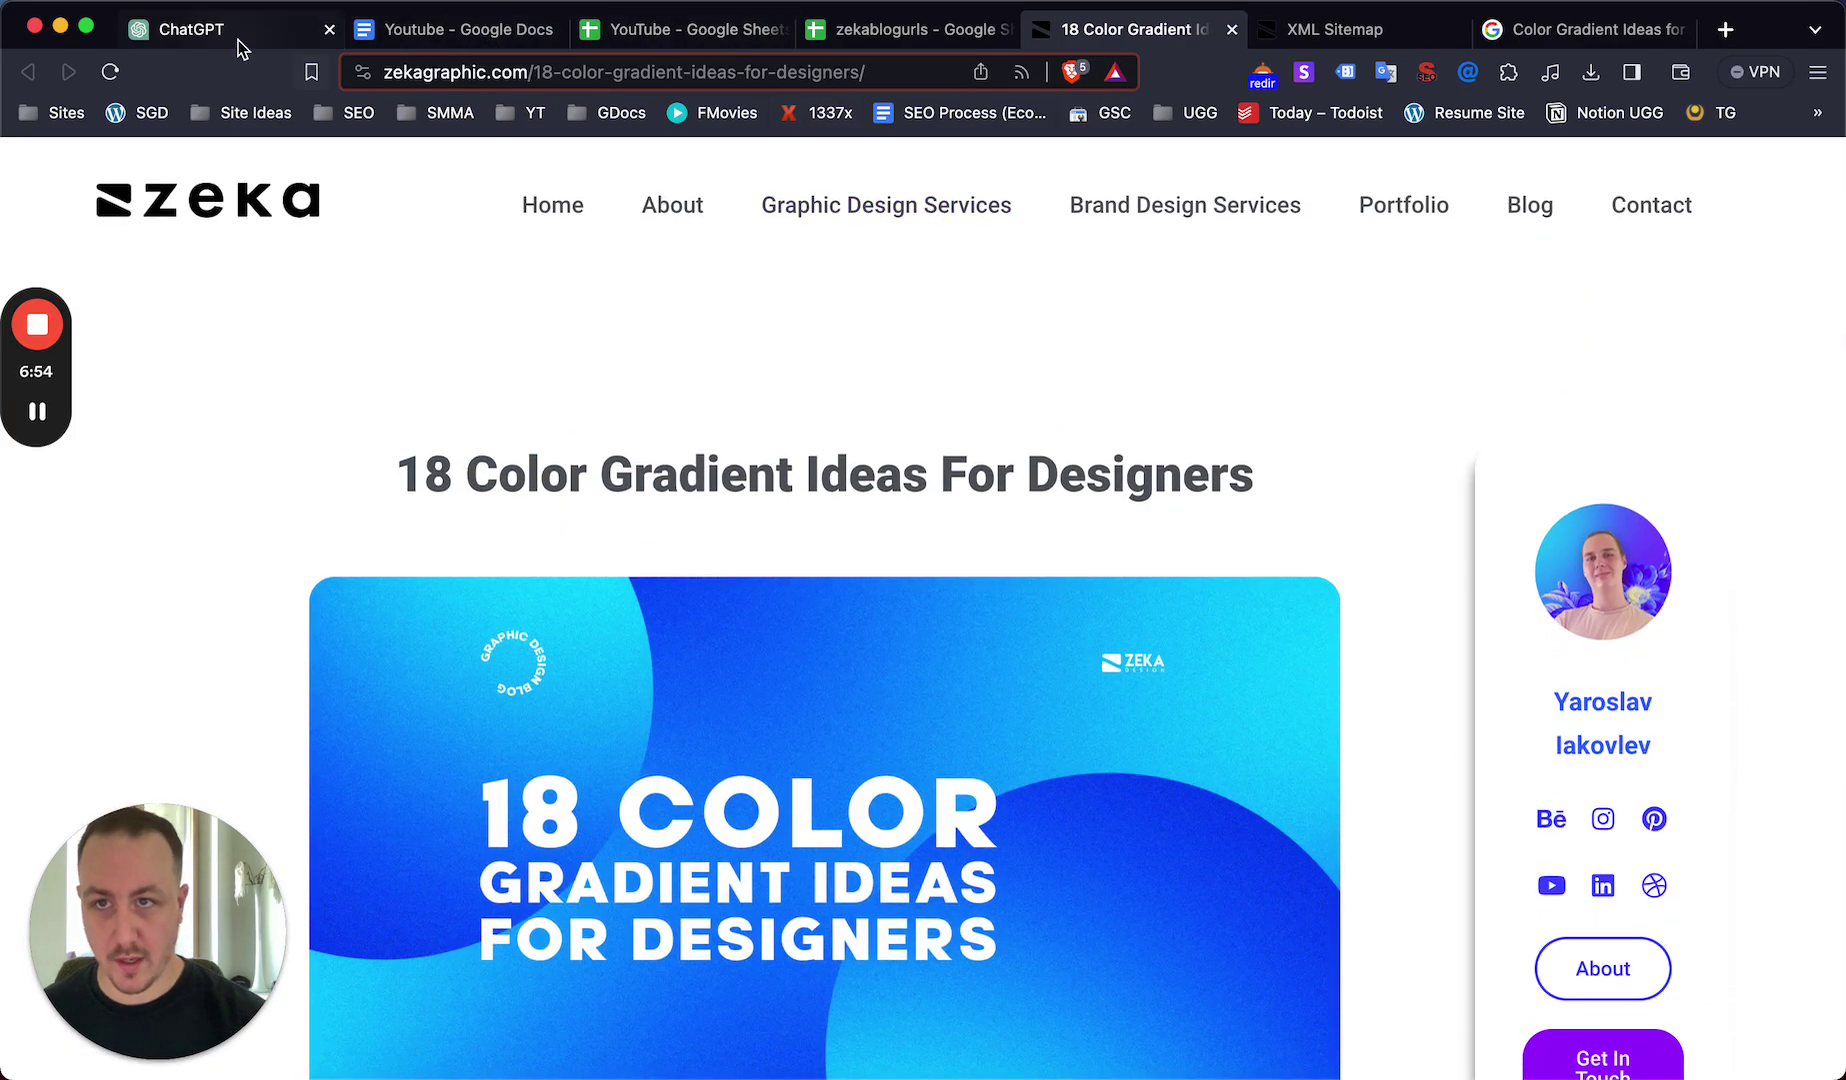
# - Check the gradient post's title in the sheet, then return to ChatGPT's 30-title list
pyautogui.click(880, 40)
pyautogui.press('Right')
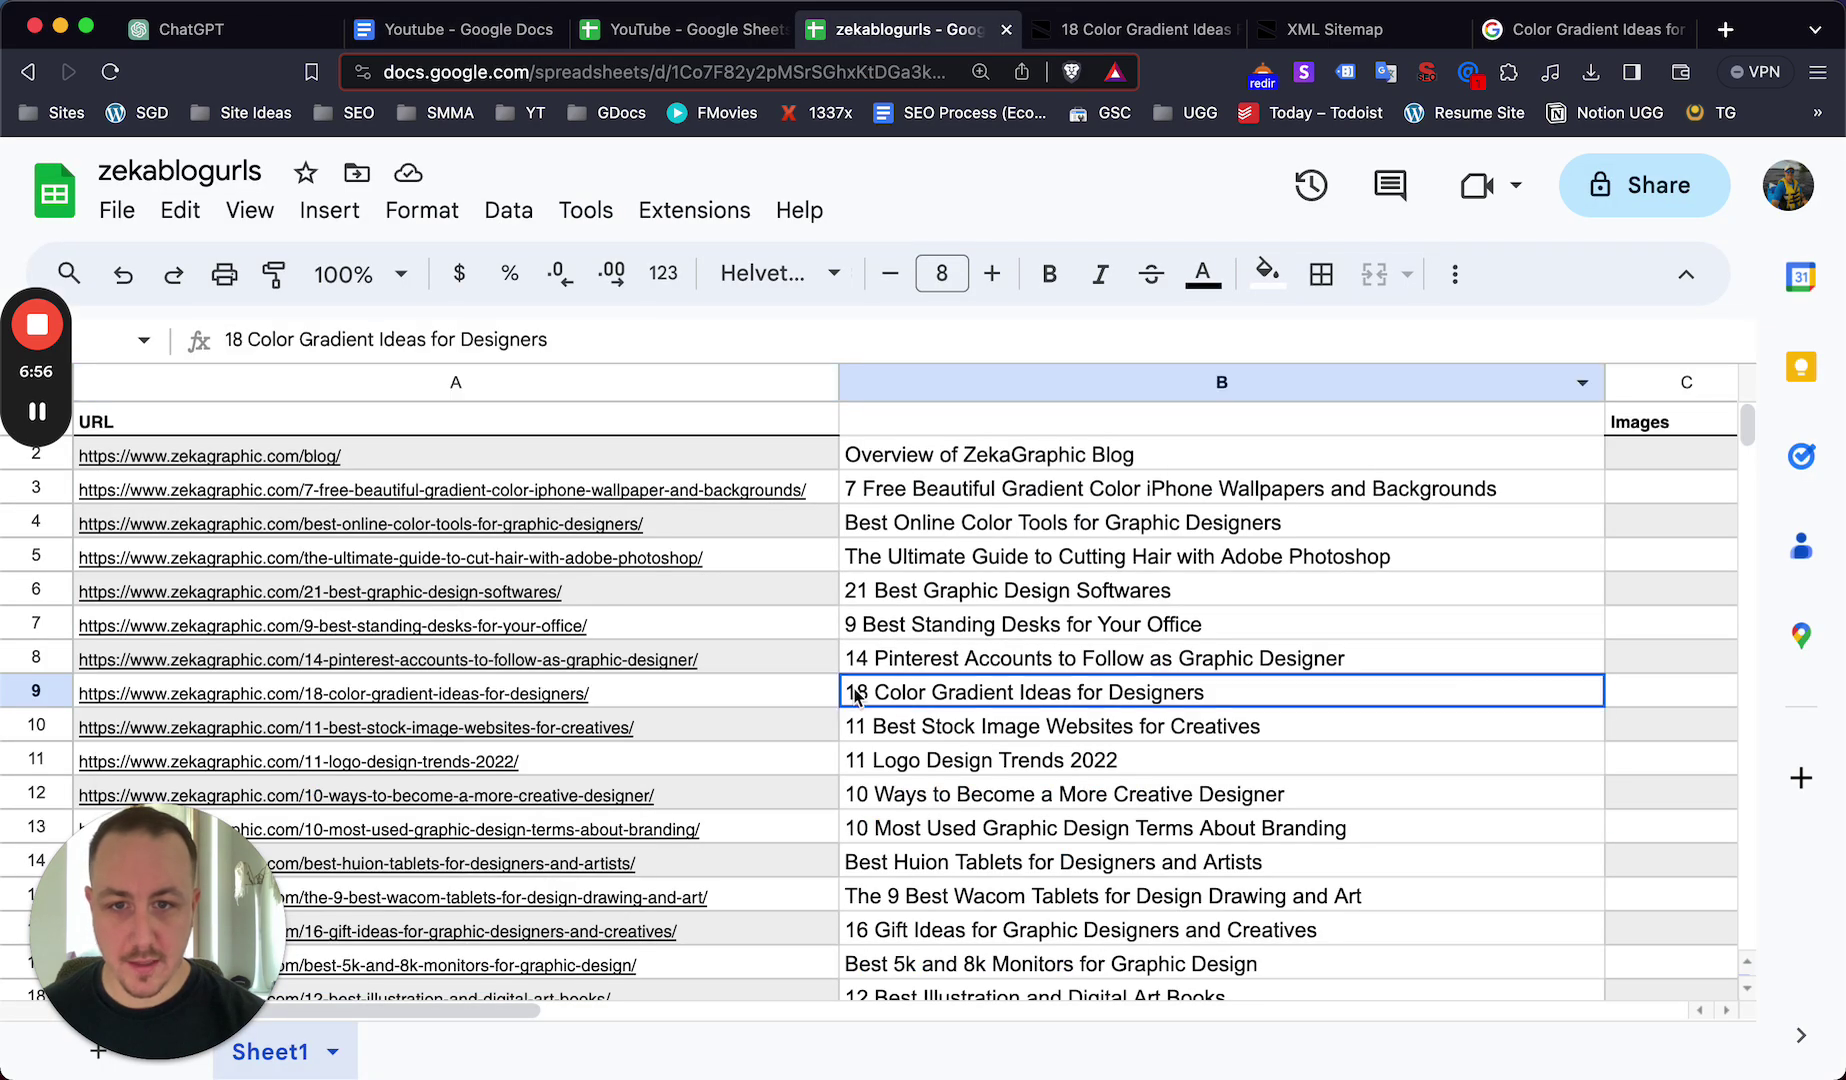
pyautogui.click(214, 33)
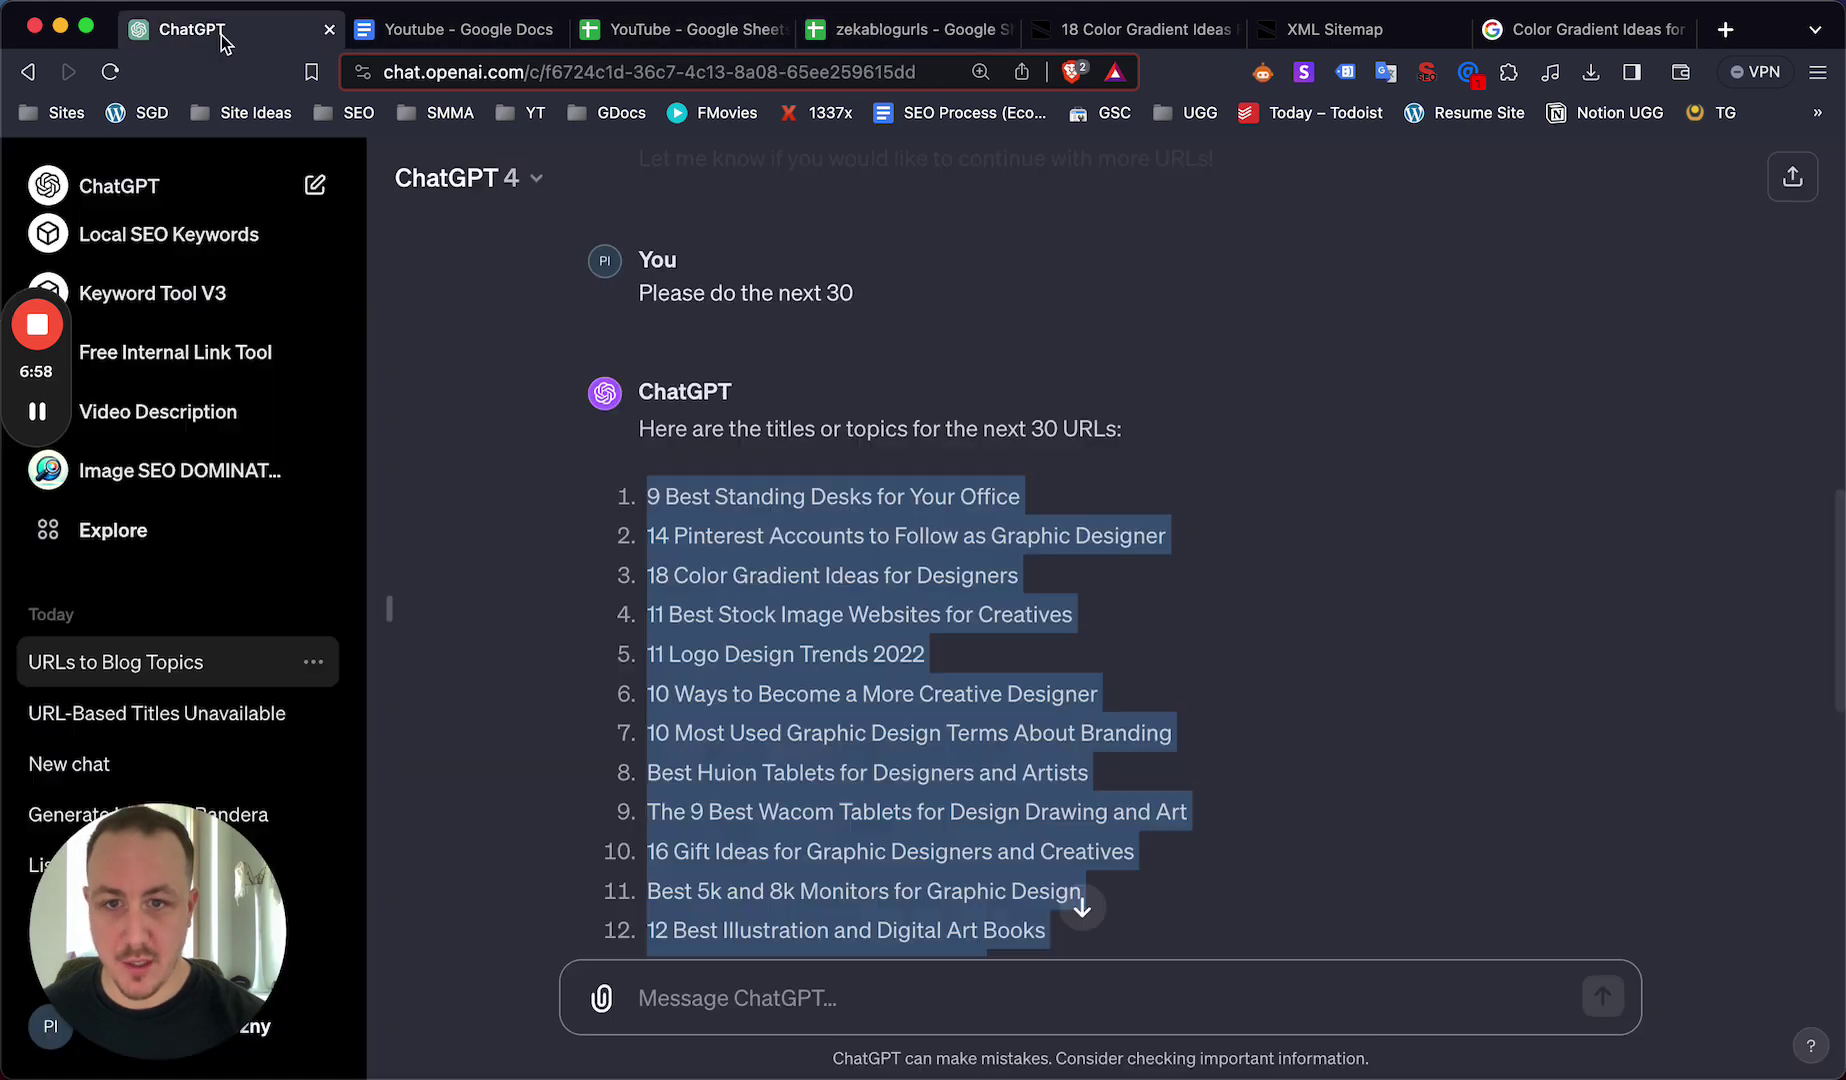
pyautogui.scroll(-8, 783, 624)
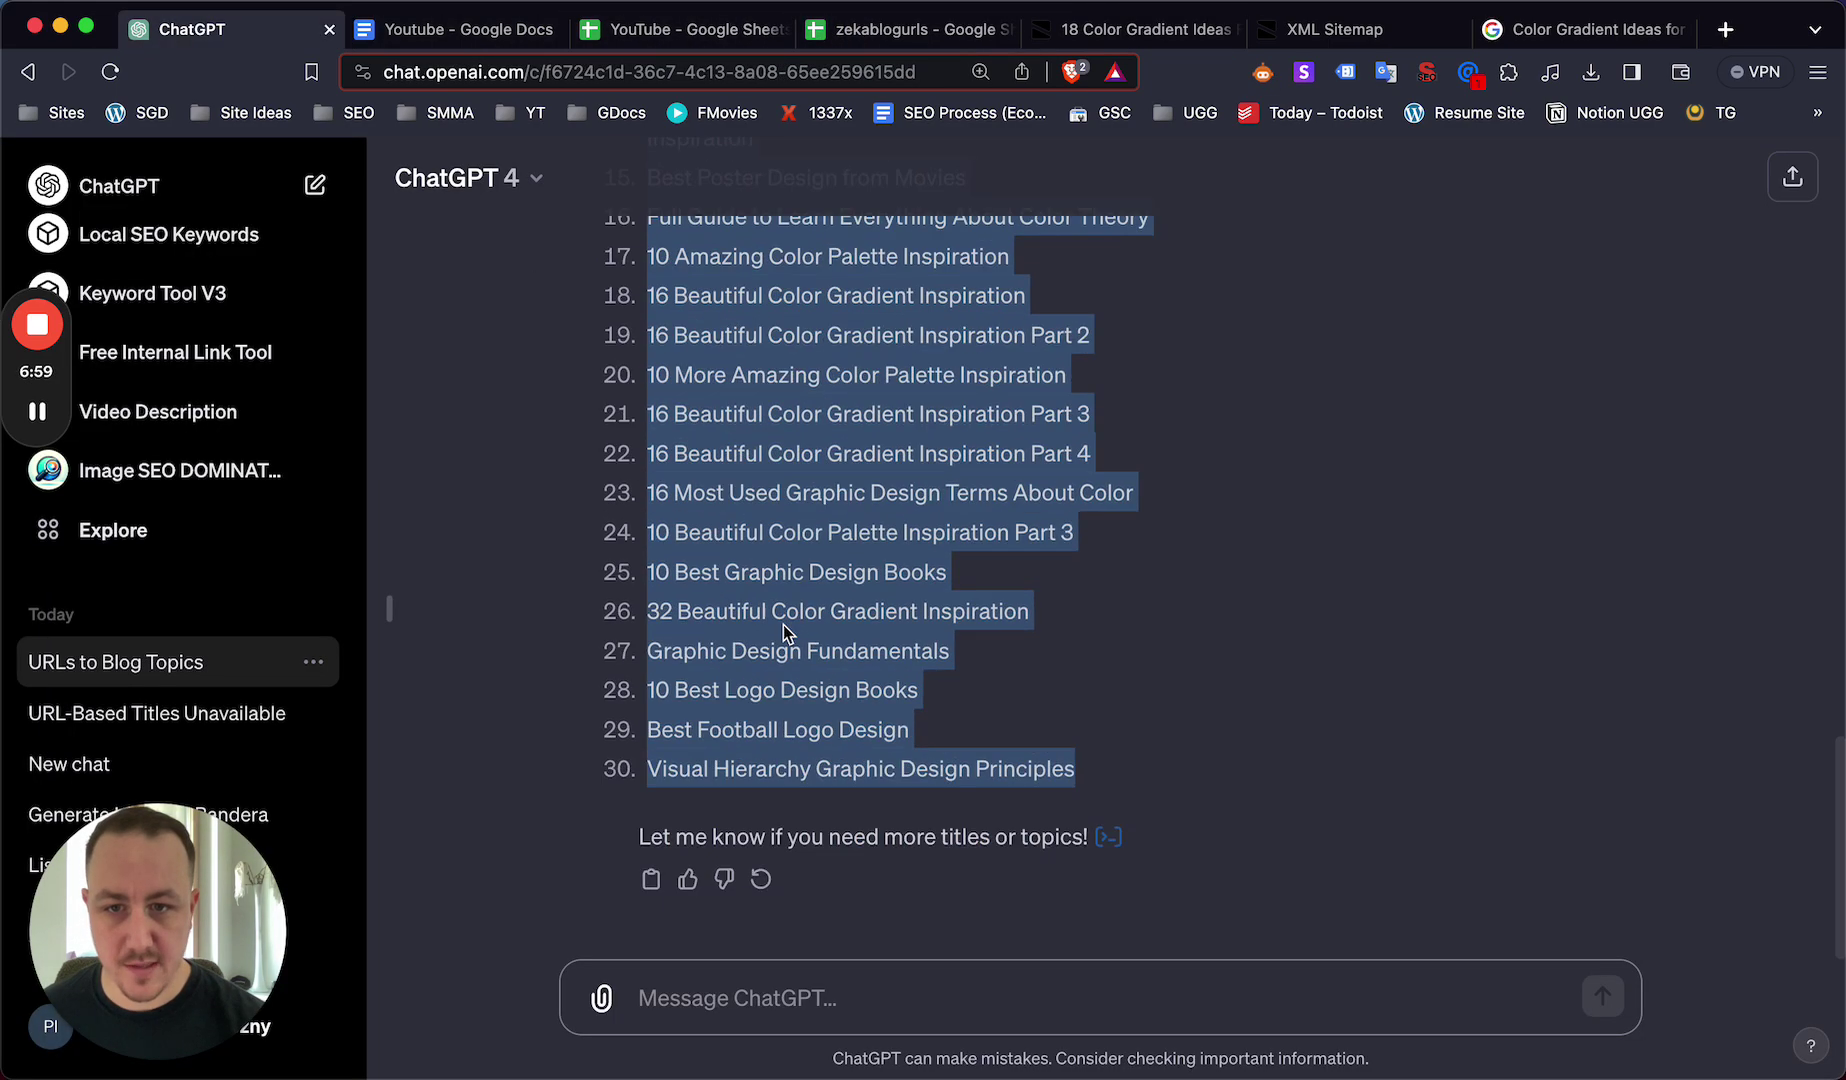
pyautogui.click(694, 1006)
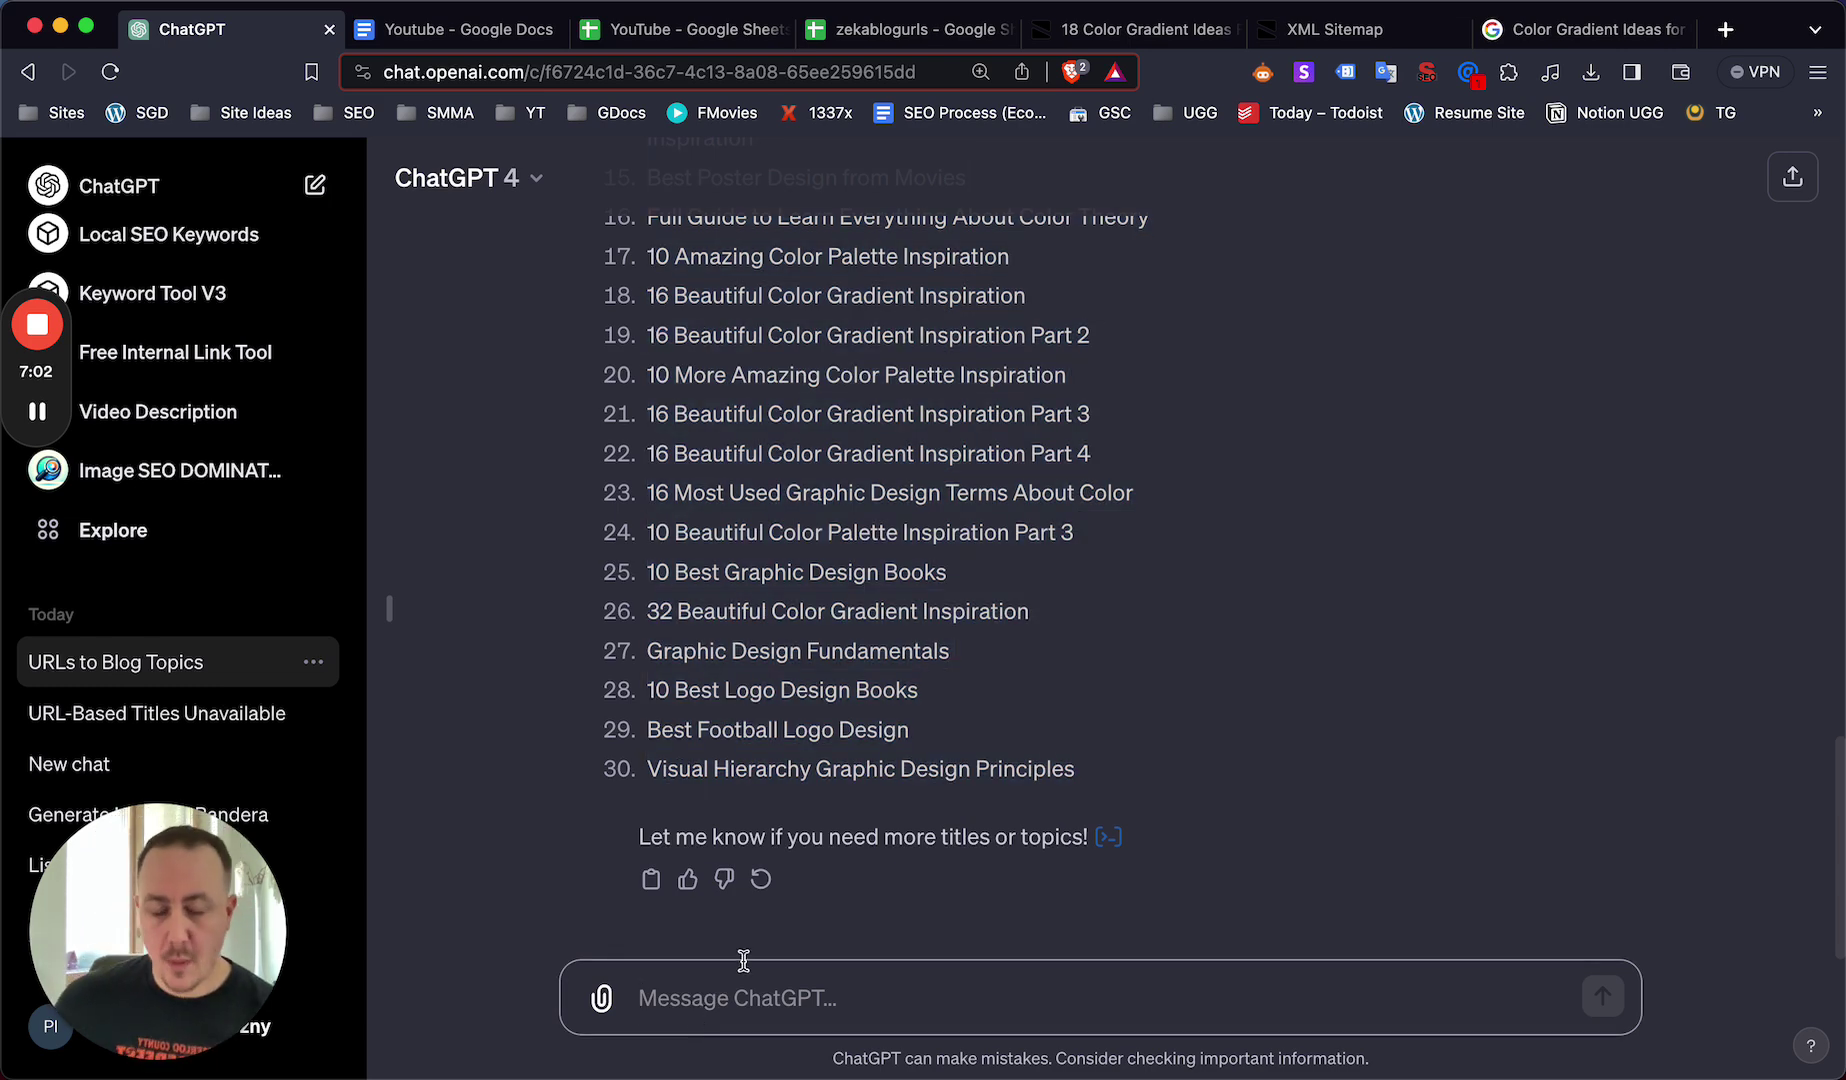